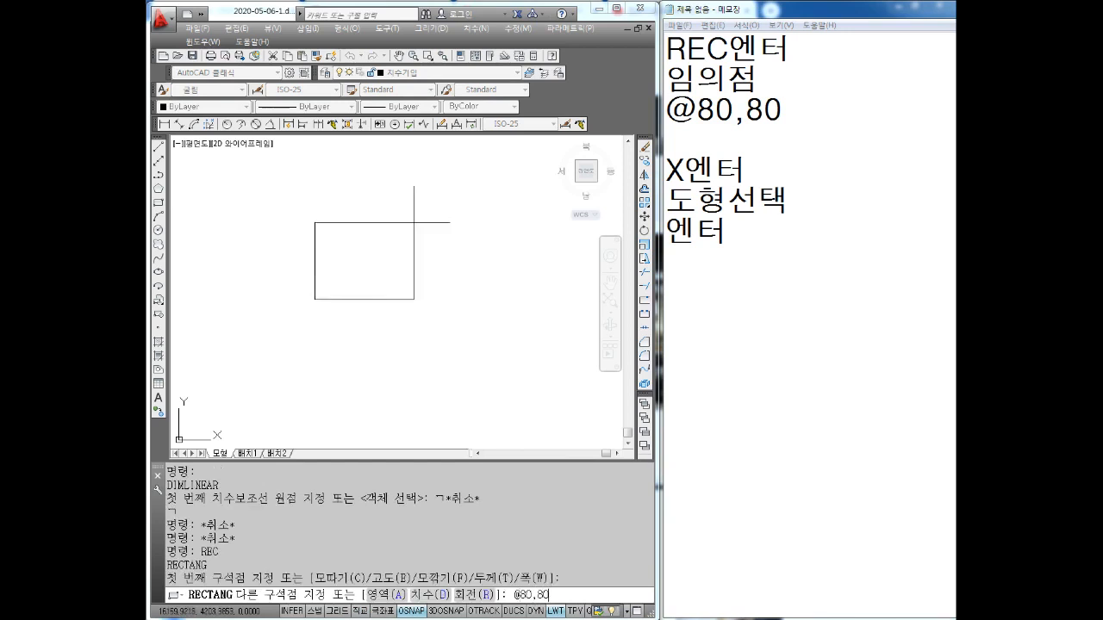
key(Return)
key(Escape)
key(Escape)
key(Escape)
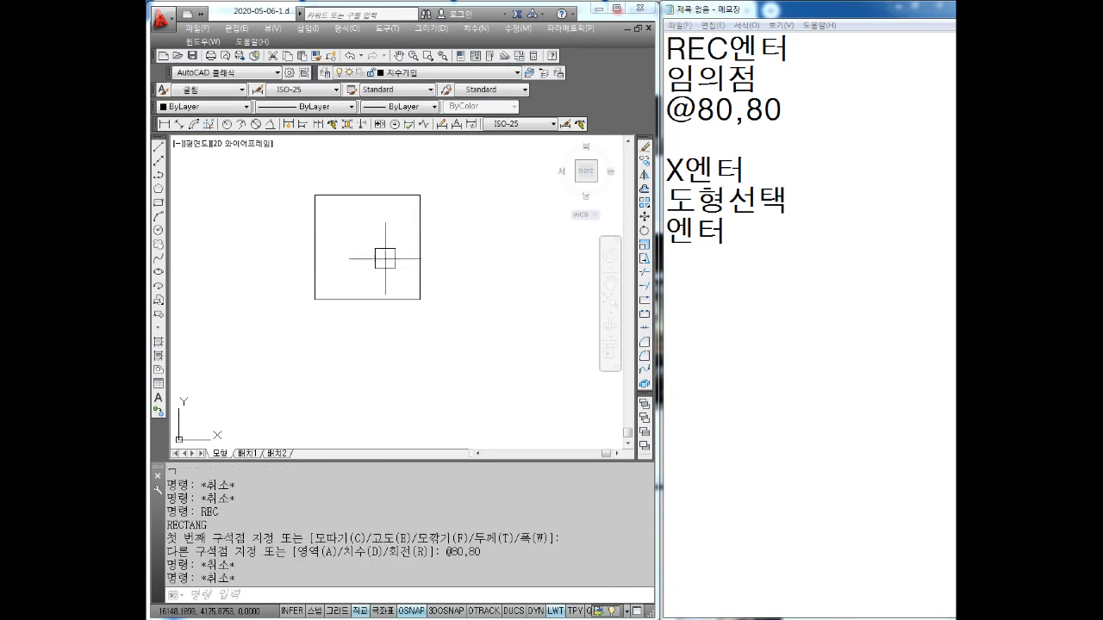
scroll(414, 211, up, 4)
key(Escape)
scroll(469, 232, down, 4)
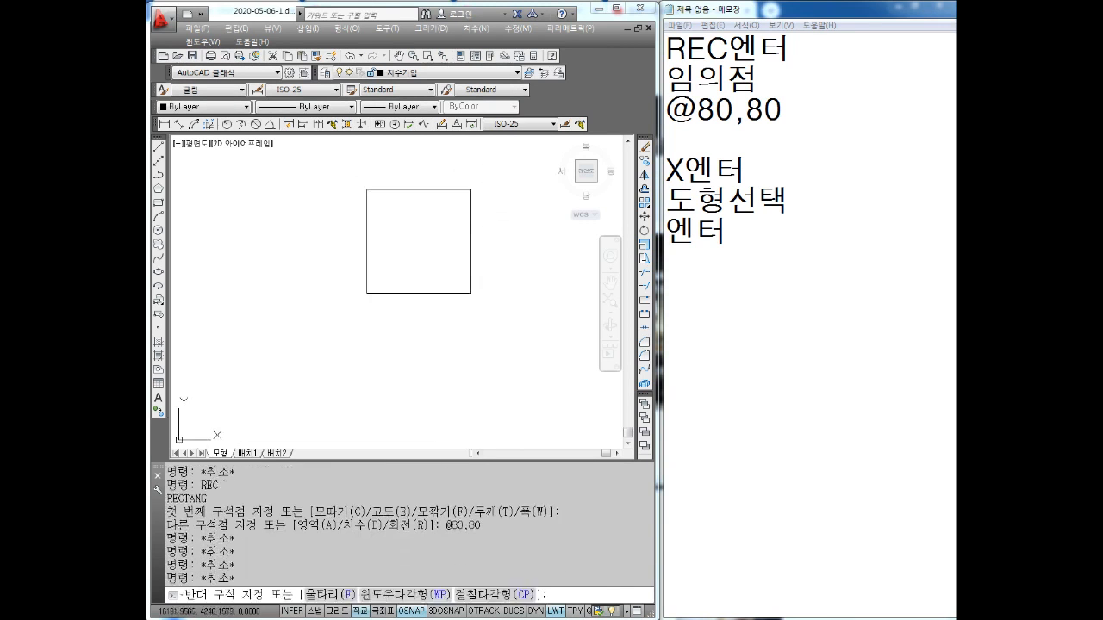
Step: Assign the square to the 외형선 layer
click(495, 167)
click(276, 320)
click(400, 74)
click(407, 145)
key(Escape)
Step: Examine the rectangle (REC) and explode (X) instructions in the Notepad memo
drag(810, 127, 641, 31)
click(745, 259)
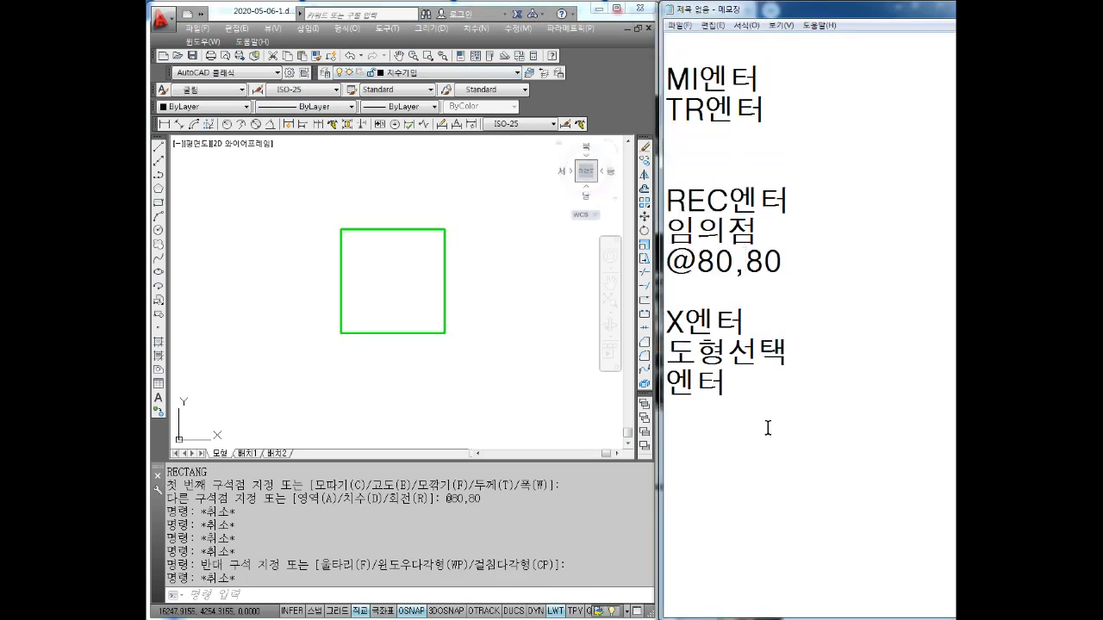
key(Down)
key(Down)
key(Down)
key(Down)
key(Down)
key(Down)
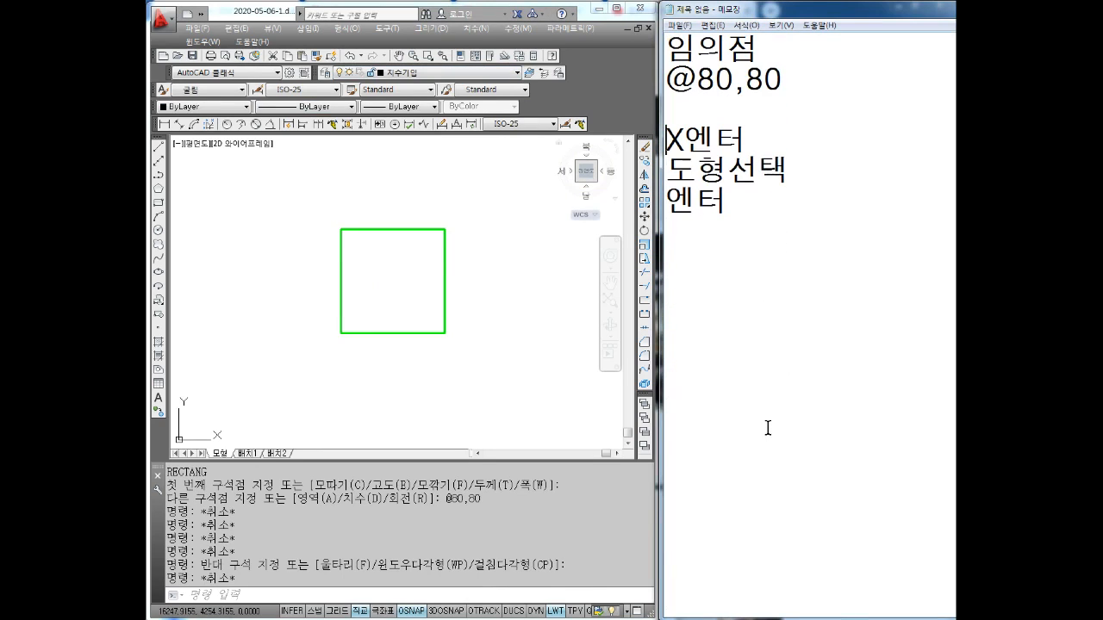
key(Up)
key(Up)
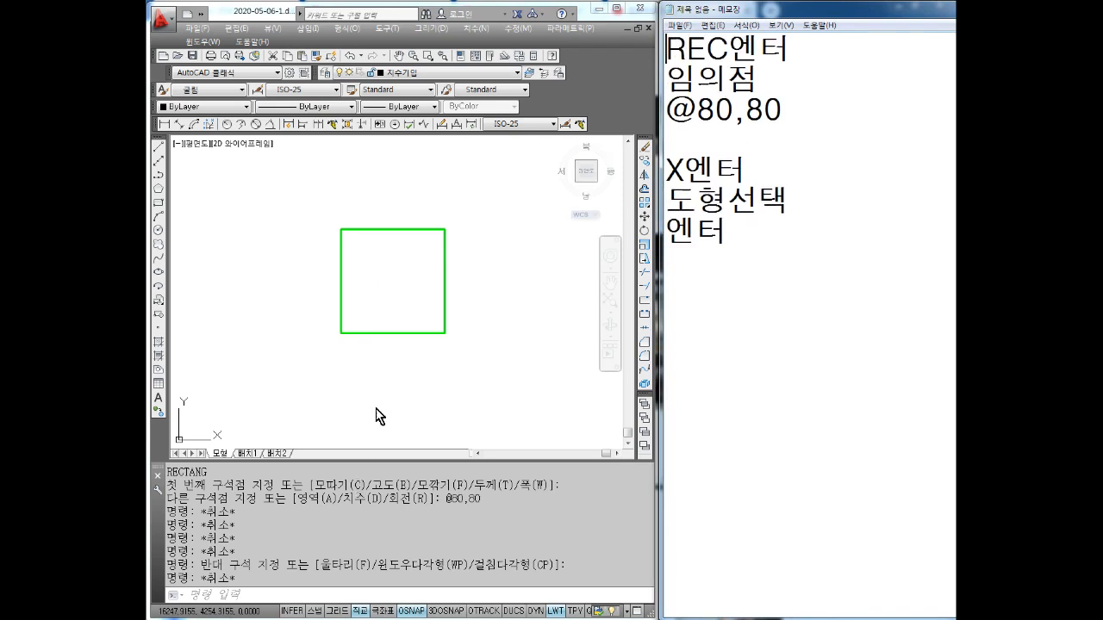
Step: Select the square in the AutoCAD drawing to check whether its sides form a single object
click(397, 352)
key(Escape)
click(397, 306)
click(373, 350)
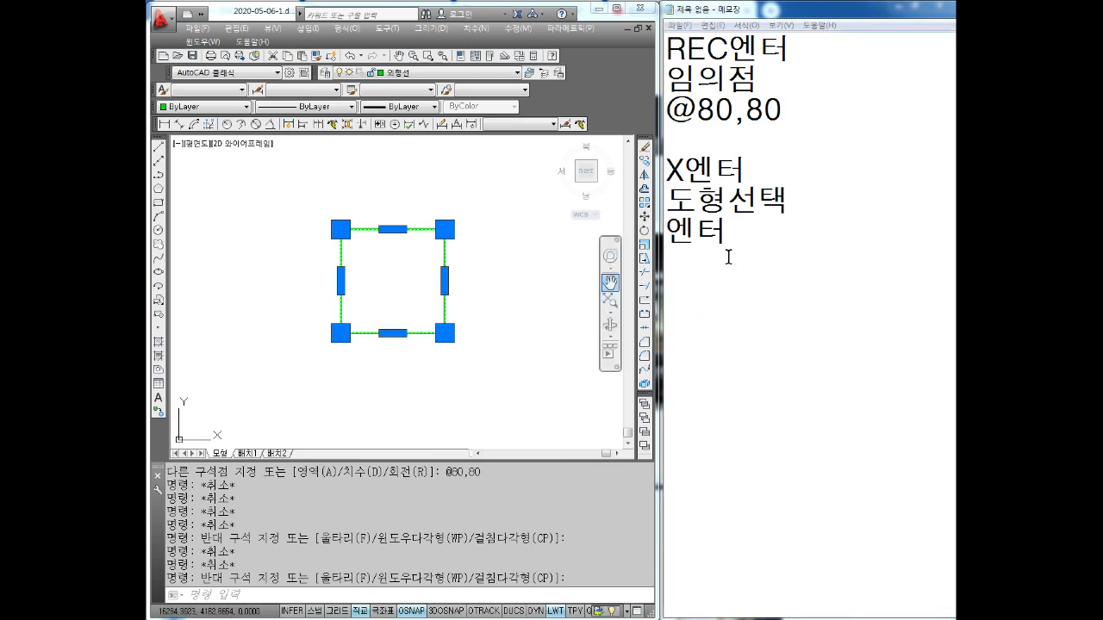
Step: Add the line "O엔터" below the explode instructions in the Notepad memo
click(722, 280)
text(O엔)
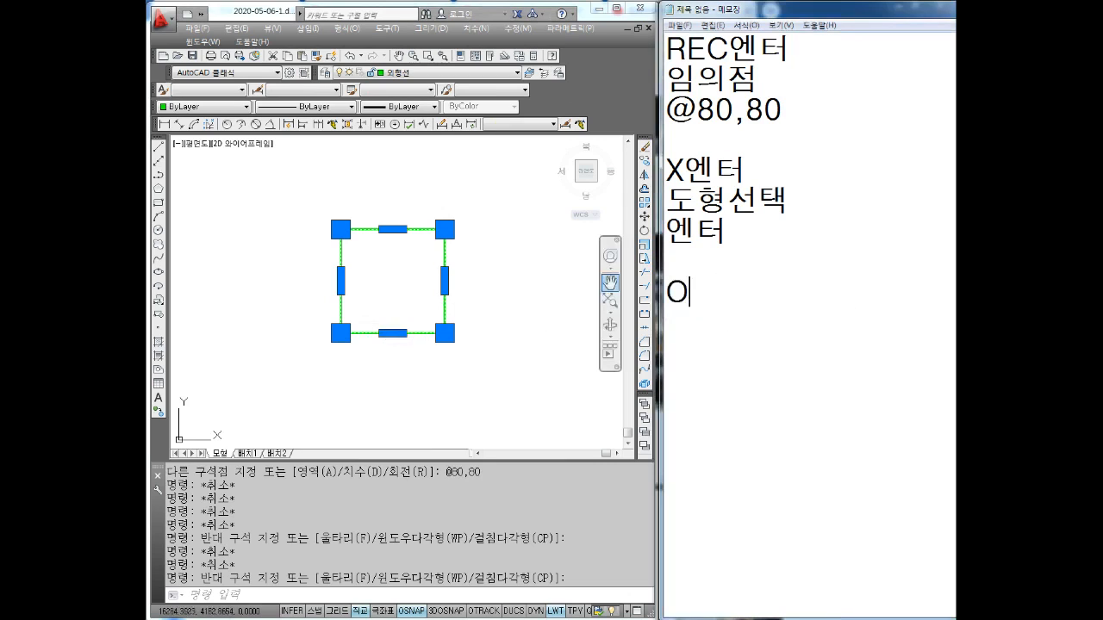
text(터)
key(Return)
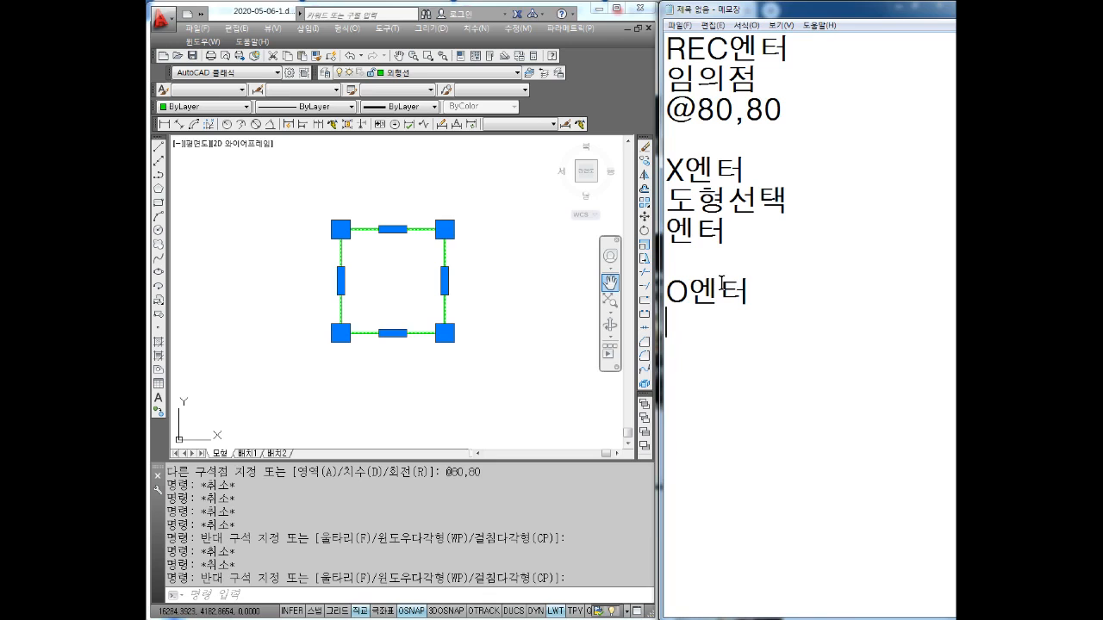
Step: Explode the square into separate lines in the AutoCAD drawing, following the memo's X instructions
click(387, 266)
key(Escape)
key(Escape)
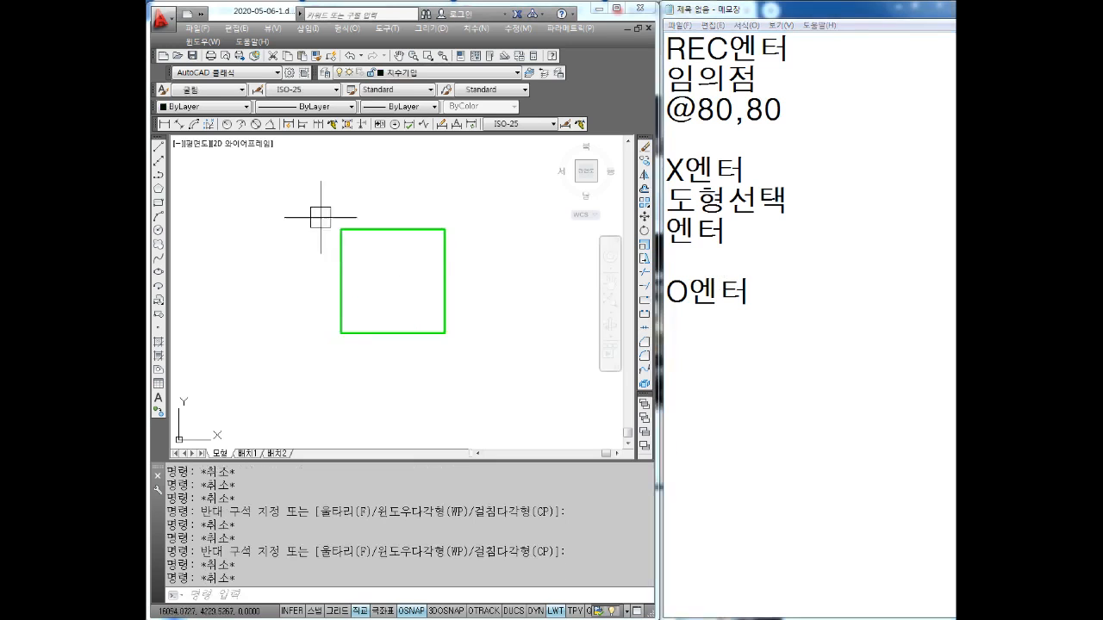
drag(758, 257, 661, 179)
click(405, 309)
key(Escape)
key(Escape)
text(x)
key(Return)
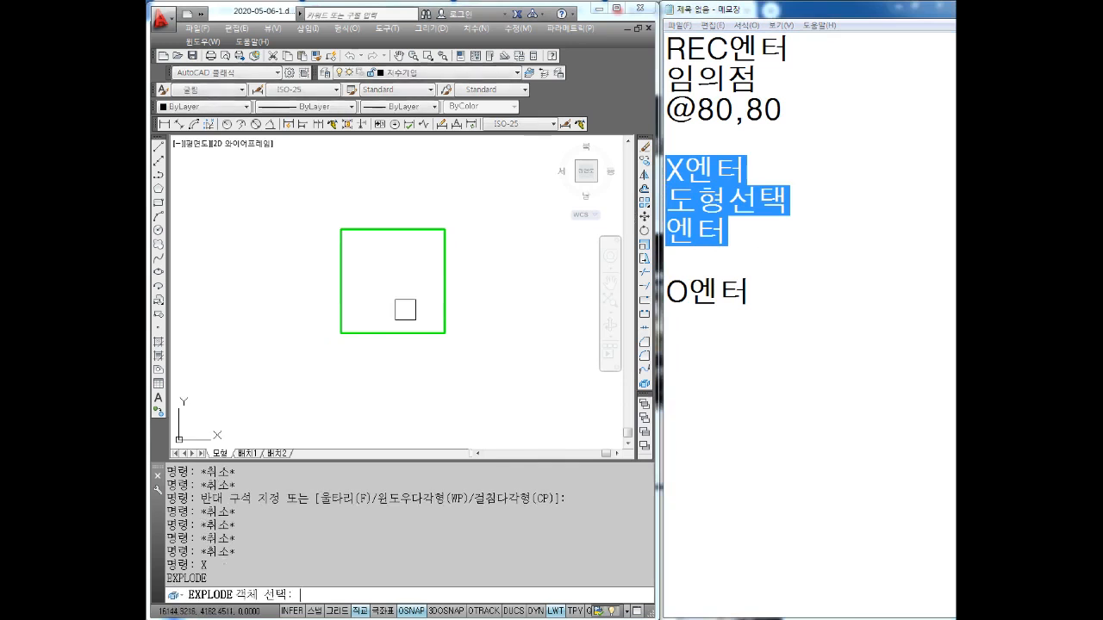
click(400, 228)
key(Return)
Step: Select sides of the exploded square one at a time to check that each is a separate line
scroll(403, 314, up, 2)
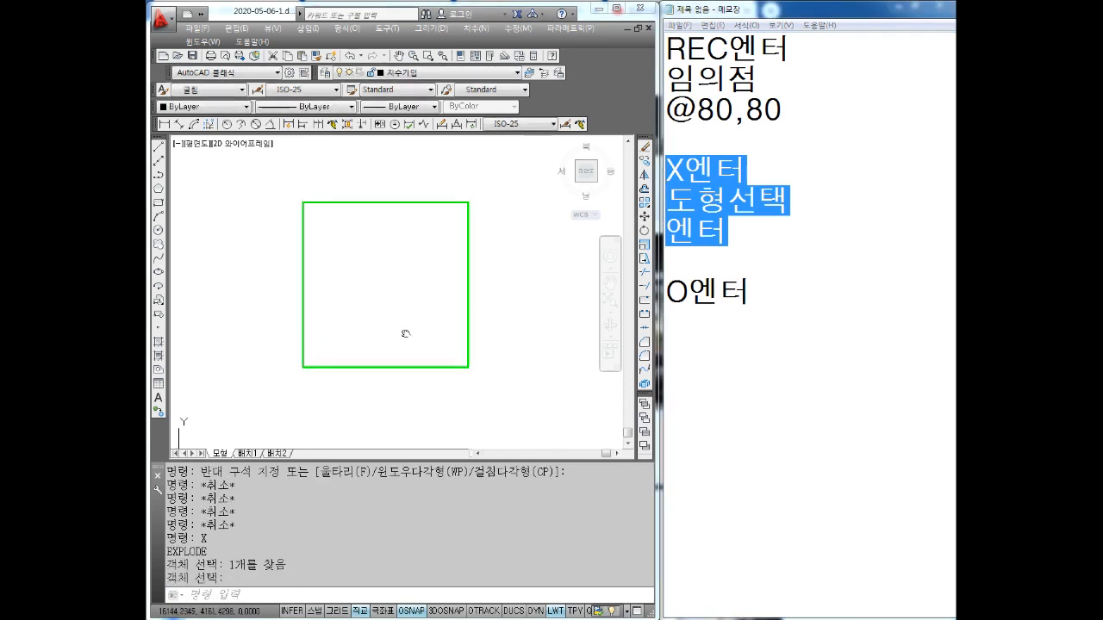
middle_drag(405, 323, 405, 338)
key(Escape)
click(425, 195)
click(382, 256)
key(Escape)
click(480, 241)
click(426, 287)
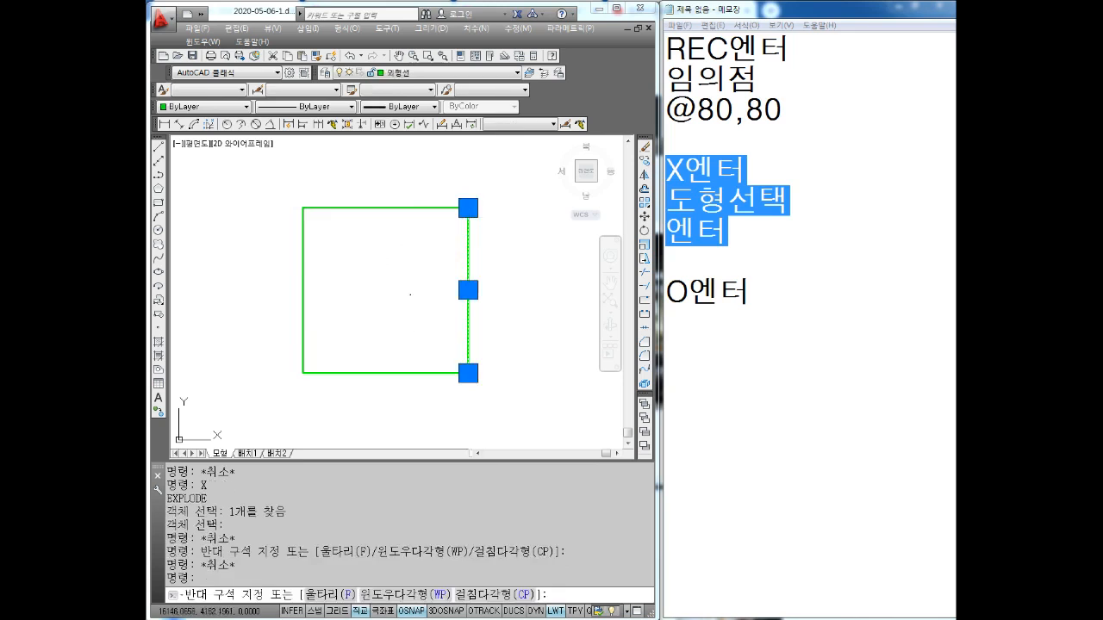
key(Escape)
click(407, 343)
click(361, 385)
key(Escape)
scroll(380, 306, up, 1)
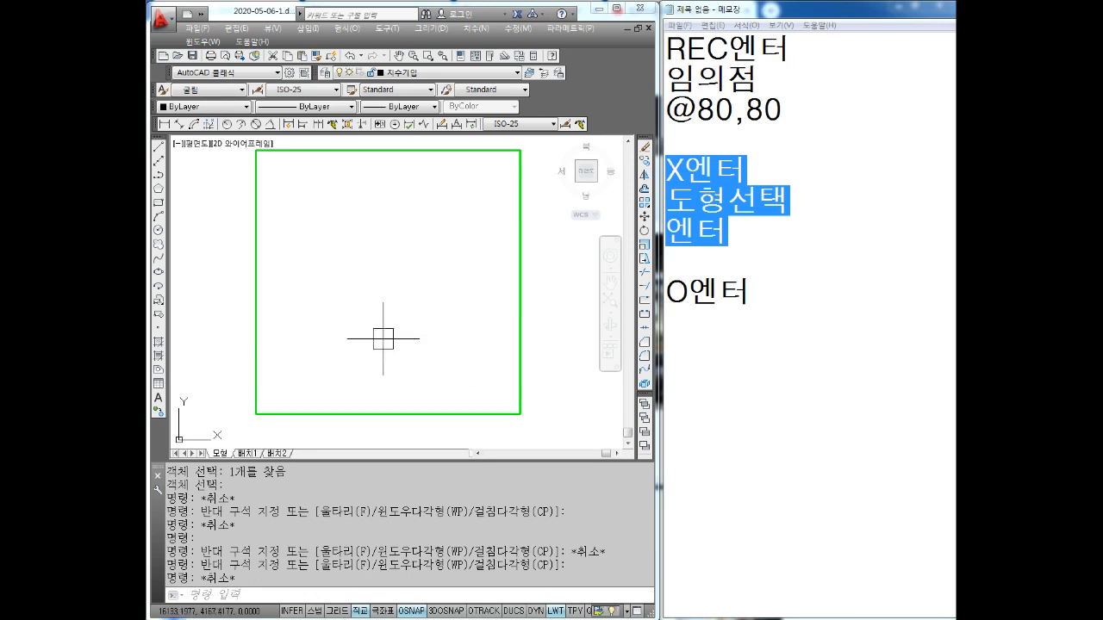
middle_drag(280, 349, 314, 310)
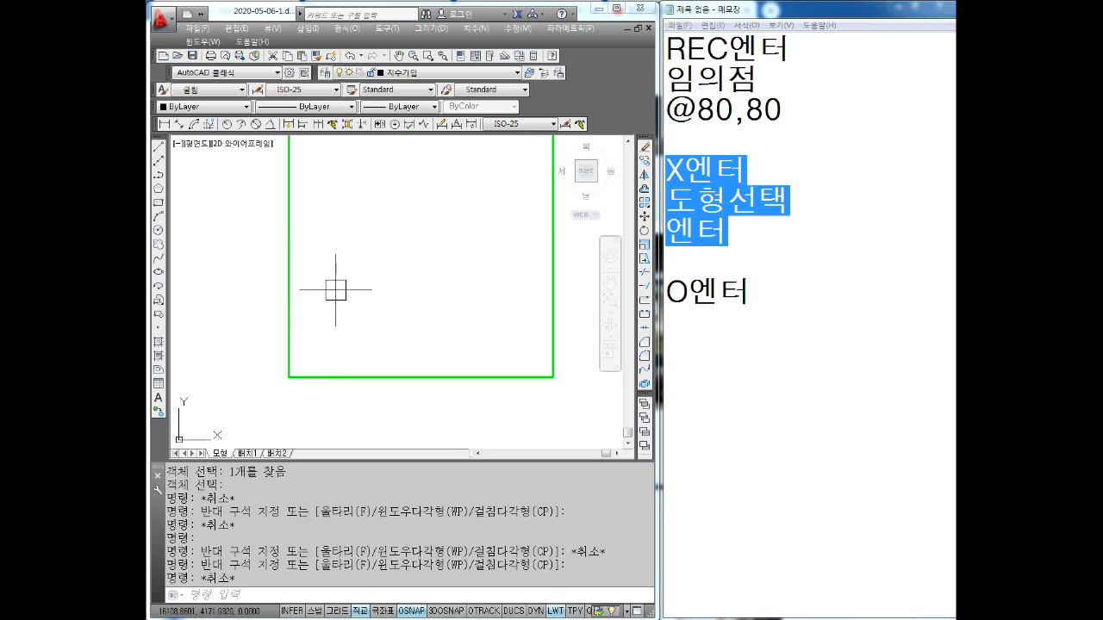
Step: Add the lines "7엔터" and "6엔터" under "O엔터" in the Notepad memo
click(715, 346)
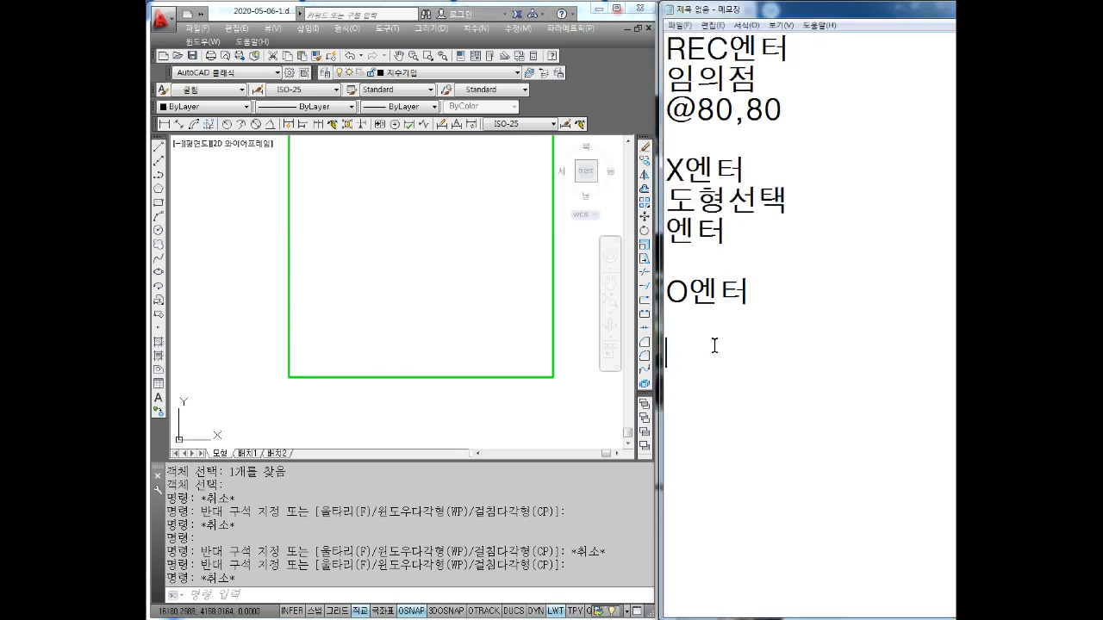
text(7엔터 )
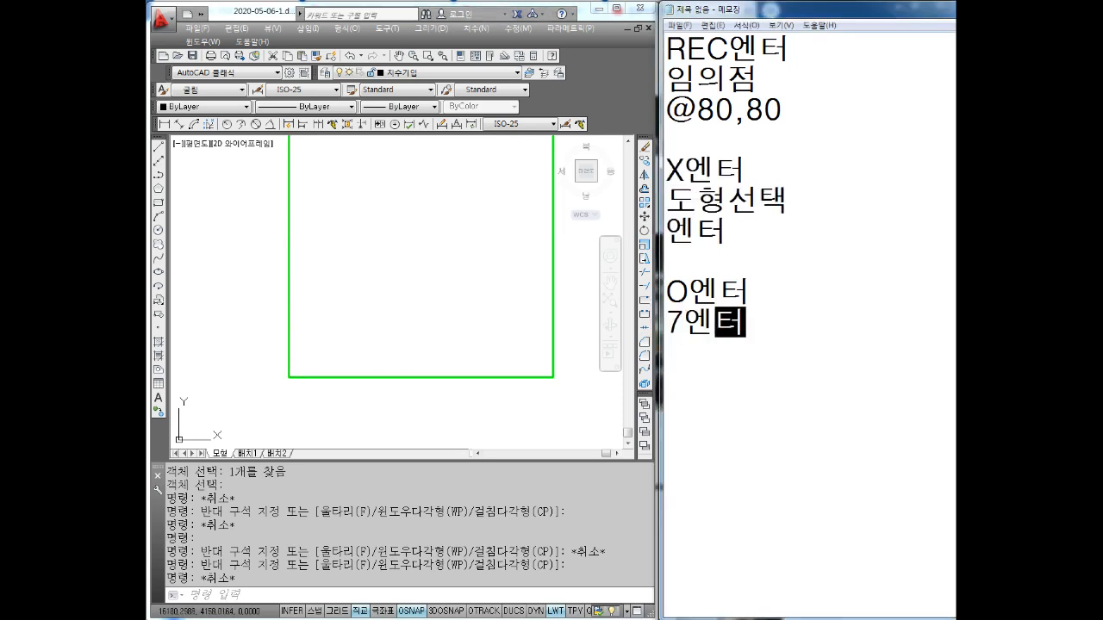
text(6엔터)
key(Return)
Step: Set the colour of the square's left side to 하늘색 (cyan) in the AutoCAD drawing
click(337, 270)
middle_drag(337, 298, 361, 312)
click(361, 312)
click(284, 315)
click(199, 107)
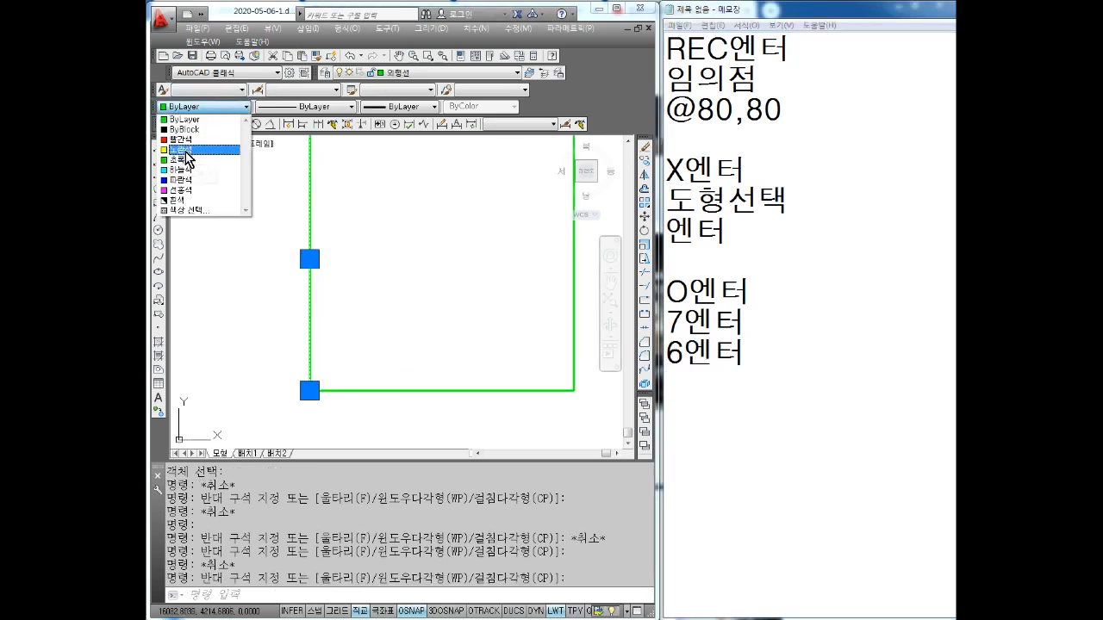
click(181, 170)
key(Escape)
key(Escape)
key(Escape)
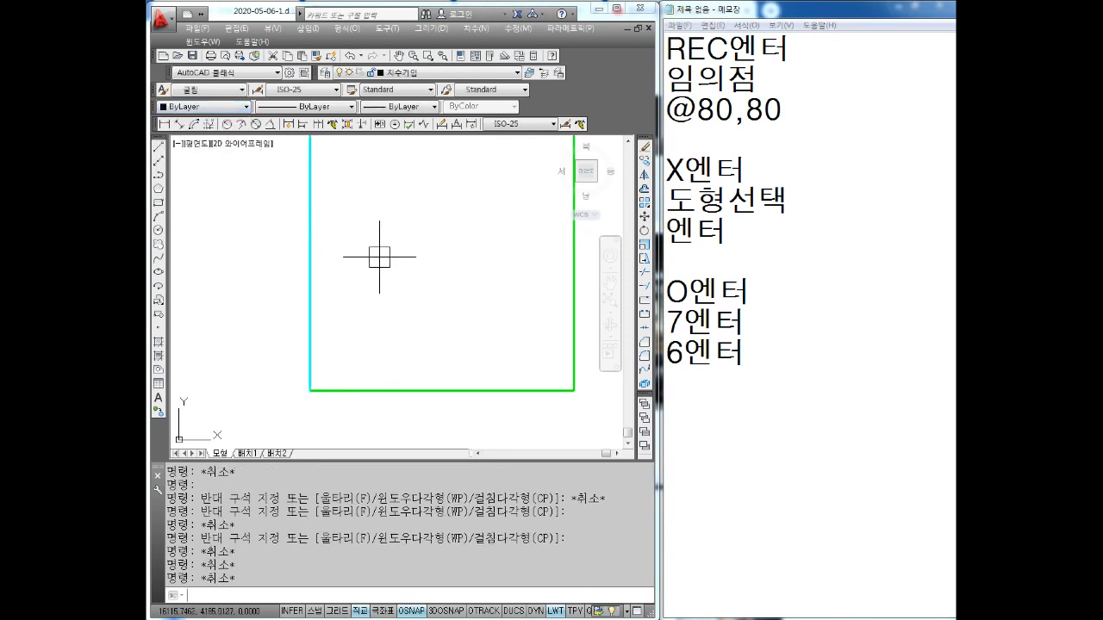
Step: Offset the square's left side 7 inward to the right
text(O)
key(Return)
text(7)
key(Return)
click(310, 257)
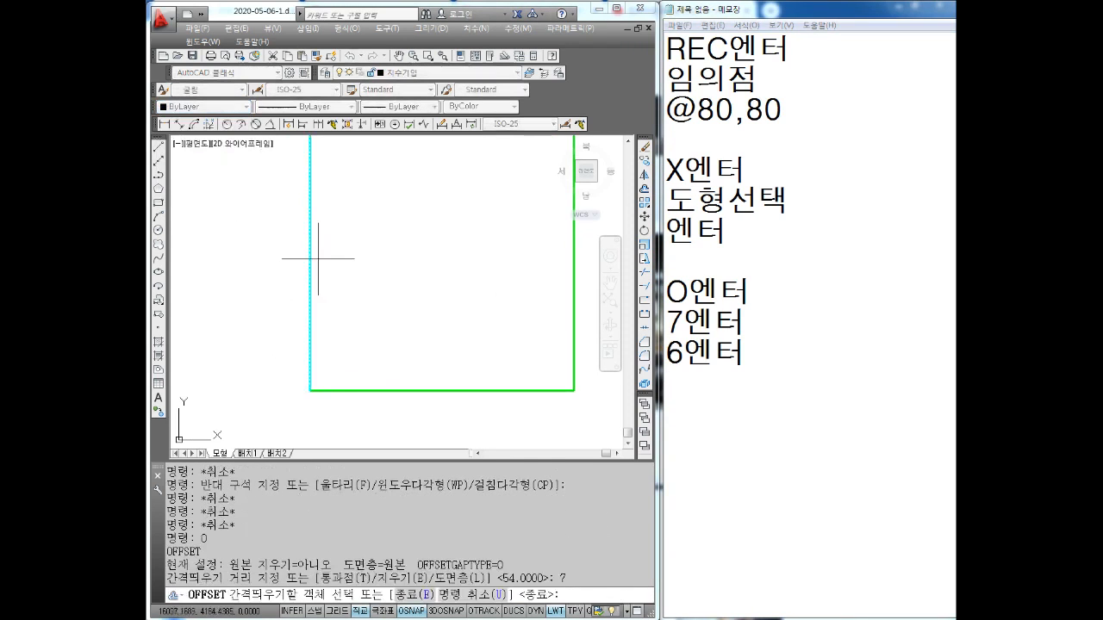
click(353, 257)
key(Escape)
key(Escape)
Step: Offset the newly created inner vertical line another 6 to the right
text(O)
key(Return)
text(6)
key(Return)
click(330, 258)
click(401, 283)
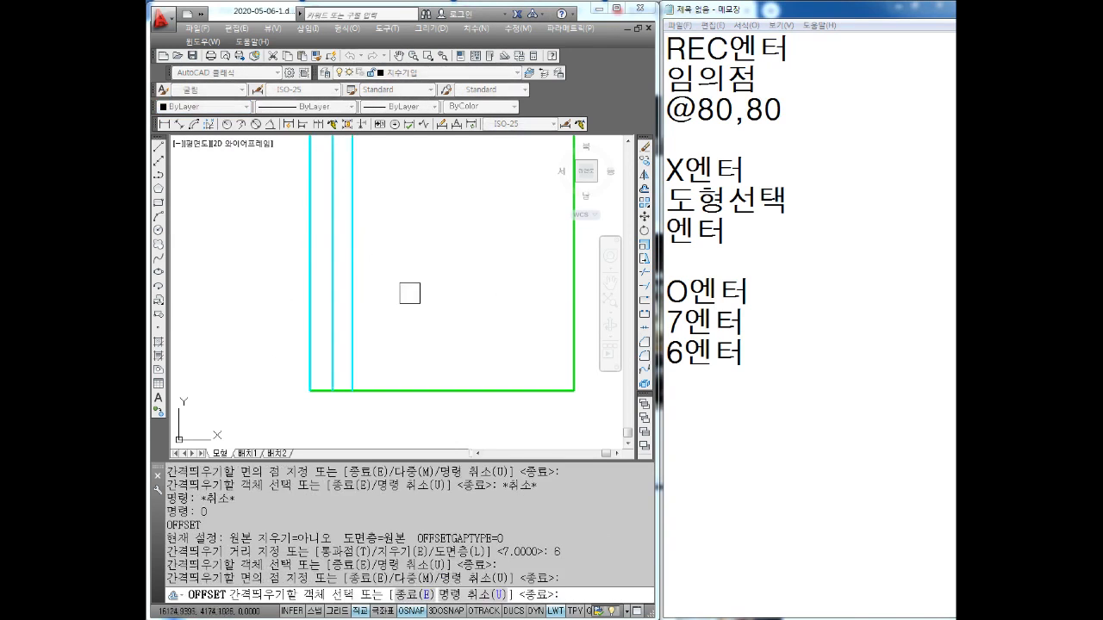
key(Escape)
key(Escape)
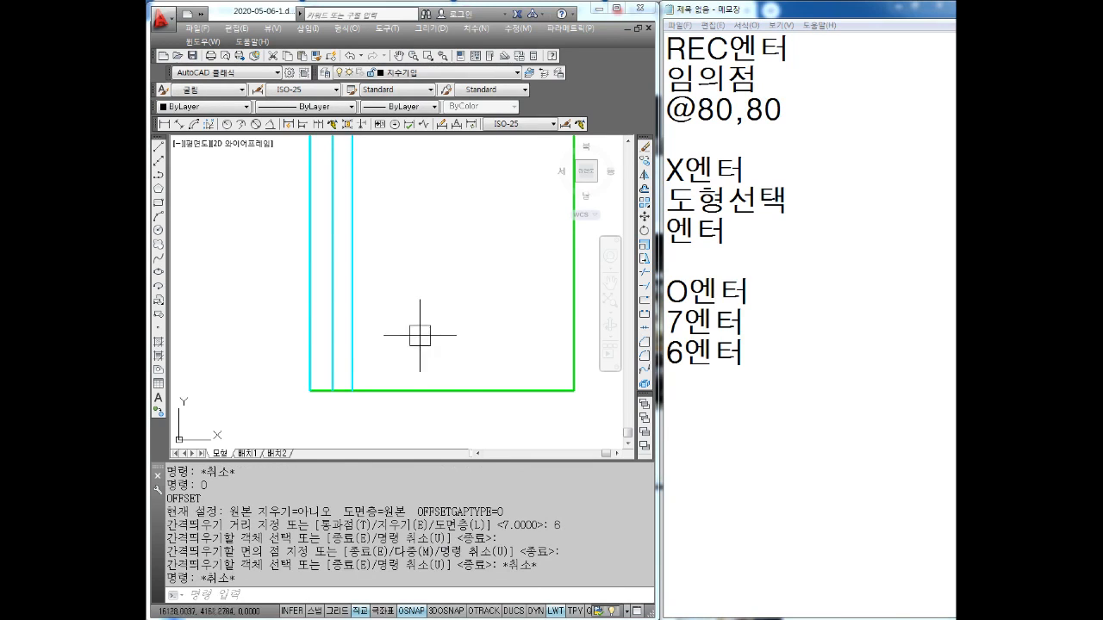
Step: Set the colour of the square's left side and its two offset lines to ByLayer
click(380, 385)
key(Escape)
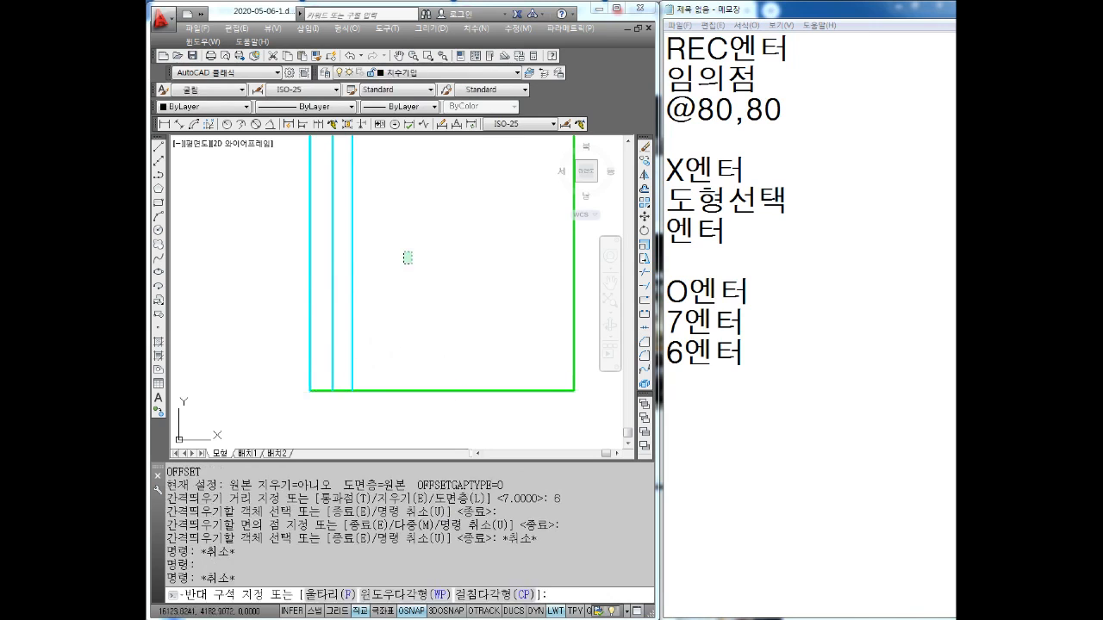
drag(378, 299, 200, 136)
click(194, 106)
click(186, 119)
key(Escape)
key(Escape)
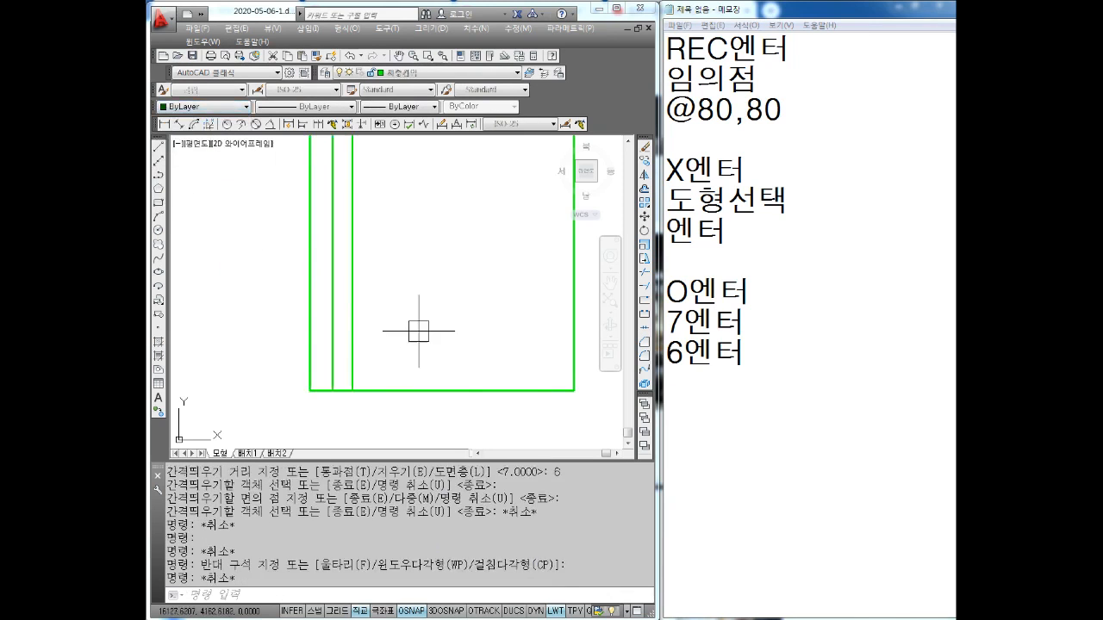
Step: Set the colour of the square's bottom side to 하늘색 (cyan)
drag(452, 367, 419, 419)
click(196, 106)
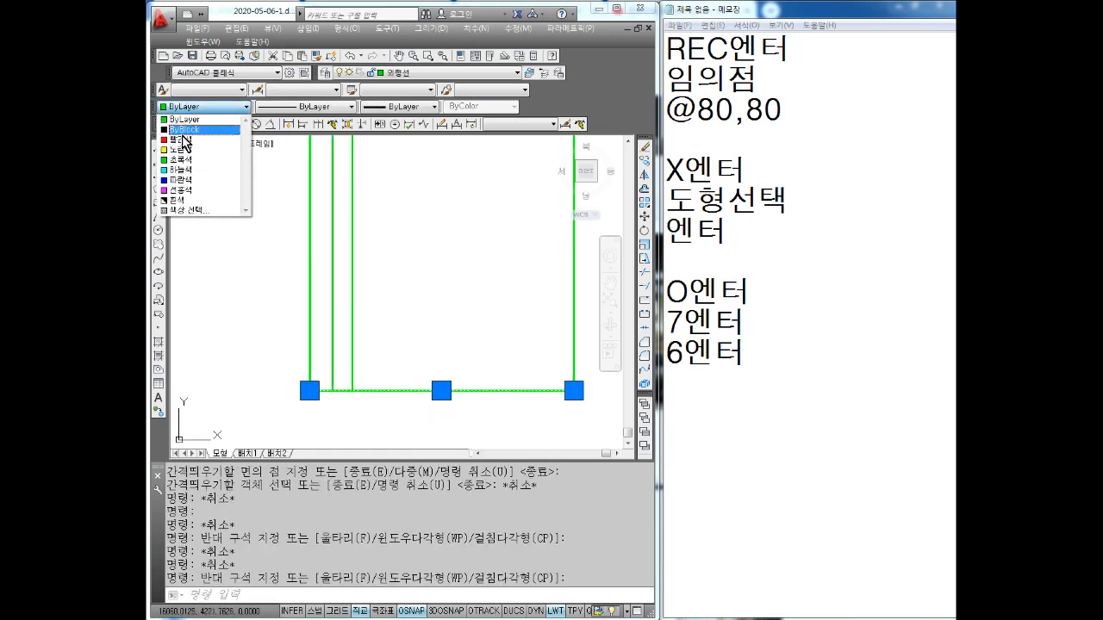
click(179, 172)
key(Escape)
key(Escape)
Step: Add the line "5엔터" below "6엔터" in the Notepad memo
click(672, 371)
text(5DP)
key(BackSpace)
key(BackSpace)
text(D)
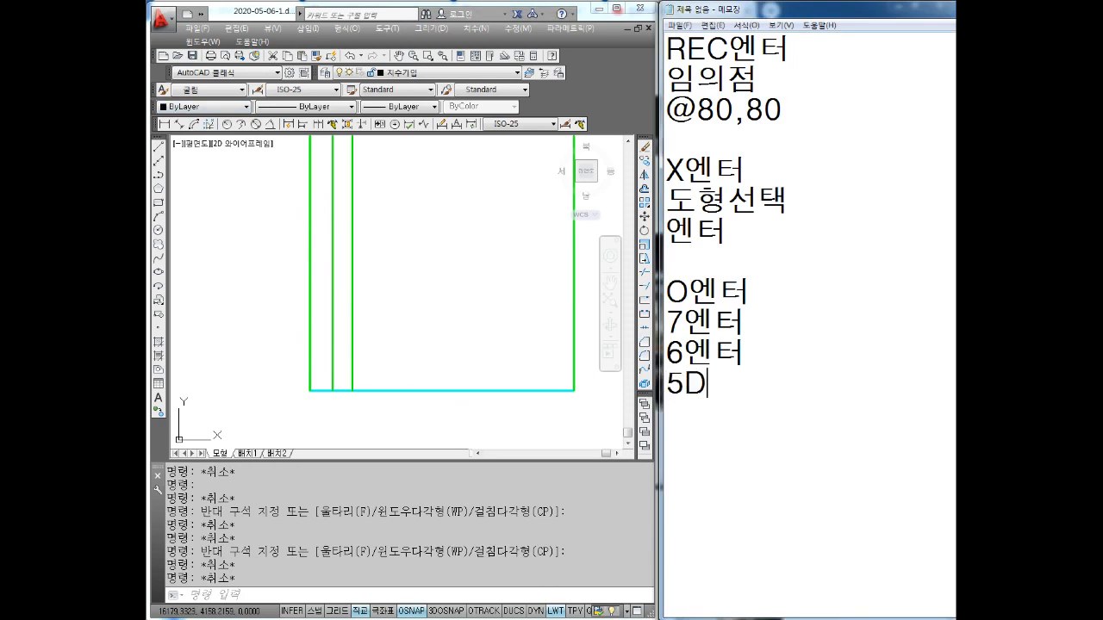
key(BackSpace)
text(엔터)
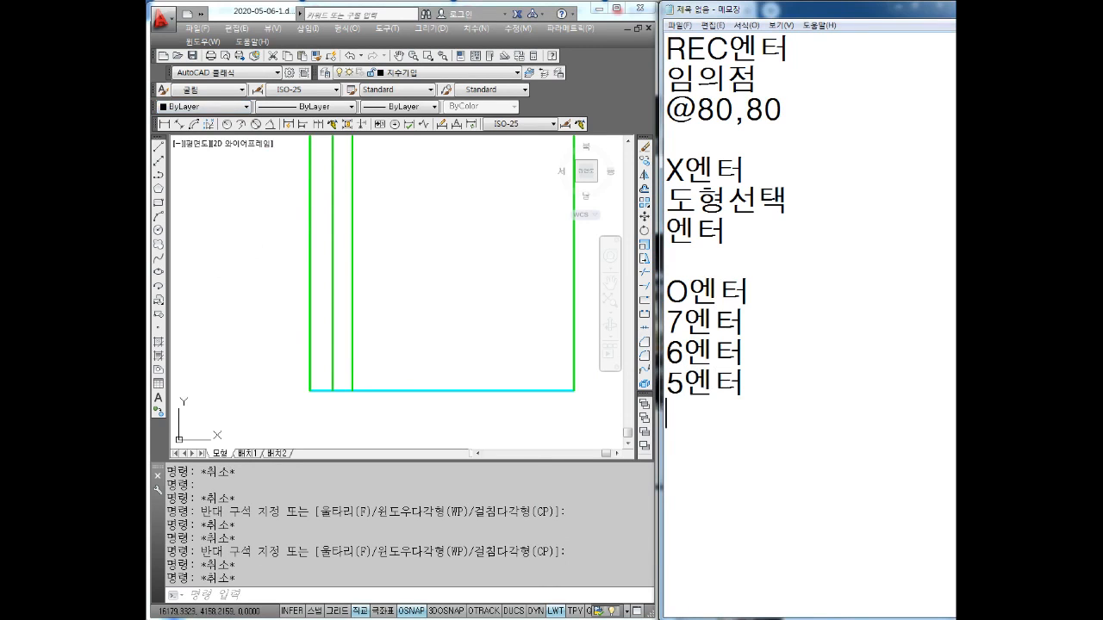
Step: Offset the square's cyan bottom side 5 upward in the AutoCAD drawing
click(457, 317)
key(Escape)
key(Escape)
key(Escape)
text(o)
key(Return)
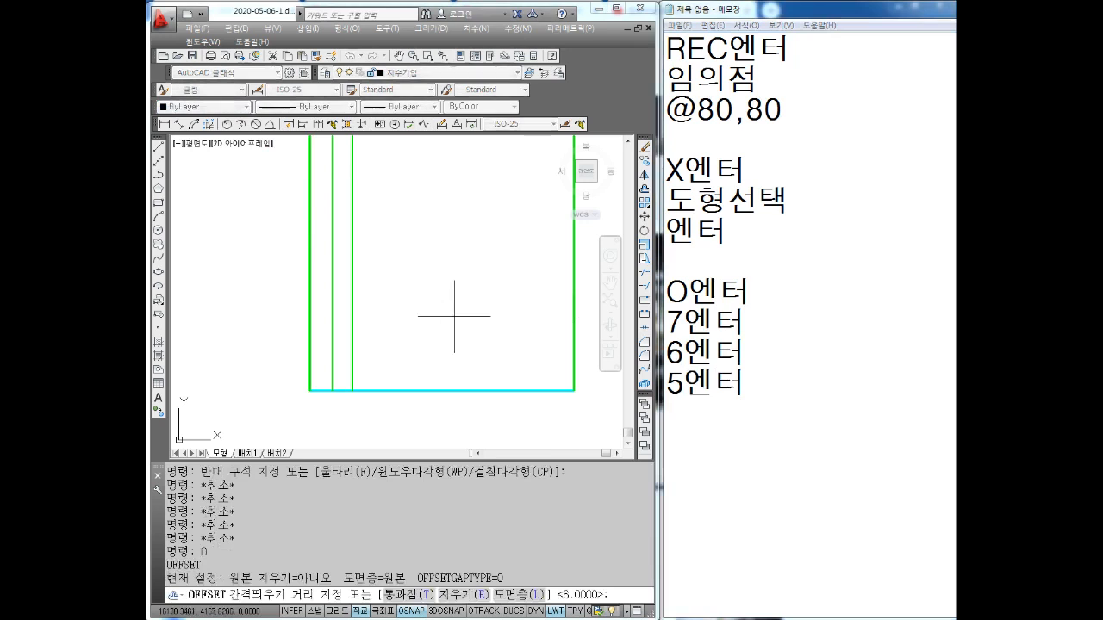
text(5)
key(Return)
click(448, 390)
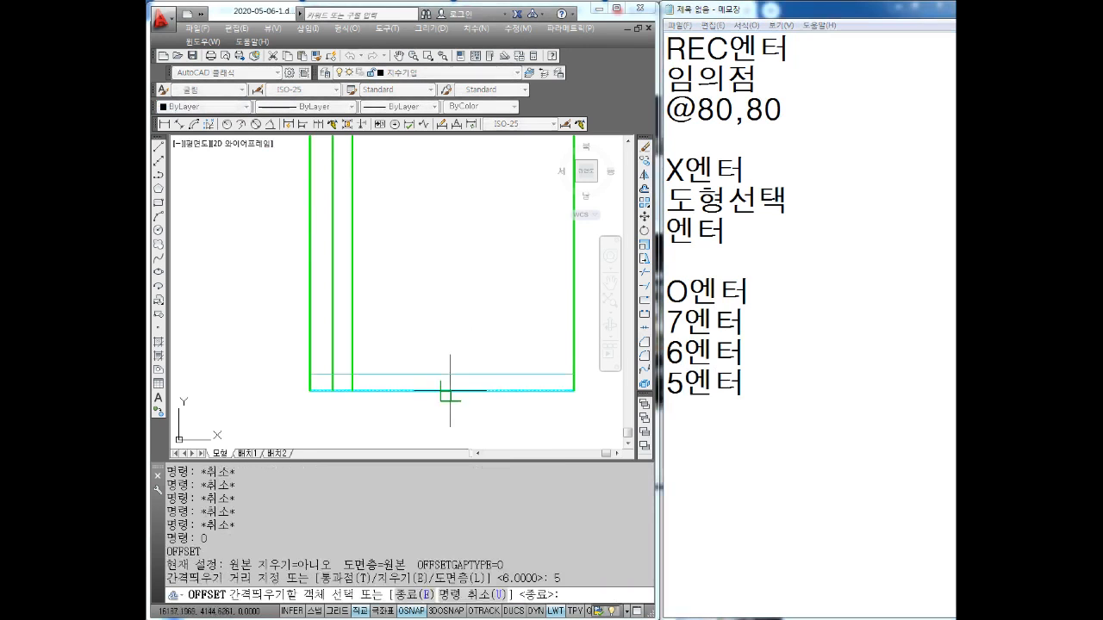
click(449, 339)
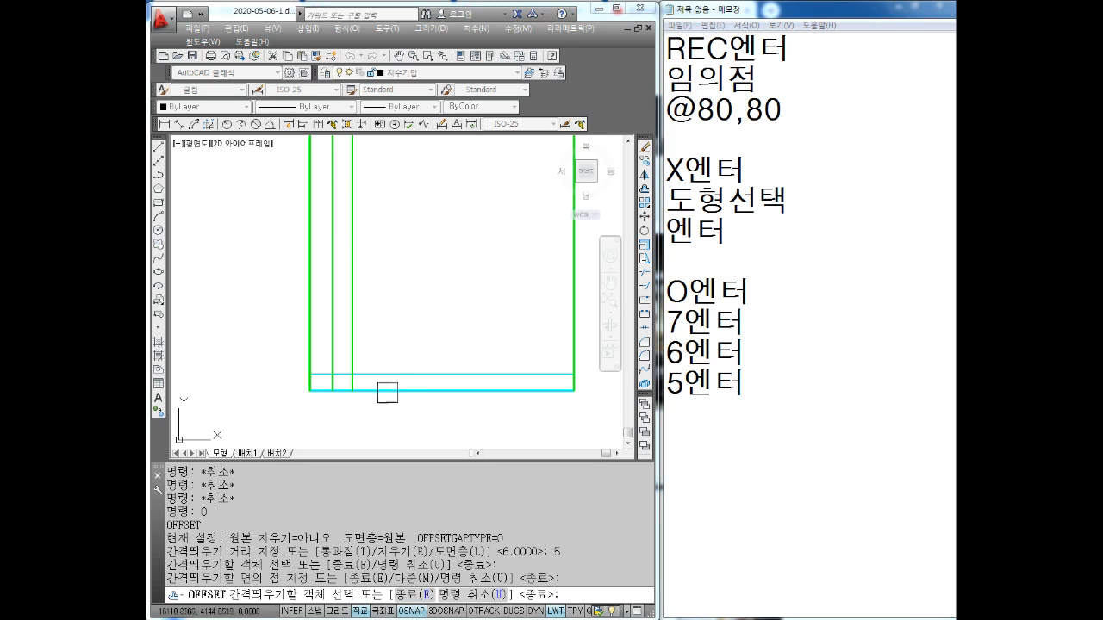
Step: Note the centre line position in the Notepad memo as "중심선 위치" with "40-8 = 32" beneath it
click(700, 448)
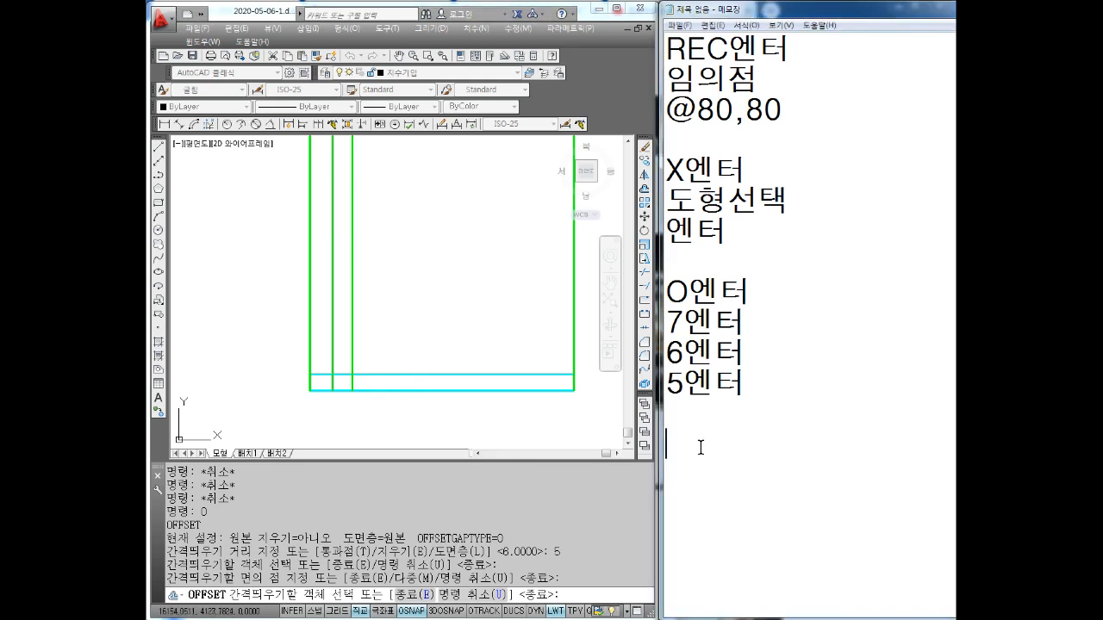
text(40으;ㅈ)
key(BackSpace)
key(BackSpace)
text(ㅇ)
key(BackSpace)
key(BackSpace)
key(BackSpace)
key(BackSpace)
text(중심선 위치)
key(Return)
text(40)
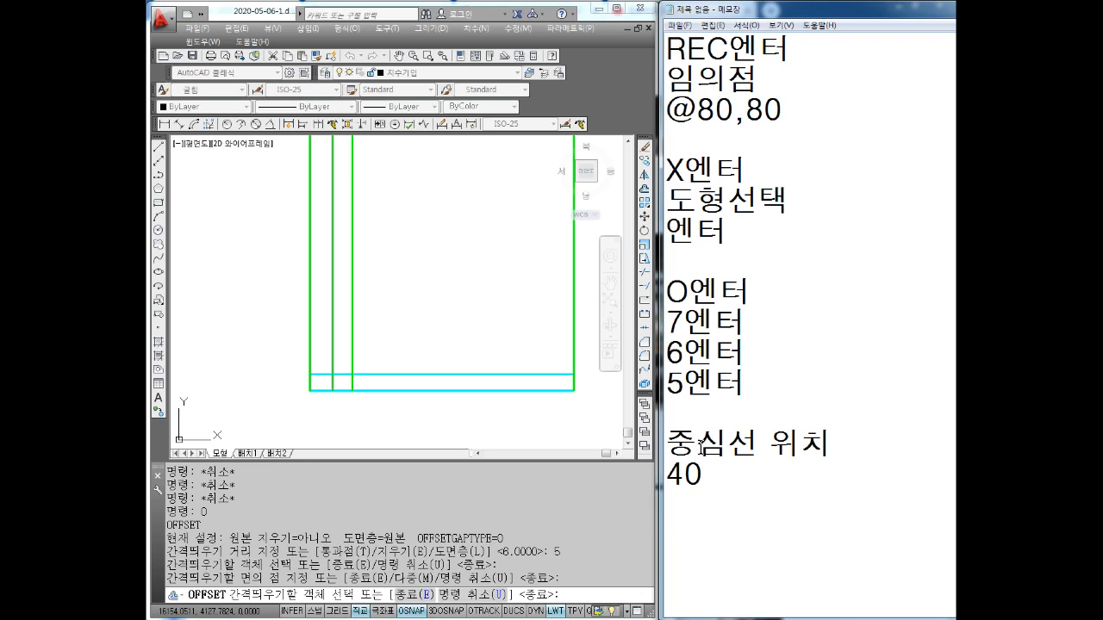
text(-8 = 3)
Step: End the offset in the AutoCAD drawing and set the colour of the line 5 above the bottom side to ByLayer
click(460, 383)
key(Escape)
click(474, 356)
click(439, 375)
click(191, 106)
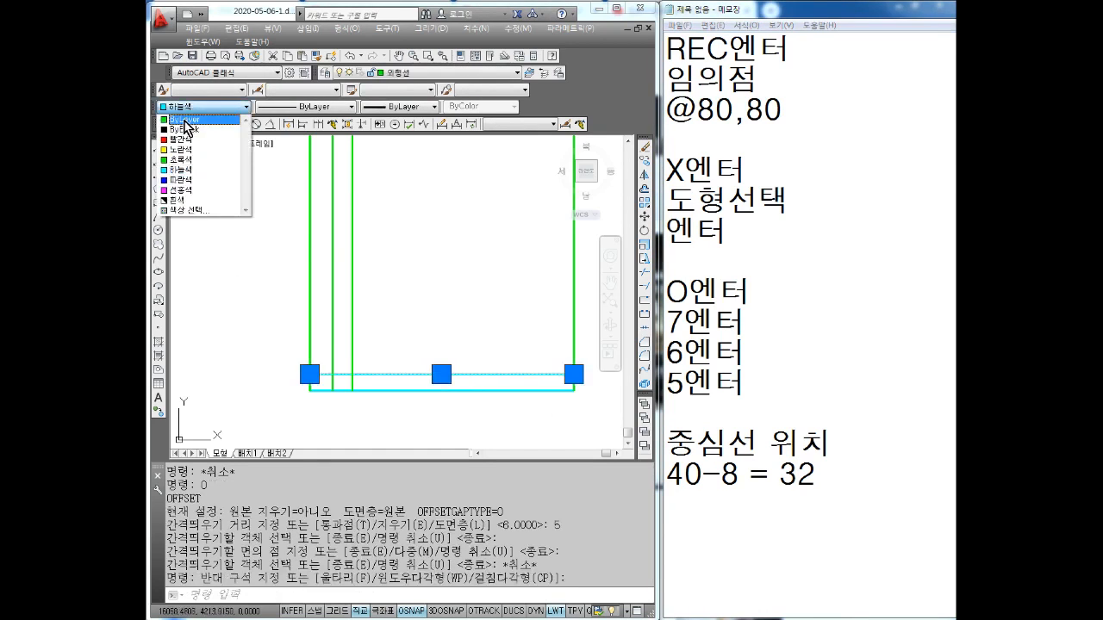
click(194, 118)
key(Escape)
click(426, 389)
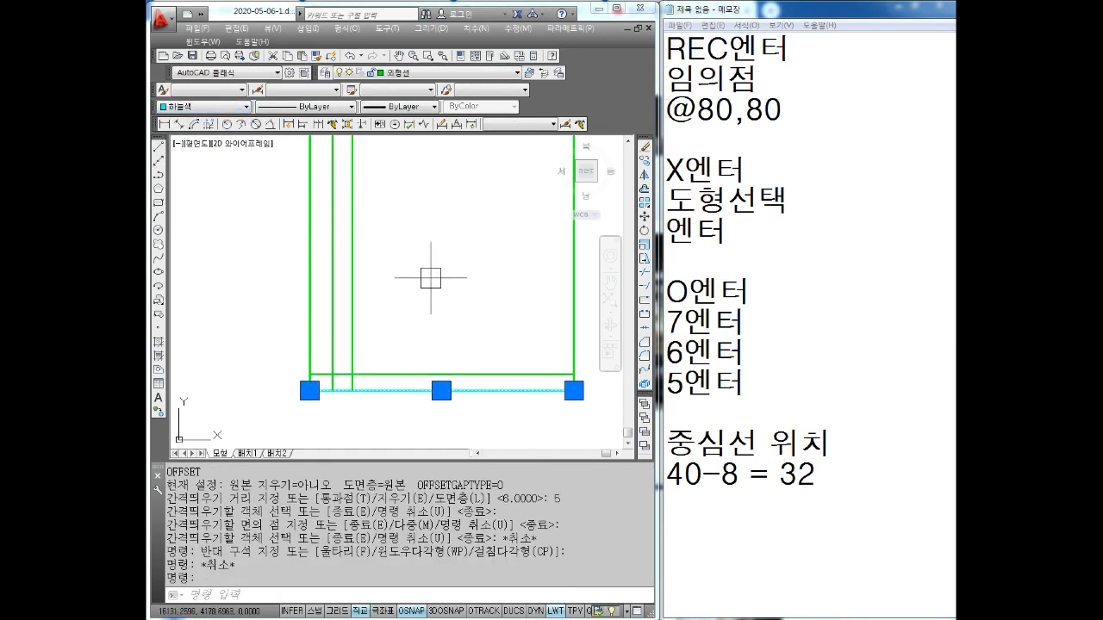
key(Escape)
key(Escape)
Step: Insert the line "32엔터" below "5엔터" in the Notepad memo
click(712, 414)
text(32)
key(Return)
text(DPS)
key(BackSpace)
key(BackSpace)
key(BackSpace)
key(Hangul)
text(엔터)
key(Return)
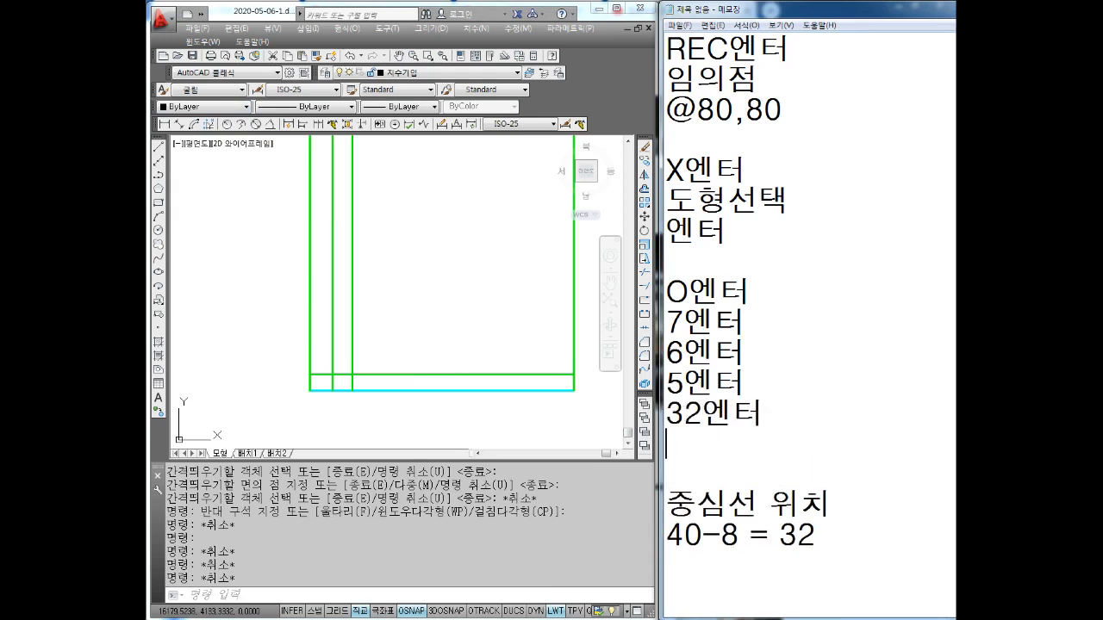
Step: Offset the square's cyan bottom side 32 upward in the AutoCAD drawing
click(440, 317)
text(o)
key(Return)
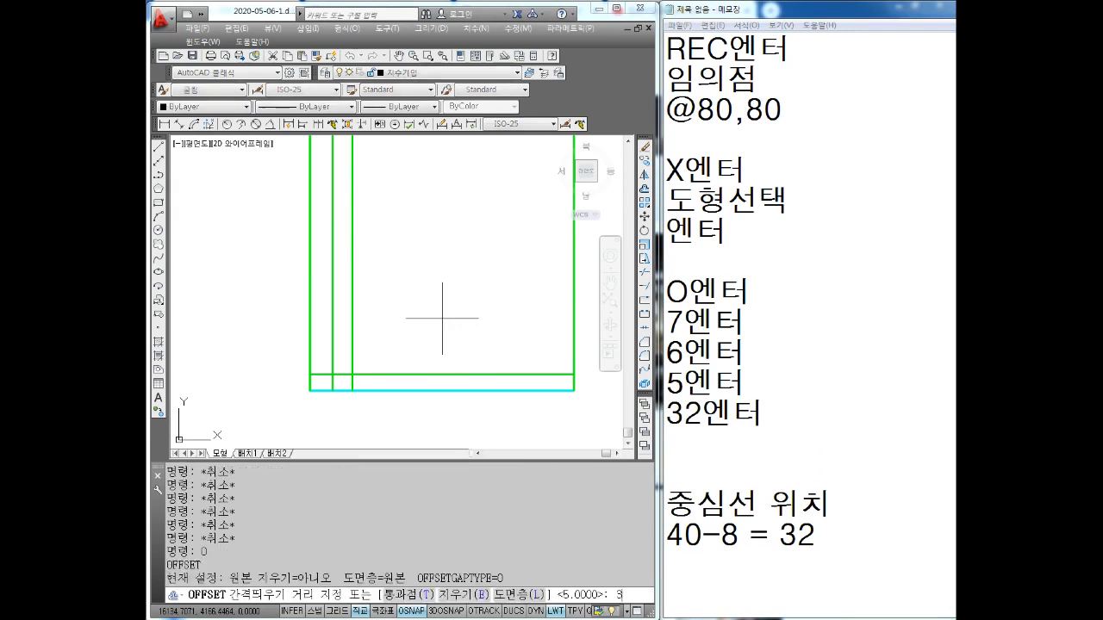
text(32)
key(Return)
click(431, 391)
click(426, 274)
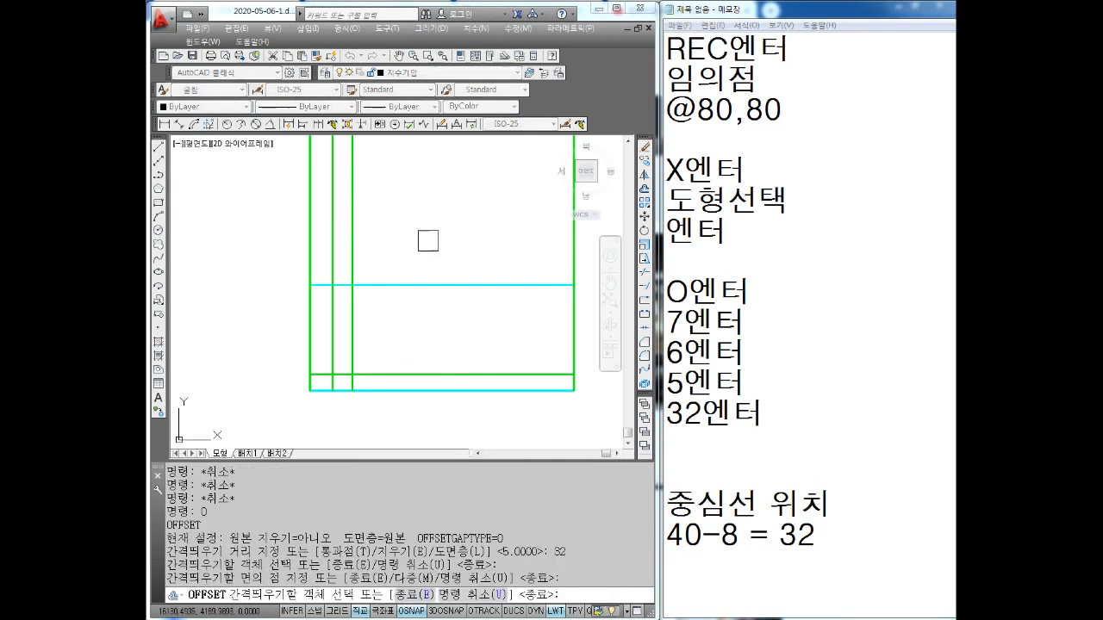
key(Escape)
key(Escape)
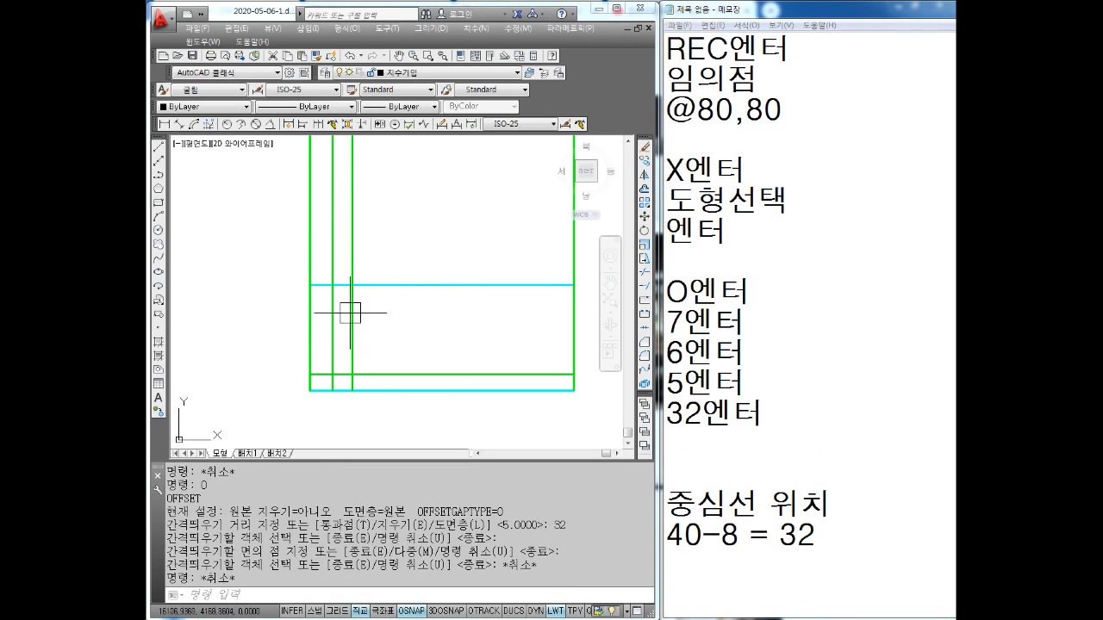
Step: Draw a radius 1 circle where the vertical line 7 from the left side crosses the line 32 above the bottom side
scroll(327, 301, up, 2)
key(Escape)
key(Escape)
key(Escape)
text(c)
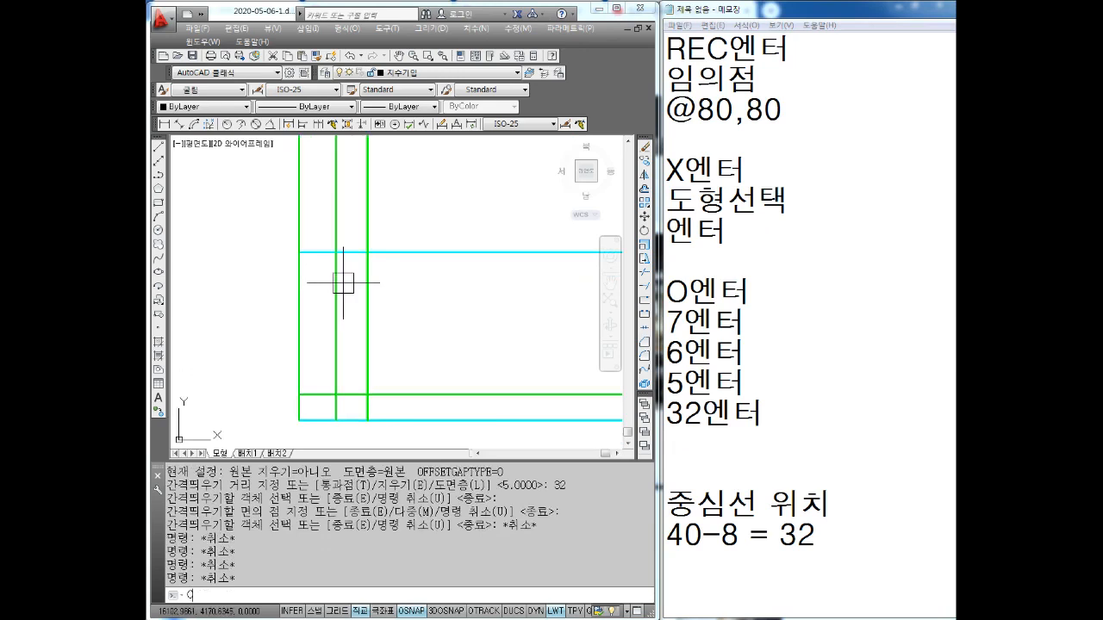
key(Return)
click(336, 253)
text(1)
key(Return)
Step: Draw a radius 1 circle where the second inner vertical line crosses the line 5 above the bottom side
key(Return)
click(368, 394)
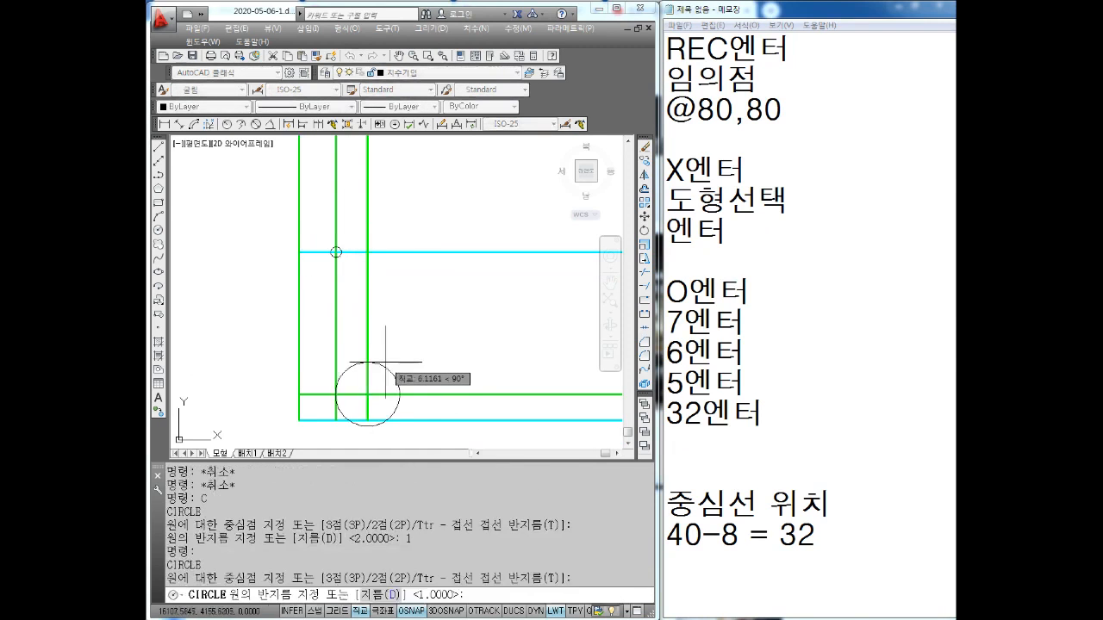
text(1)
key(Return)
key(Escape)
key(Escape)
Step: Set the colour of the two cyan lines, the bottom side and its 32 offset, to ByLayer
click(522, 216)
click(414, 305)
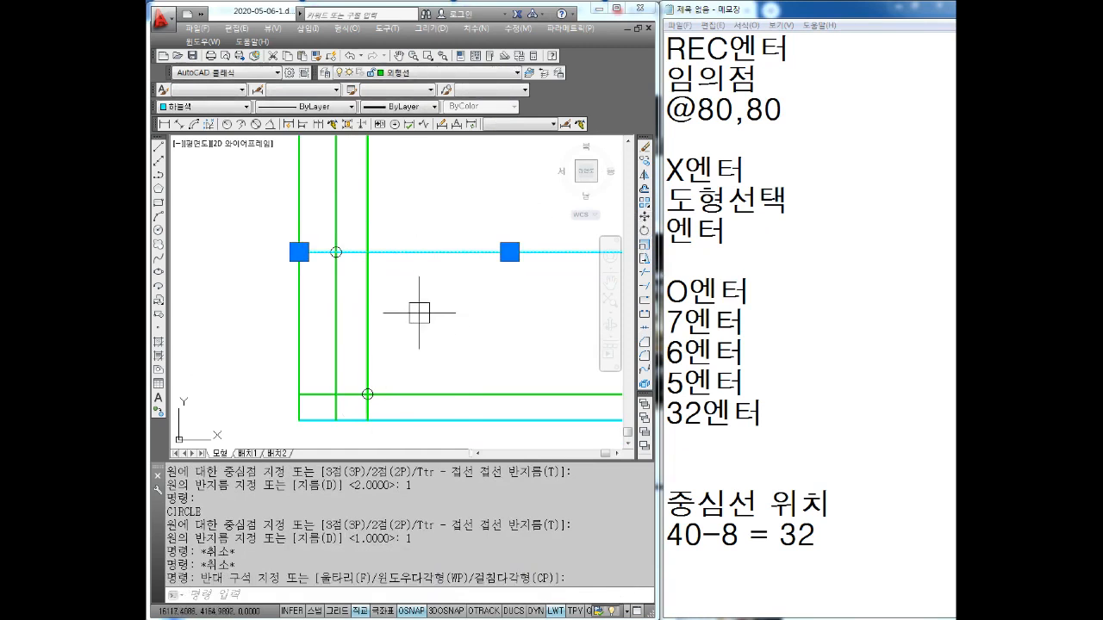
click(212, 107)
click(192, 122)
key(Escape)
key(Escape)
middle_drag(401, 293, 369, 306)
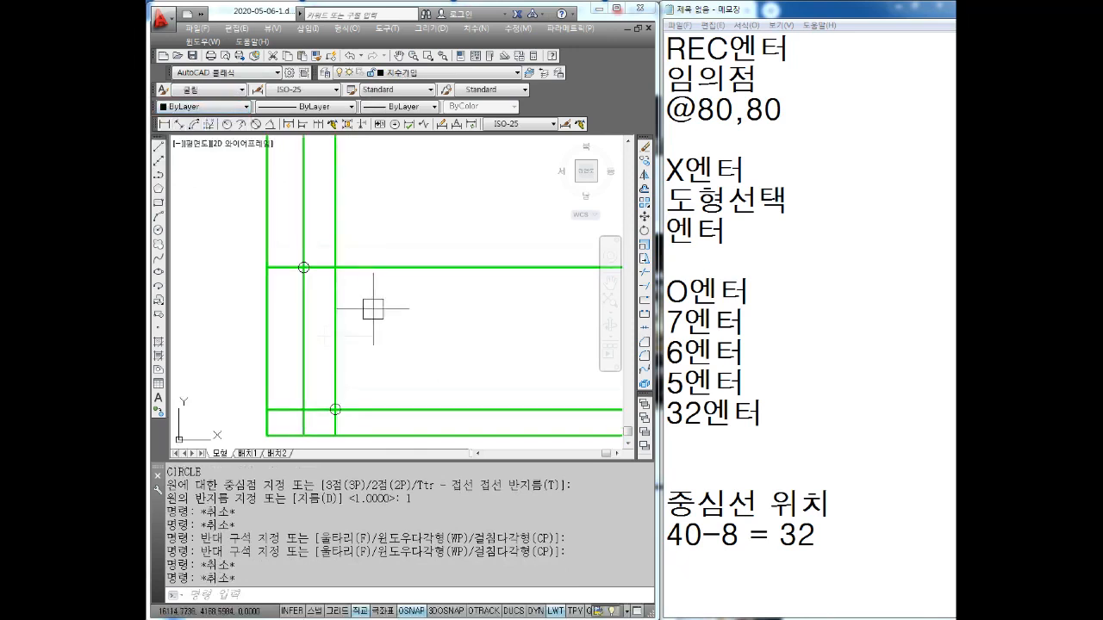
Step: Delete the small circle on the line 5 above the bottom side
middle_drag(387, 354, 393, 334)
key(Escape)
key(Escape)
scroll(339, 399, up, 1)
click(351, 382)
key(Delete)
scroll(356, 369, down, 1)
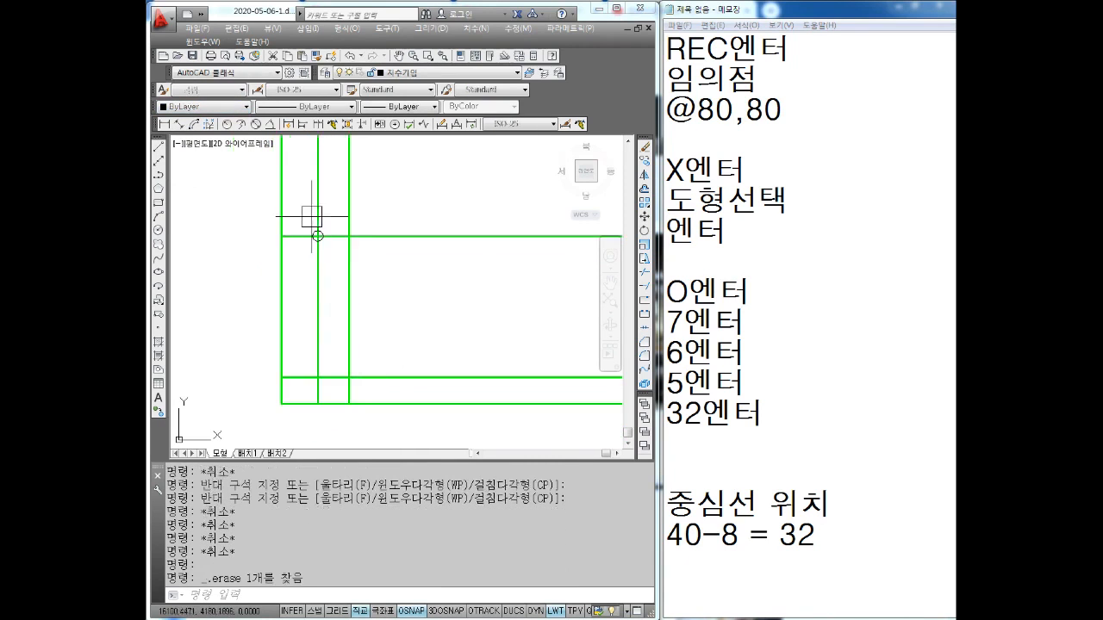
Step: Add the lines "A엔터" and "시작점 클릭" below the centre line calculation in the Notepad memo
click(895, 559)
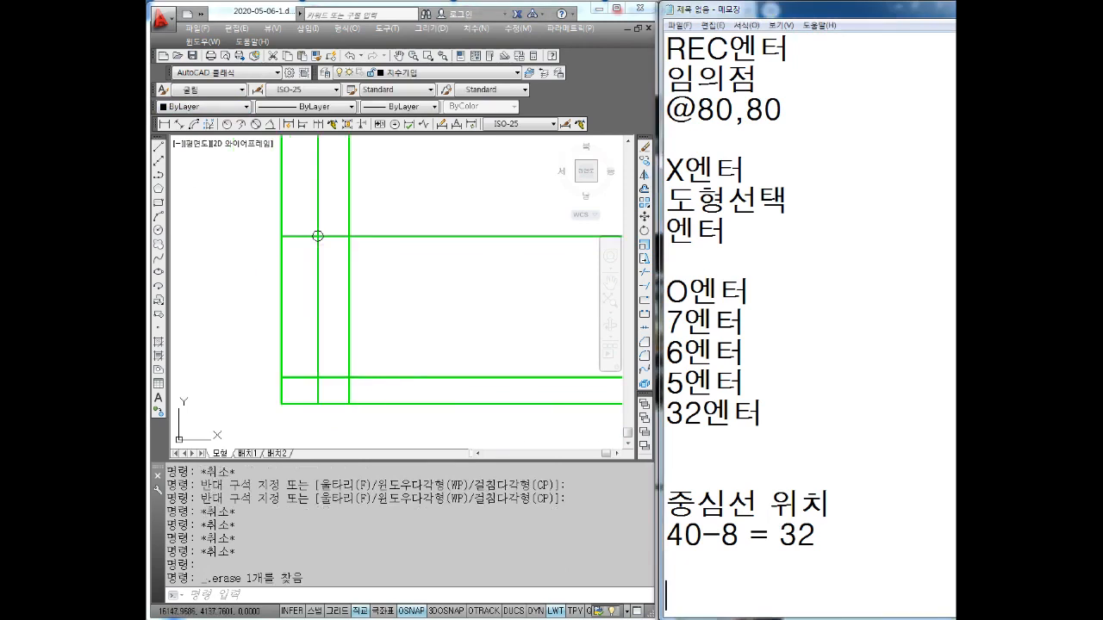
key(Return)
key(Return)
key(Return)
text(A엔터)
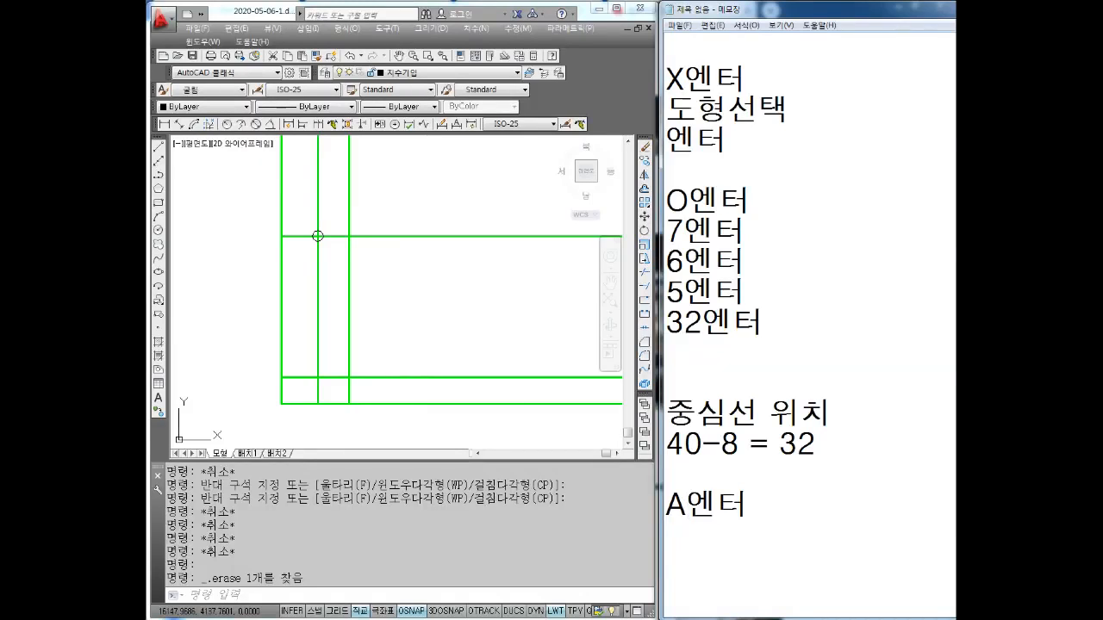
text(TLWKR)
key(BackSpace)
key(BackSpace)
key(BackSpace)
key(BackSpace)
key(BackSpace)
key(Return)
text(Tㅣ)
key(BackSpace)
key(Hangul)
text(ㅅ작점 클릭)
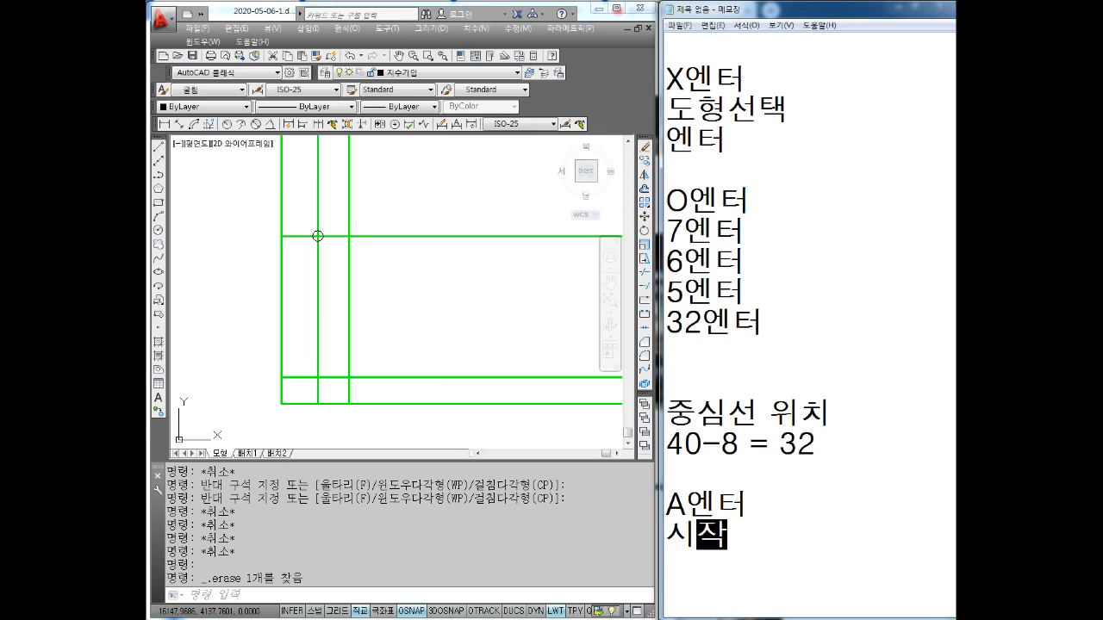
Step: Add the lines "E엔터" and "끝점 클릭" at the end of the memo
key(Return)
text(E엔터)
key(Return)
text(rMX)
key(BackSpace)
key(BackSpace)
key(BackSpace)
key(Hangul)
text(끝점 클릭)
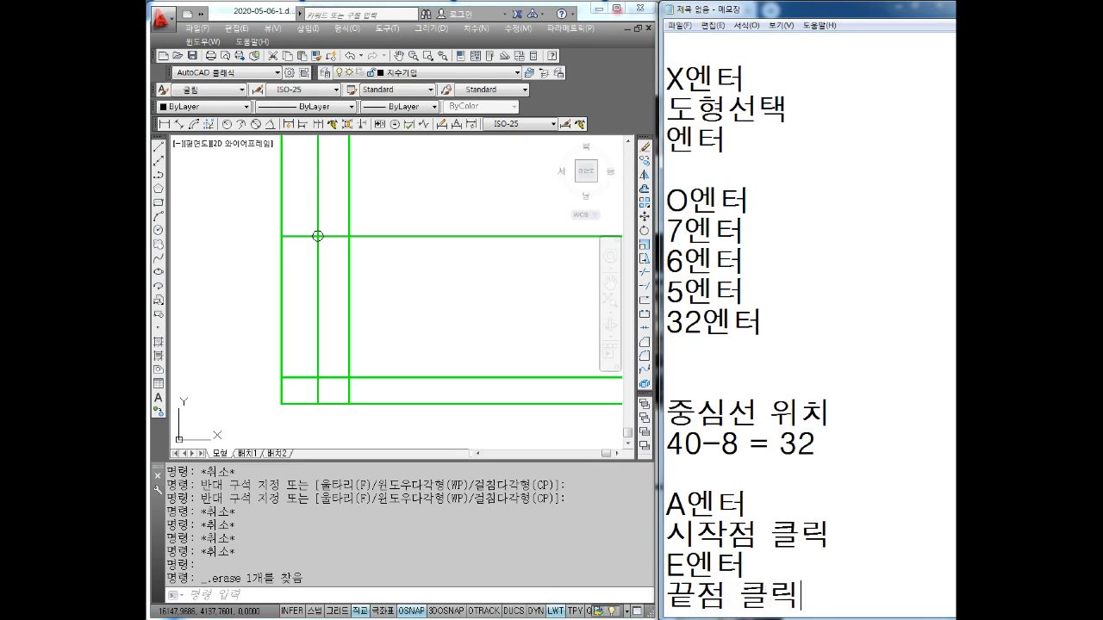
Step: Add the lines "R엔터" and "100엔터" at the end of the memo
key(Return)
text(R)
key(Hangul)
text(엔터)
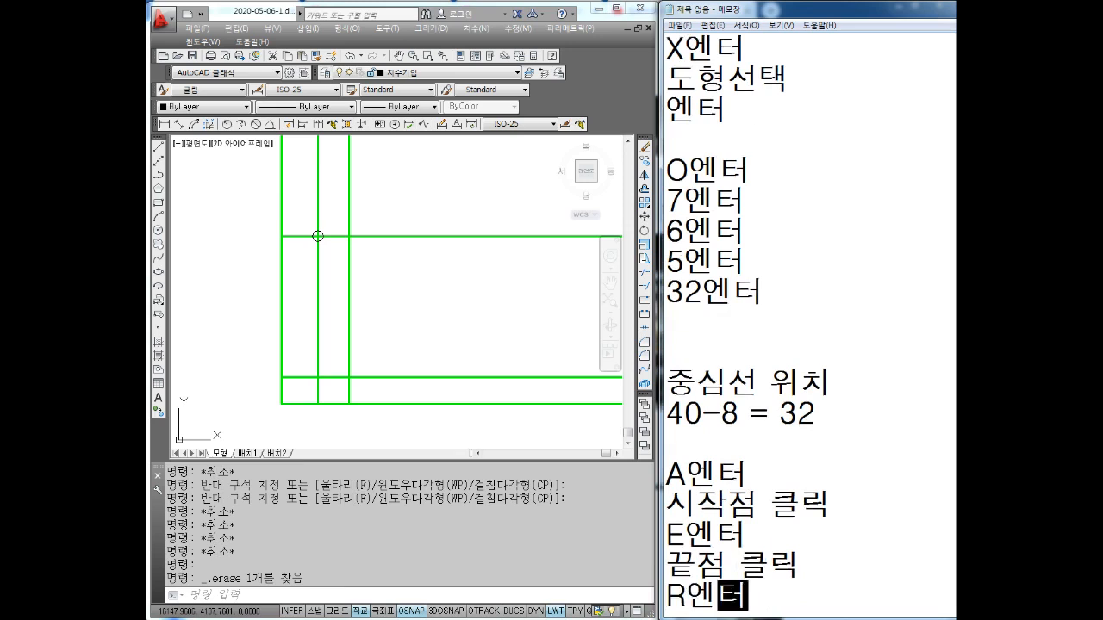
key(Return)
text(100)
key(Hangul)
text(엔터)
key(Return)
key(Return)
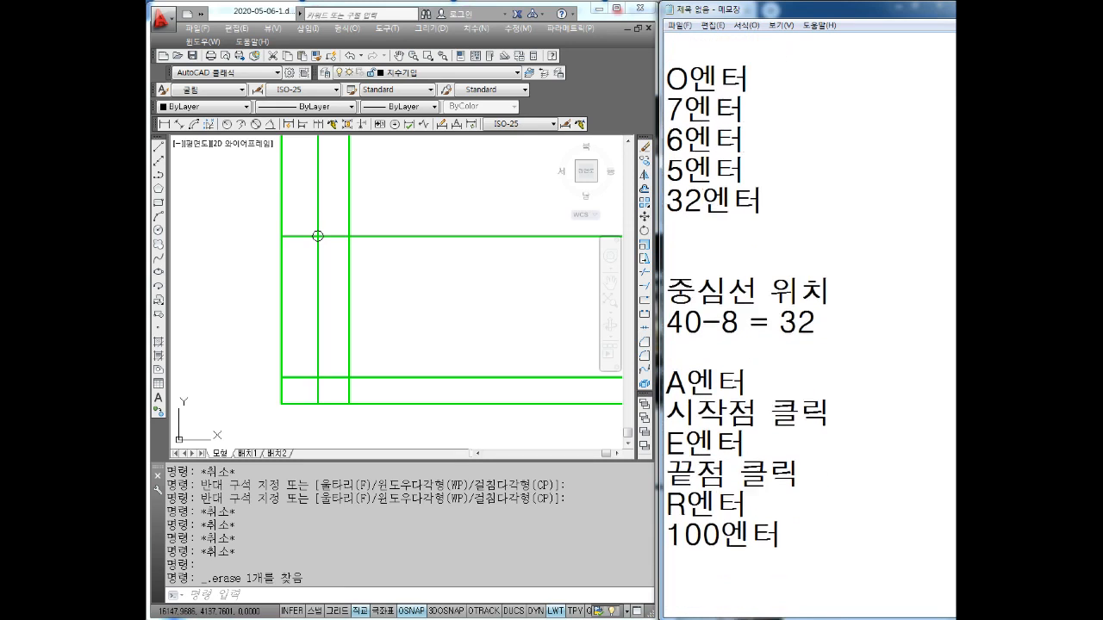
Step: In the AutoCAD drawing, start an arc at the circled intersection and end it where the second inner vertical meets the line 5 above the bottom
click(480, 327)
scroll(346, 291, up, 2)
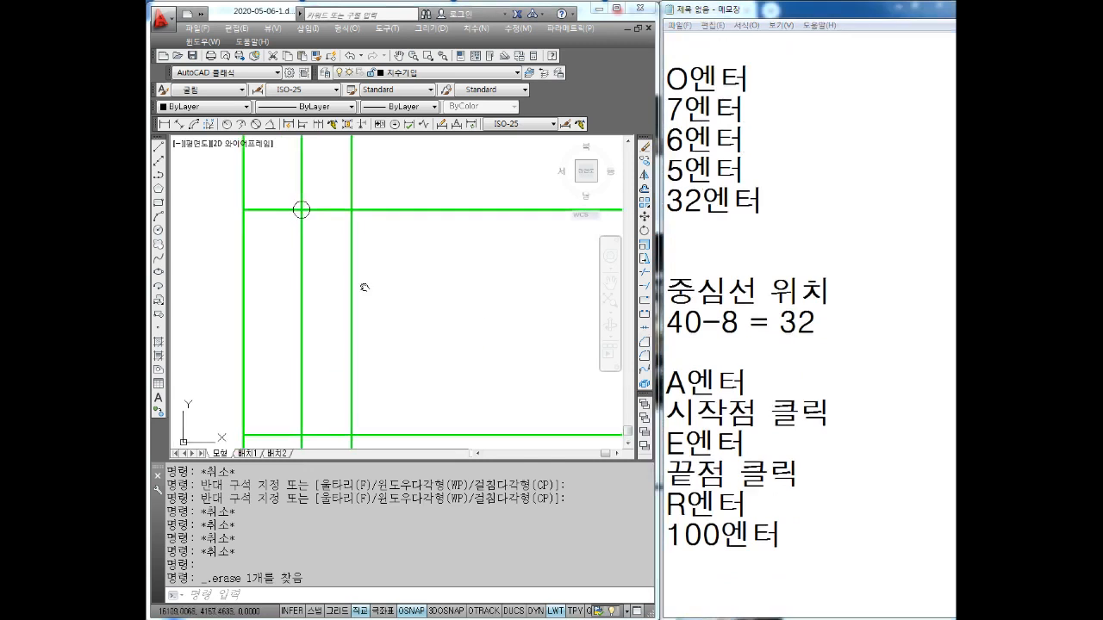
key(Escape)
key(Escape)
text(A)
key(Return)
scroll(297, 208, up, 3)
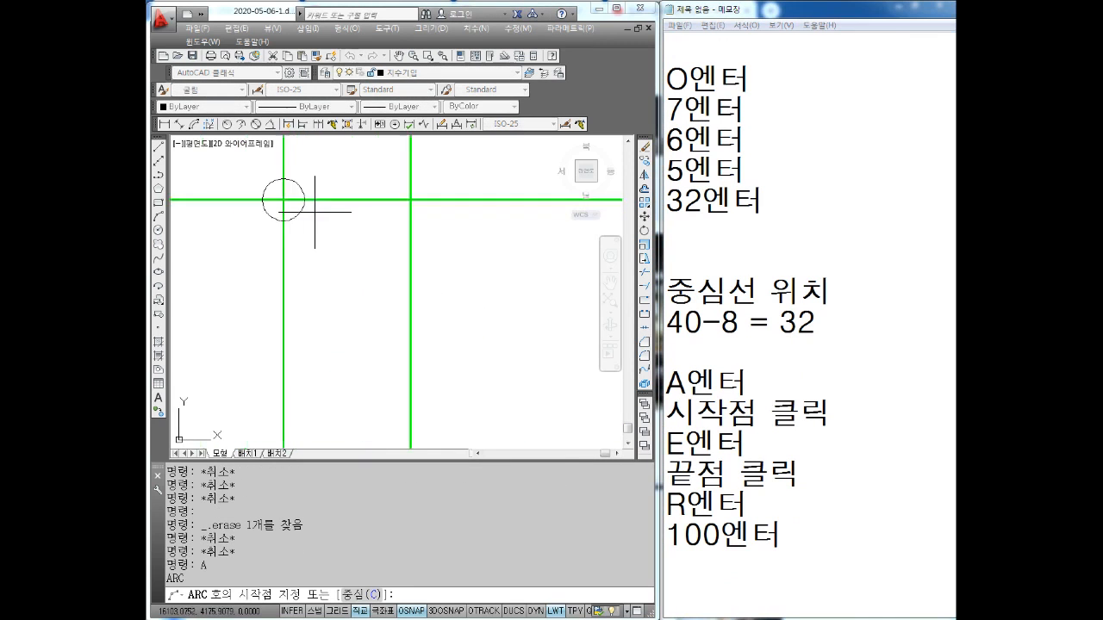
click(295, 235)
scroll(297, 231, down, 3)
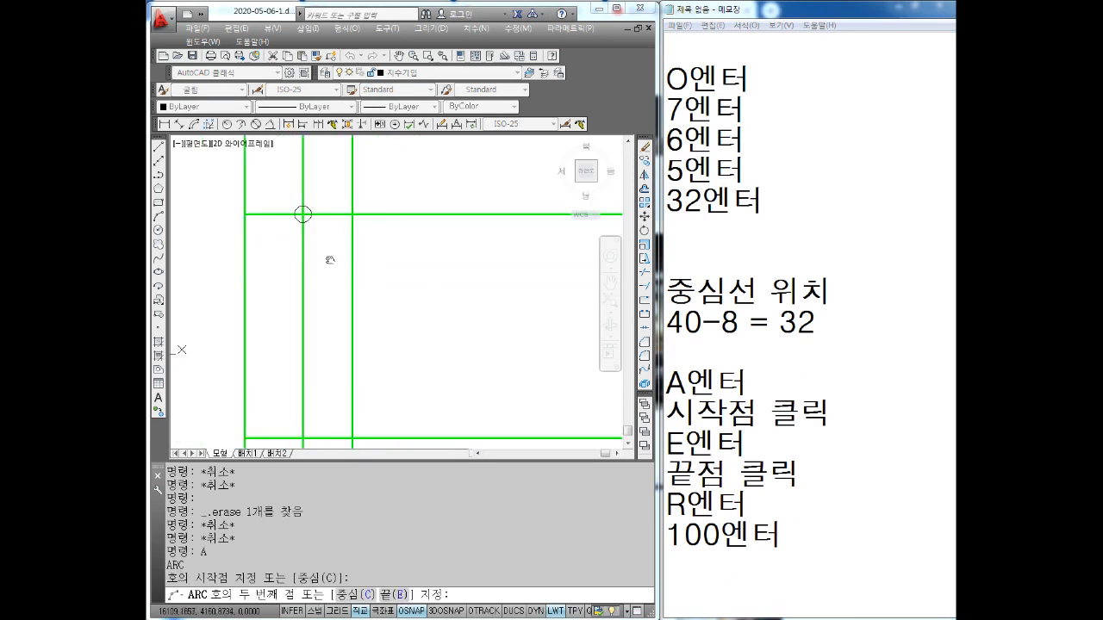
text(E)
key(Return)
middle_drag(357, 374, 358, 295)
click(351, 359)
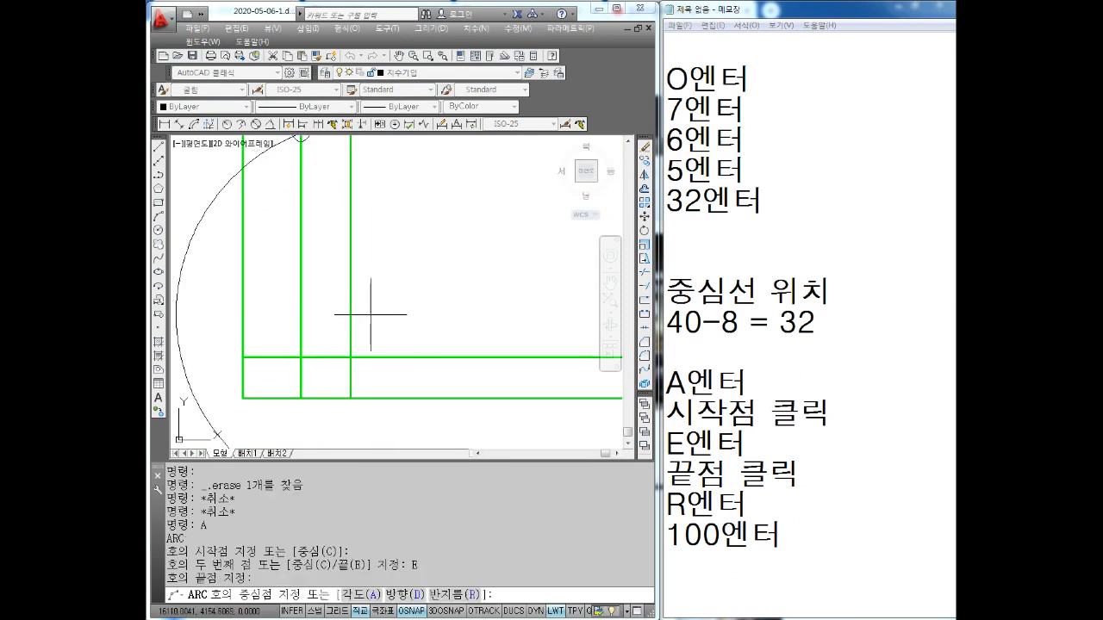
Step: Complete the arc with a radius of 100
text(R)
key(Return)
text(10)
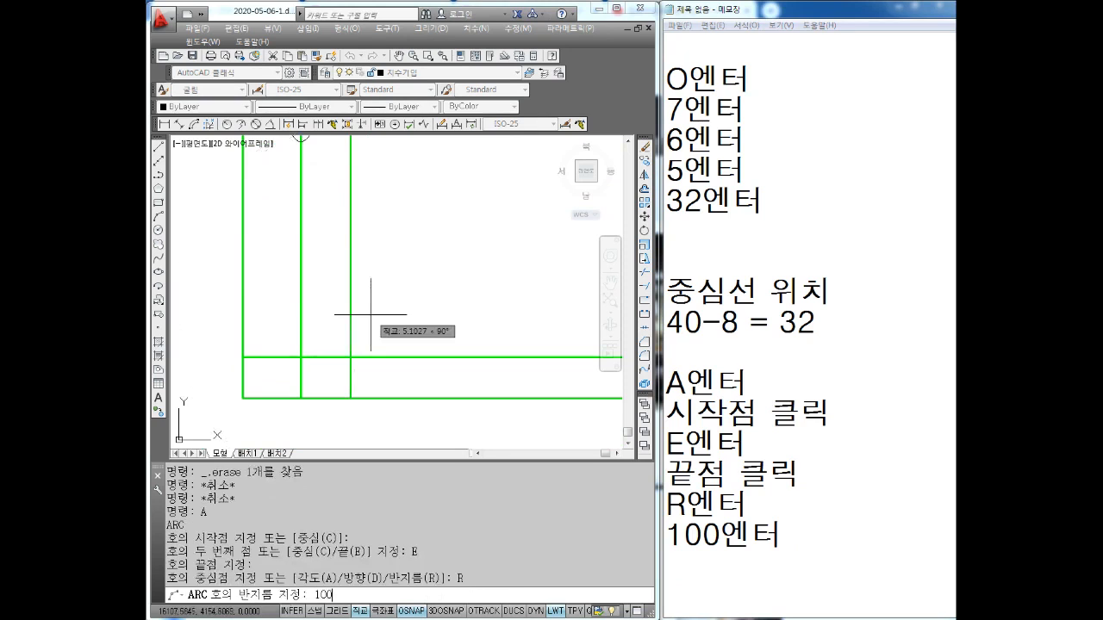
text(0)
key(Return)
key(Escape)
scroll(375, 343, down, 2)
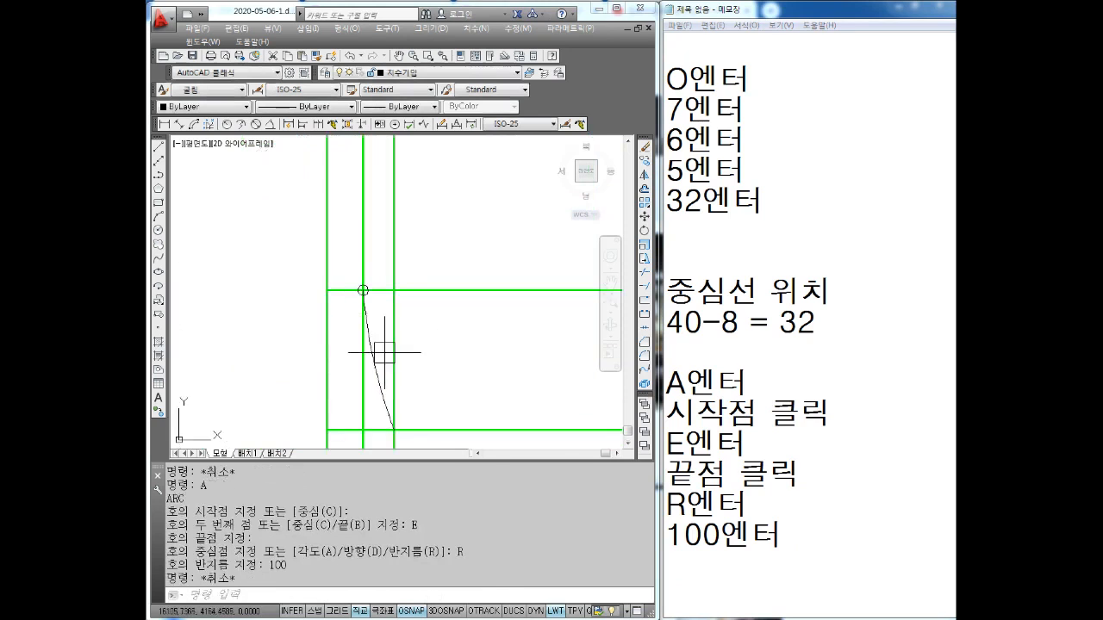
Step: Move the new arc to the layer 외형선
click(383, 356)
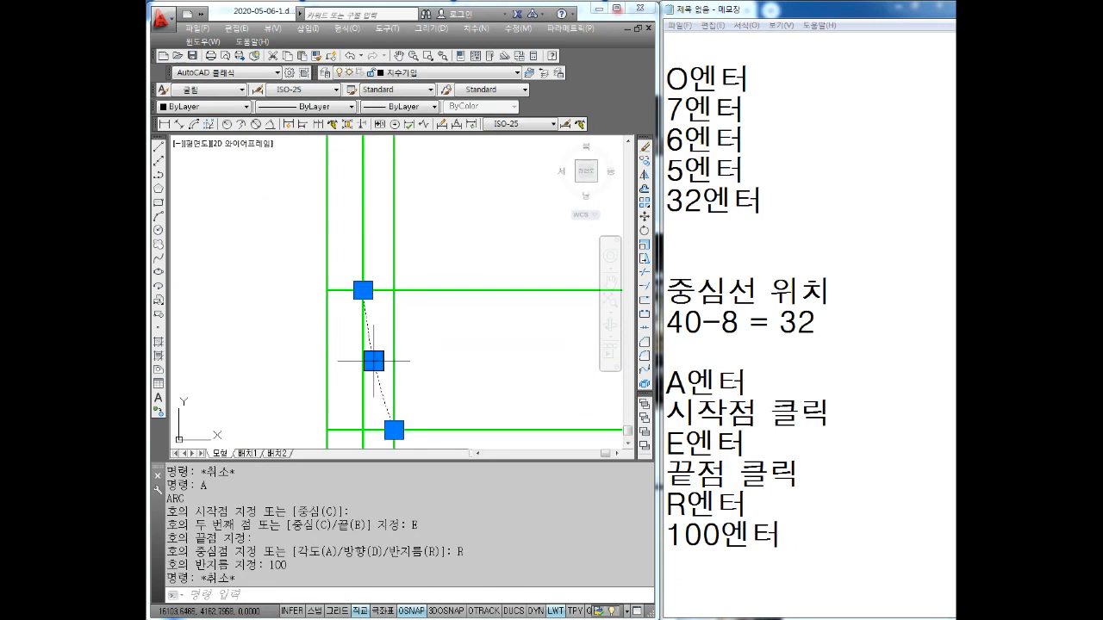
click(401, 74)
click(405, 126)
key(Escape)
mouse_move(460, 362)
middle_down()
mouse_move(440, 307)
mouse_move(396, 295)
middle_up()
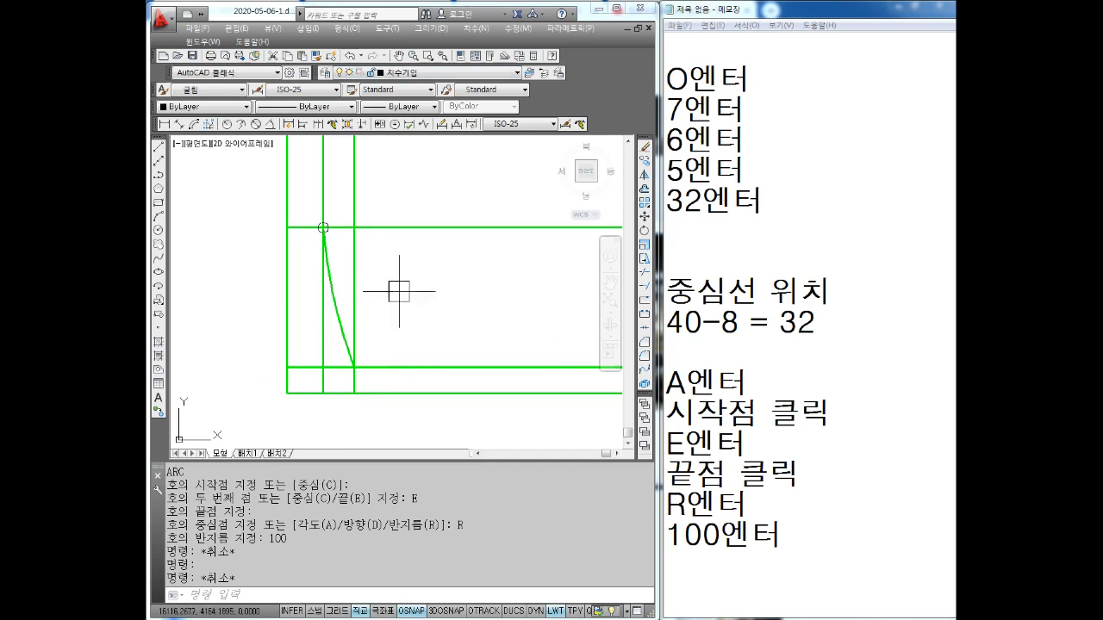
Step: Delete the inner vertical line that passes through the arc's lower end
middle_drag(399, 295, 363, 295)
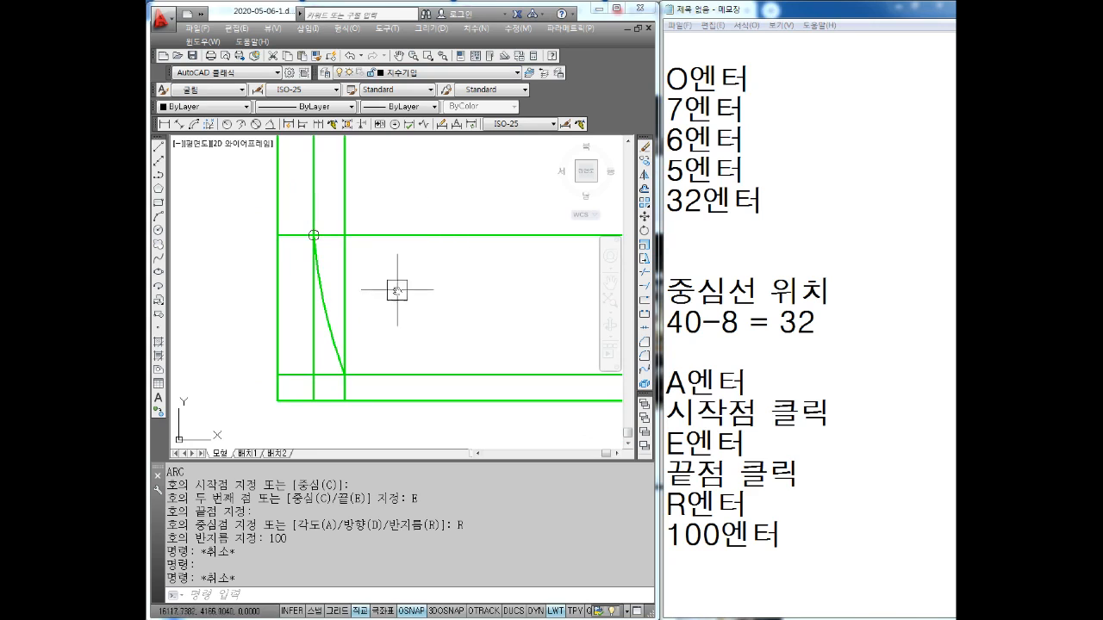
middle_drag(364, 282, 365, 285)
click(359, 287)
click(339, 298)
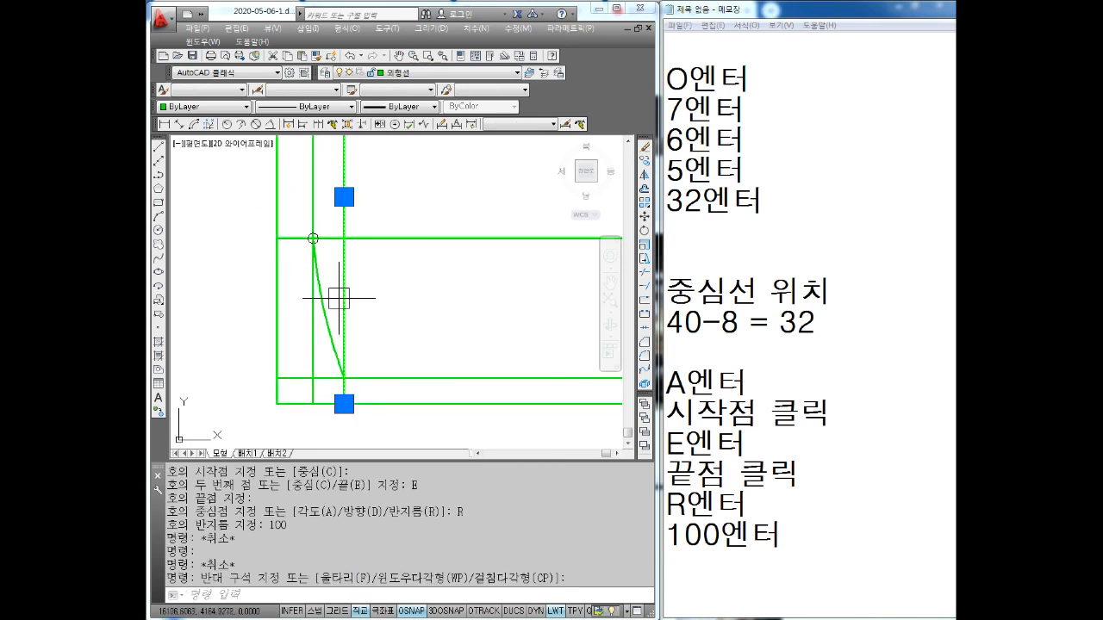
key(Delete)
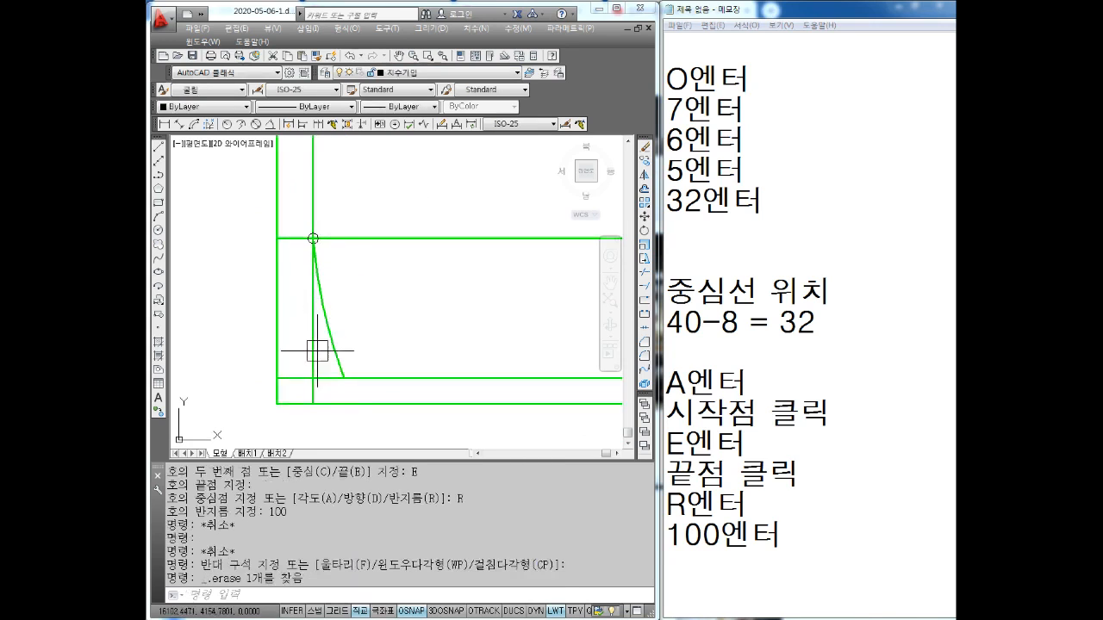
click(313, 344)
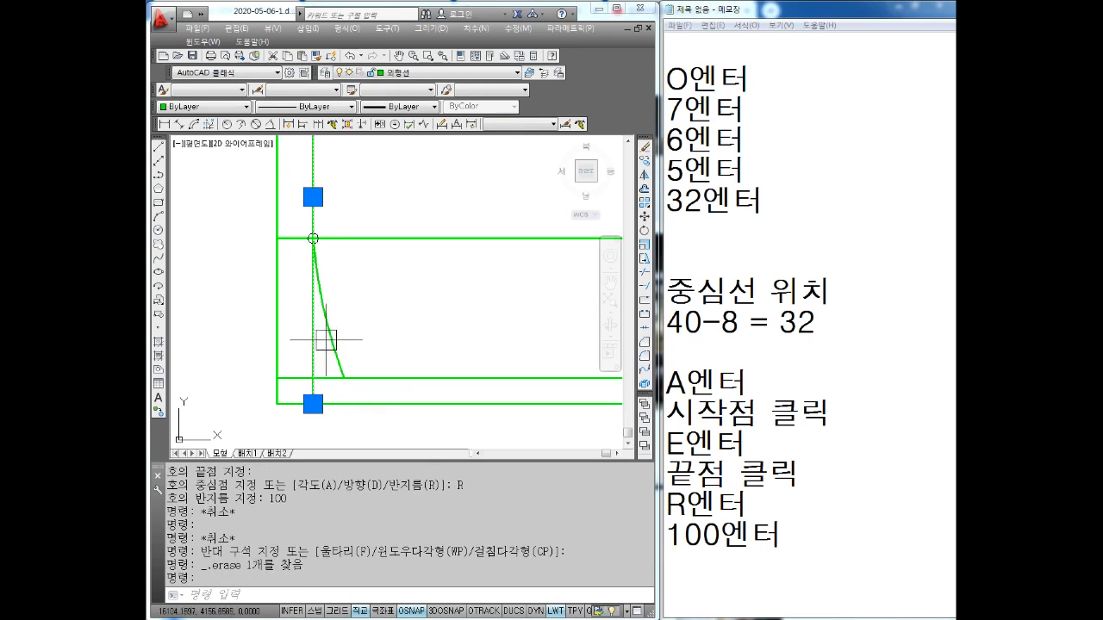
middle_drag(360, 303, 357, 323)
key(Escape)
key(Escape)
key(Escape)
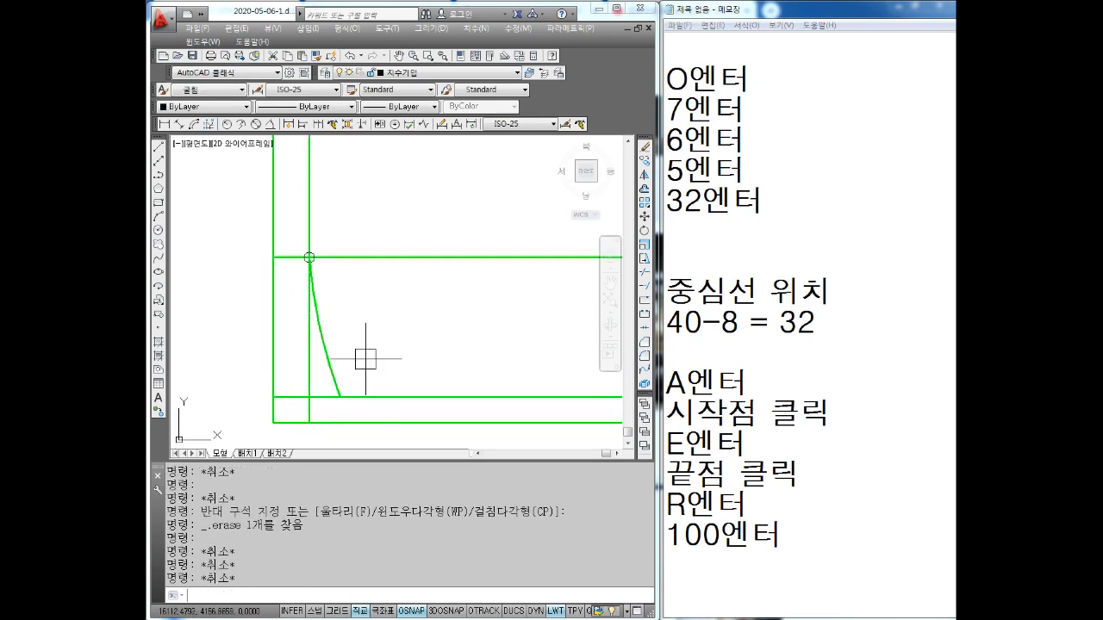
Step: Trim the inner vertical below the circle and the lower horizontal line back to the arc's lower end, deleting the leftover piece
key(Return)
key(Return)
click(324, 401)
click(310, 410)
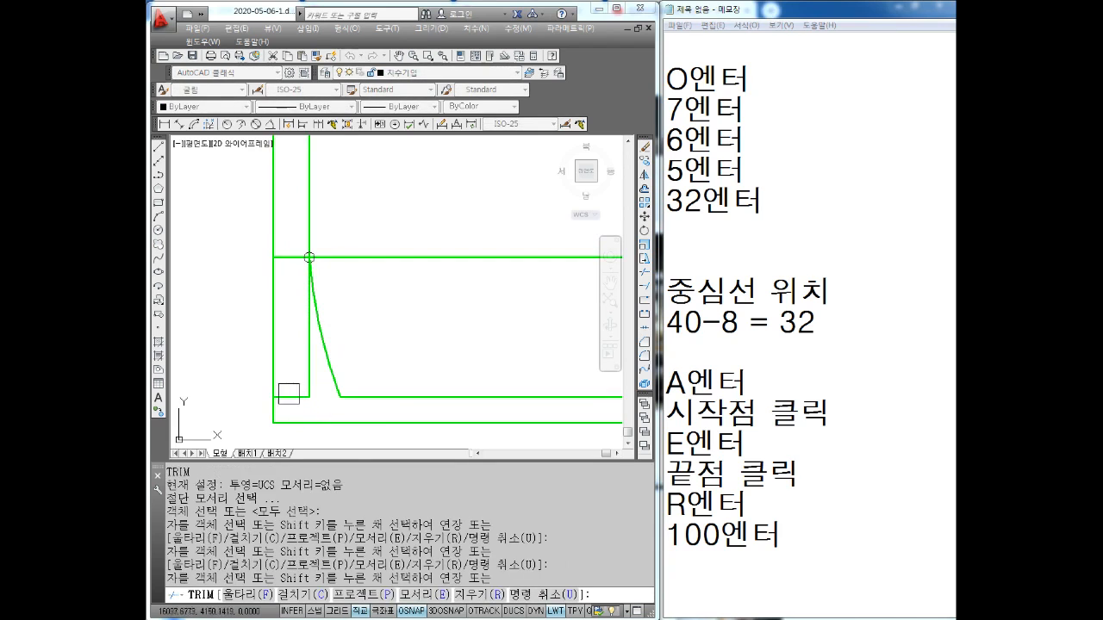
click(305, 367)
key(Escape)
drag(263, 385, 315, 403)
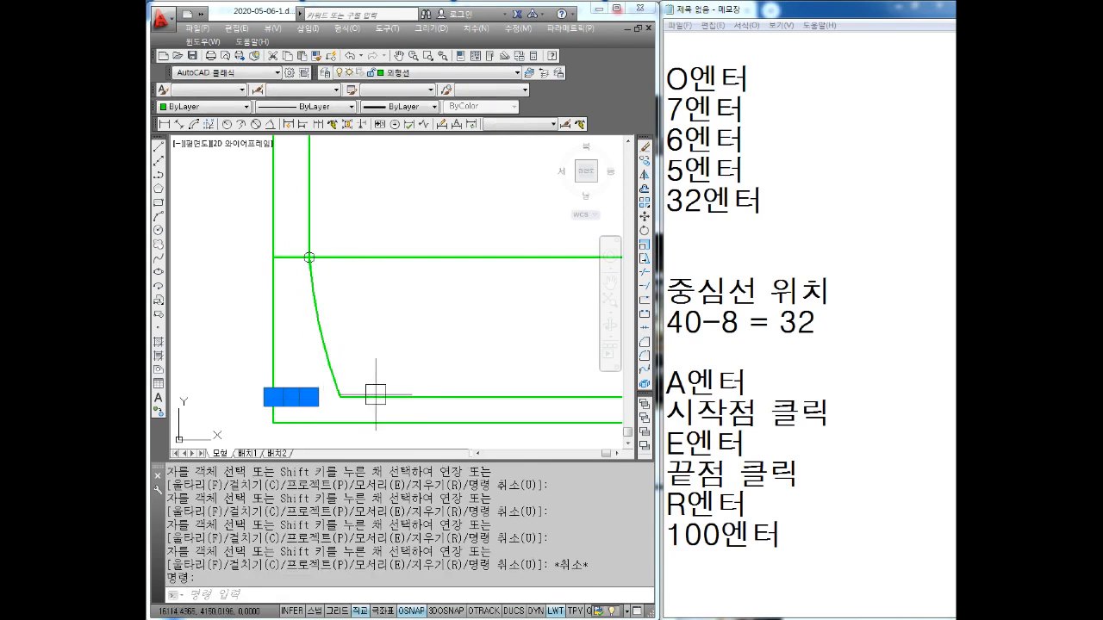
key(Delete)
scroll(415, 352, down, 4)
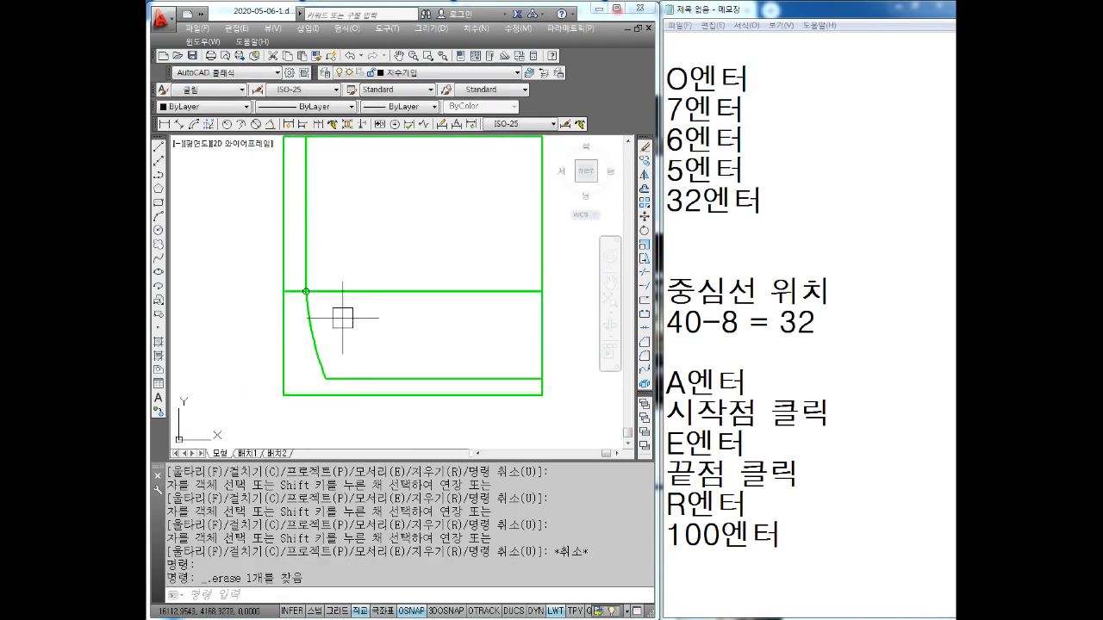
scroll(328, 330, up, 2)
click(299, 343)
click(295, 351)
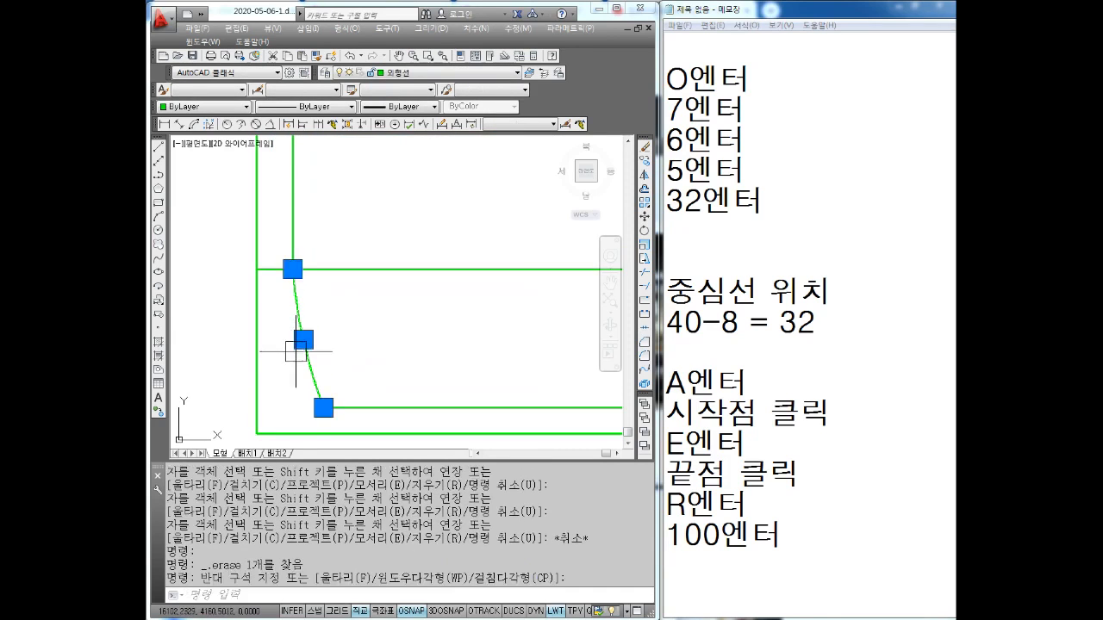
key(Escape)
Step: Set the colour of the horizontal lines at the arc's upper and lower ends to cyan (하늘색)
click(389, 245)
click(374, 283)
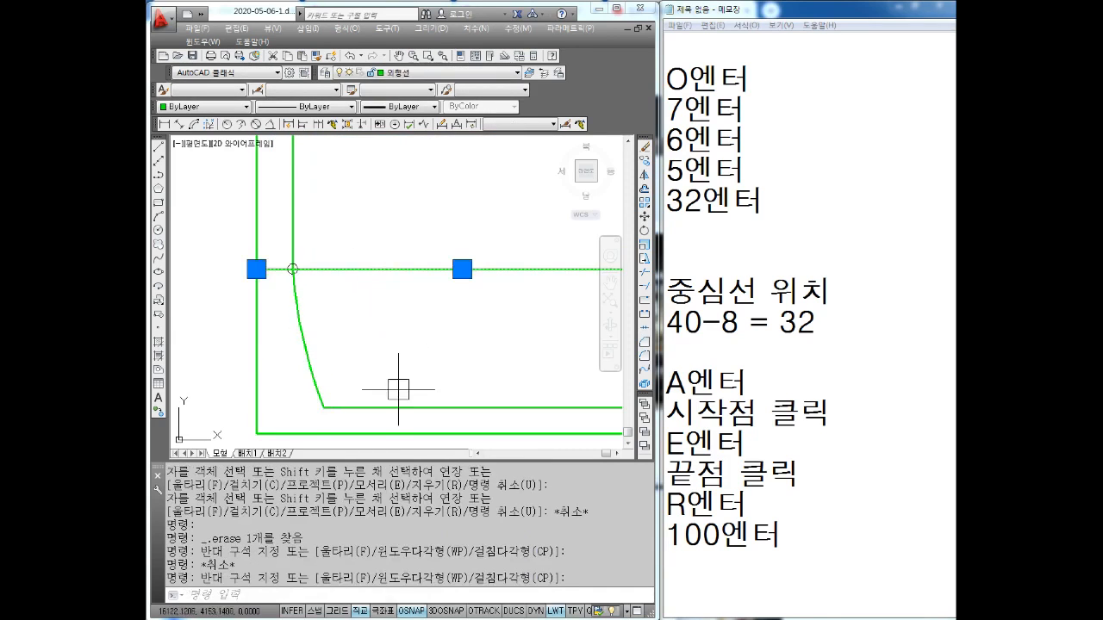
click(398, 388)
click(382, 417)
click(202, 108)
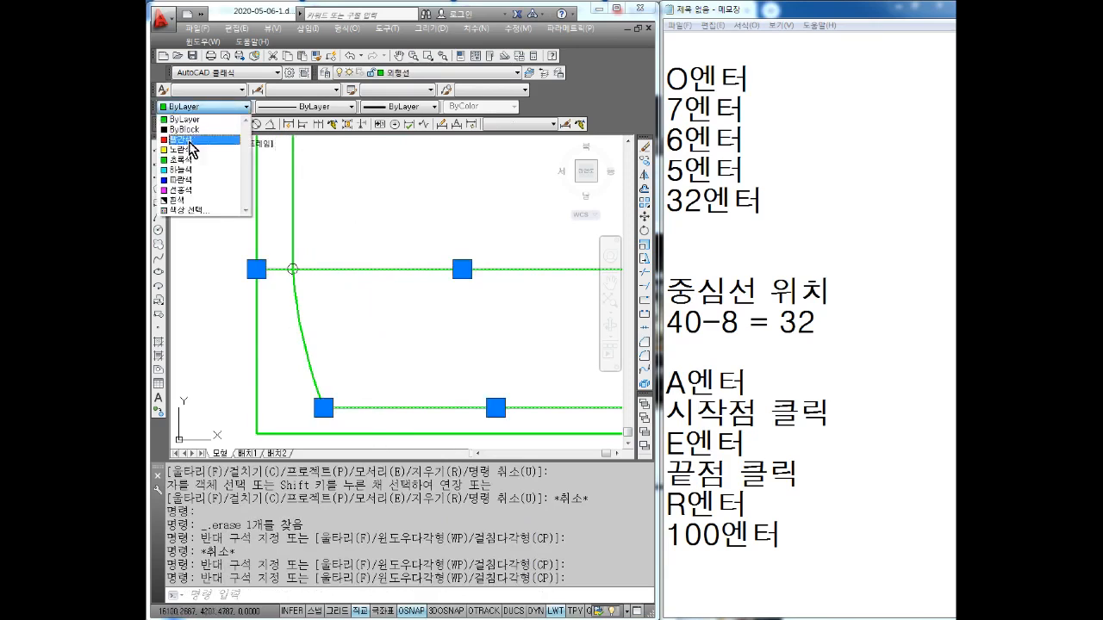
click(182, 170)
key(Escape)
key(Escape)
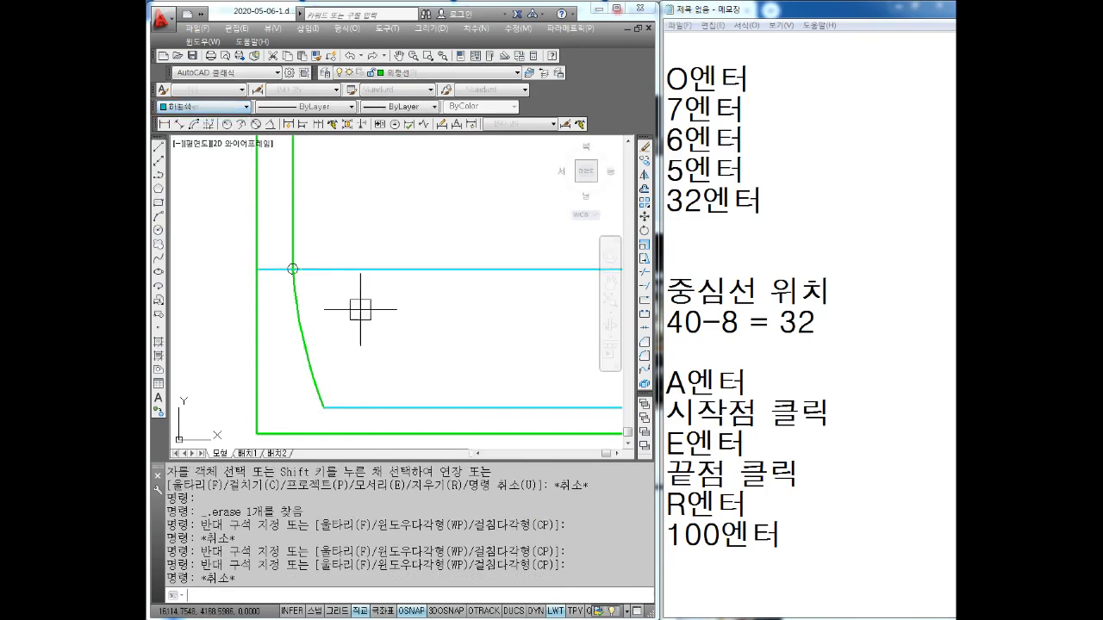
scroll(375, 312, up, 4)
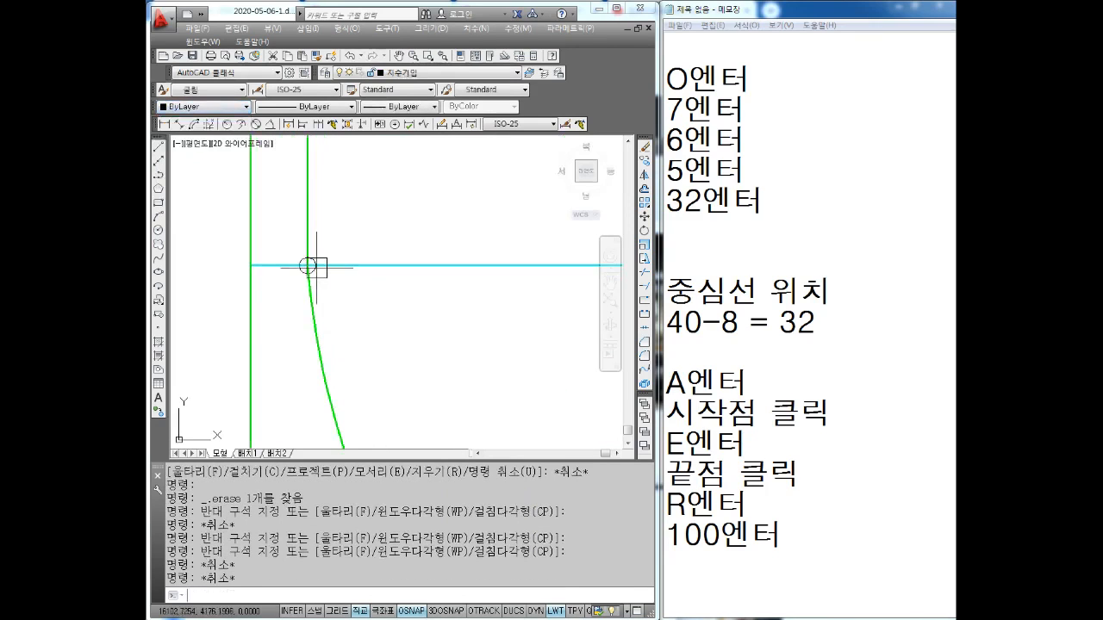
Step: Delete the small circle at the arc's upper end
key(Escape)
scroll(320, 274, up, 3)
key(Escape)
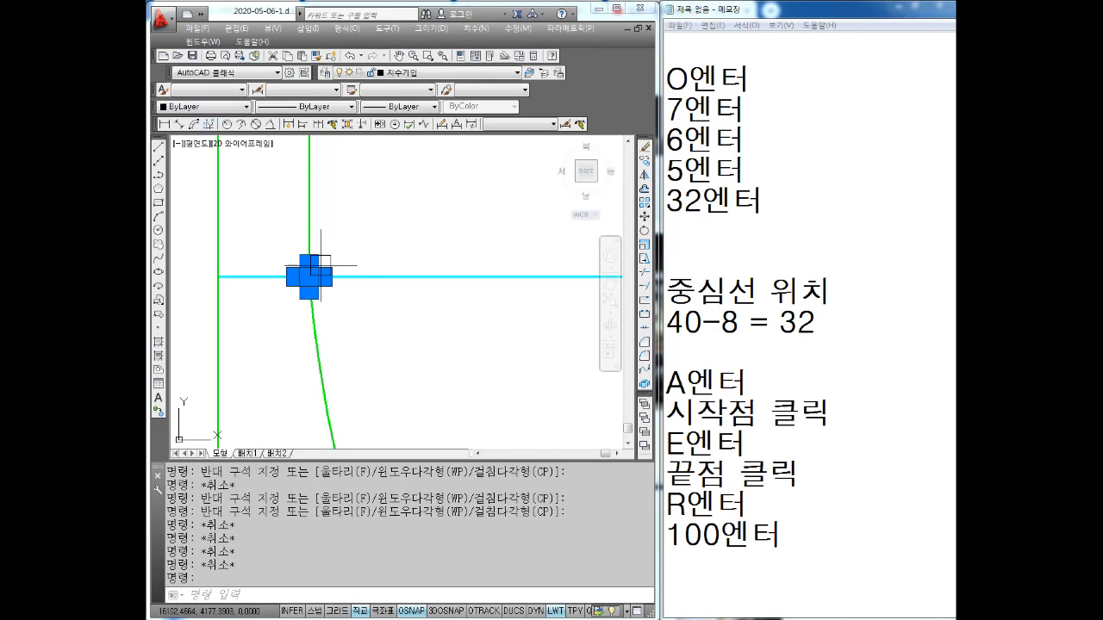
key(Delete)
scroll(420, 311, down, 6)
middle_drag(460, 335, 377, 325)
Step: In Notepad, add blank lines below the old notes and write the lines O엔터, 16 엔터 and 8 엔터
click(707, 566)
key(Return)
key(Return)
key(Return)
key(Return)
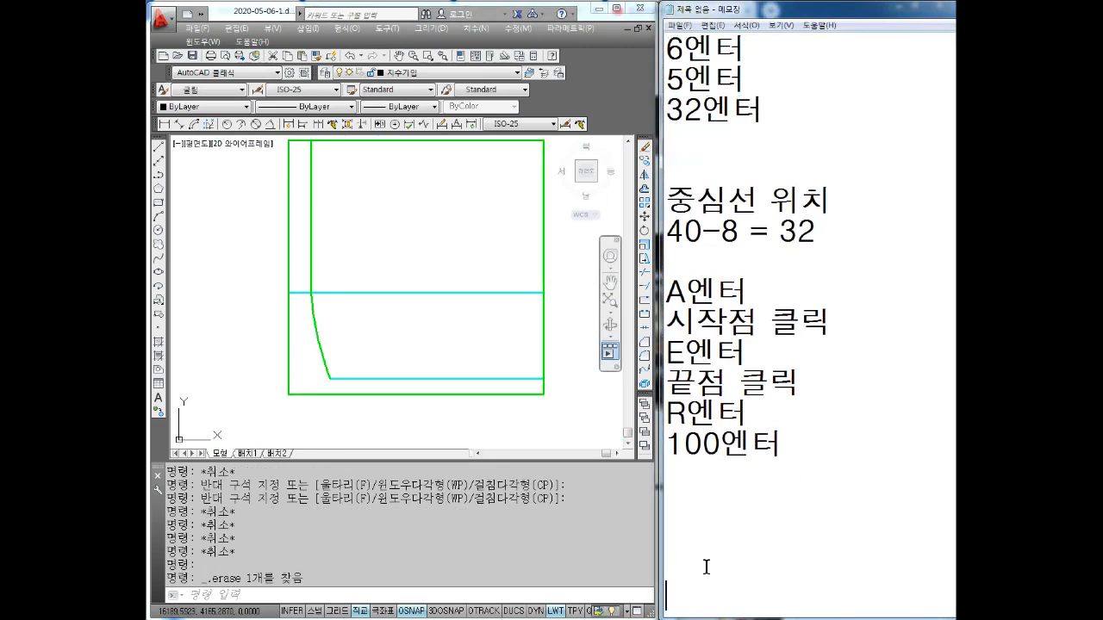
key(Return)
key(Return)
key(Return)
key(Return)
key(Return)
key(Return)
key(Return)
key(Return)
key(Return)
key(Return)
key(Return)
key(Return)
key(Return)
key(Return)
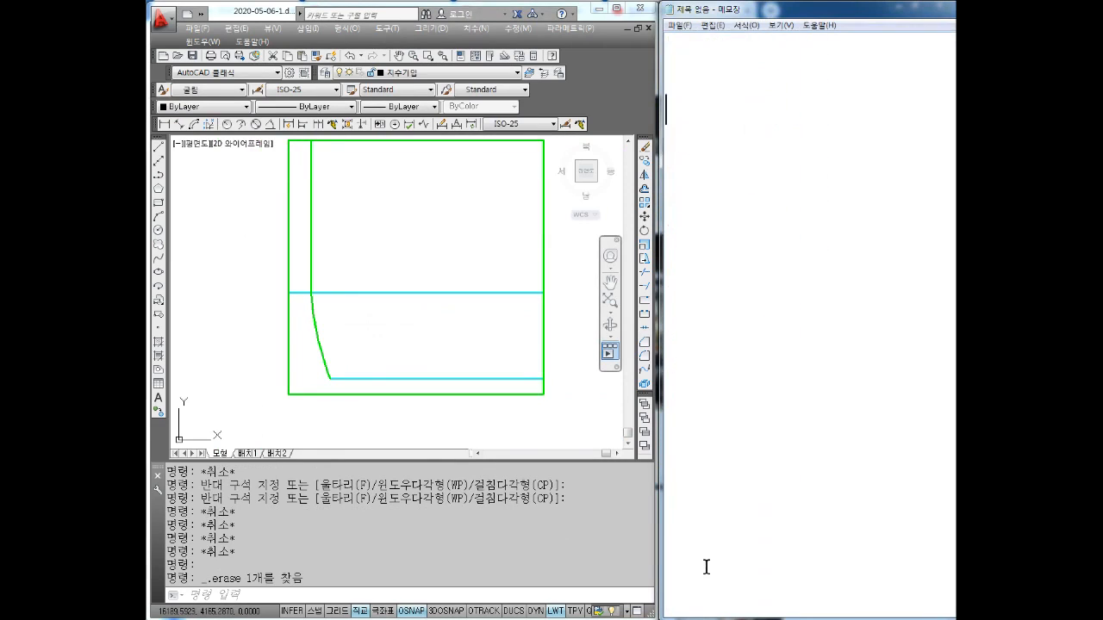
text(O엔터)
key(Return)
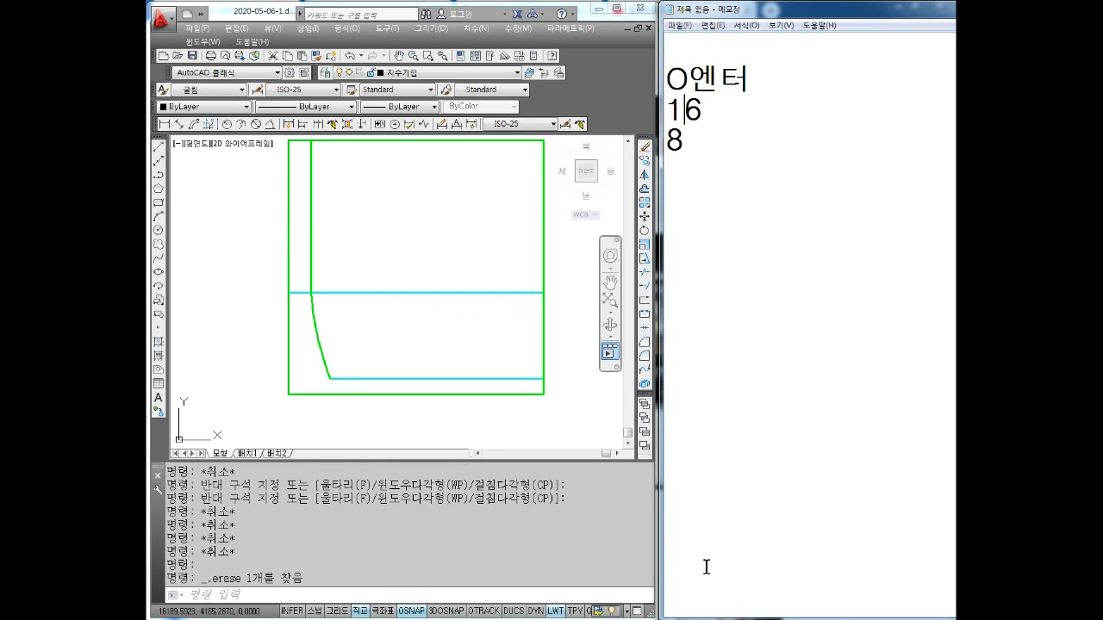
text(엔ㅌ)
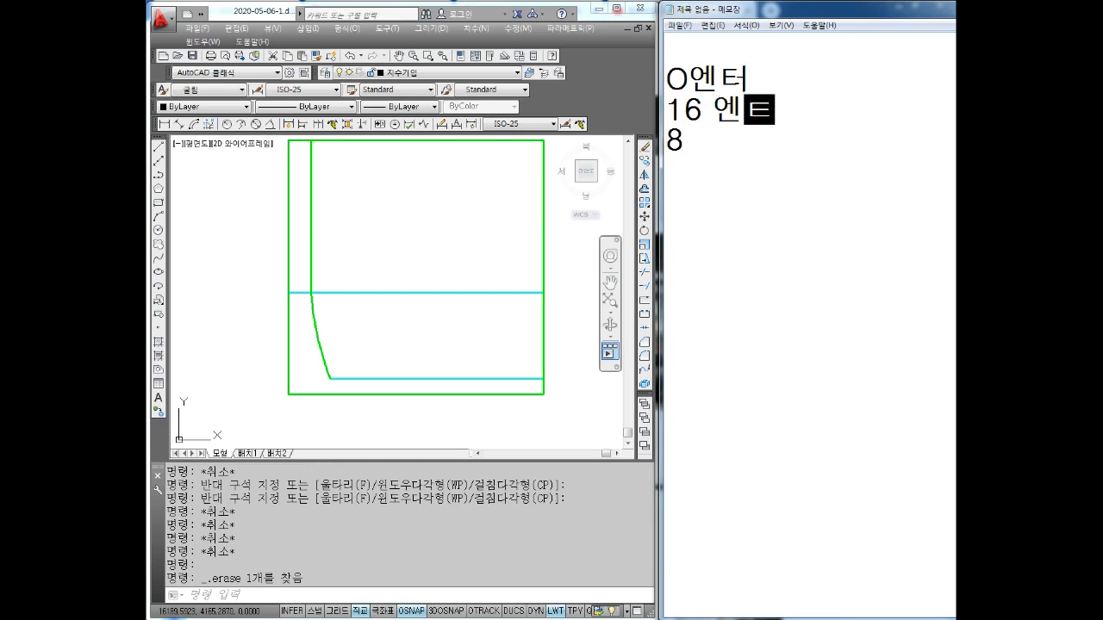
key(BackSpace)
key(BackSpace)
text(엔터)
key(Return)
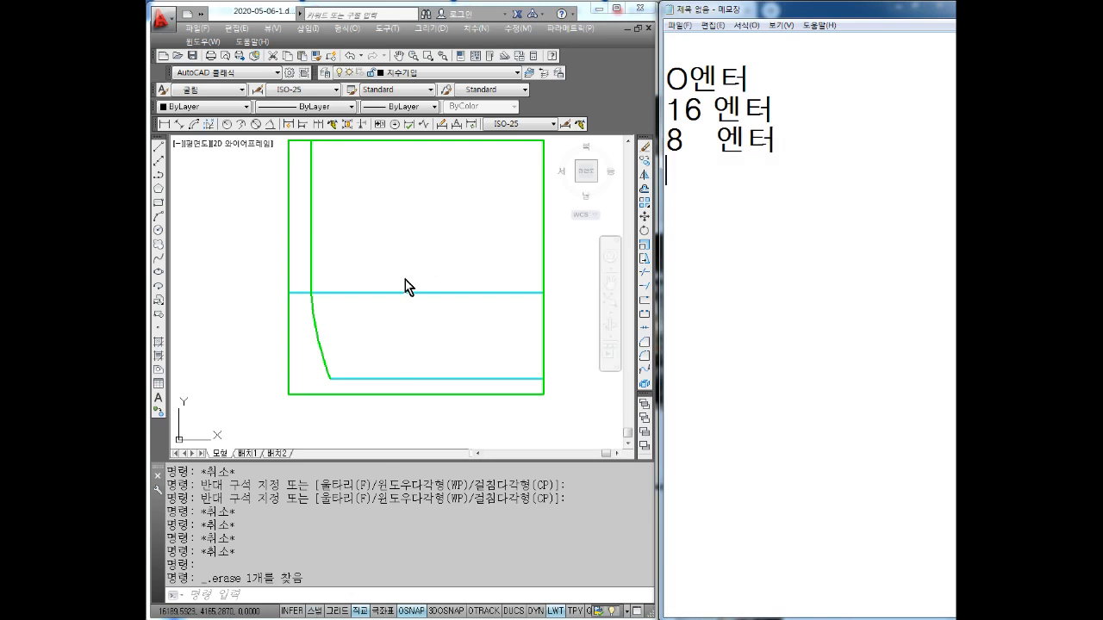
Step: In AutoCAD, set the colour of the horizontal line at the arc's lower end to ByLayer
click(396, 347)
click(398, 352)
click(383, 381)
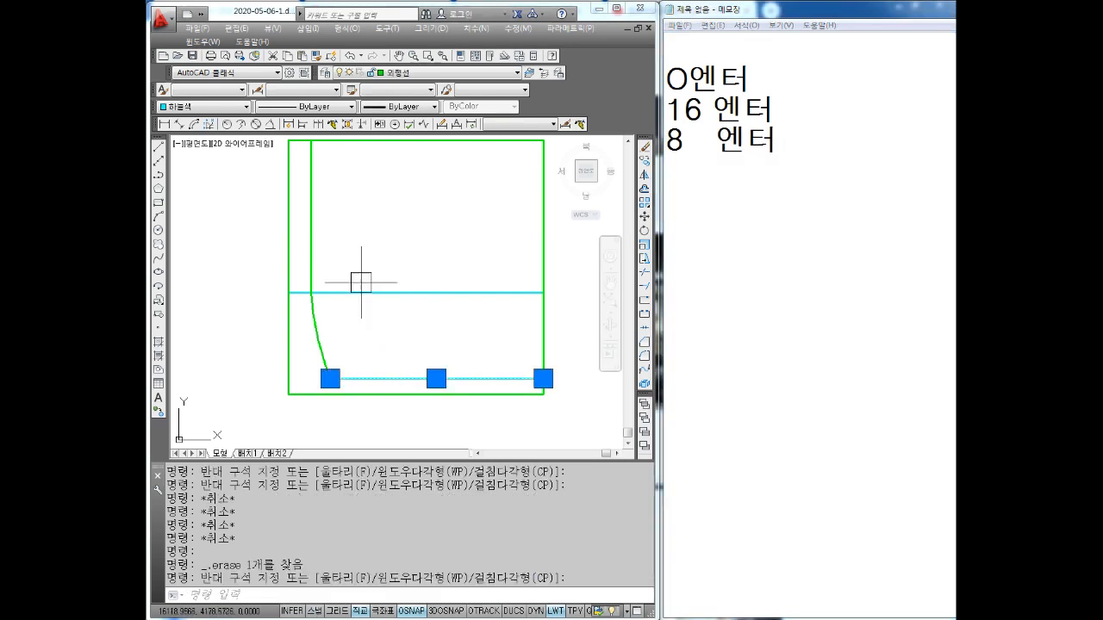
click(202, 107)
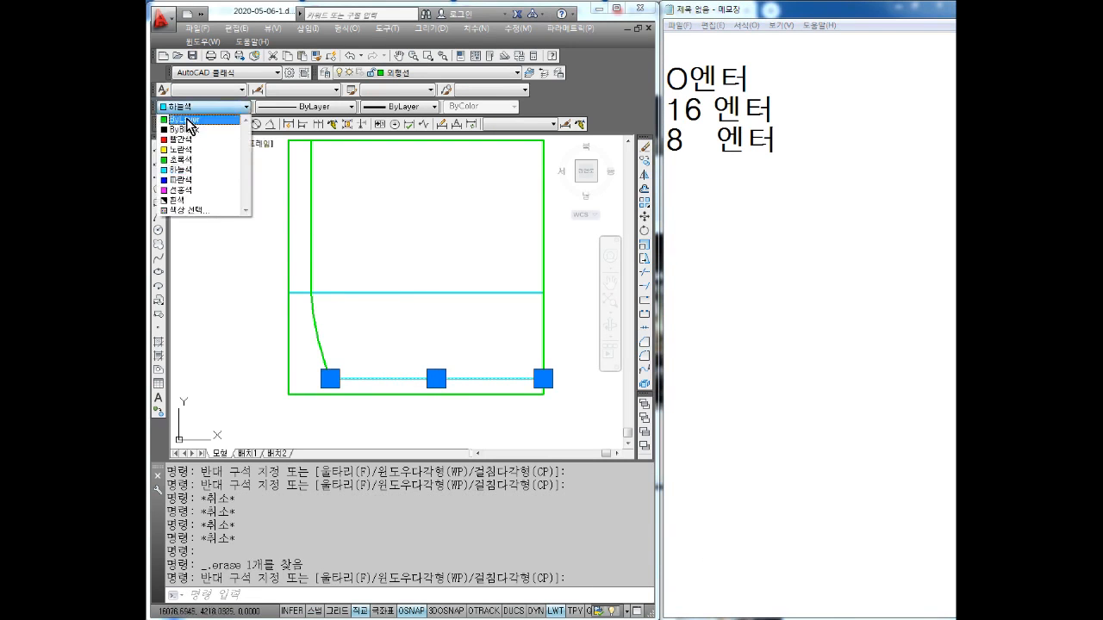
click(187, 120)
key(Escape)
key(Escape)
Step: Offset the cyan horizontal line at the arc's upper end upward by 16
click(377, 275)
click(352, 317)
key(Escape)
key(Escape)
key(Escape)
text(O)
key(Return)
text(16)
key(Return)
click(358, 293)
click(371, 234)
key(Escape)
key(Escape)
key(Escape)
key(Escape)
key(Escape)
key(Escape)
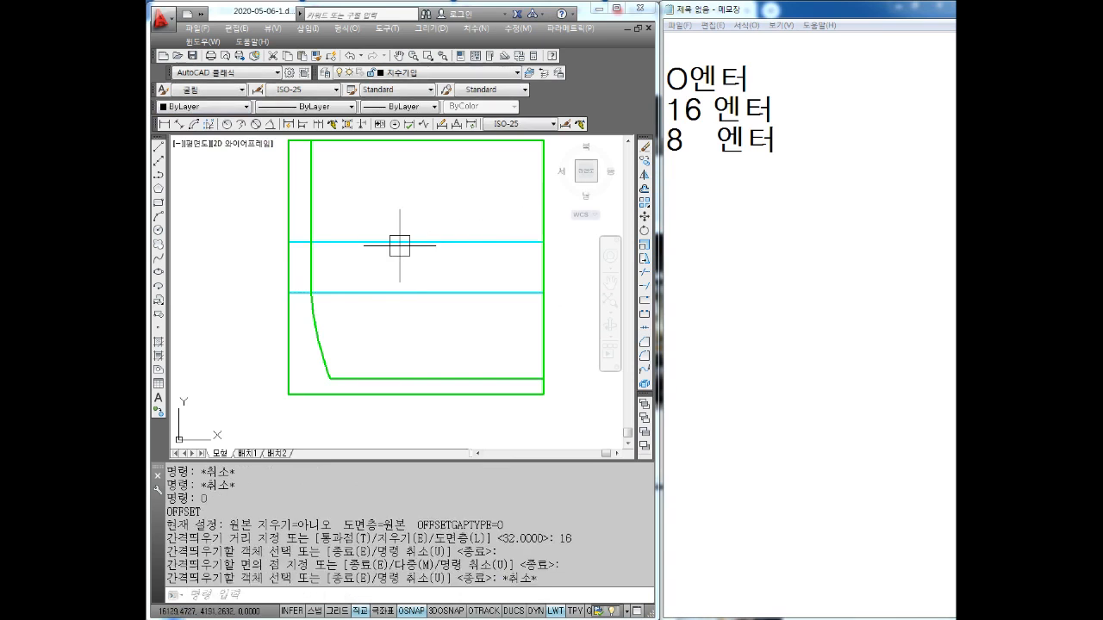
Step: Offset the inner vertical line 8 to the right, toward the inside of the part
text(O)
key(Return)
text(8)
key(Return)
click(311, 251)
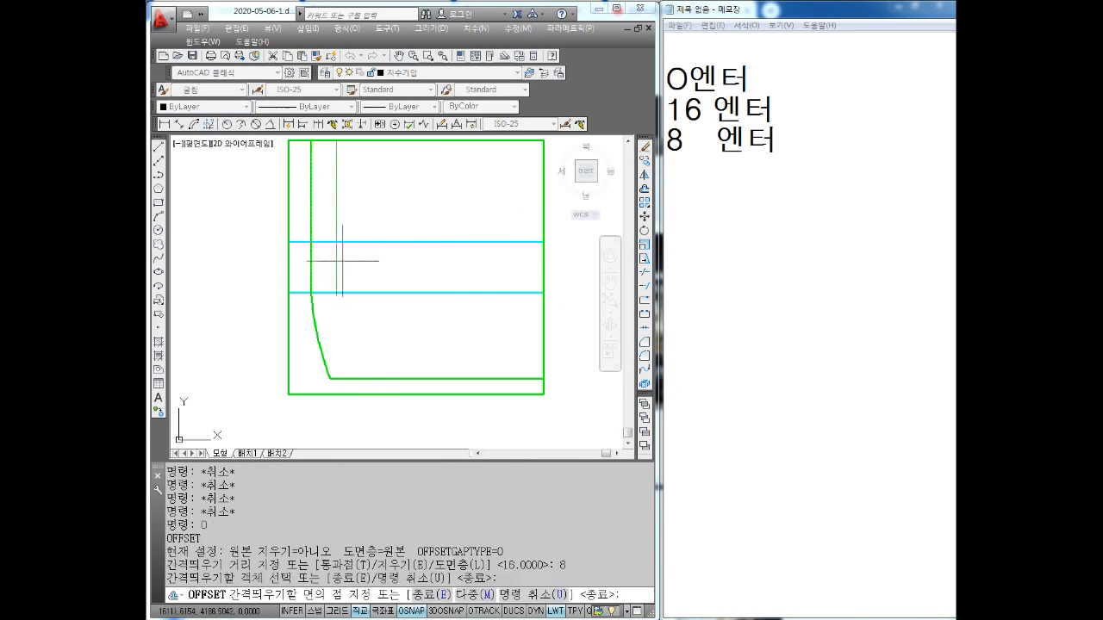
click(380, 264)
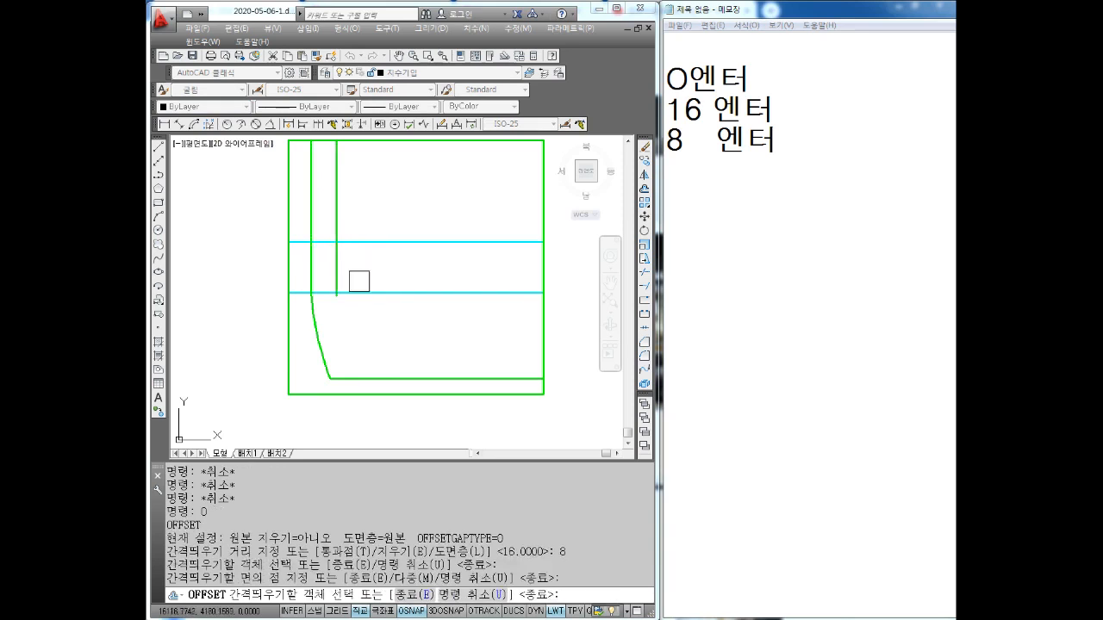
scroll(365, 284, up, 2)
scroll(330, 297, up, 3)
scroll(209, 323, up, 4)
middle_drag(193, 265, 252, 297)
key(Escape)
key(Escape)
Step: Trim the ends of the inner vertical and its offset copy that overhang below the lower cyan line
text(tr)
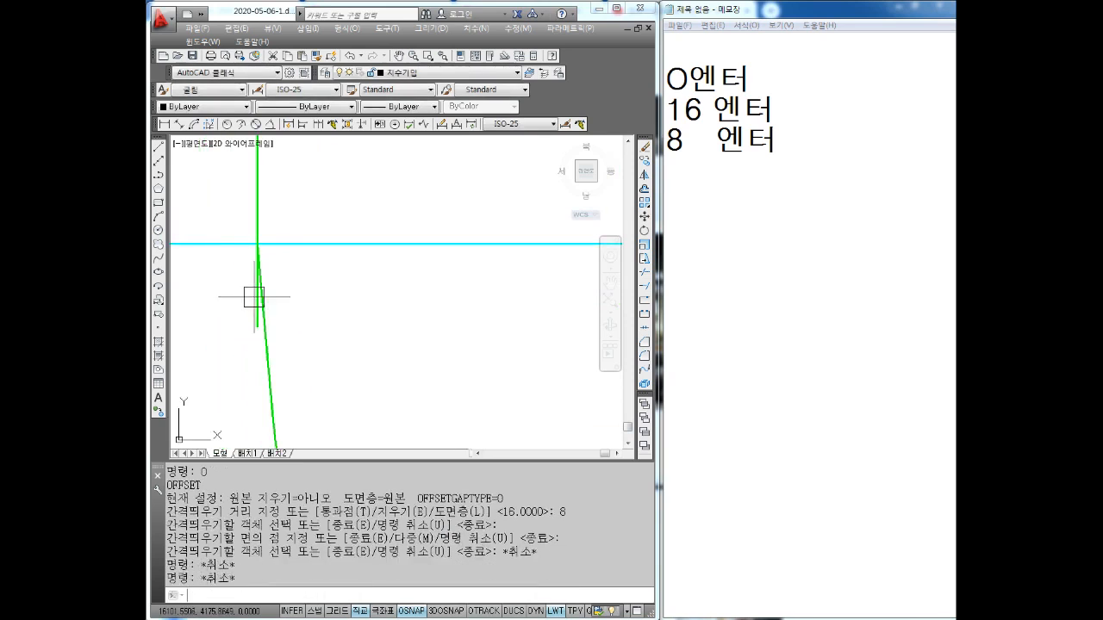
key(Return)
key(Return)
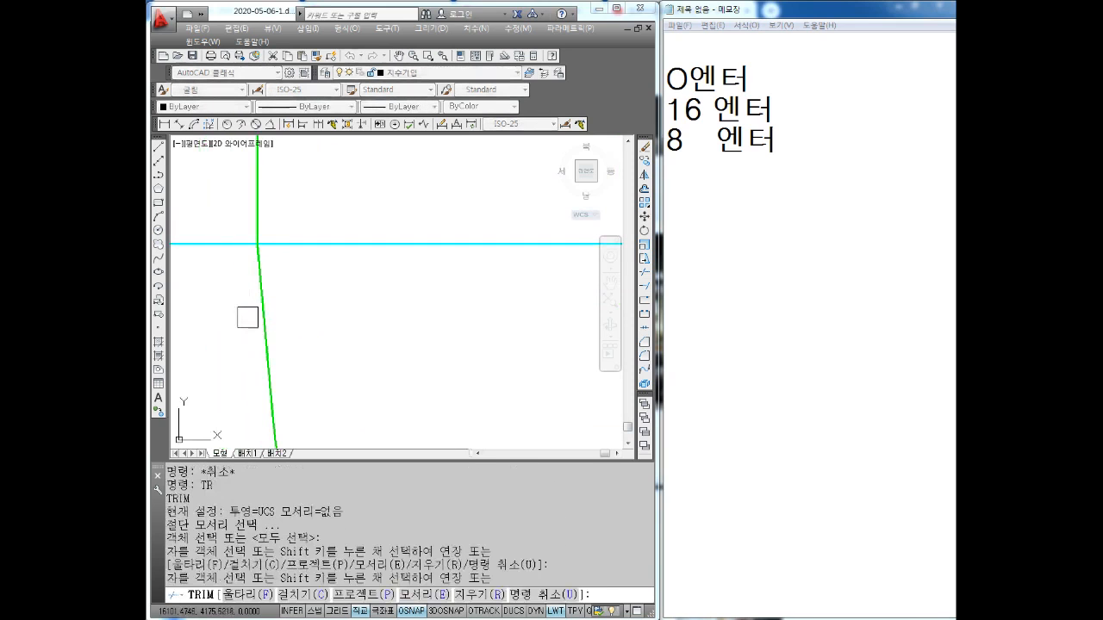
scroll(247, 320, down, 3)
click(510, 312)
scroll(468, 329, down, 4)
middle_drag(487, 312, 416, 297)
scroll(415, 296, down, 2)
scroll(394, 307, up, 2)
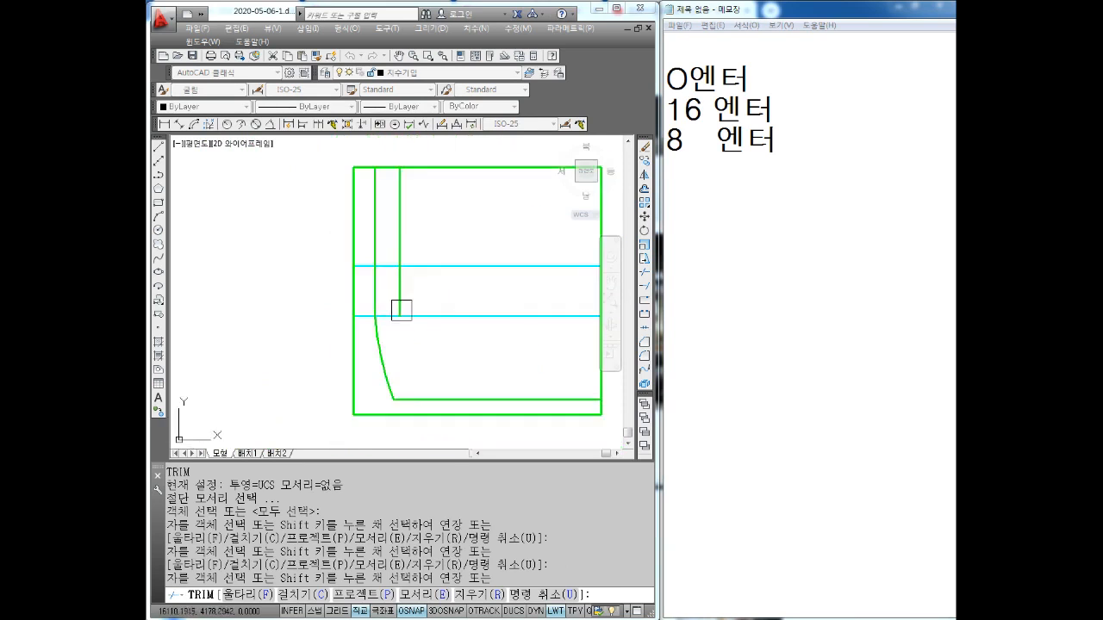
key(Escape)
key(Escape)
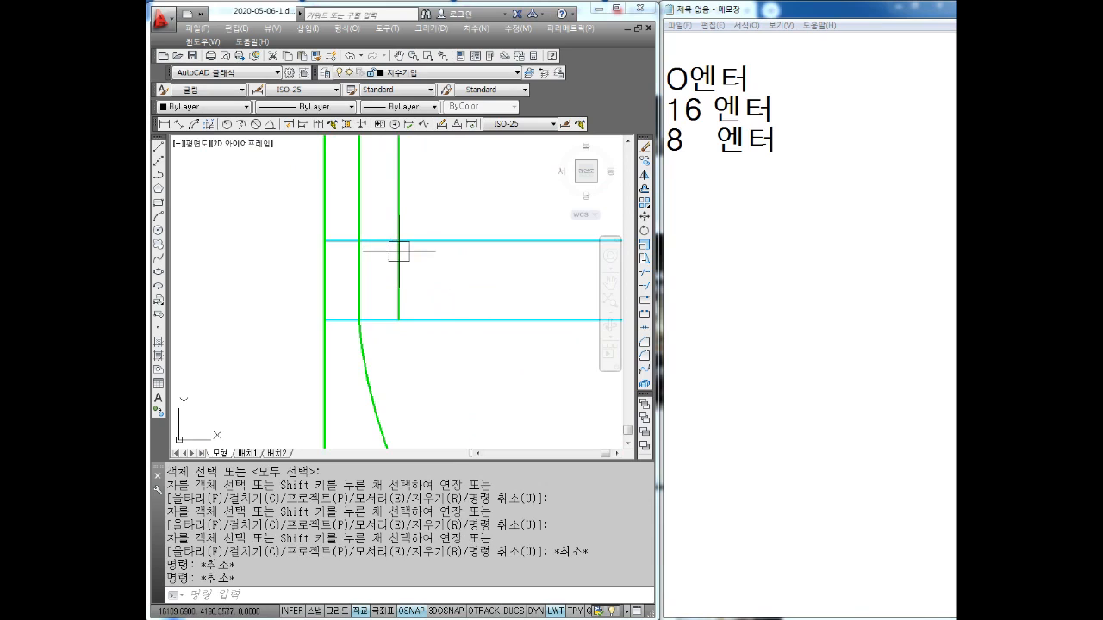
Step: In Notepad, add the lines C엔터 and 2P엔터 below the offset notes
click(686, 187)
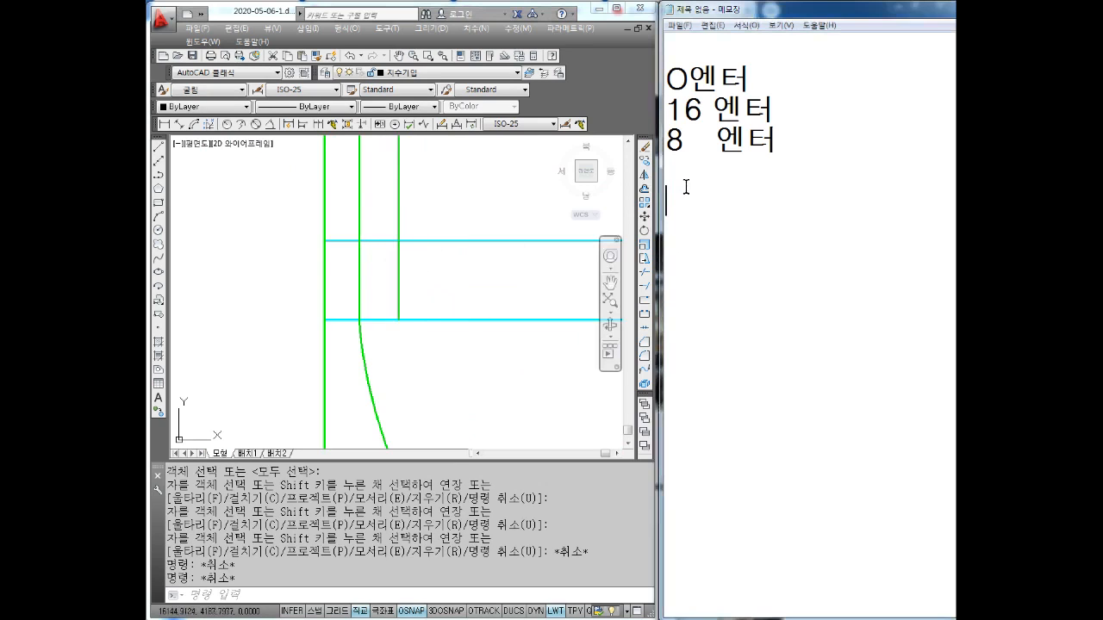
text(C엔터)
key(Return)
text(2ㅔ)
key(Return)
text(에)
key(BackSpace)
key(BackSpace)
key(BackSpace)
text(엔터)
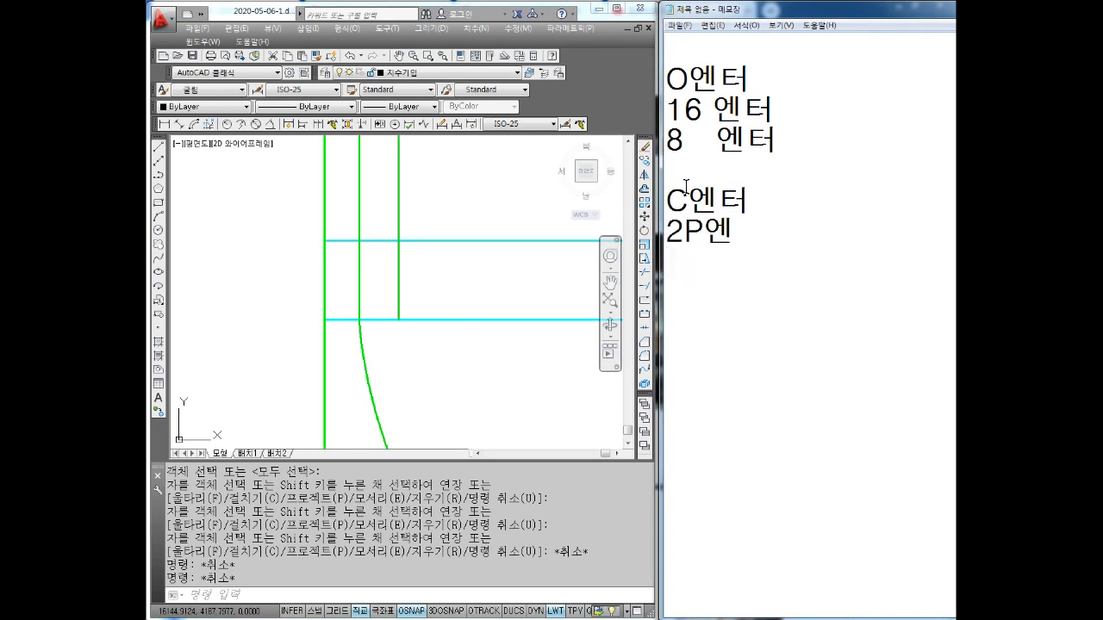
Step: In AutoCAD, draw a two-point circle between the offset vertical's intersections with the lower and upper cyan lines
click(473, 256)
key(Escape)
key(Escape)
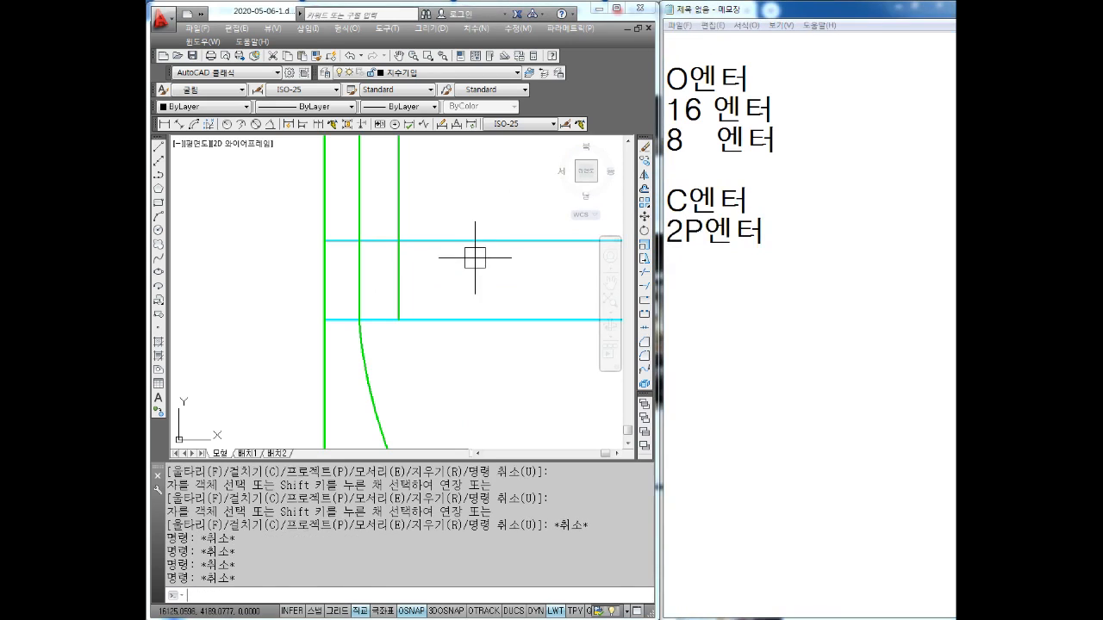
text(C)
key(Return)
text(2P)
key(Return)
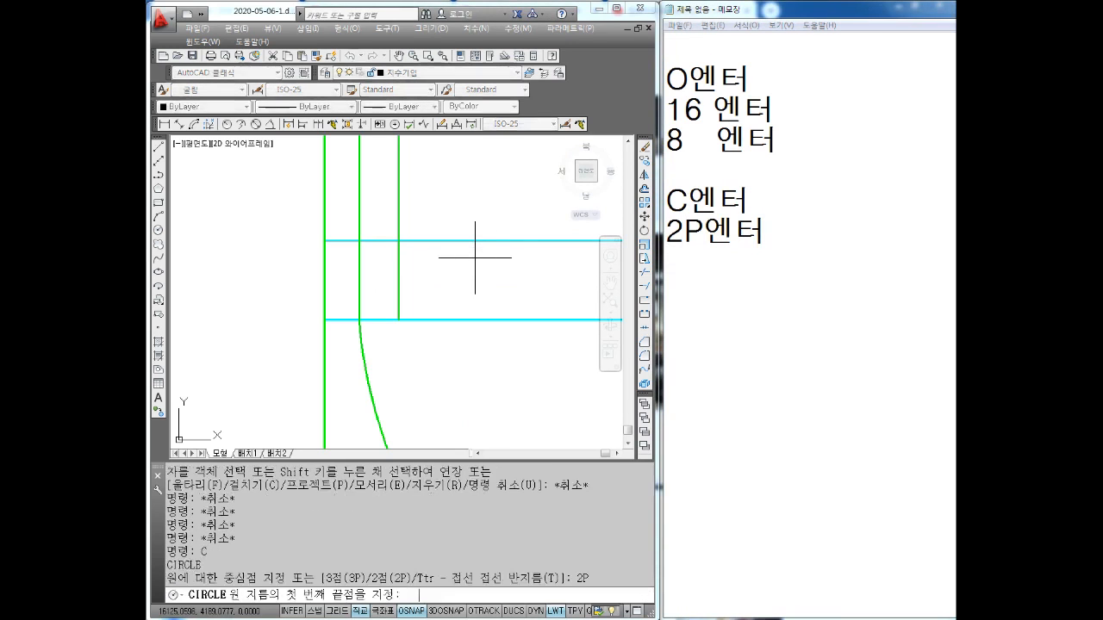
click(398, 319)
click(398, 240)
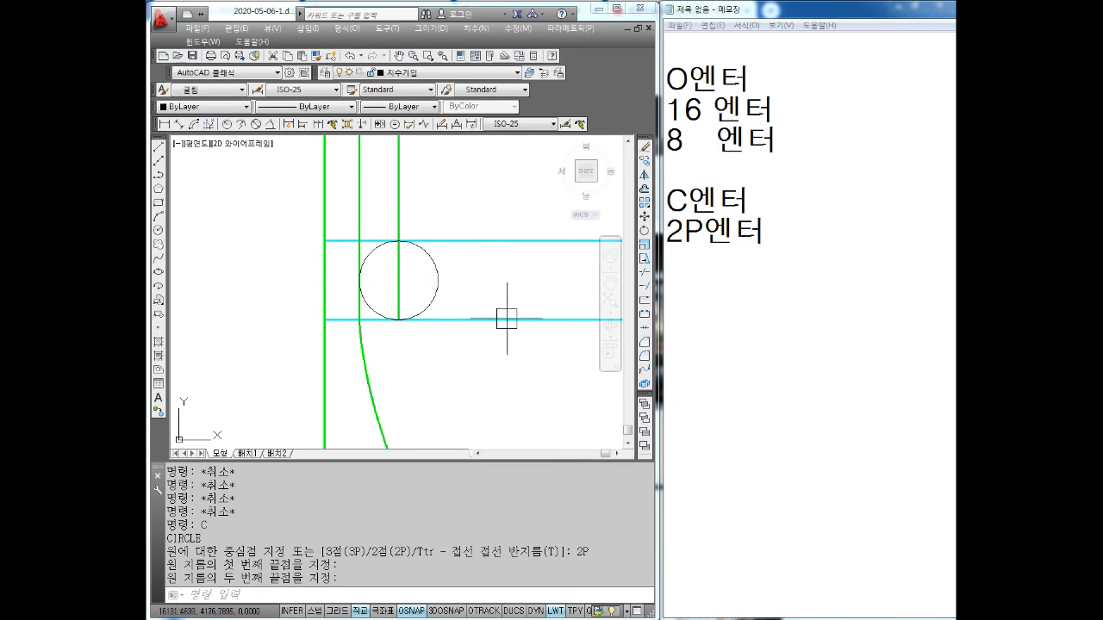
key(Escape)
key(Escape)
key(Escape)
Step: Move the new circle to the layer 외형선
click(436, 276)
click(405, 74)
click(410, 126)
key(Escape)
key(Escape)
key(Escape)
Step: In Notepad, add the lines TR엔터 and 엔터 below the circle notes
click(703, 271)
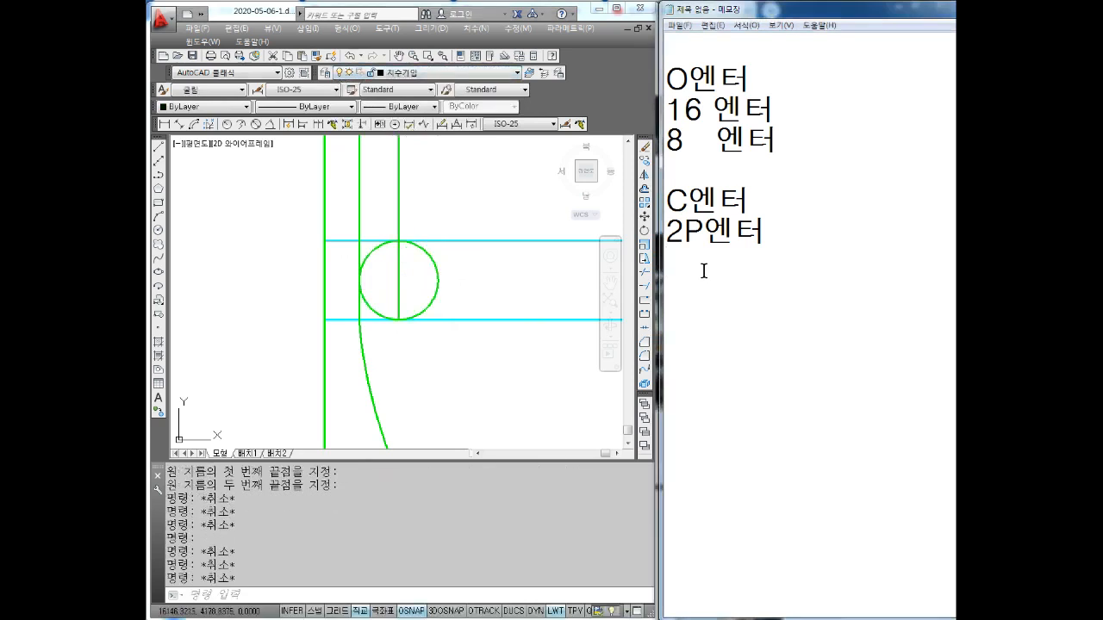
text(Tㄱㅇ)
key(BackSpace)
key(BackSpace)
text(R엔터)
key(Return)
text(엔터)
key(Return)
Step: In AutoCAD, trim the cyan lines left of the inner vertical, the circle's left half and the inner vertical beside the circle's upper half
click(436, 319)
text(TR)
key(Return)
scroll(349, 256, up, 2)
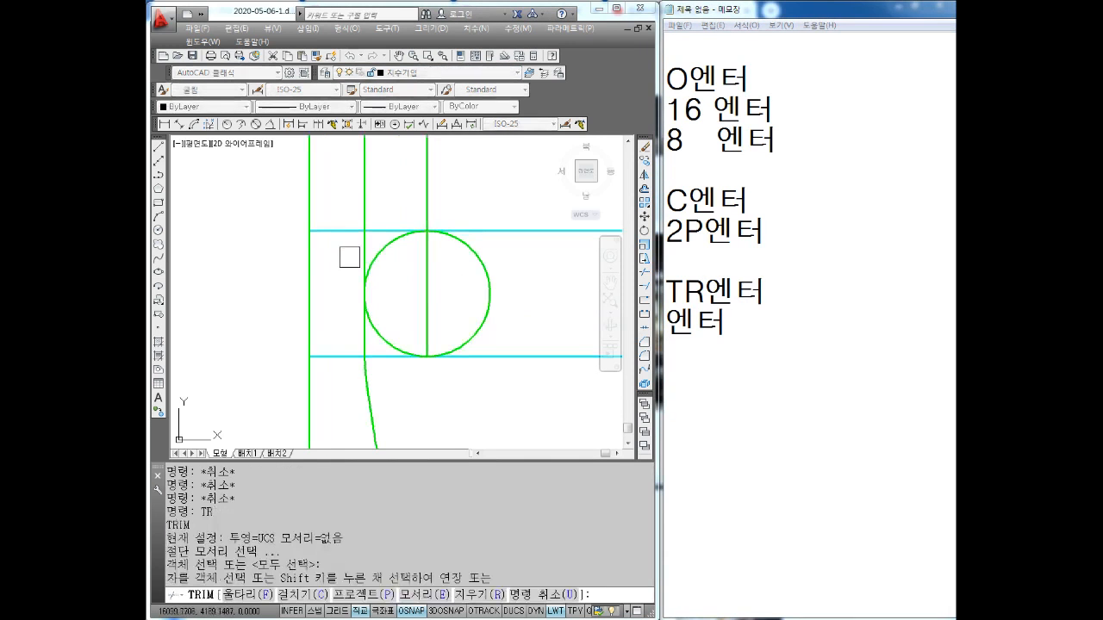
click(346, 214)
click(332, 395)
click(393, 256)
click(359, 283)
click(392, 313)
click(350, 338)
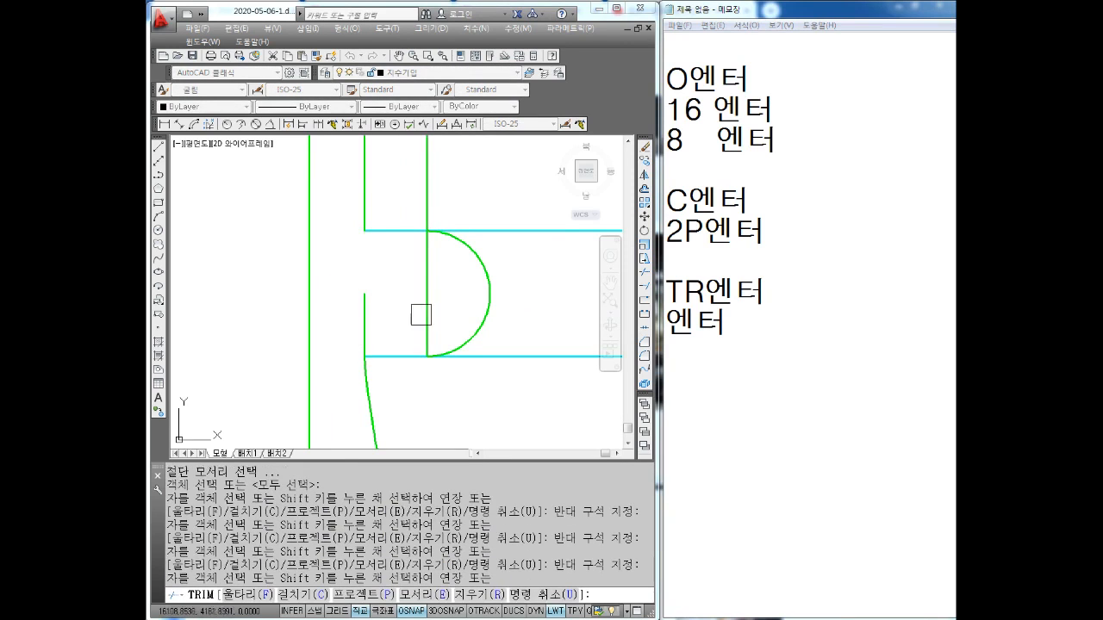
Step: Trim the offset vertical above the half circle and both cyan lines to the right of it
middle_drag(399, 304, 329, 297)
click(382, 194)
click(335, 189)
click(405, 207)
click(430, 254)
click(490, 349)
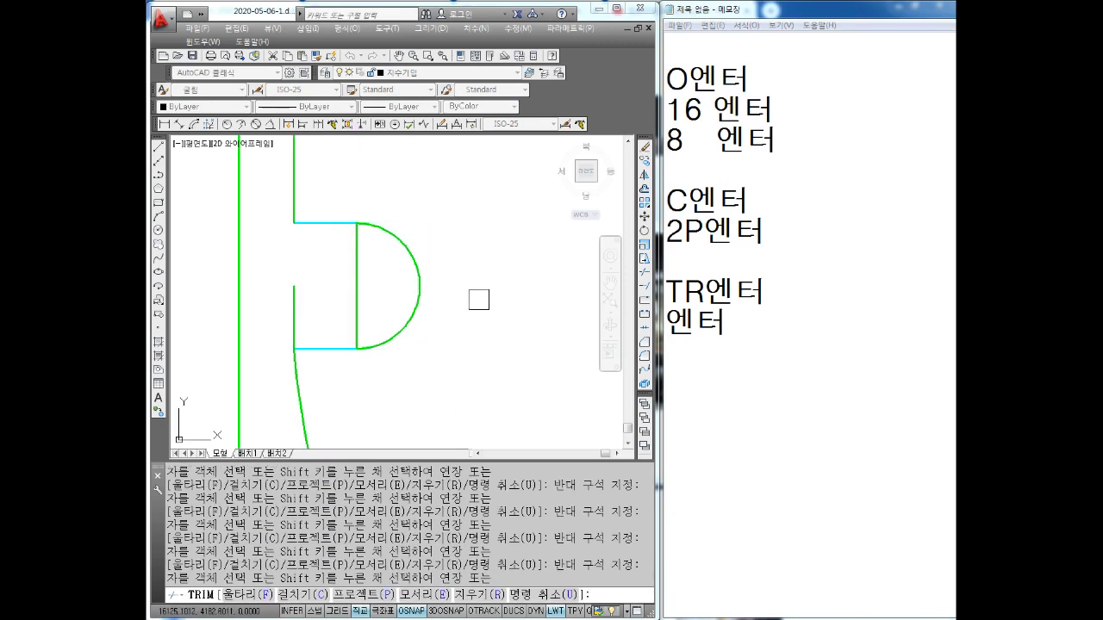
key(Escape)
Step: Delete the leftover piece of the inner vertical across the slot opening
click(324, 276)
click(281, 314)
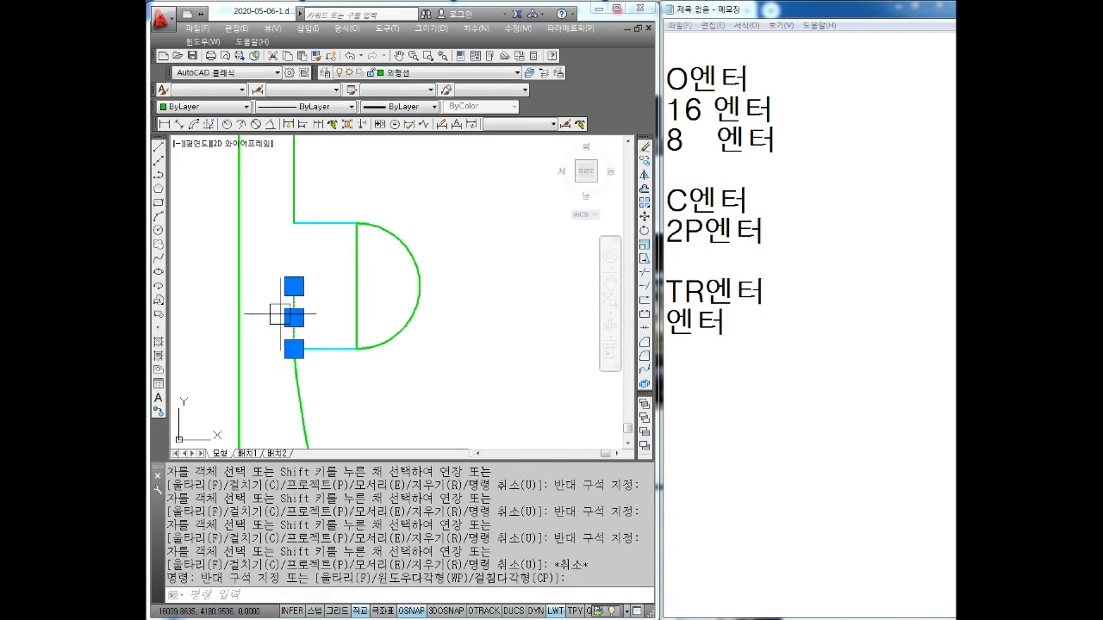
key(Delete)
scroll(362, 298, down, 2)
key(Escape)
Step: Move the vertical line joining the half circle's ends to the layer 중심선
click(372, 276)
click(345, 282)
click(393, 73)
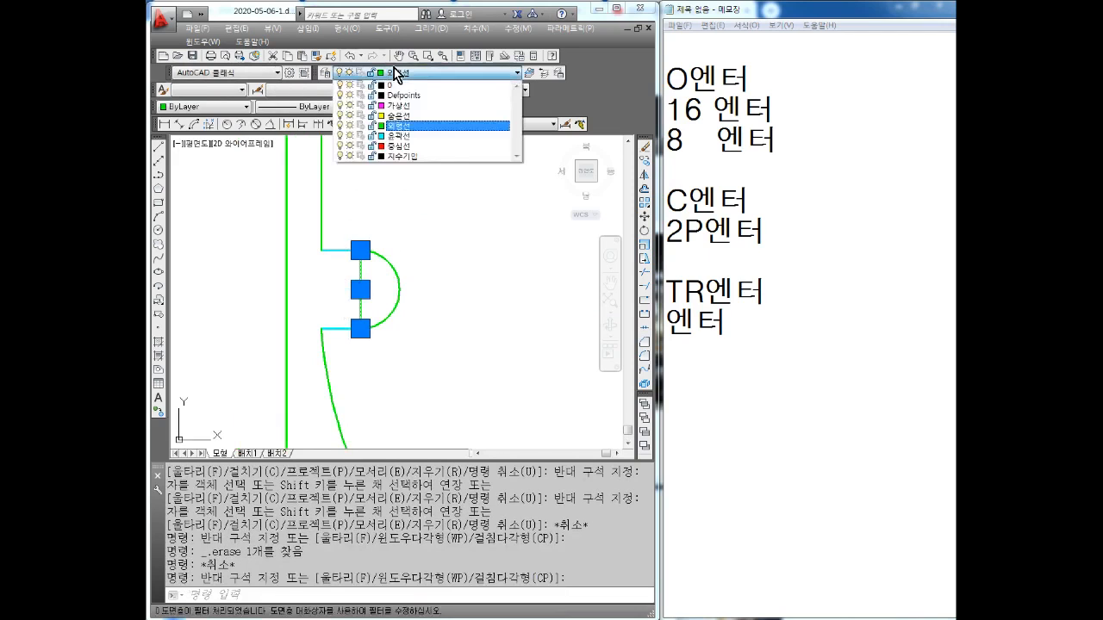
click(405, 148)
key(Escape)
key(Escape)
key(Escape)
Step: Set the colour of the slot's two short cyan horizontal lines to ByLayer
middle_drag(376, 279, 388, 287)
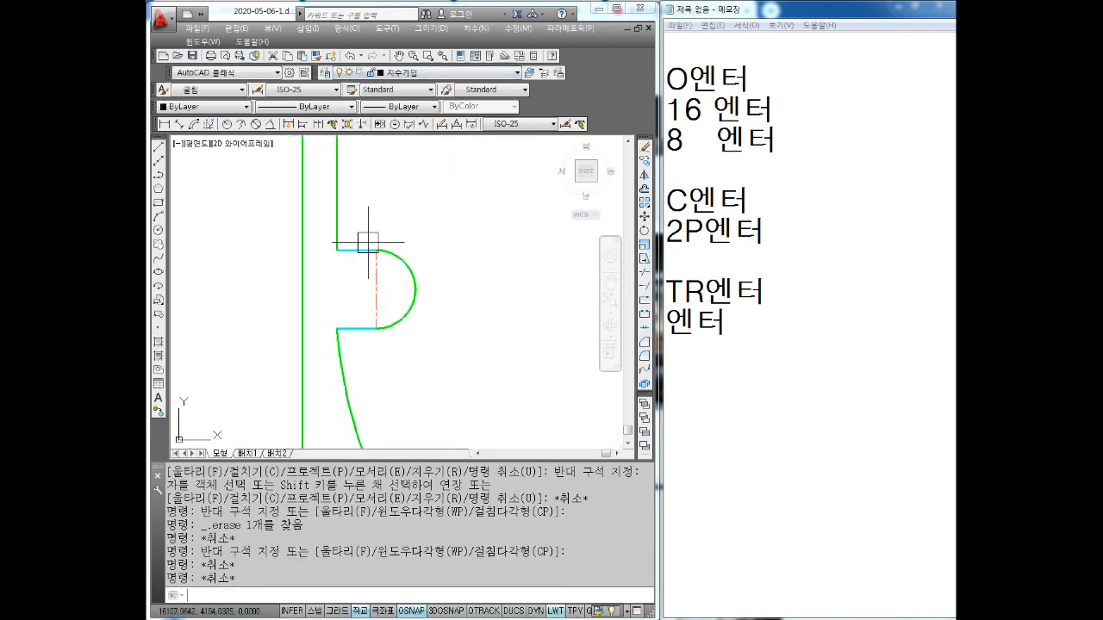
click(367, 247)
key(Escape)
click(355, 250)
click(355, 328)
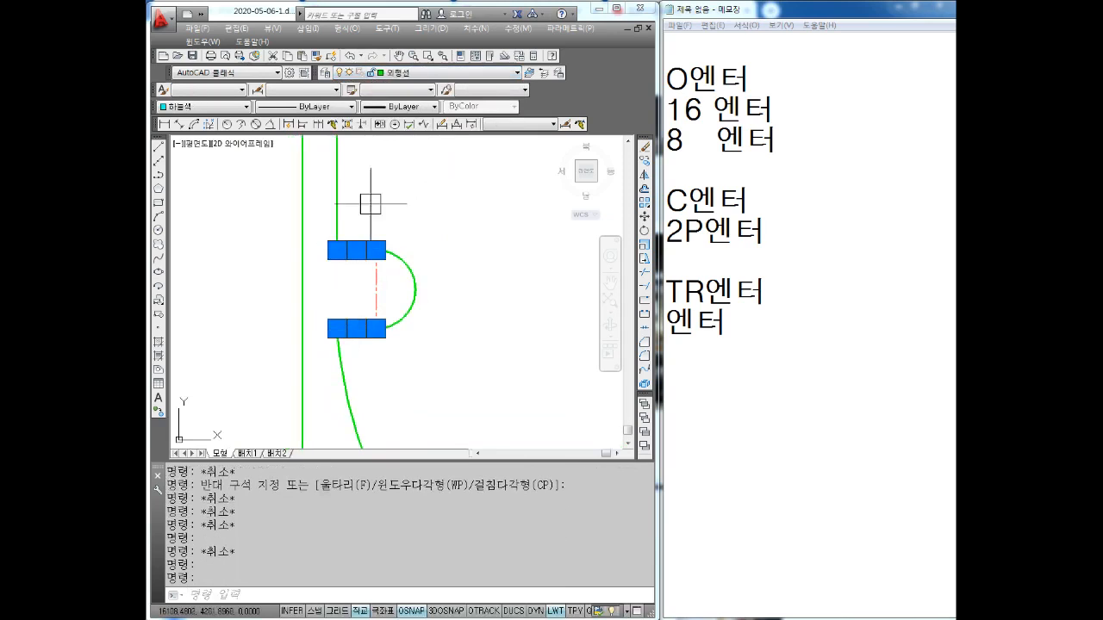
click(248, 113)
click(191, 121)
key(Escape)
key(Escape)
Step: In Notepad, add the lines O엔터, 12 and 15 below the trim notes, then return to the AutoCAD drawing
mouse_move(451, 302)
middle_down()
mouse_move(439, 299)
mouse_move(445, 322)
mouse_move(433, 301)
mouse_move(456, 358)
middle_up()
scroll(436, 306, down, 4)
scroll(430, 296, up, 2)
click(728, 372)
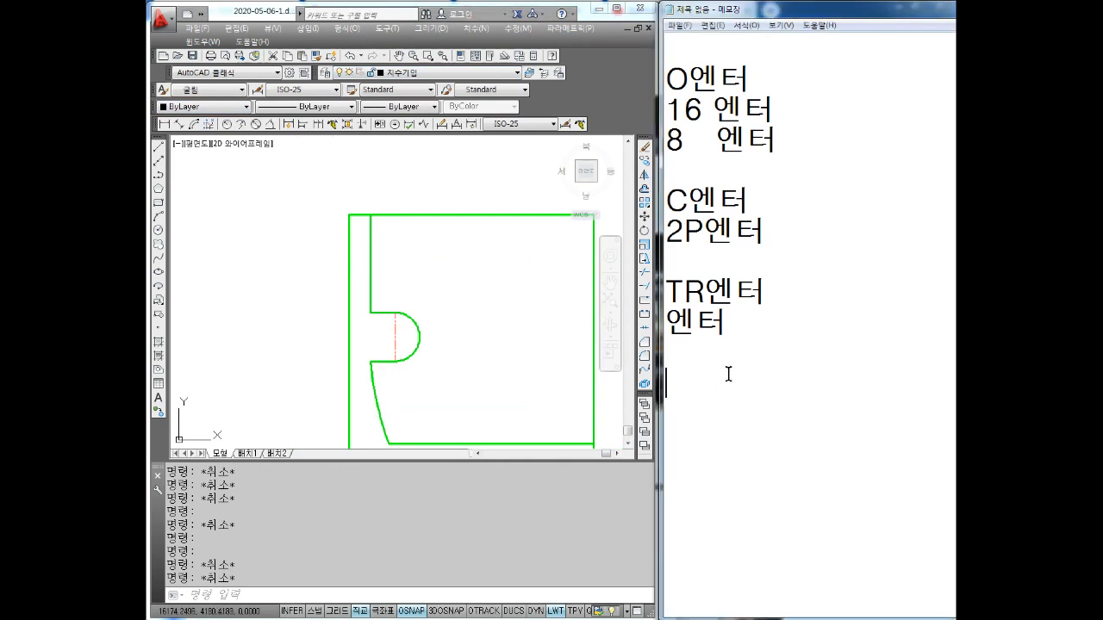
text(O엔터)
key(Return)
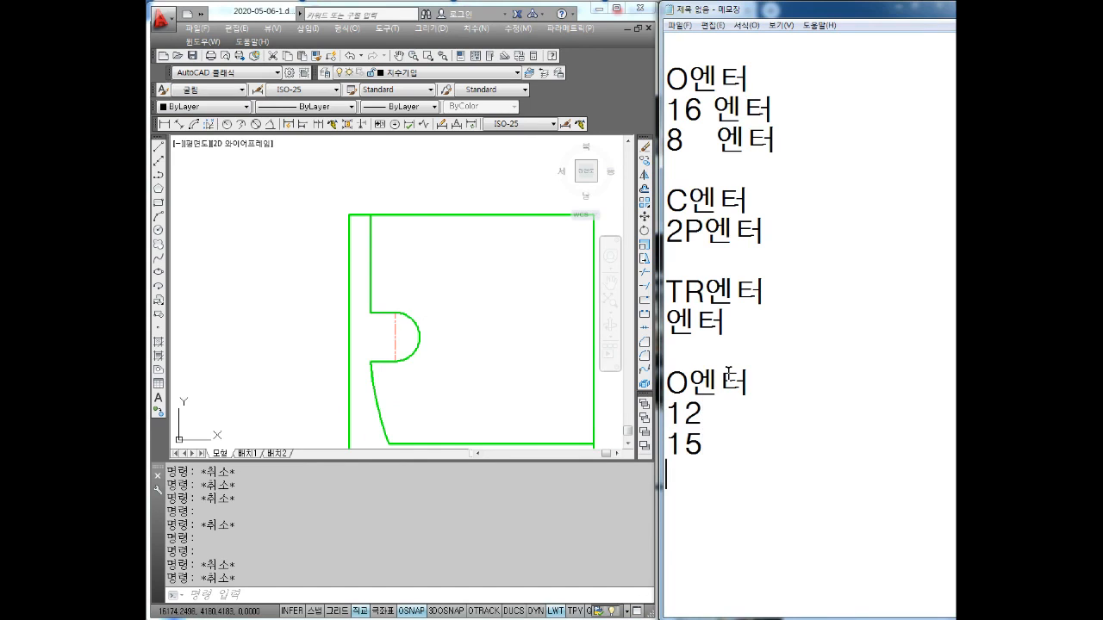
click(429, 258)
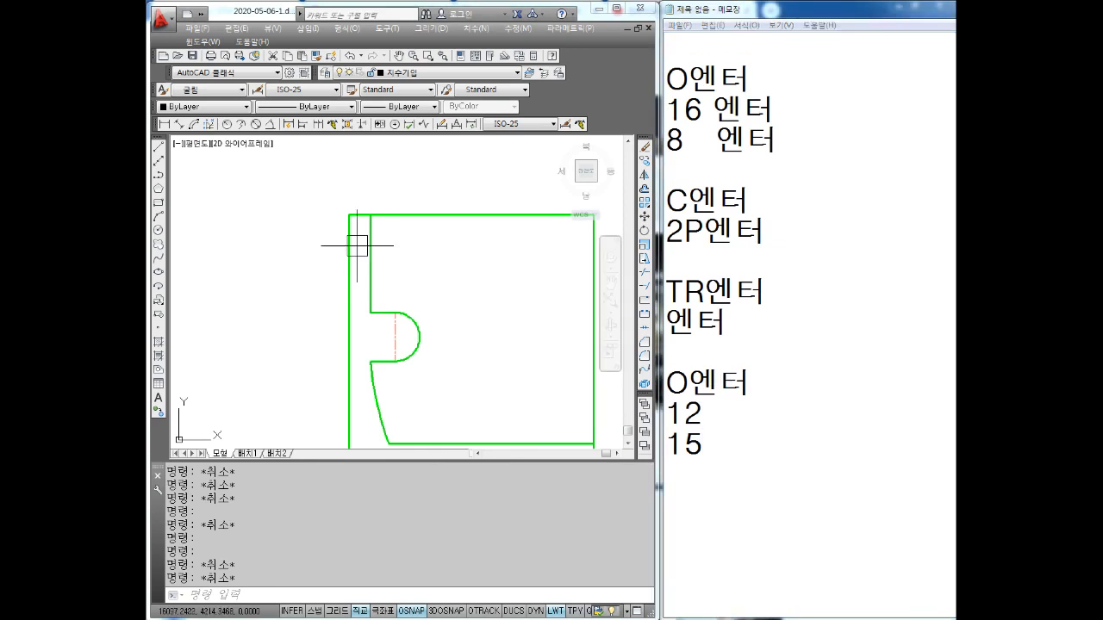
Step: Set the colour of the part's outer left vertical line to cyan
scroll(358, 246, up, 1)
click(356, 246)
click(315, 295)
key(Escape)
click(364, 258)
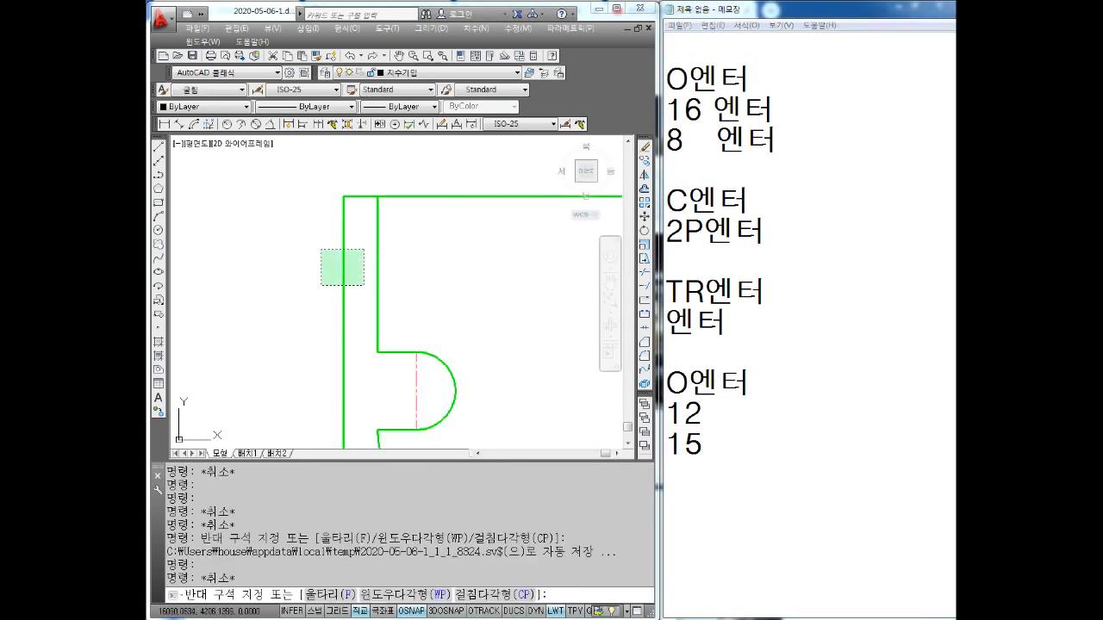
click(312, 294)
click(203, 106)
click(194, 189)
key(Escape)
key(Escape)
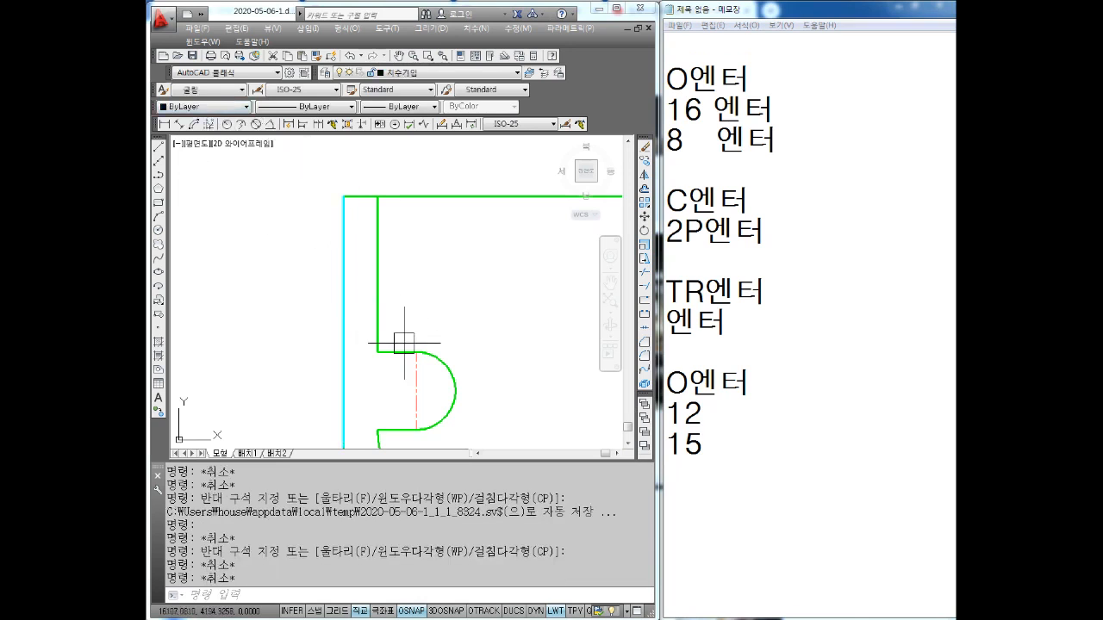
Step: Set the colour of the short horizontal line at the top of the slot to magenta (선홍색)
scroll(430, 386, up, 2)
click(382, 311)
click(366, 358)
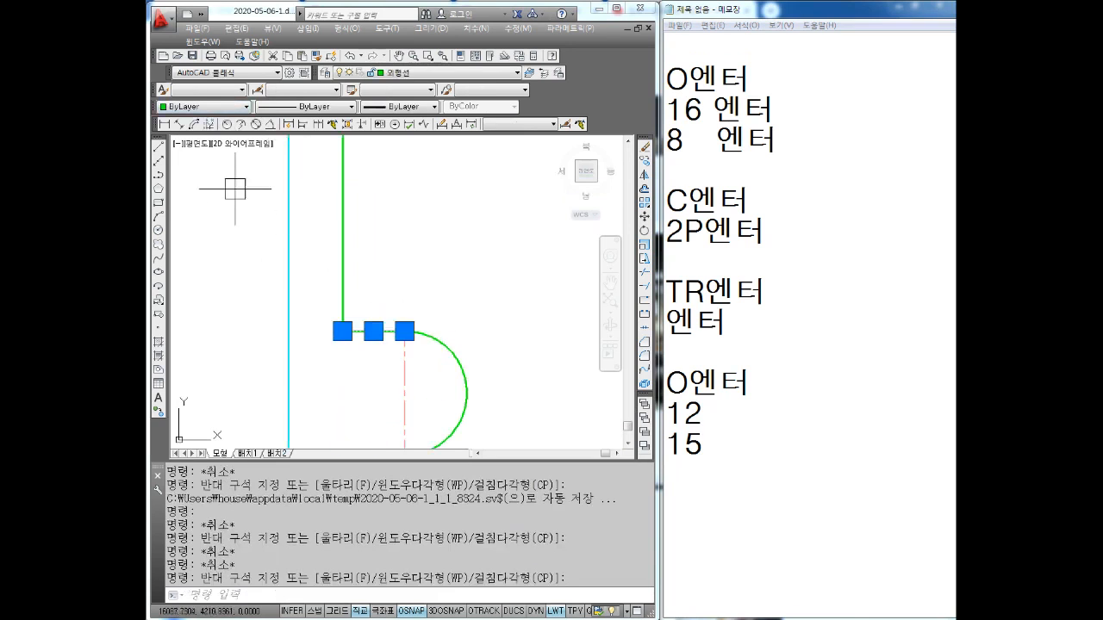
click(207, 107)
click(179, 190)
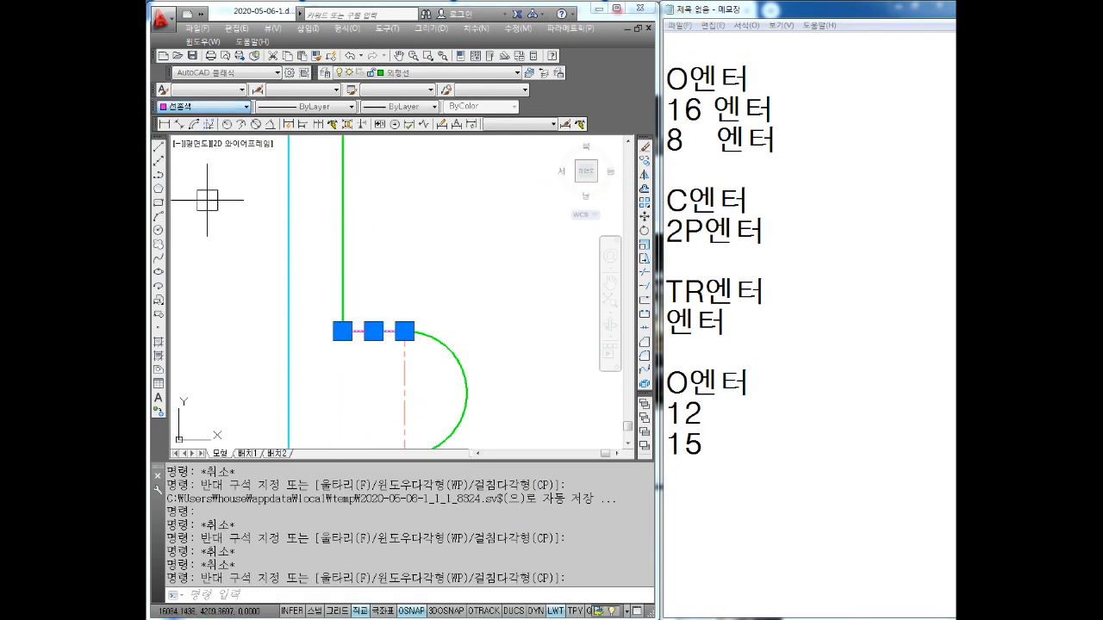
key(Escape)
Step: Offset the part's outer left vertical line 12 towards the inside of the part
scroll(401, 253, down, 2)
text(o)
key(Return)
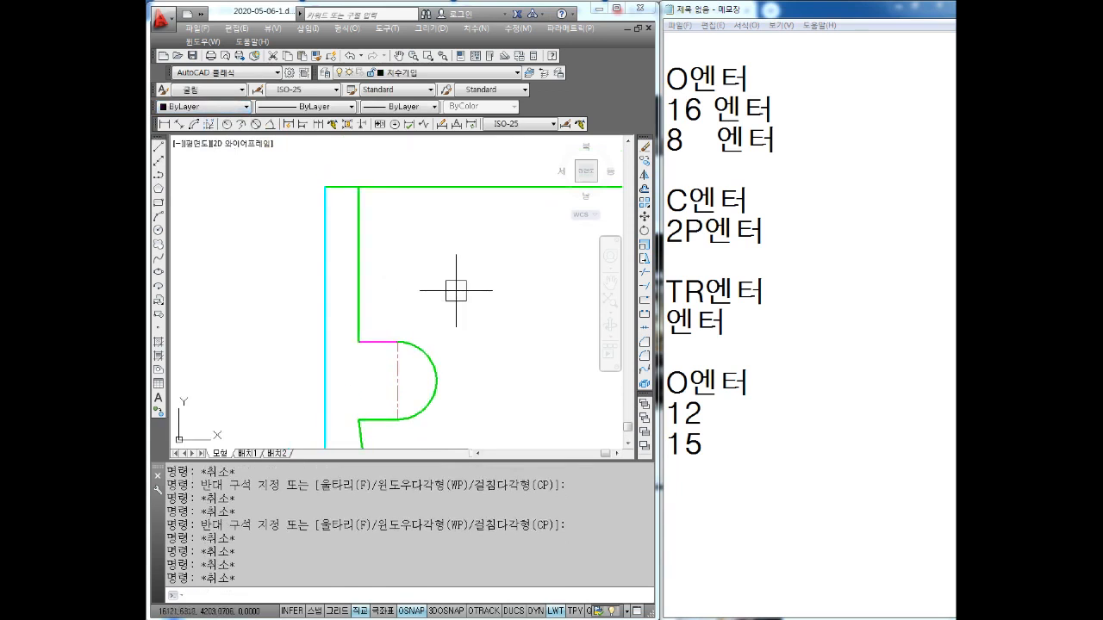
text(12)
key(Return)
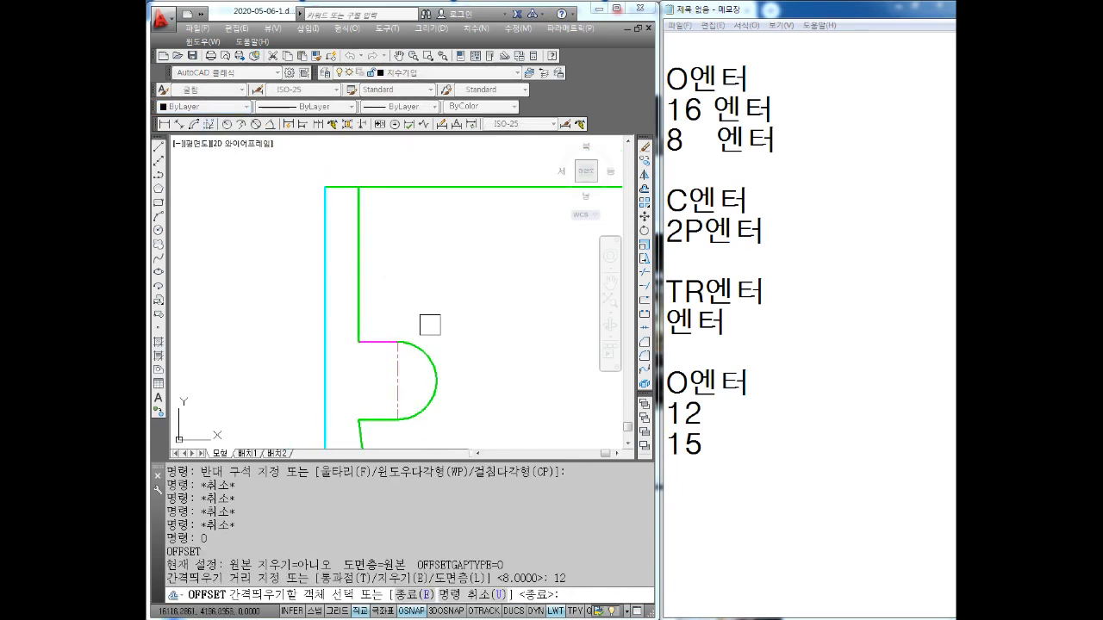
click(331, 247)
click(370, 247)
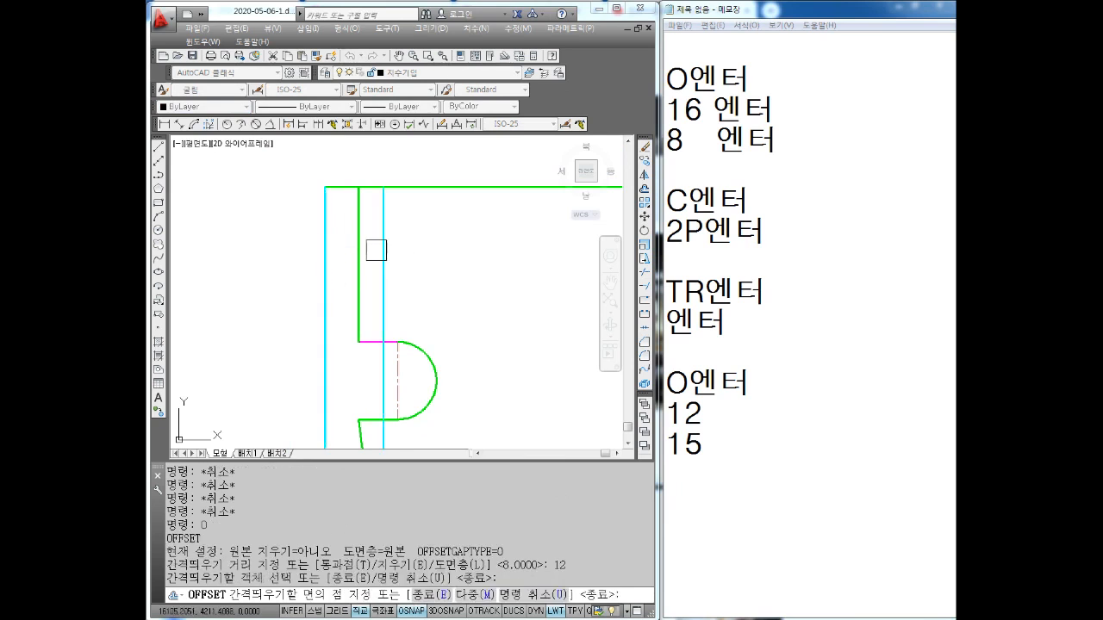
key(Escape)
key(Escape)
key(Escape)
key(Escape)
key(Escape)
key(Escape)
Step: Offset the slot's upper magenta horizontal line 15 upward
scroll(374, 323, up, 3)
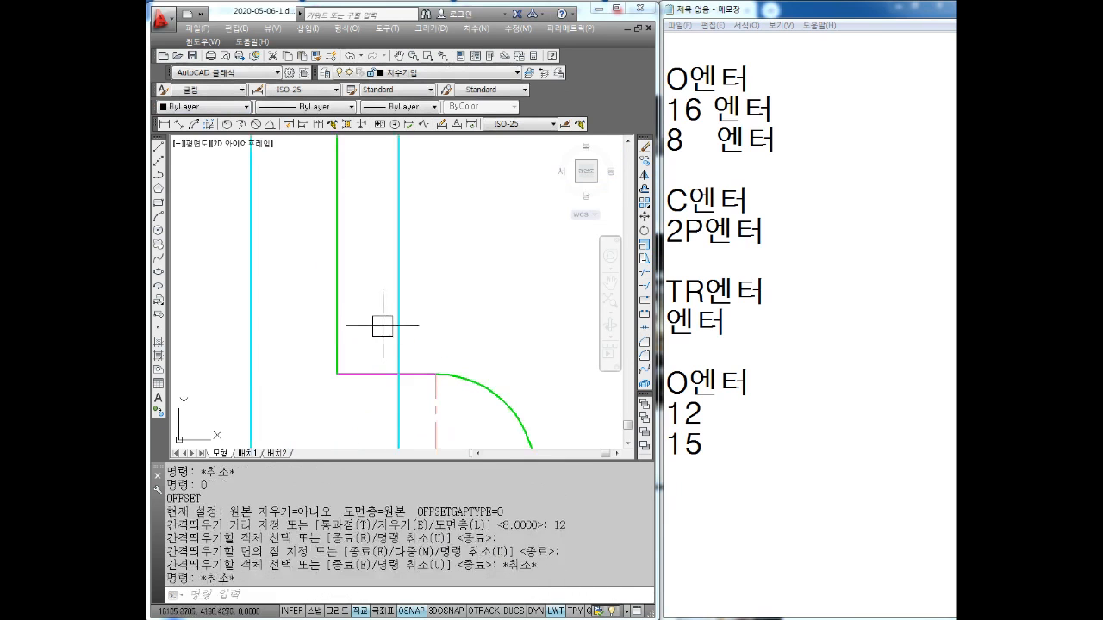
text(o)
key(Return)
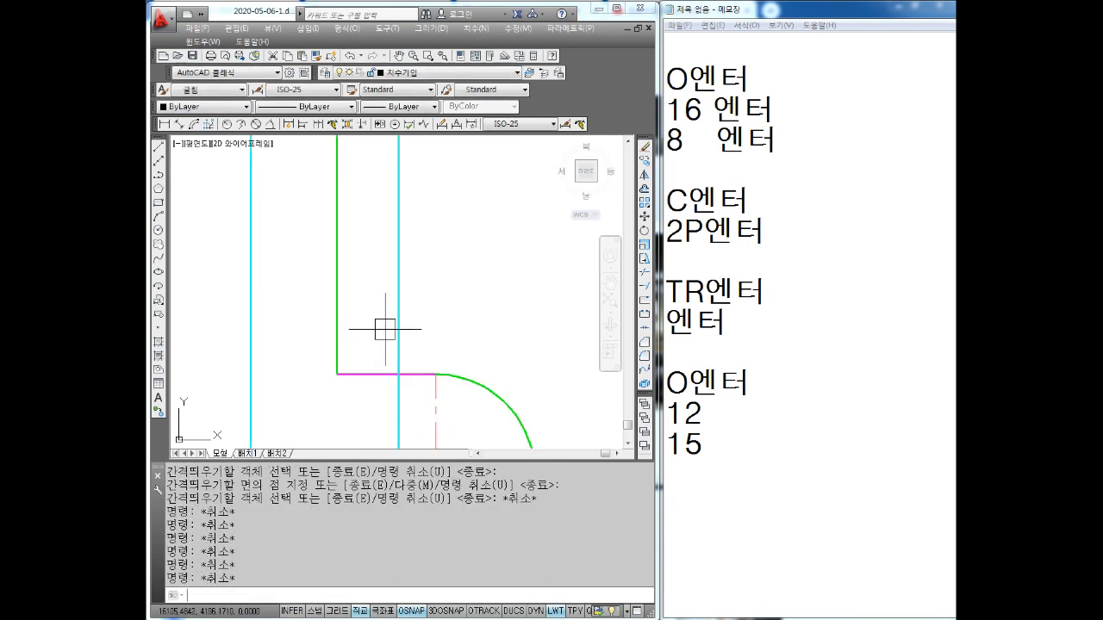
text(15)
key(Return)
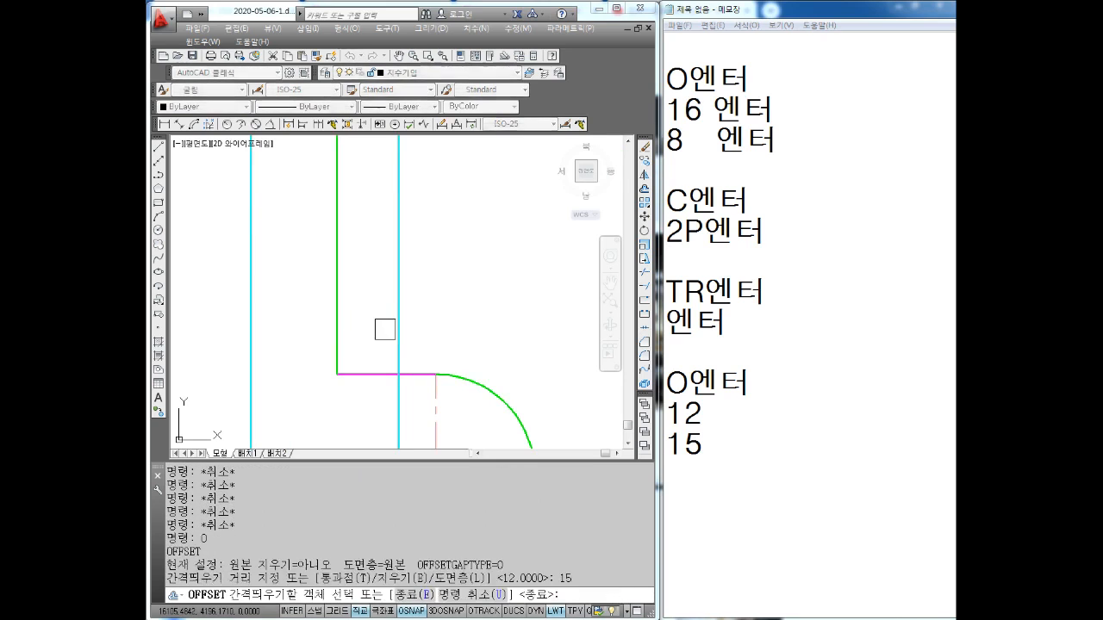
click(368, 375)
click(365, 254)
scroll(369, 327, down, 2)
middle_drag(369, 301, 373, 351)
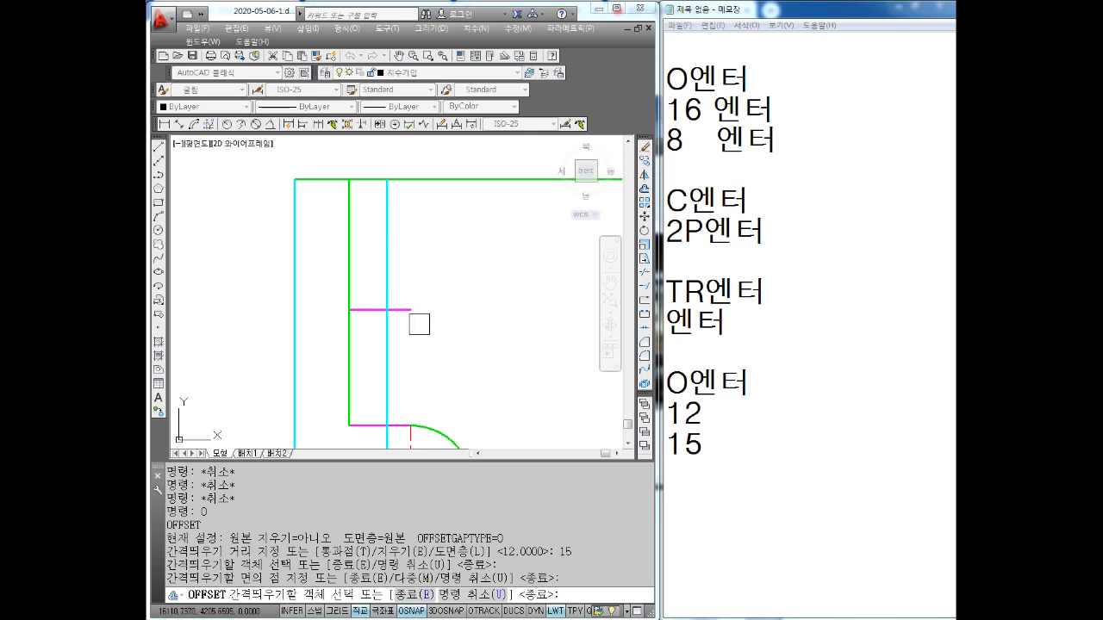
middle_drag(392, 231, 375, 246)
key(Escape)
click(424, 183)
click(401, 226)
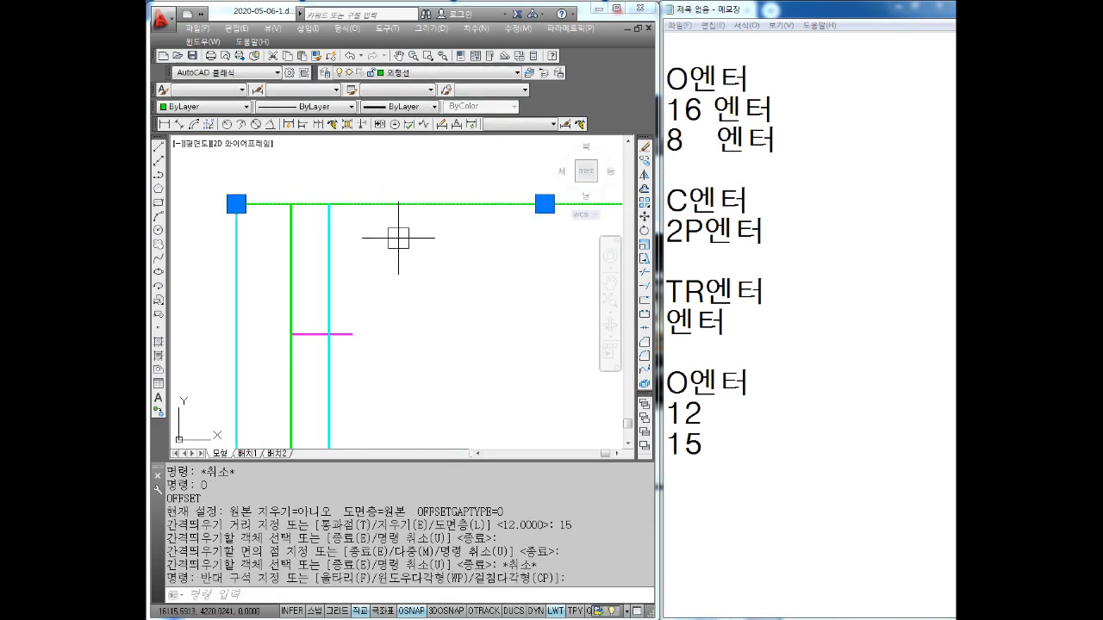
key(Escape)
click(409, 188)
click(395, 229)
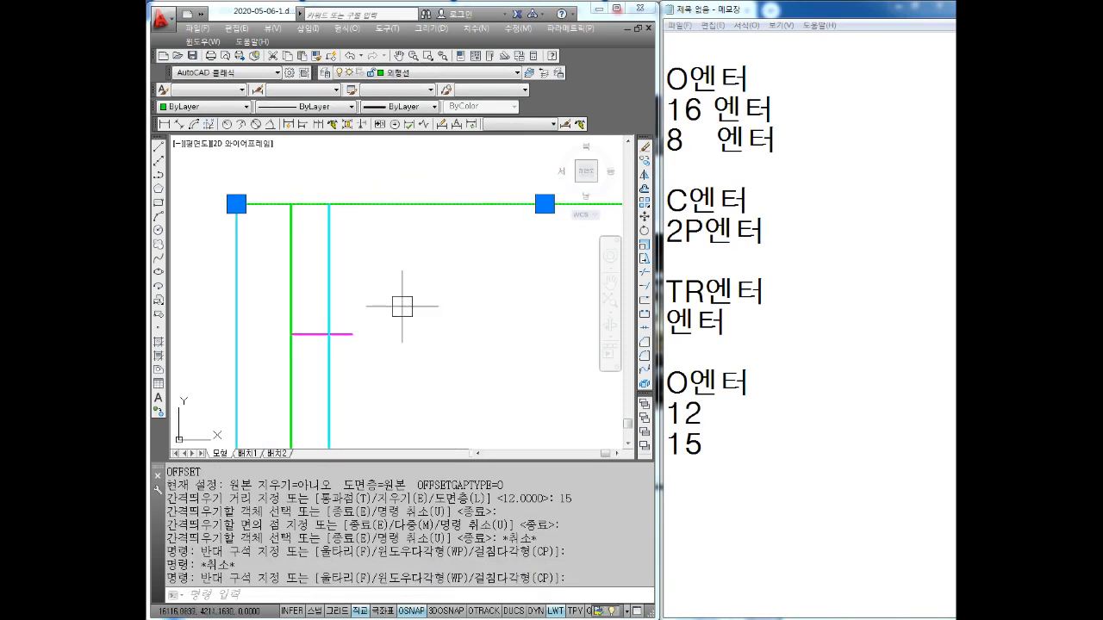
middle_drag(353, 257, 367, 236)
key(Escape)
key(Escape)
Step: Set the colour of the outer left vertical, its 12 offset copy and the short line 15 above the slot to ByLayer
click(371, 246)
click(317, 331)
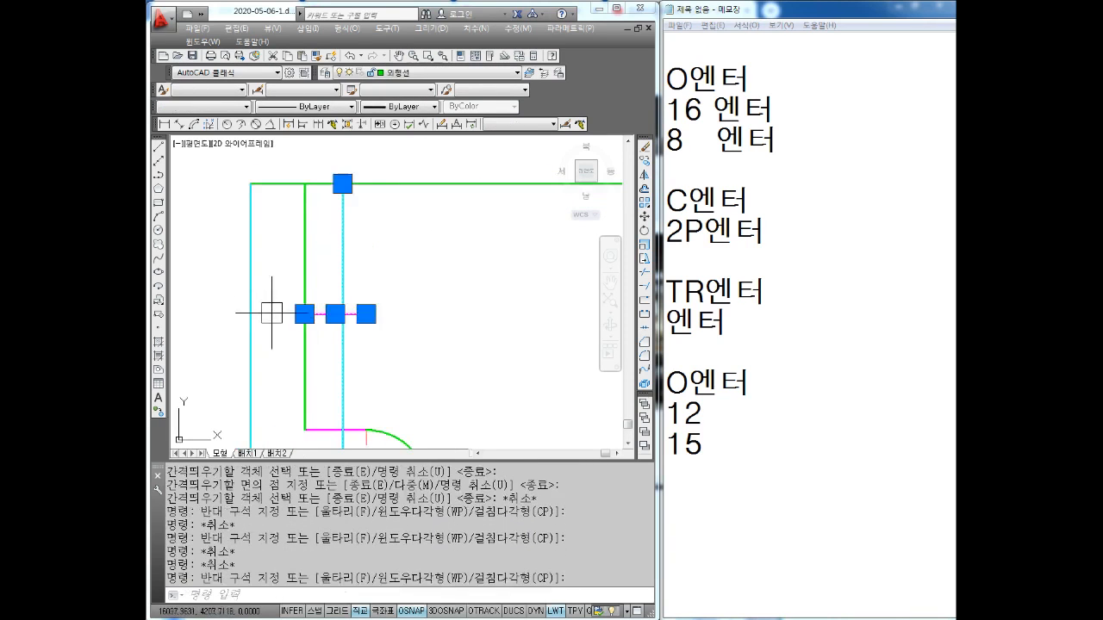
click(275, 317)
click(216, 313)
click(247, 106)
click(195, 115)
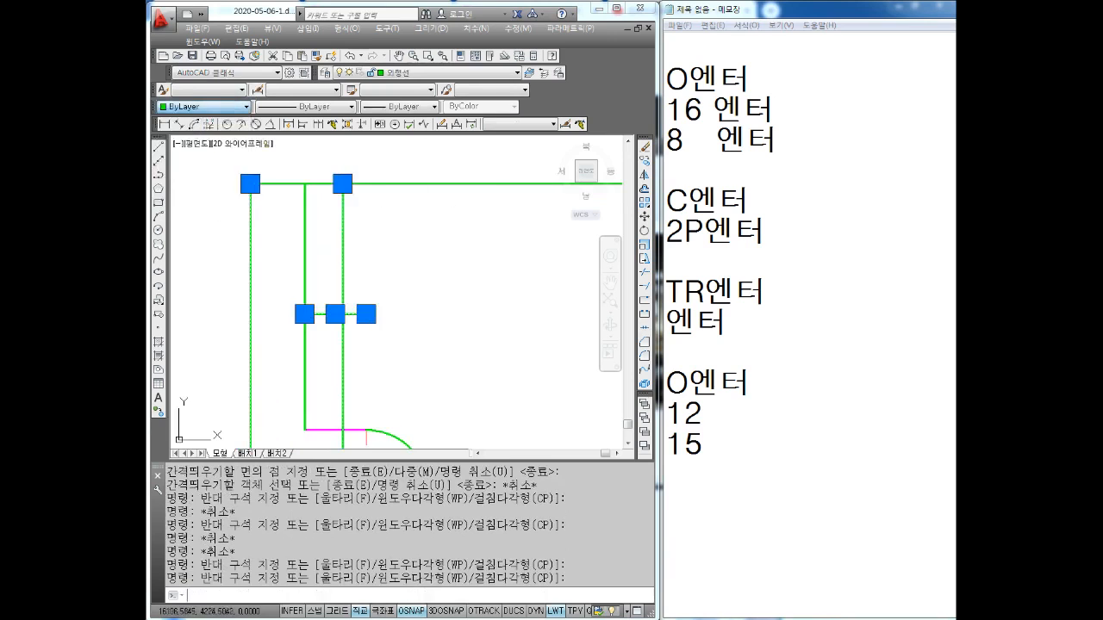
key(Escape)
key(Escape)
Step: Set the colour of the part's outer top horizontal line to cyan (하늘색)
click(471, 166)
click(433, 206)
click(220, 107)
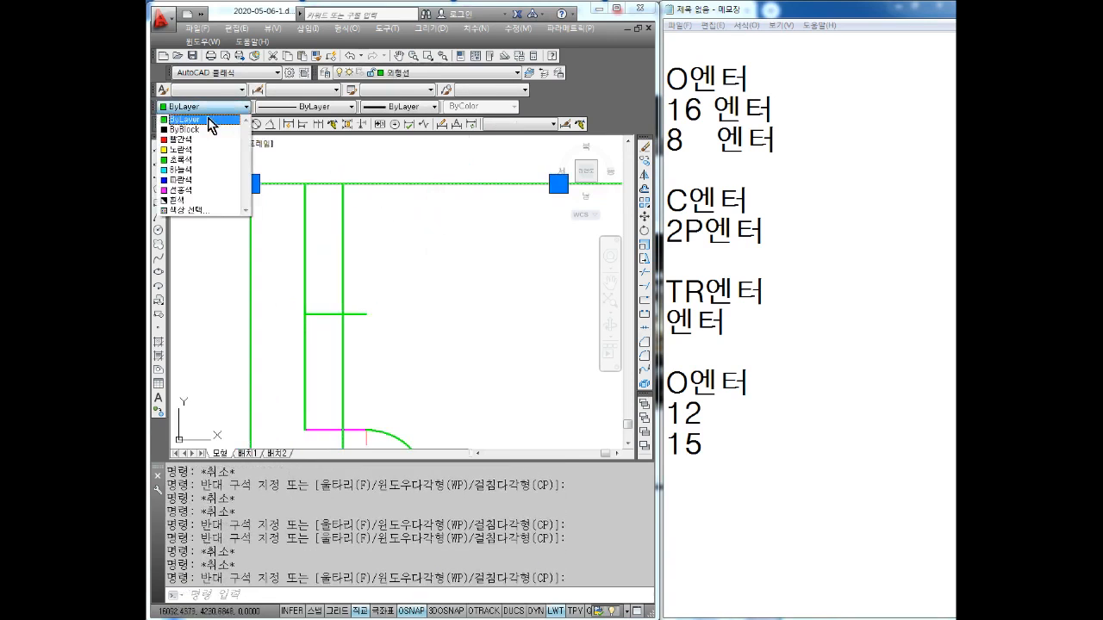
click(181, 170)
scroll(547, 300, down, 3)
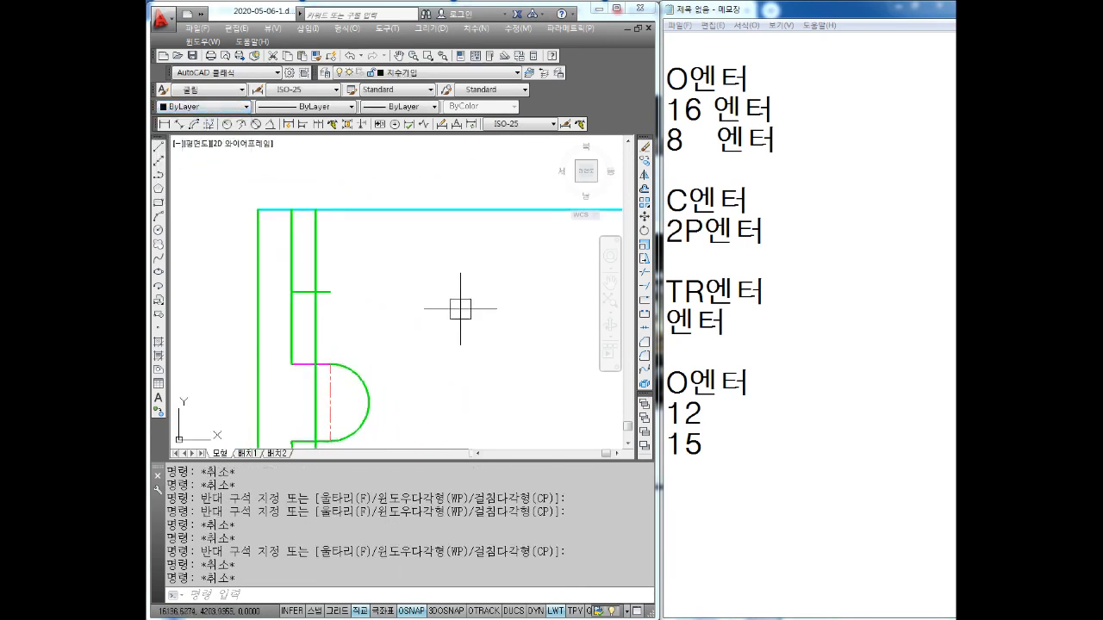
key(Escape)
key(Escape)
middle_drag(482, 311, 468, 301)
key(Escape)
key(Escape)
Step: In Notepad, add 7 on a new line below 15, then return to the AutoCAD drawing
click(714, 462)
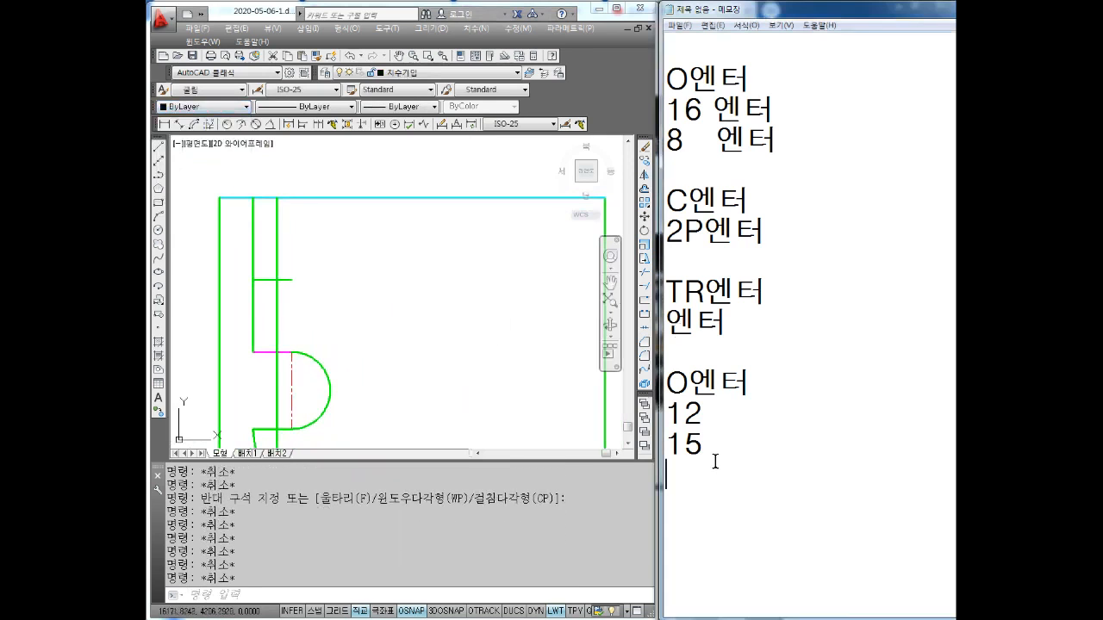
click(374, 258)
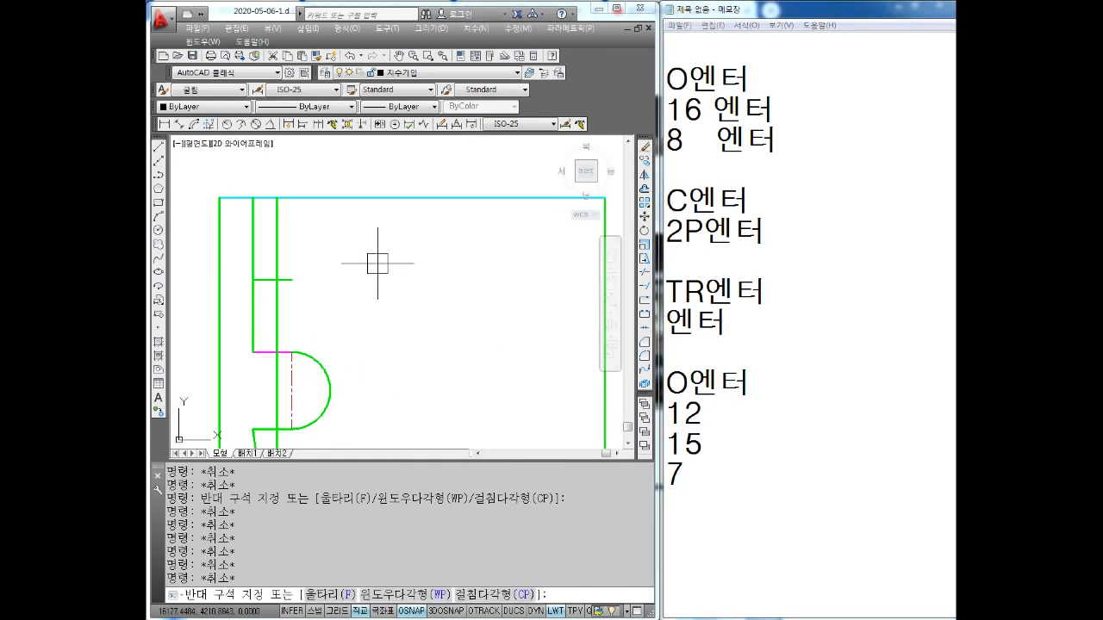
key(Escape)
text(o)
key(Return)
text(7)
key(Return)
key(Escape)
key(Escape)
key(Escape)
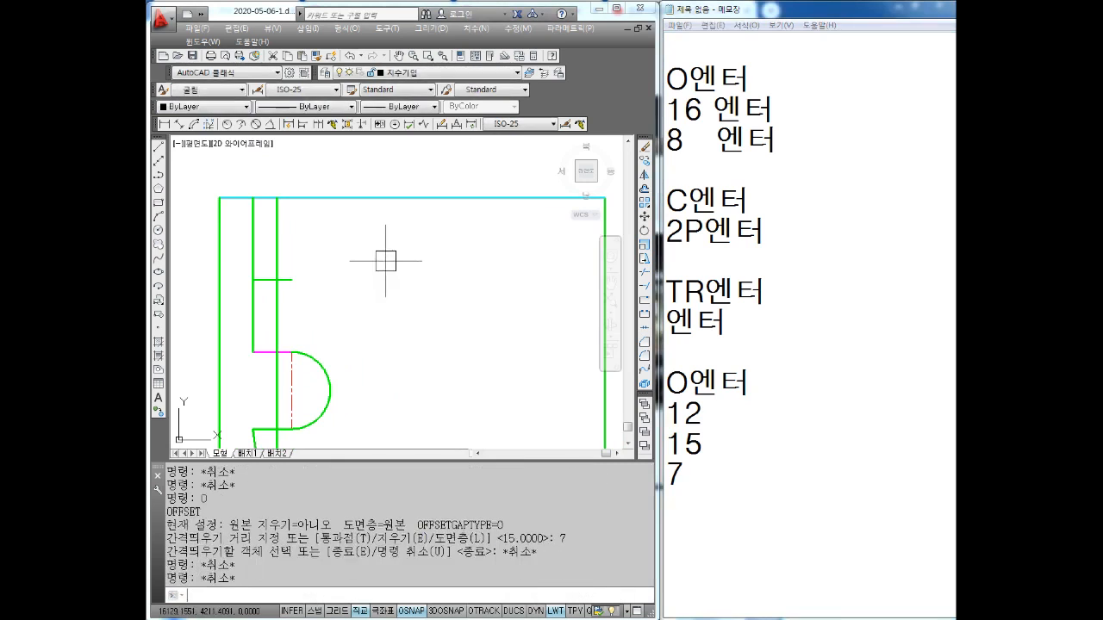
Step: Offset the part's cyan top edge 7 downward into the part
text(o)
key(Return)
text(7)
key(Return)
click(353, 199)
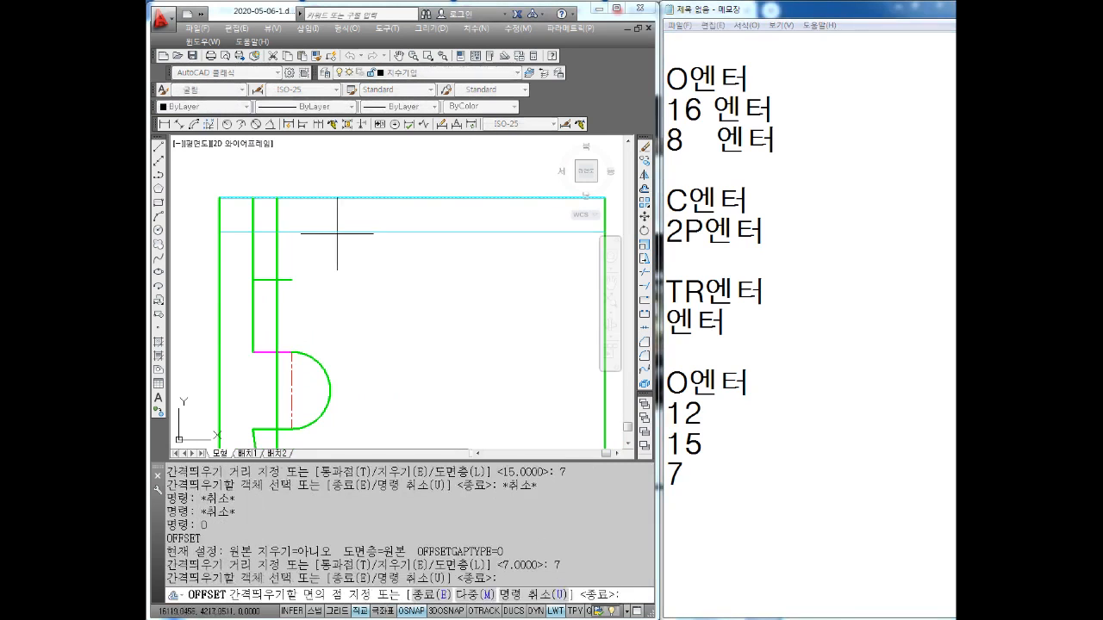
click(334, 233)
key(Escape)
key(Escape)
Step: Draw a circle of radius 2 centred where the short horizontal line above the slot meets the inner vertical
scroll(222, 239, up, 3)
key(Escape)
key(Escape)
text(c)
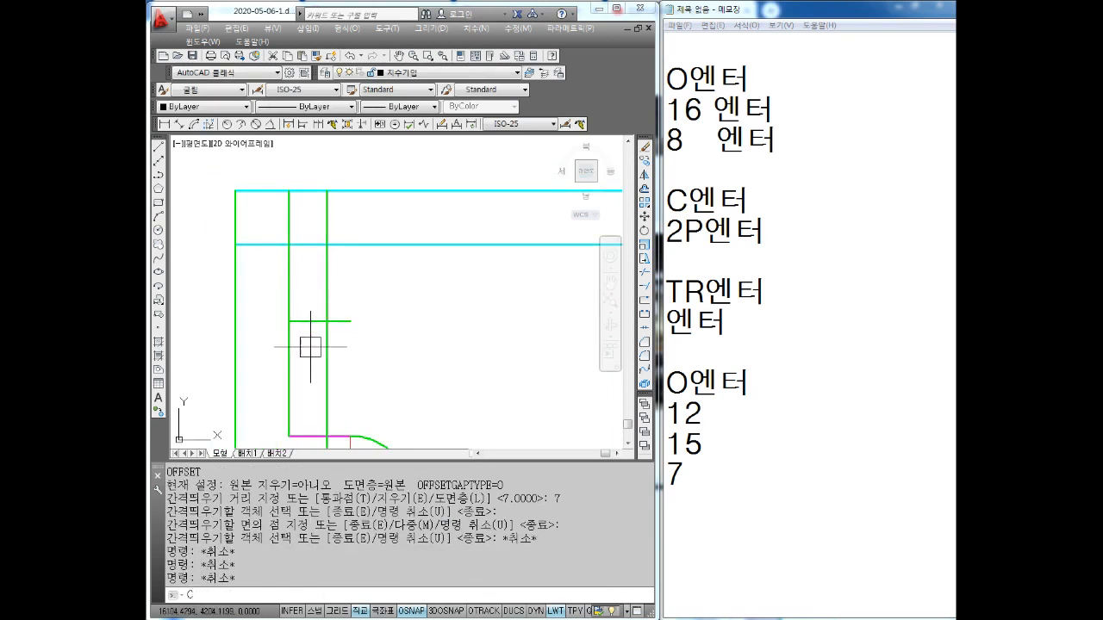
key(Return)
click(289, 320)
text(2)
key(Return)
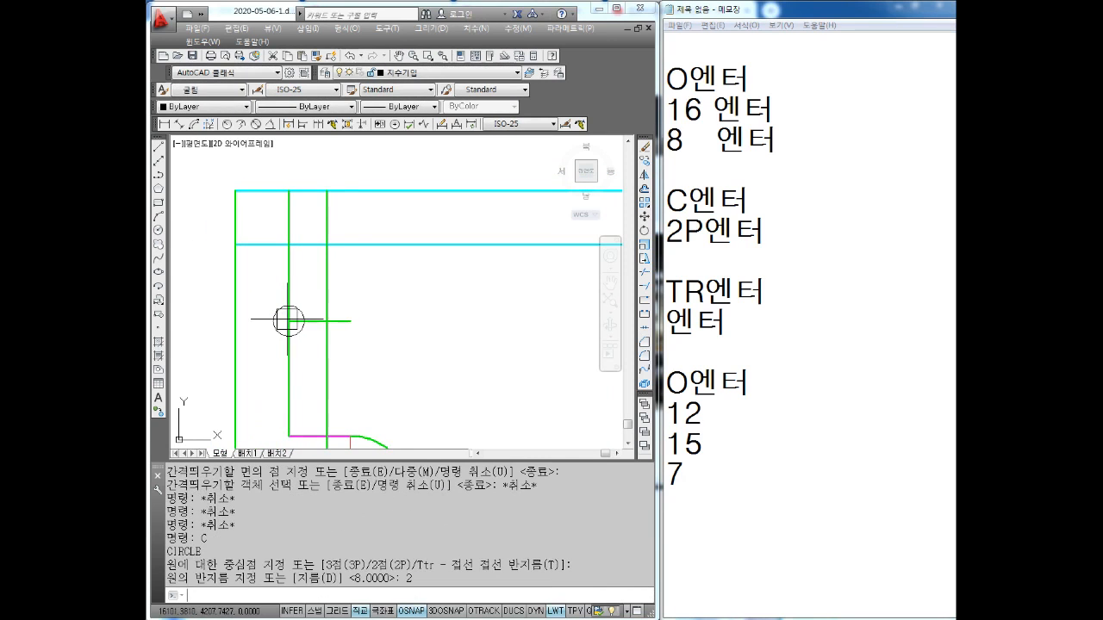
Step: Draw a circle of radius 2 centred where the 12 offset vertical crosses the 7 offset horizontal line
key(Return)
click(327, 244)
text(2)
key(Return)
key(Escape)
key(Escape)
mouse_move(381, 386)
middle_down()
mouse_move(374, 323)
mouse_move(369, 350)
middle_up()
scroll(376, 328, down, 2)
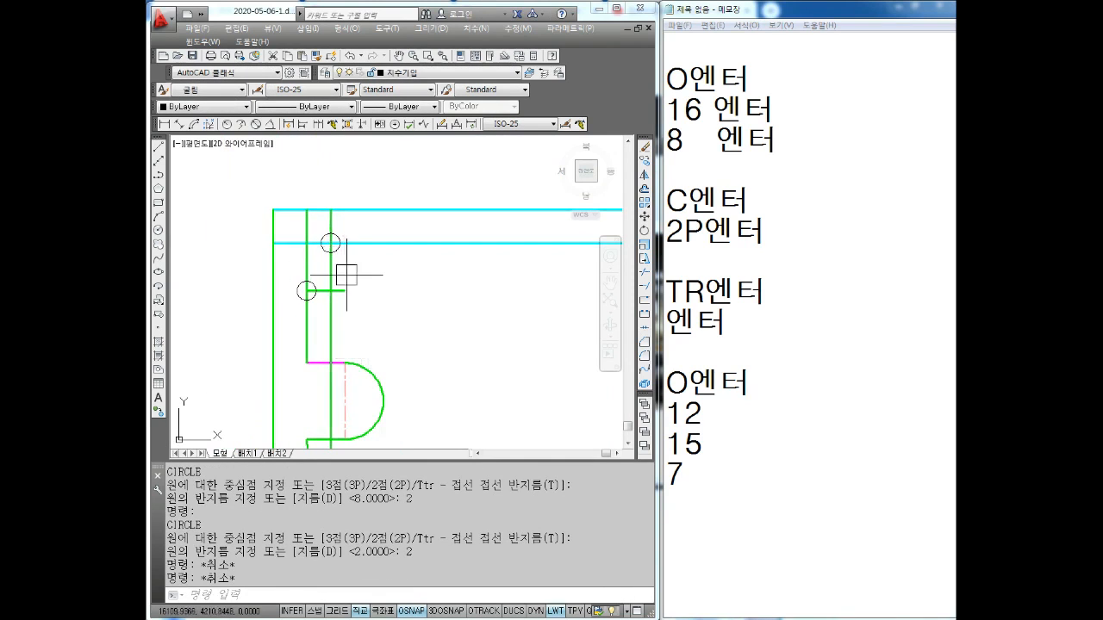
scroll(347, 262, up, 1)
middle_drag(347, 262, 368, 283)
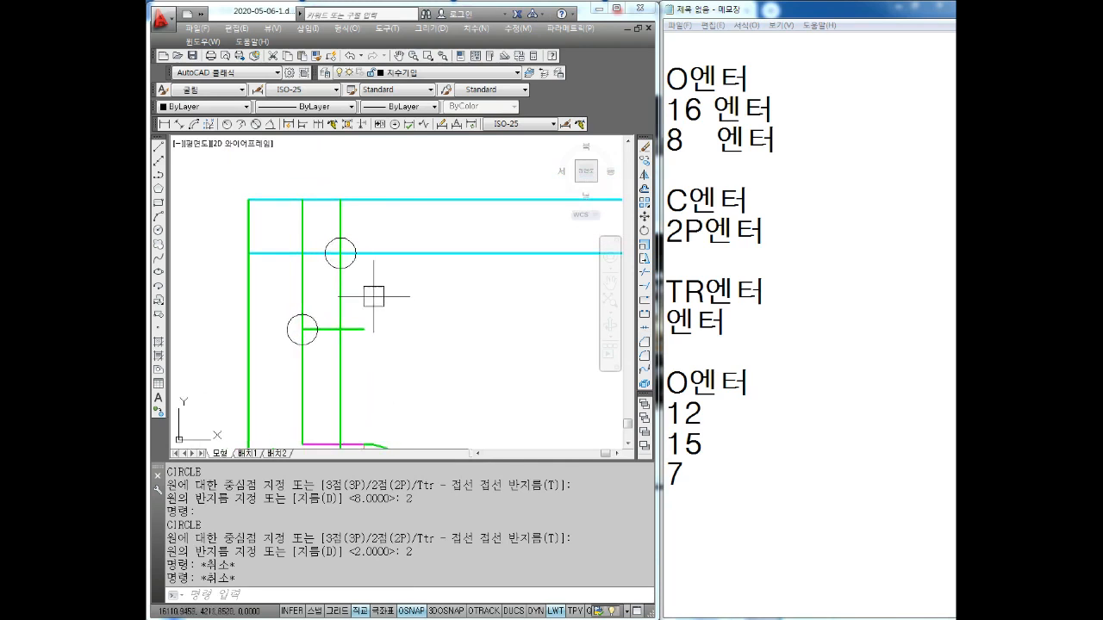
Step: Delete the lower radius 2 circle at the end of the short horizontal line above the slot
key(Escape)
key(Escape)
click(326, 318)
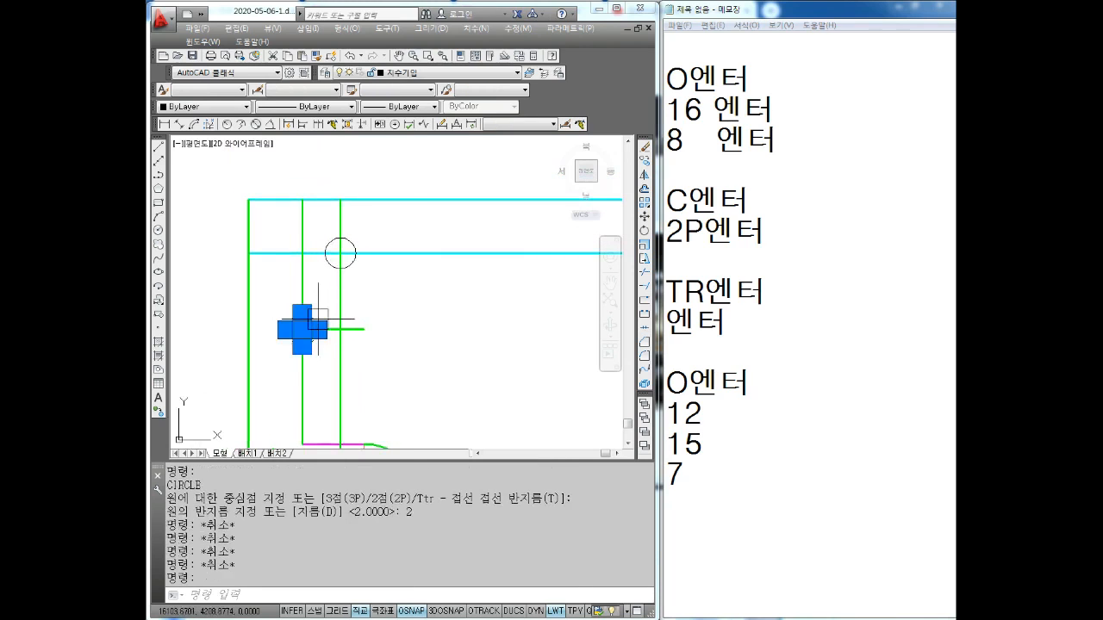
key(Delete)
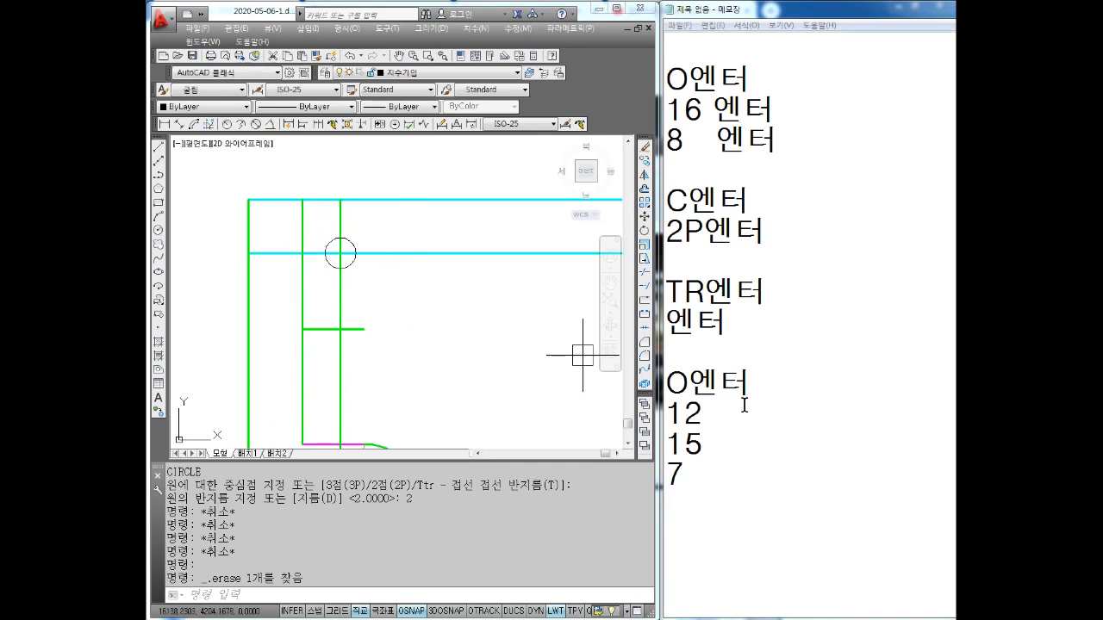
Step: In Notepad, leave a blank line below 7 and add the lines A엔터, 시작점 클릭, E엔터 and 끝점클릭
click(738, 505)
key(Return)
text(A엔)
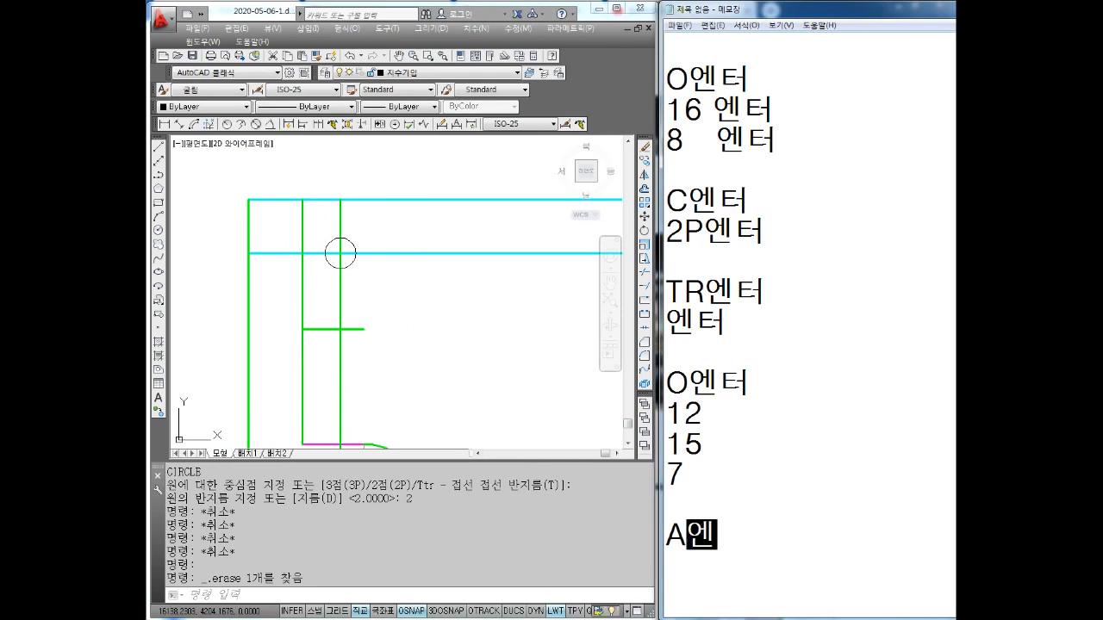
text(터 시작점 클릭)
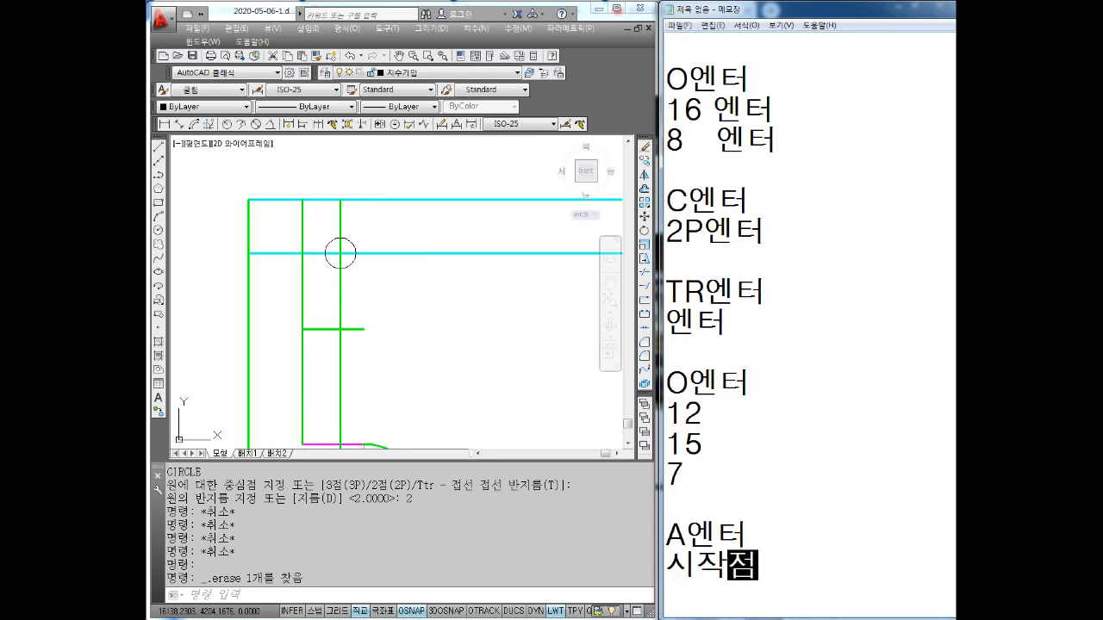
key(Return)
text(티D엔₩)
key(BackSpace)
key(BackSpace)
key(BackSpace)
text(엔터)
key(Return)
text(끝점클릭)
key(Return)
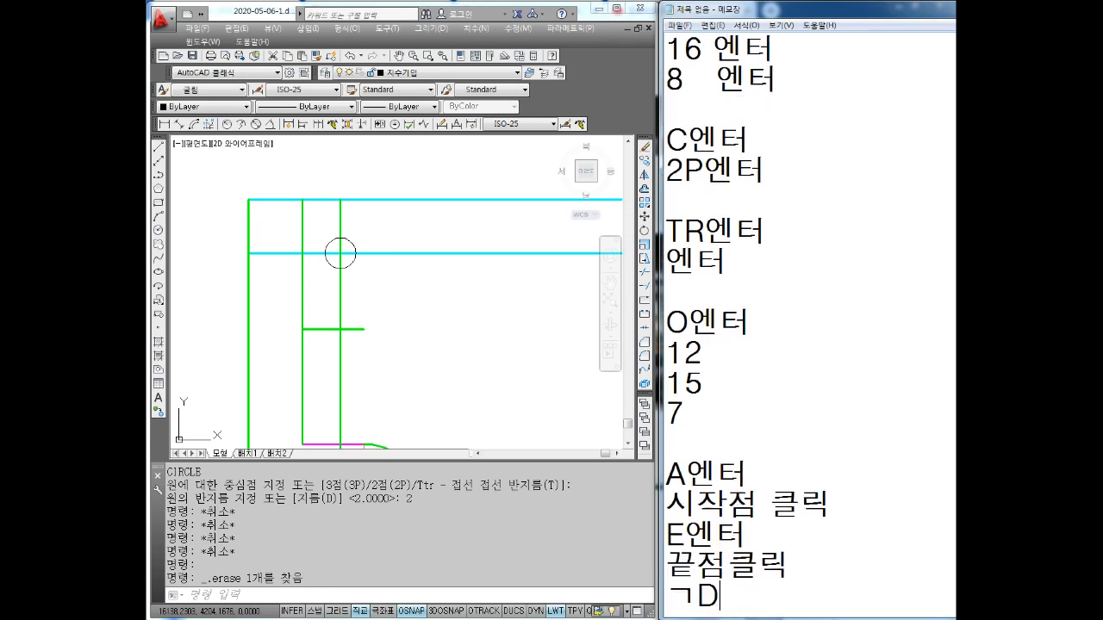
Step: Add the lines R엔터 and 20엔터 to complete the arc notes, then return to the AutoCAD drawing
text(ㄱDP)
text(D)
text(엔터)
key(Return)
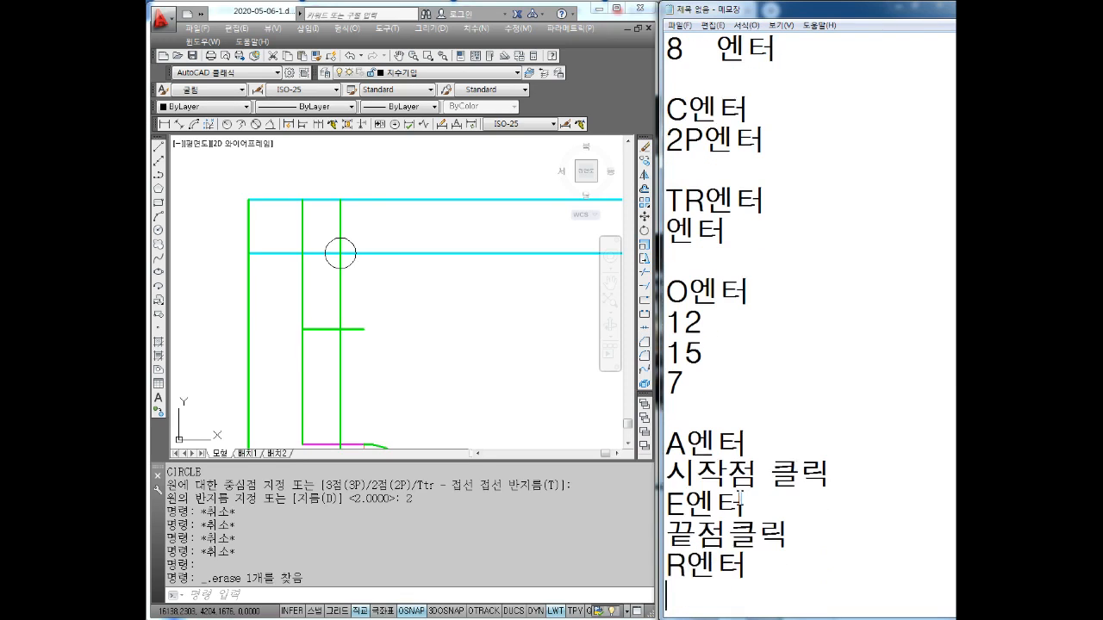
text(20엔터)
key(Return)
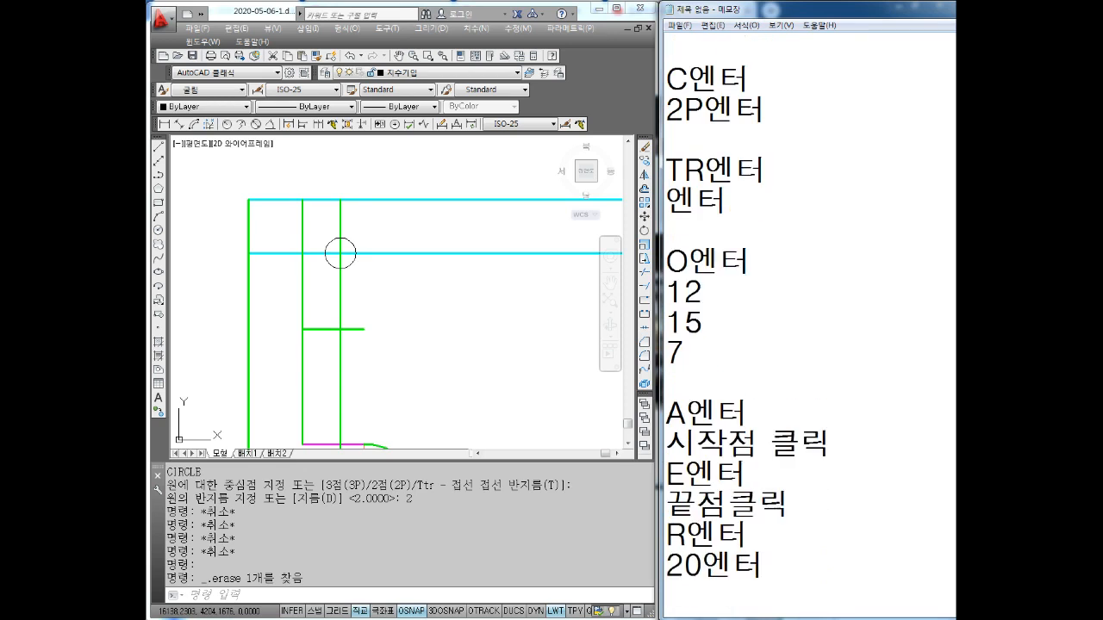
click(371, 252)
Step: Draw a start-end-radius arc of radius 20 from the small circle's centre to the left end of the short horizontal line above the slot
middle_drag(307, 206, 323, 264)
middle_drag(367, 345, 367, 310)
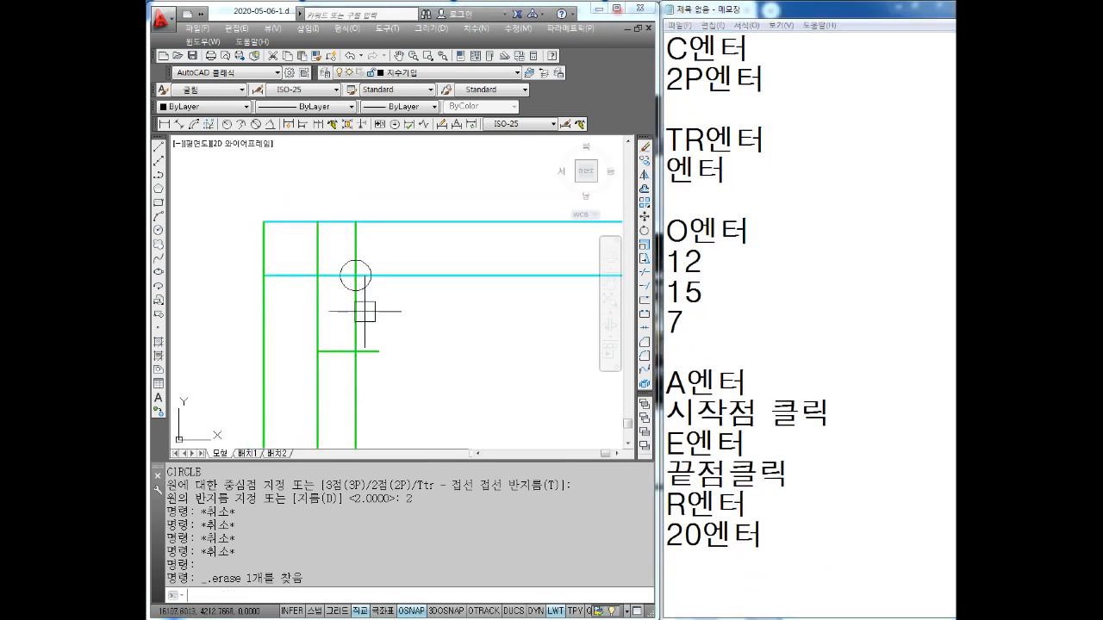
key(Escape)
key(Escape)
text(a)
key(Return)
scroll(371, 308, up, 2)
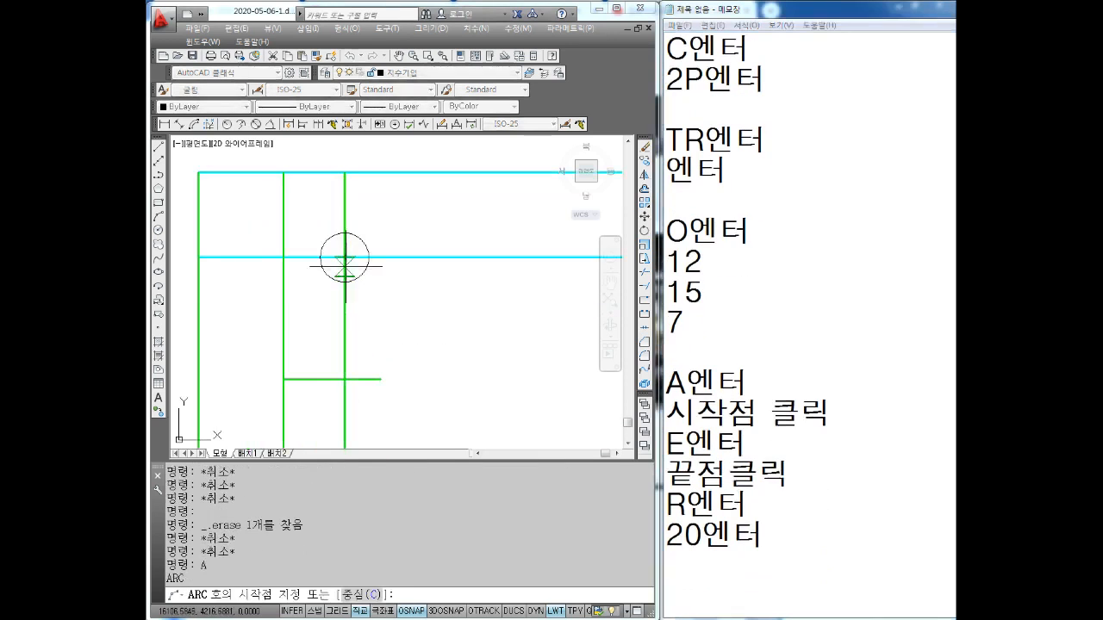
click(345, 257)
text(e)
key(Return)
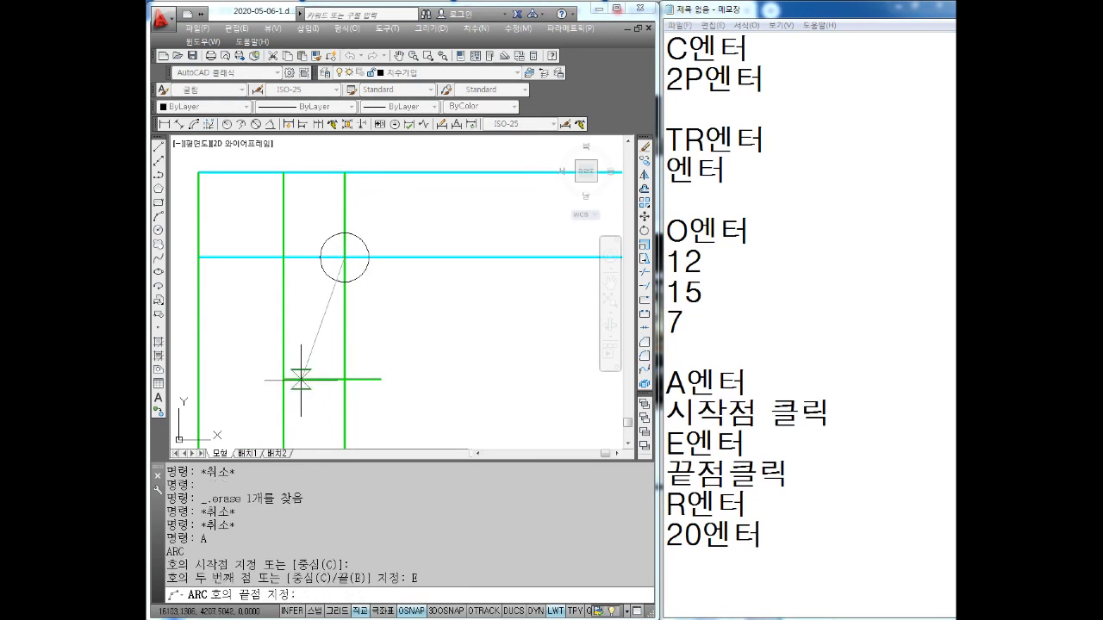
click(272, 428)
text(r)
key(Return)
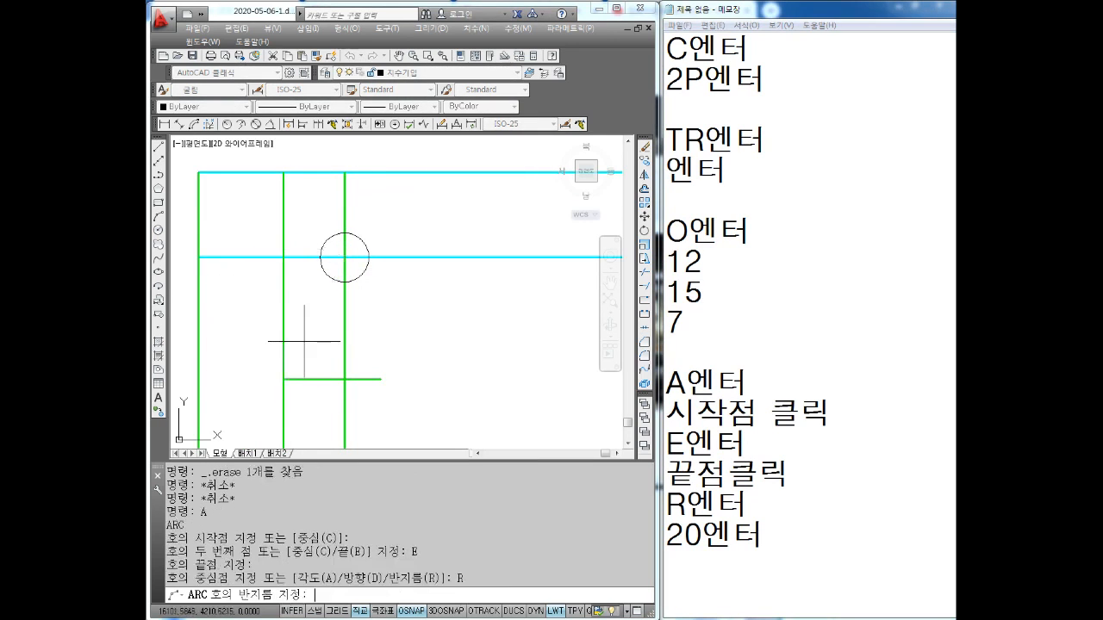
text(20)
key(Return)
key(Escape)
key(Escape)
Step: Move the new radius 20 arc to the 외형선 layer
click(306, 338)
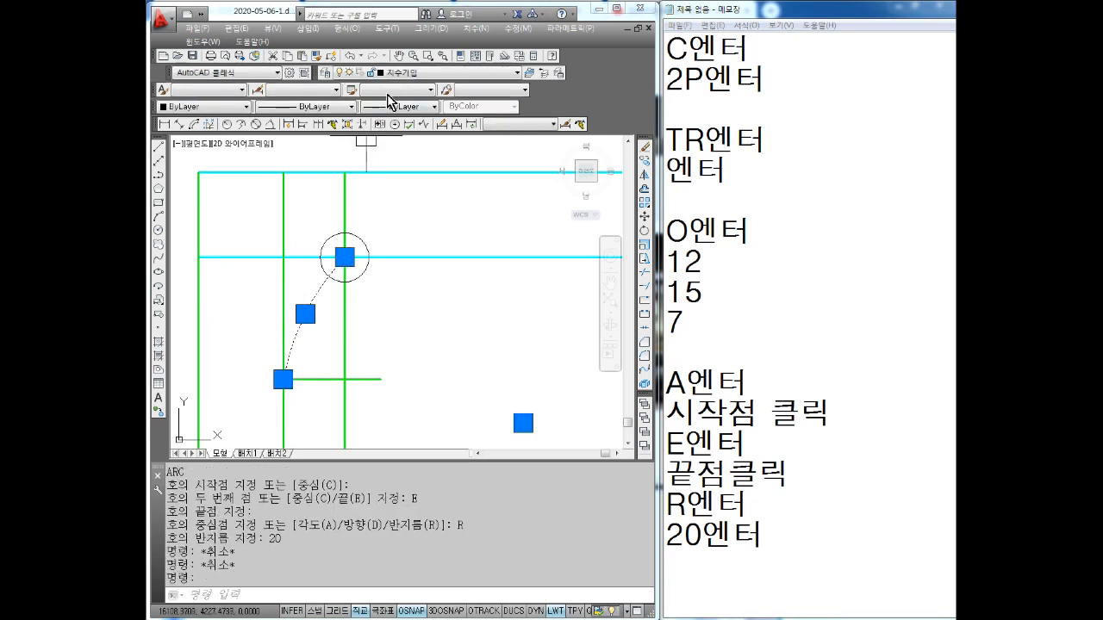
click(406, 73)
click(405, 126)
key(Escape)
key(Escape)
scroll(383, 225, down, 2)
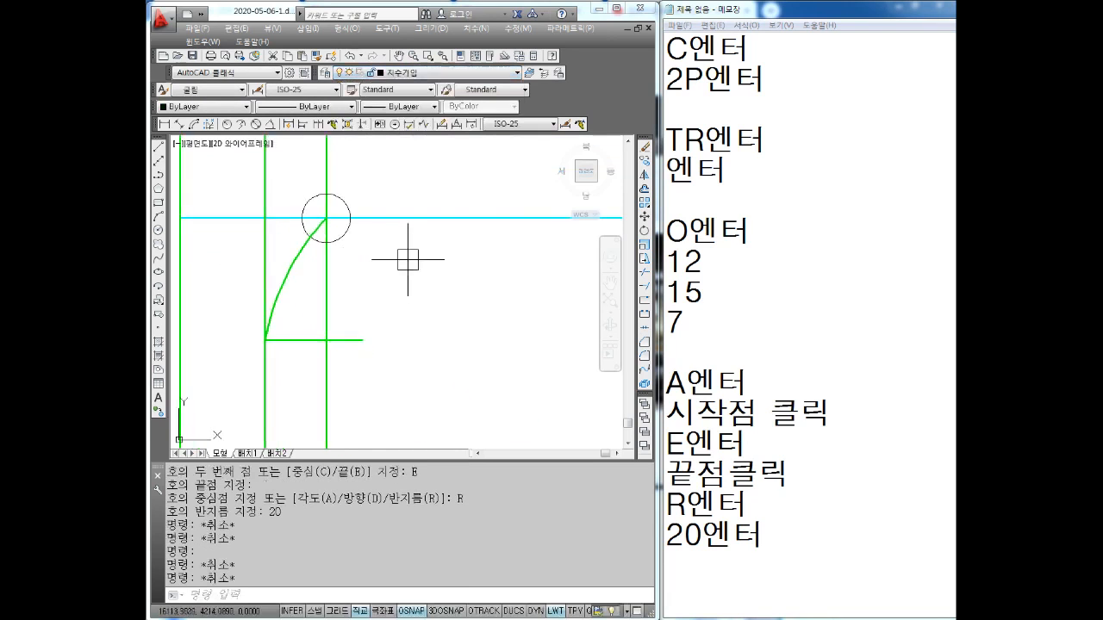
scroll(379, 259, up, 2)
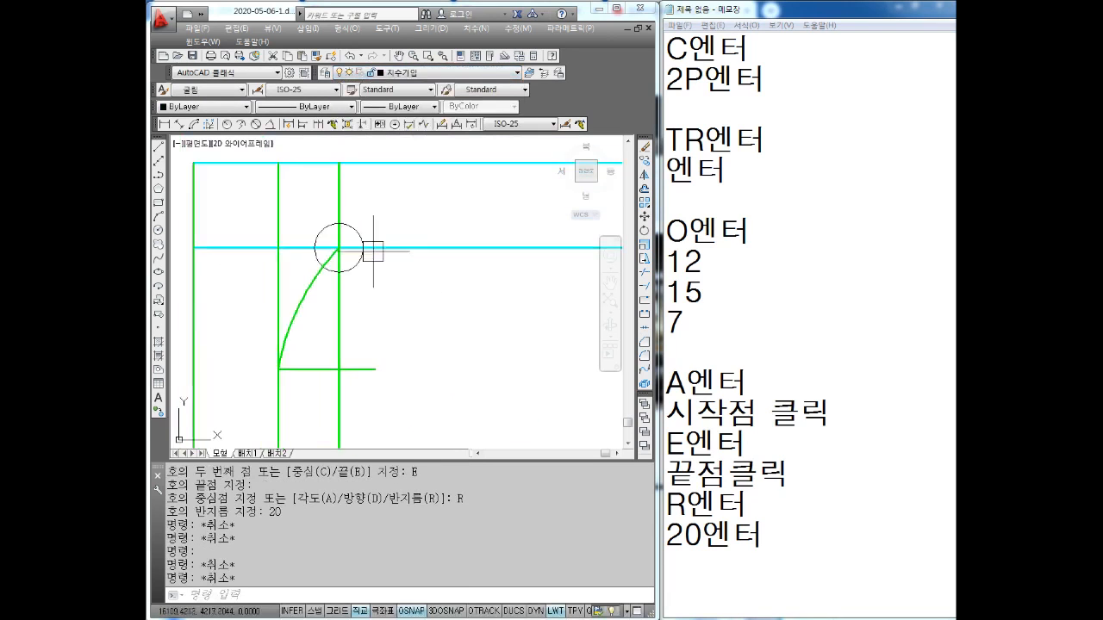
Step: Delete the radius 2 construction circle at the upper end of the new arc
key(Escape)
key(Escape)
click(361, 224)
key(Delete)
key(Escape)
key(Escape)
Step: Trim the offset vertical and horizontal lines back around the radius 20 arc, including the short horizontal line's overhang and the vertical portion below it
text(TR)
key(Return)
key(Return)
click(301, 212)
click(263, 227)
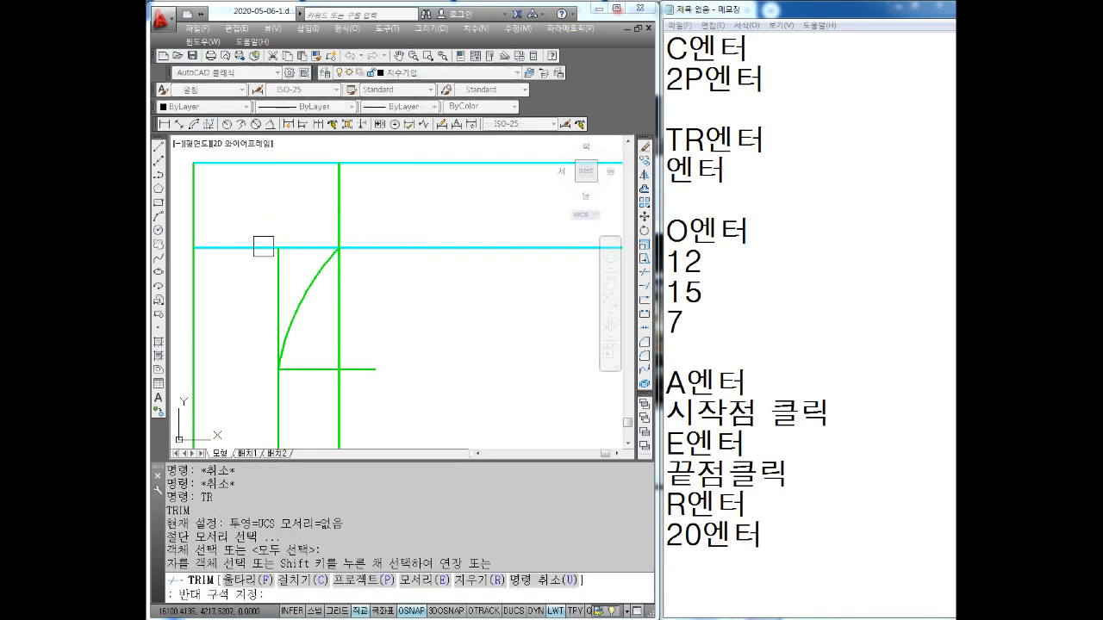
click(303, 234)
click(249, 274)
click(349, 207)
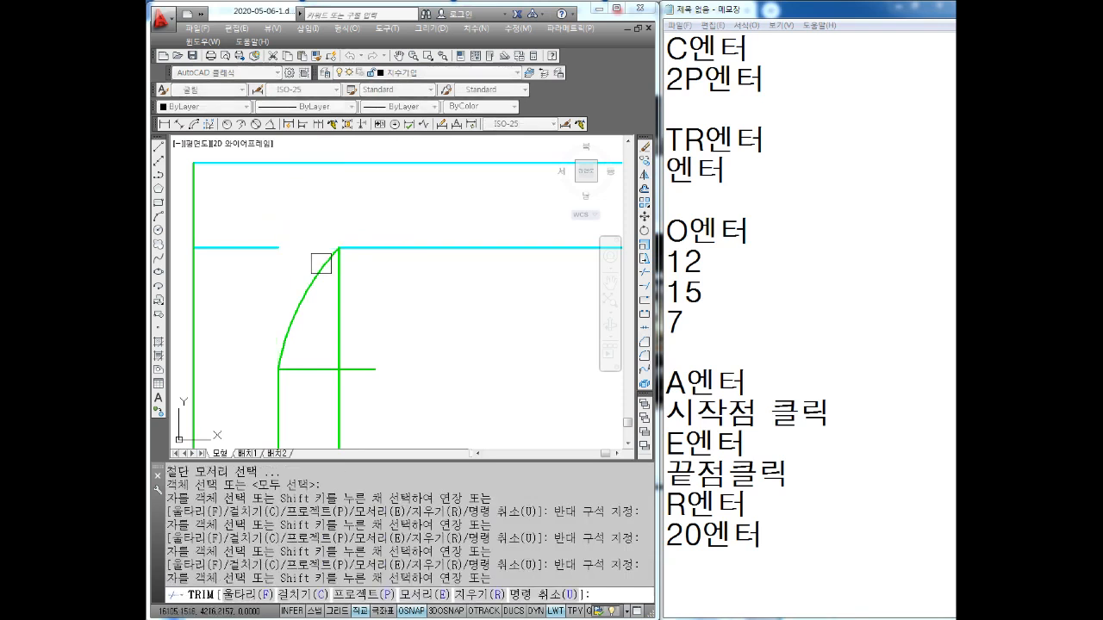
click(310, 212)
middle_drag(367, 341, 370, 278)
click(370, 278)
click(337, 330)
key(Escape)
Step: Delete the leftover vertical and short horizontal pieces beside the radius 20 arc, plus the stray horizontal piece left of it
click(354, 291)
click(319, 322)
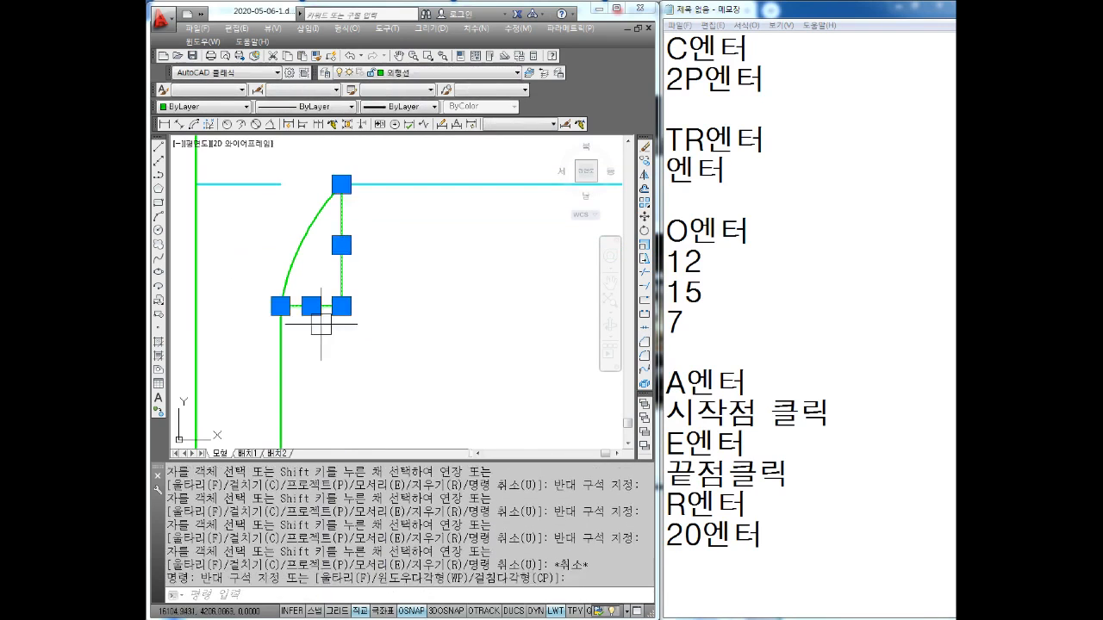
key(Delete)
click(257, 172)
click(238, 214)
key(Delete)
Step: Set the colour of the slot's magenta upper edge to ByLayer
scroll(352, 177, down, 4)
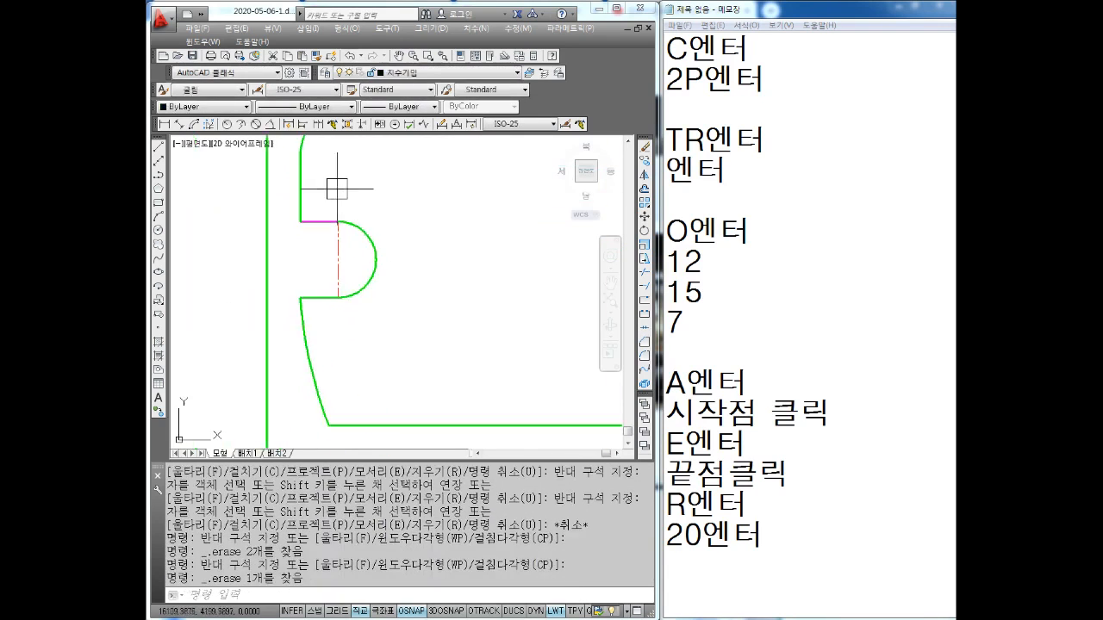
scroll(365, 320, up, 4)
middle_drag(416, 307, 411, 322)
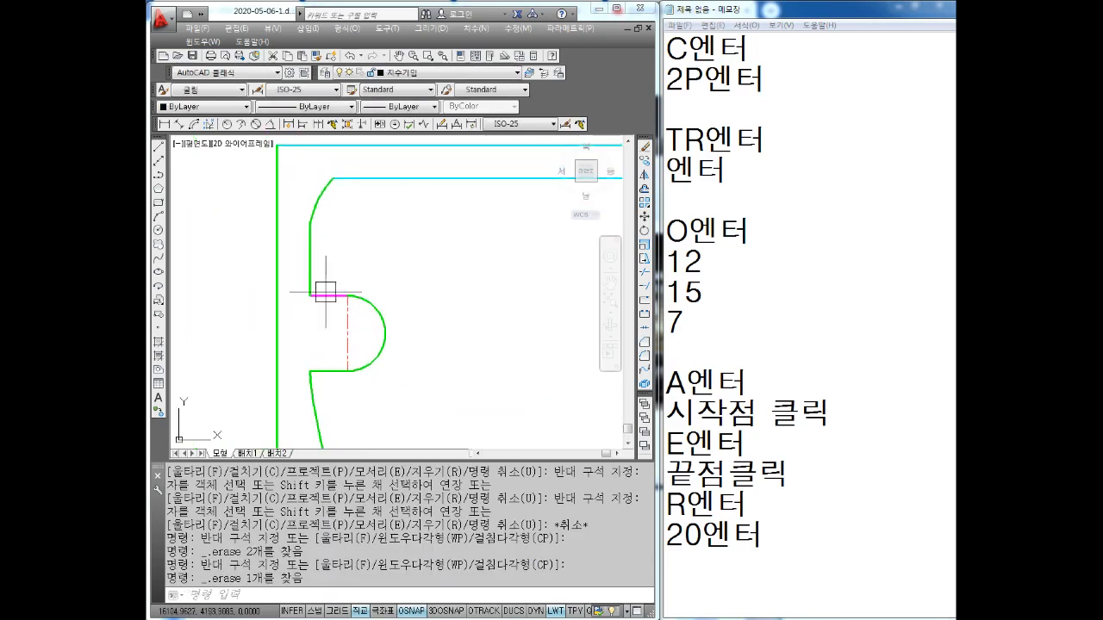
click(326, 294)
click(245, 106)
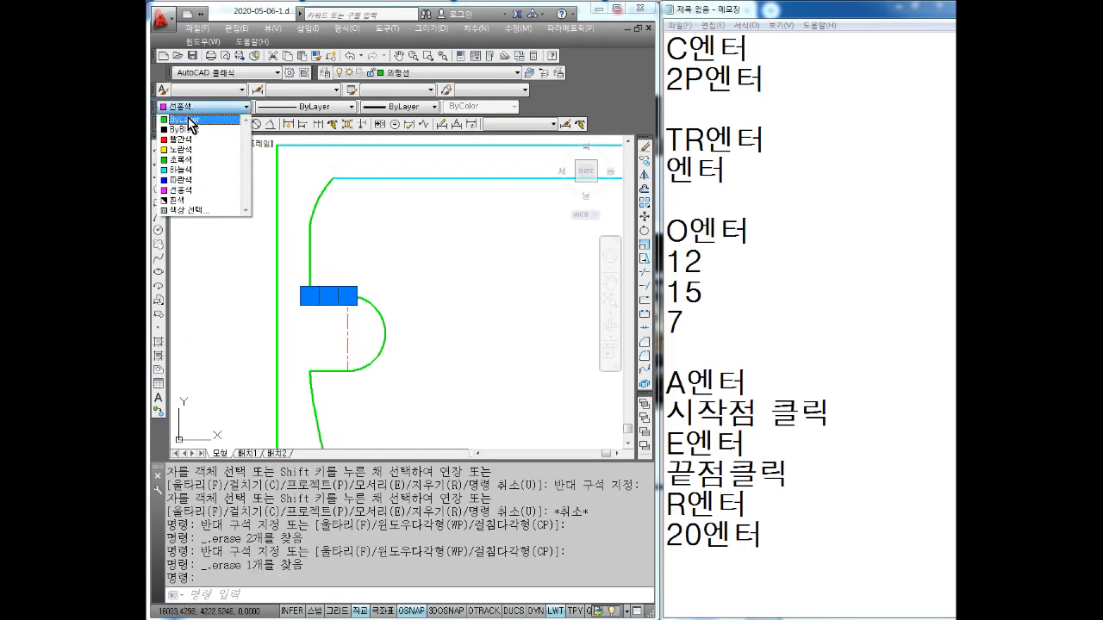
click(185, 116)
key(Escape)
Step: Set the colour of the two cyan horizontal lines at the top of the part to ByLayer
middle_drag(371, 197, 296, 248)
click(393, 175)
click(330, 251)
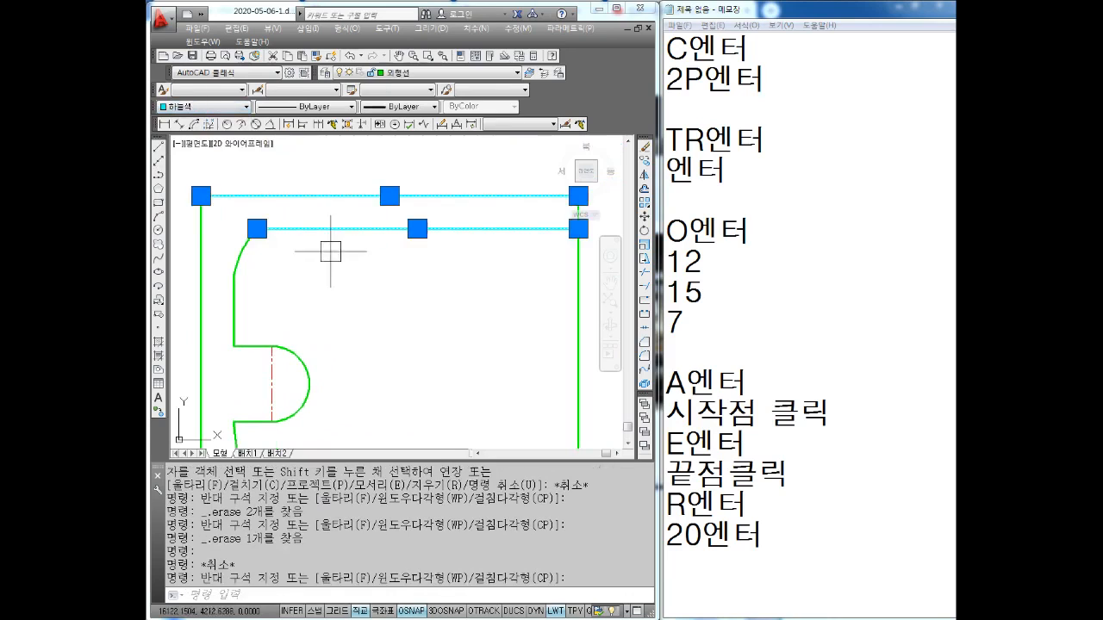
click(205, 110)
click(184, 119)
key(Escape)
key(Escape)
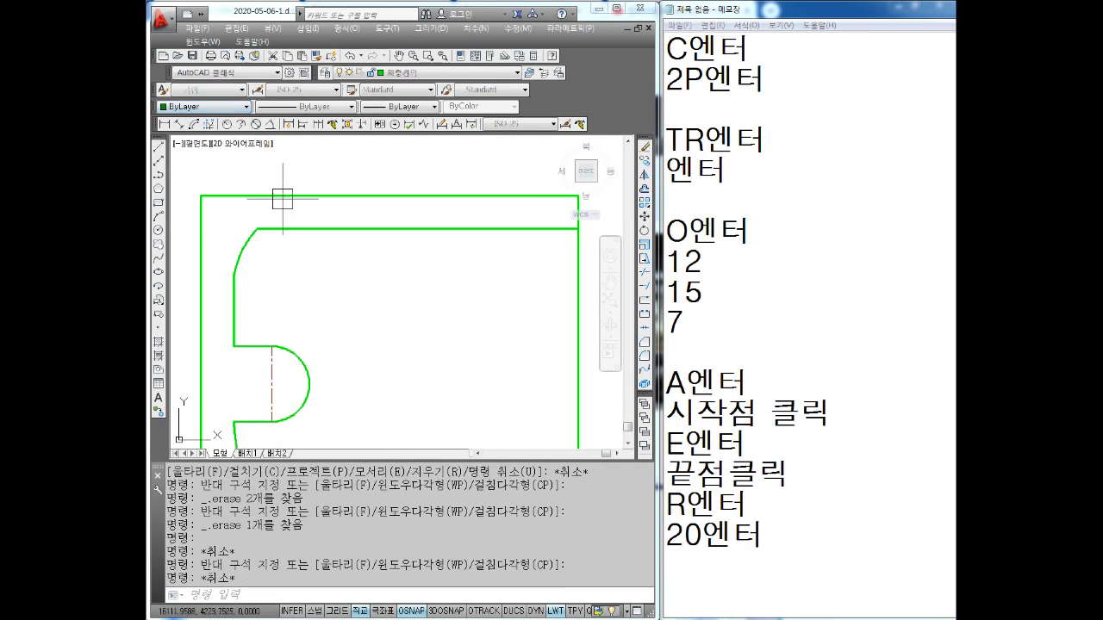
scroll(374, 256, down, 3)
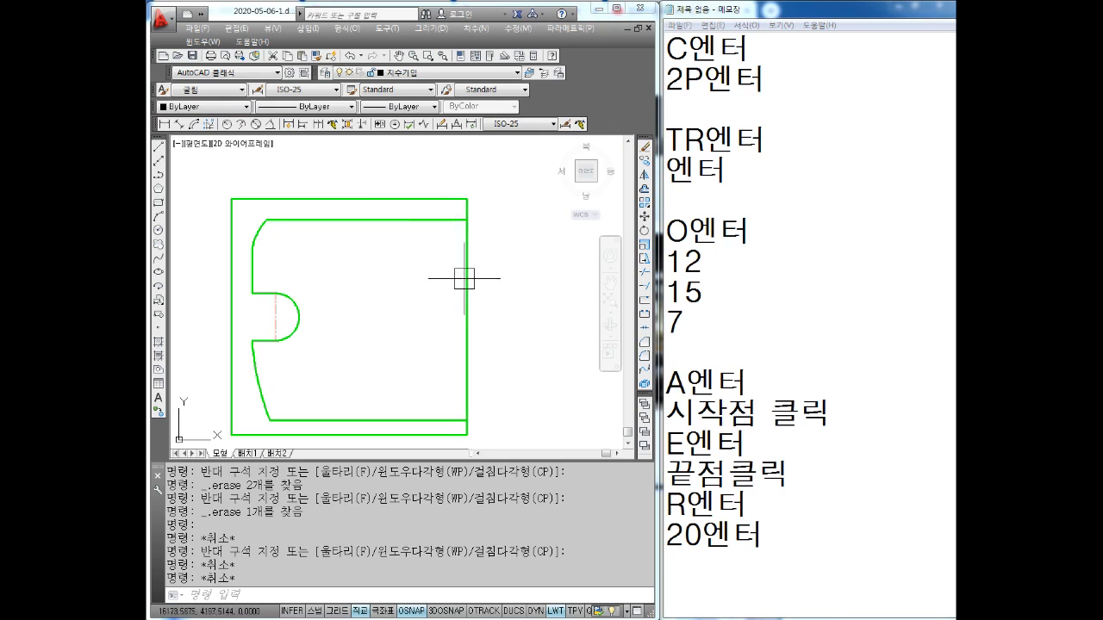
middle_drag(474, 307, 460, 289)
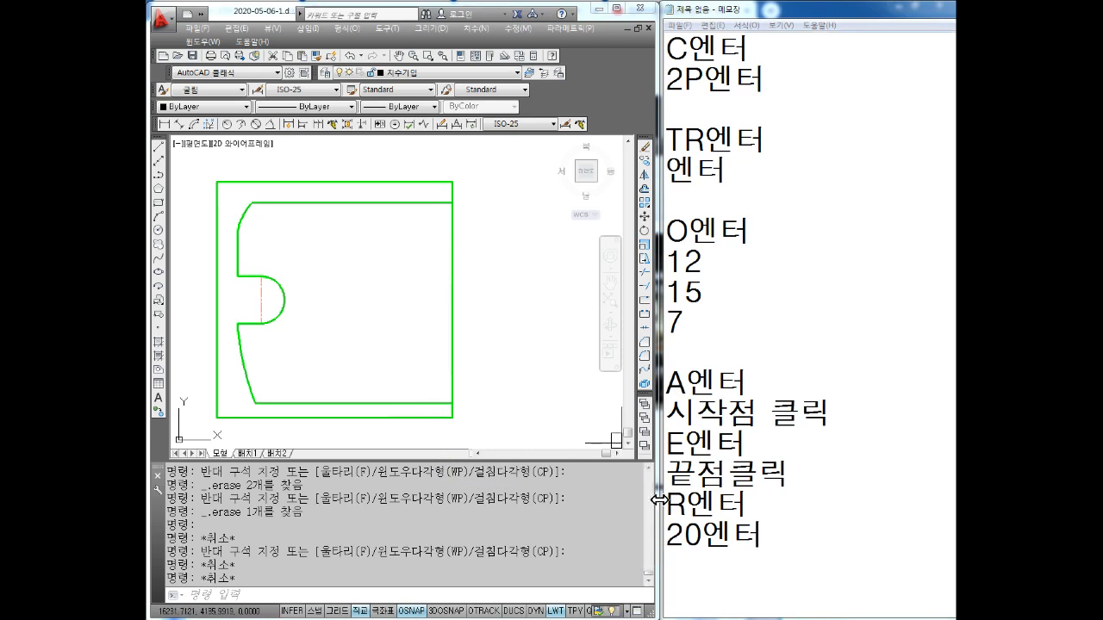
Step: In Notepad, leave a blank line below 20엔터 and add the lines O엔터 and 4엔터
click(727, 548)
key(Return)
key(Return)
key(Return)
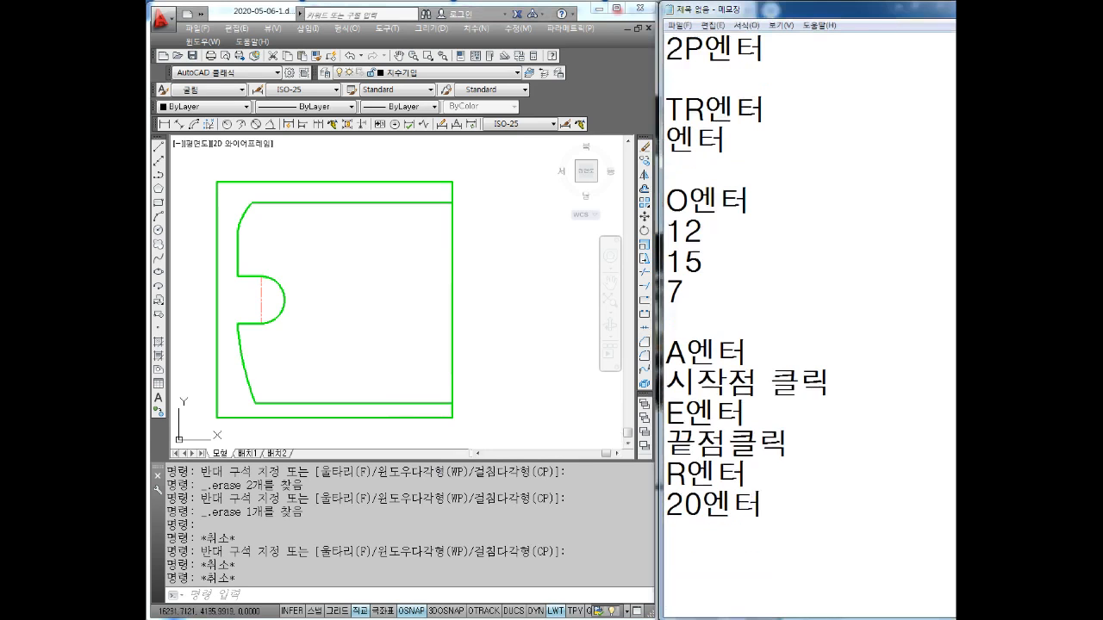
text(O엔터)
key(Return)
text(4ㅇ엔터)
key(Return)
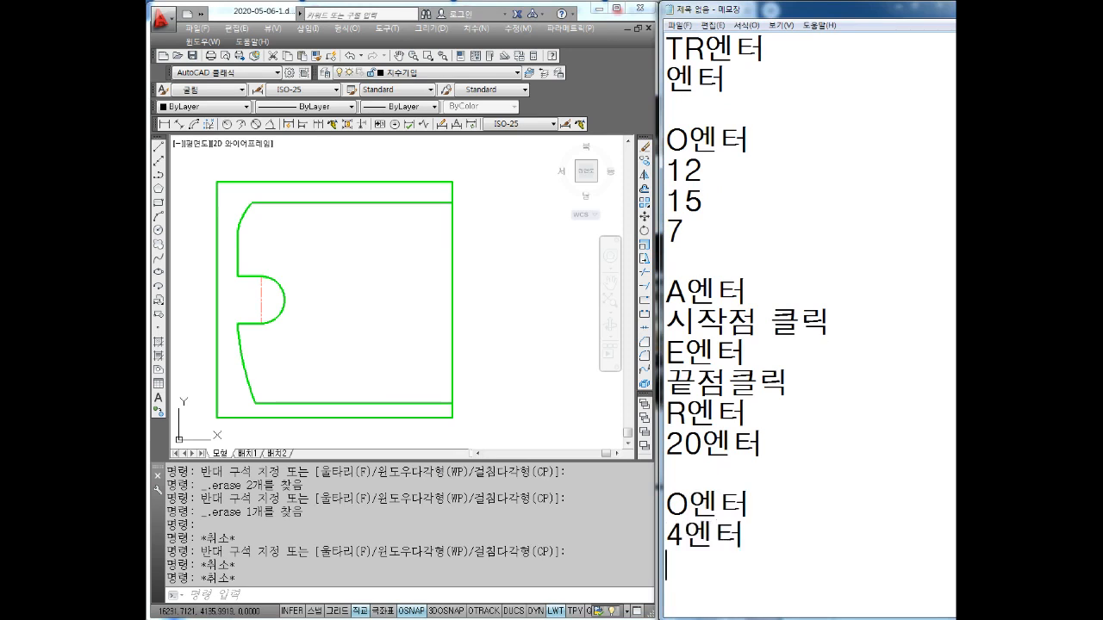
Step: In the AutoCAD drawing, offset the outer square's right edge inward by 4
click(520, 351)
key(Escape)
key(Escape)
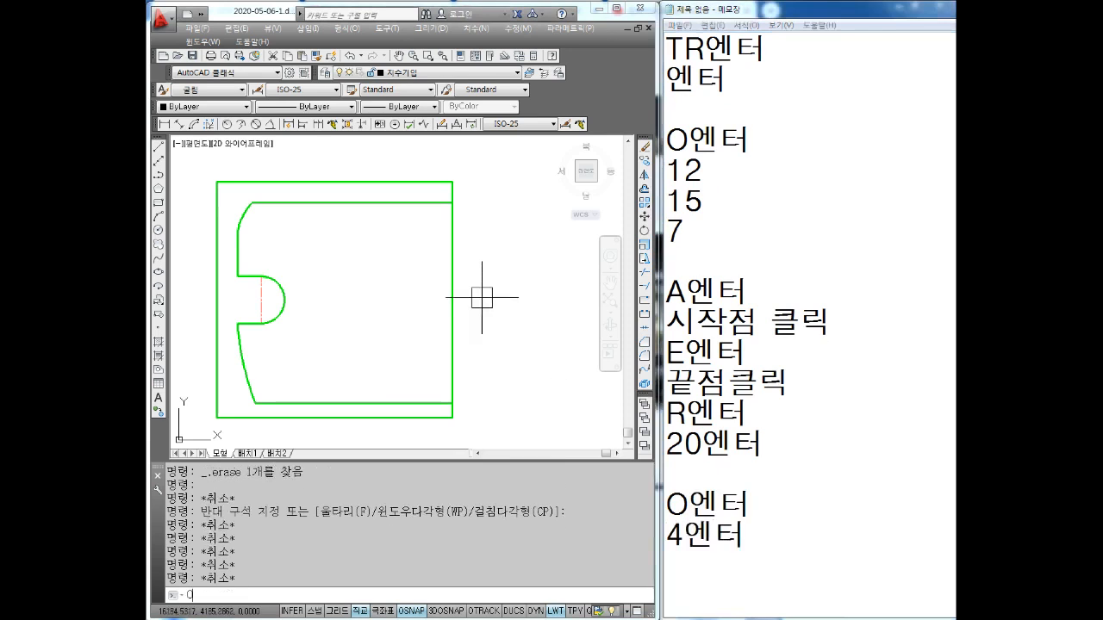
text(o)
key(Return)
text(4)
key(Return)
click(448, 262)
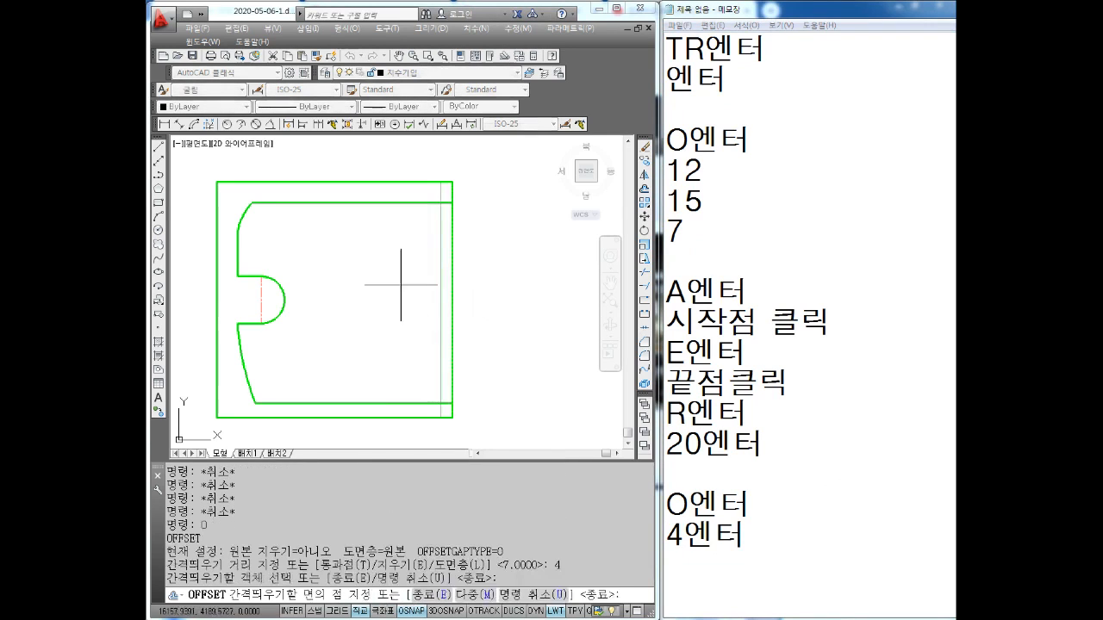
click(400, 288)
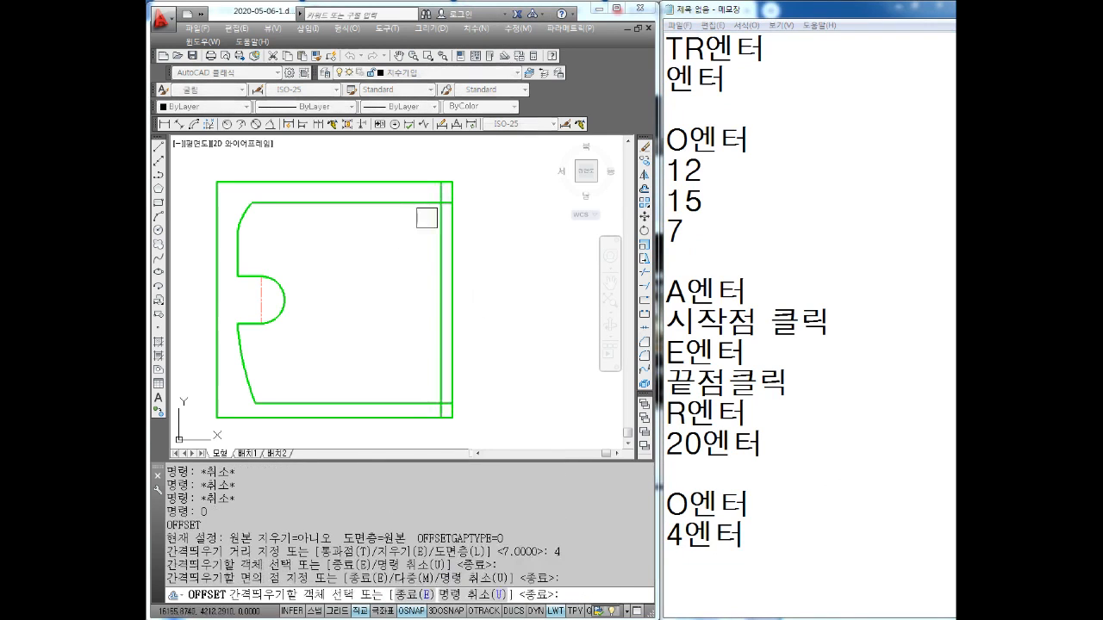
scroll(429, 199, up, 4)
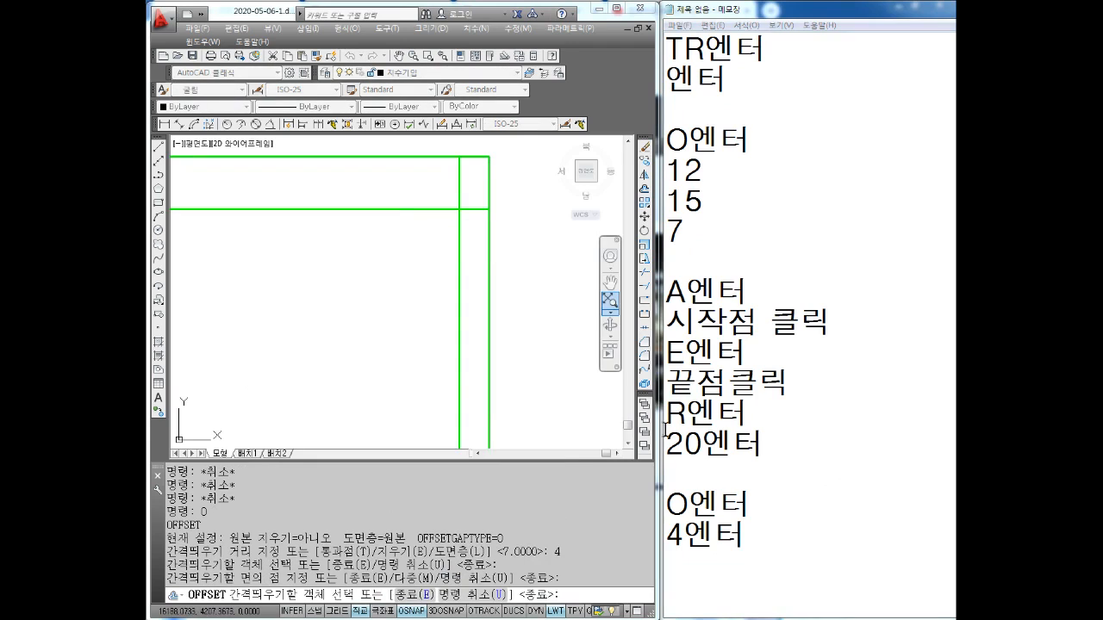
Step: In Notepad, leave a blank line below 4엔터 and add the lines F엔터, R엔터 and 6엔터
click(701, 562)
key(Return)
key(Return)
key(Return)
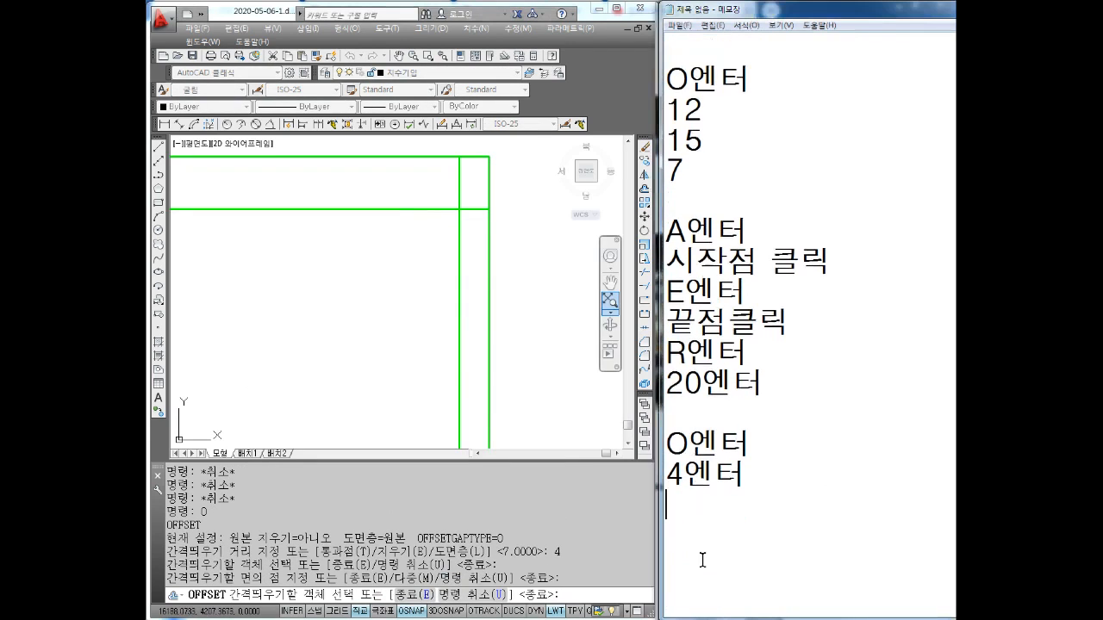
text(F엔터)
key(Return)
text(R엔터)
key(Return)
text(6엔터)
key(Return)
Step: Complete the fillet notes with T엔터 on two lines, followed by 2개의 직선 클릭
text(T엔터)
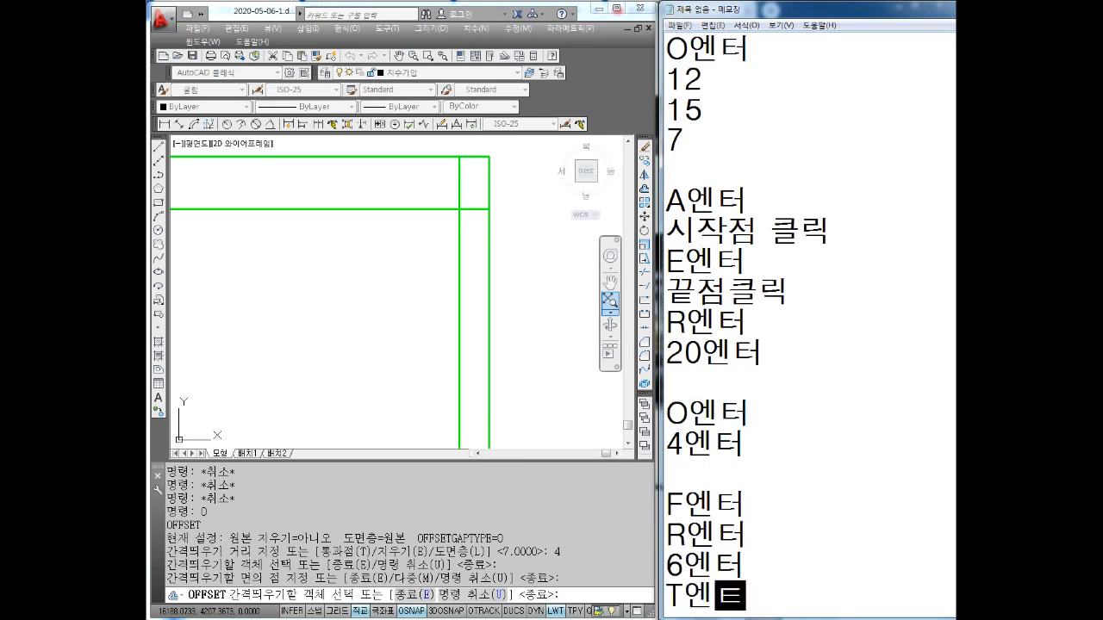
key(Return)
text(T엔터)
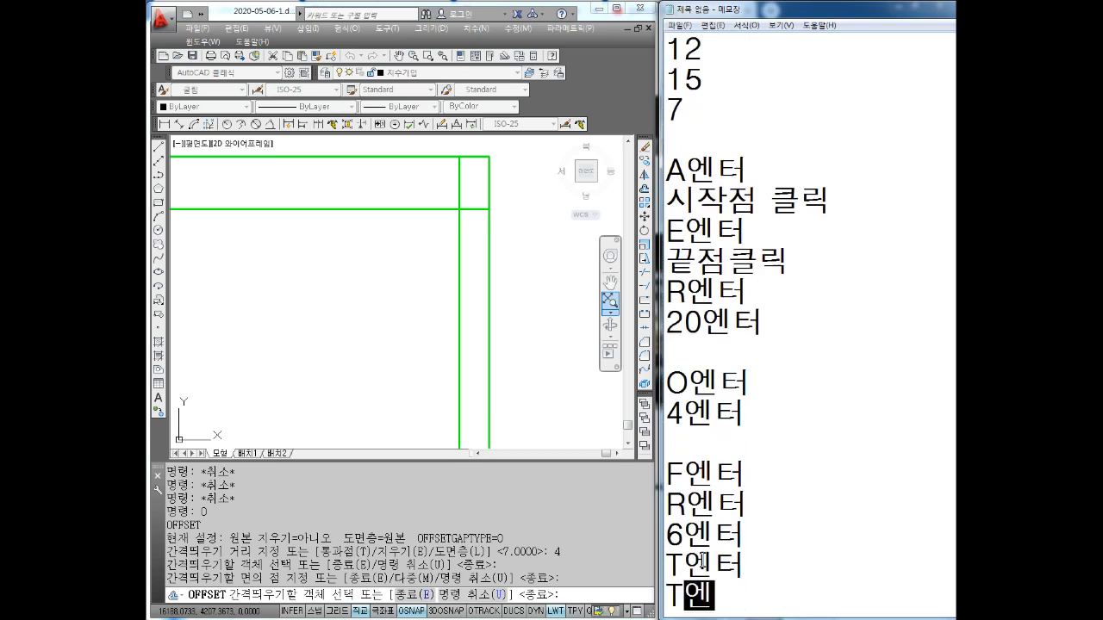
key(Return)
text(2개의 직선 클릭)
key(Return)
key(Return)
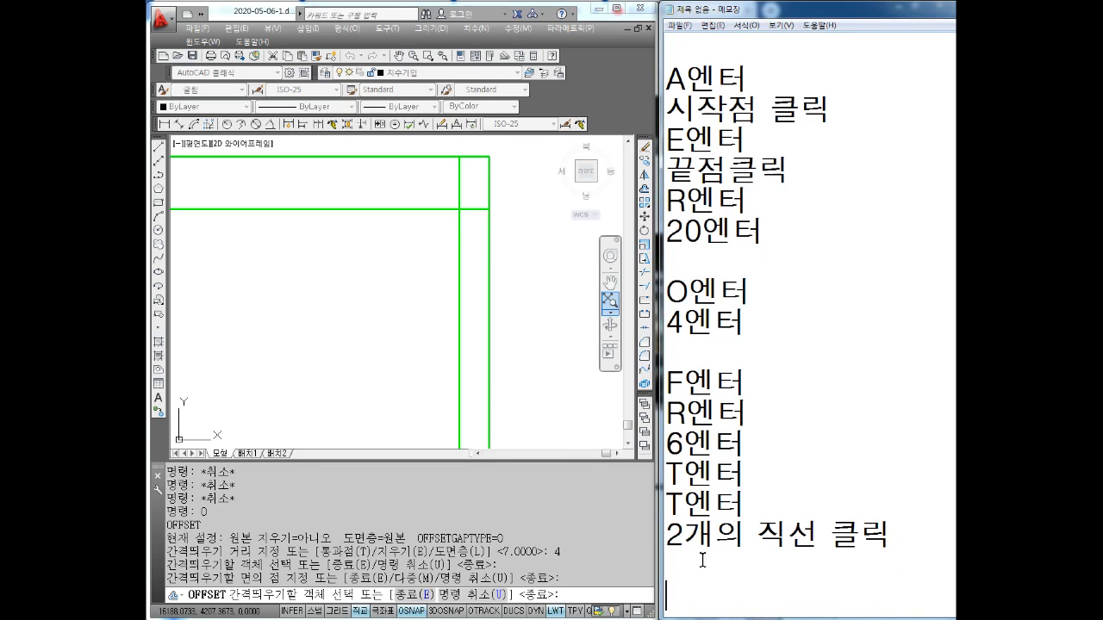
Step: Back in AutoCAD, fillet the inner profile's upper right corner with radius 6 in Trim (자르기) mode
click(200, 274)
middle_drag(395, 274, 391, 290)
key(Escape)
key(Escape)
key(Escape)
text(F)
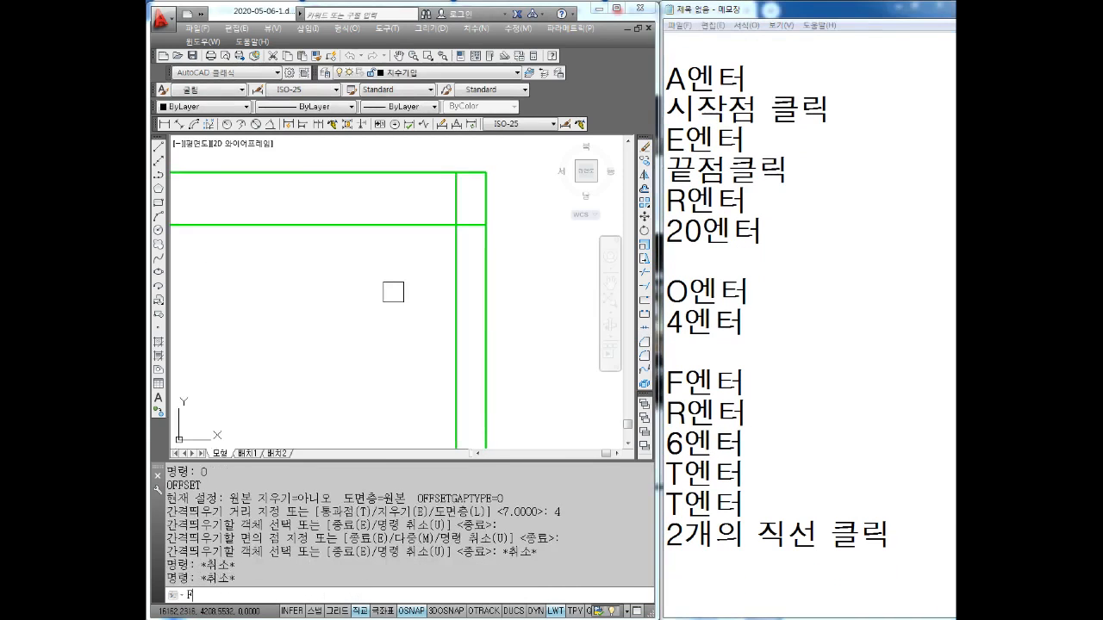
key(Return)
text(R)
key(Return)
text(6)
key(Return)
key(t)
key(Return)
key(t)
key(Return)
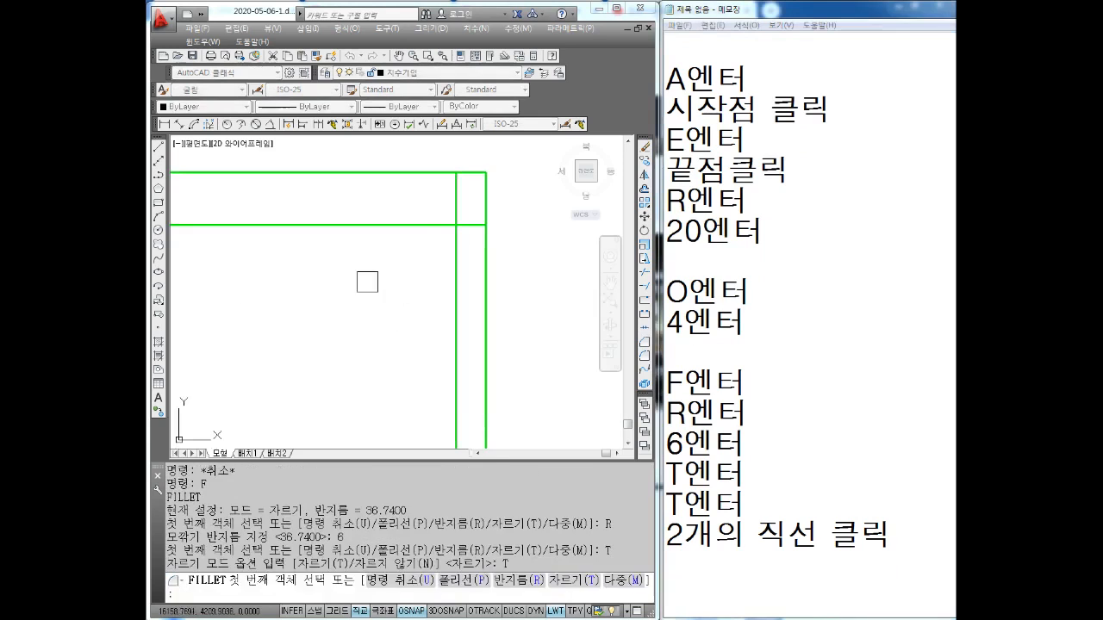
click(420, 217)
click(448, 288)
key(Escape)
Step: Set the colour of the outer square's bottom edge to 하늘색 (cyan)
scroll(451, 252, down, 2)
scroll(451, 253, down, 3)
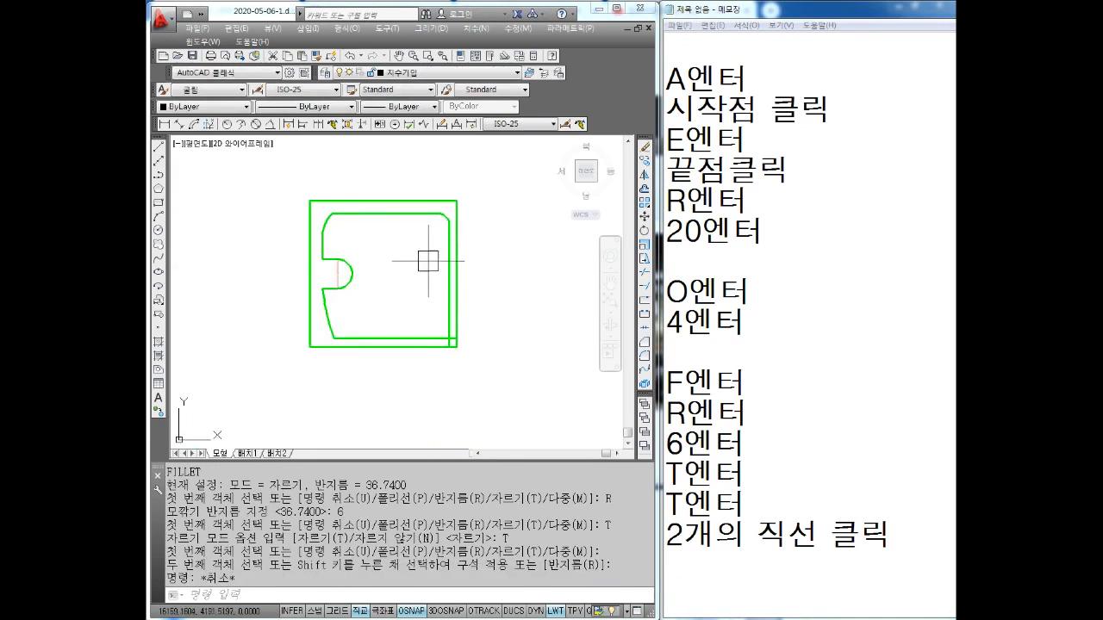
scroll(432, 264, up, 2)
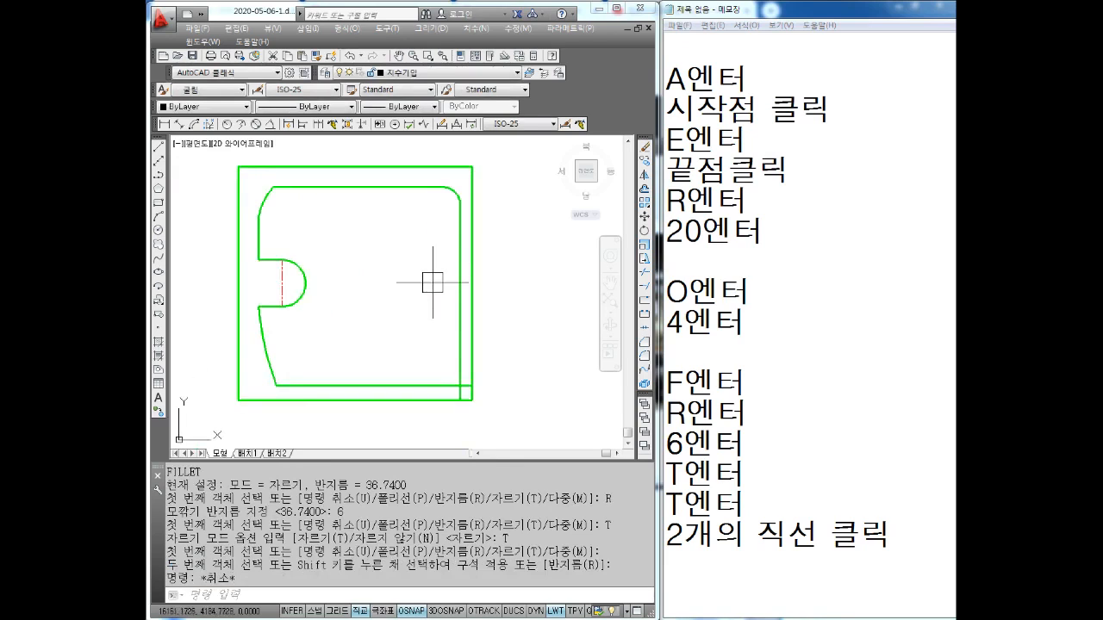
scroll(431, 289, up, 3)
scroll(450, 308, down, 3)
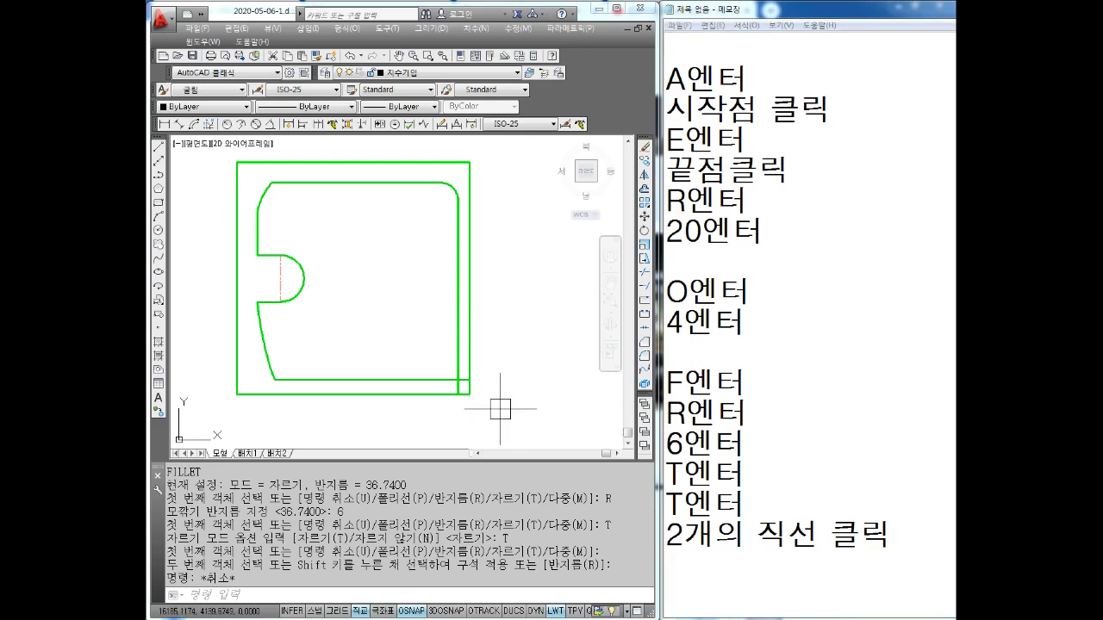
click(432, 389)
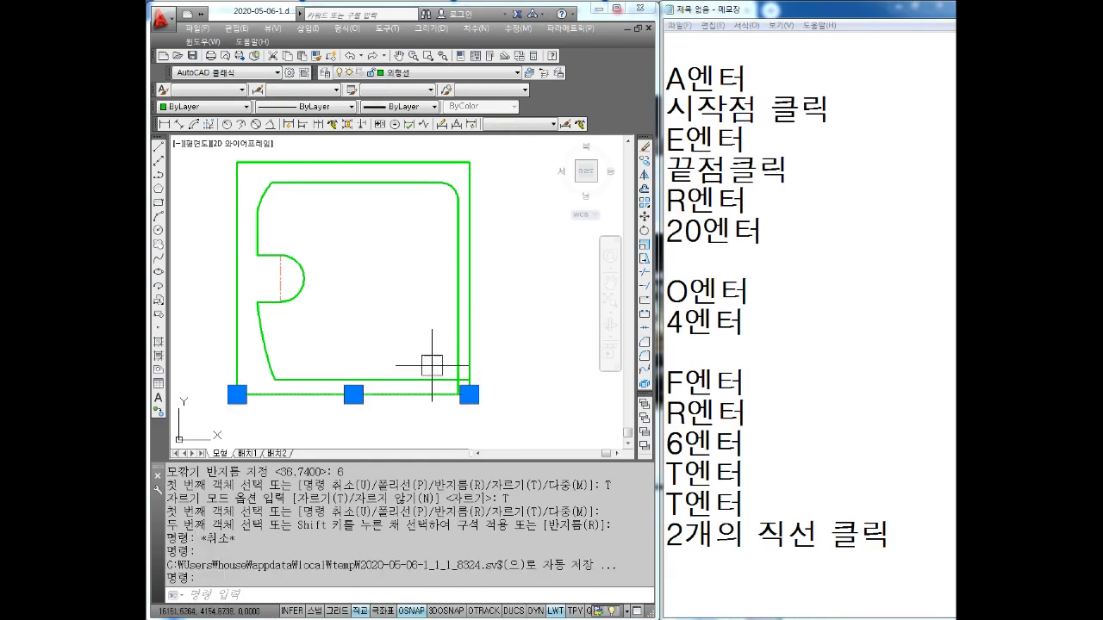
click(207, 106)
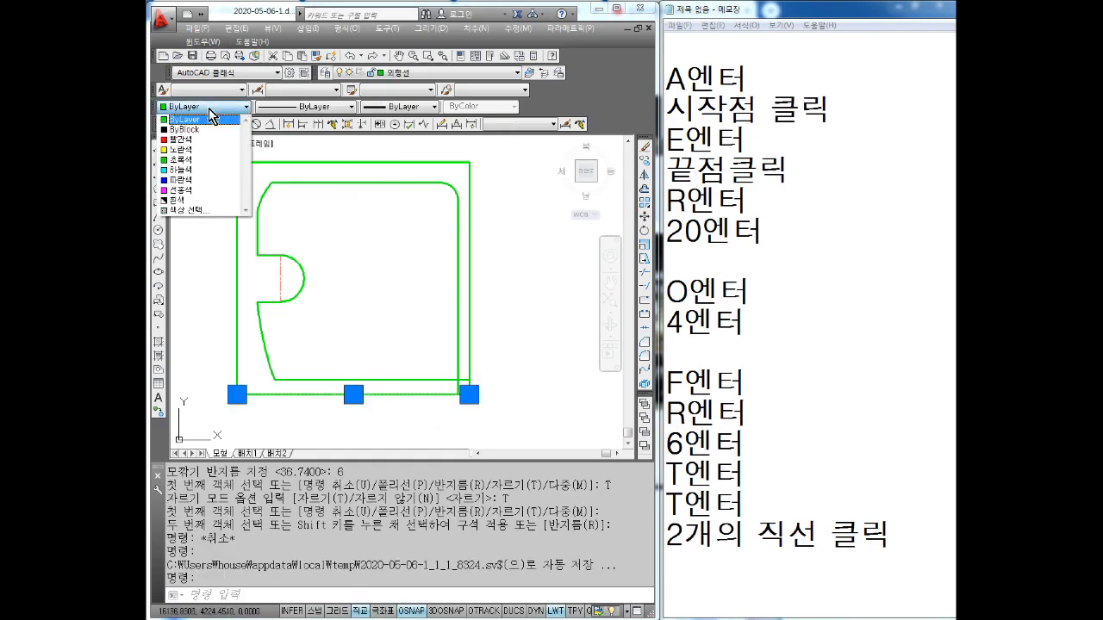
click(190, 171)
key(Escape)
key(Escape)
key(Escape)
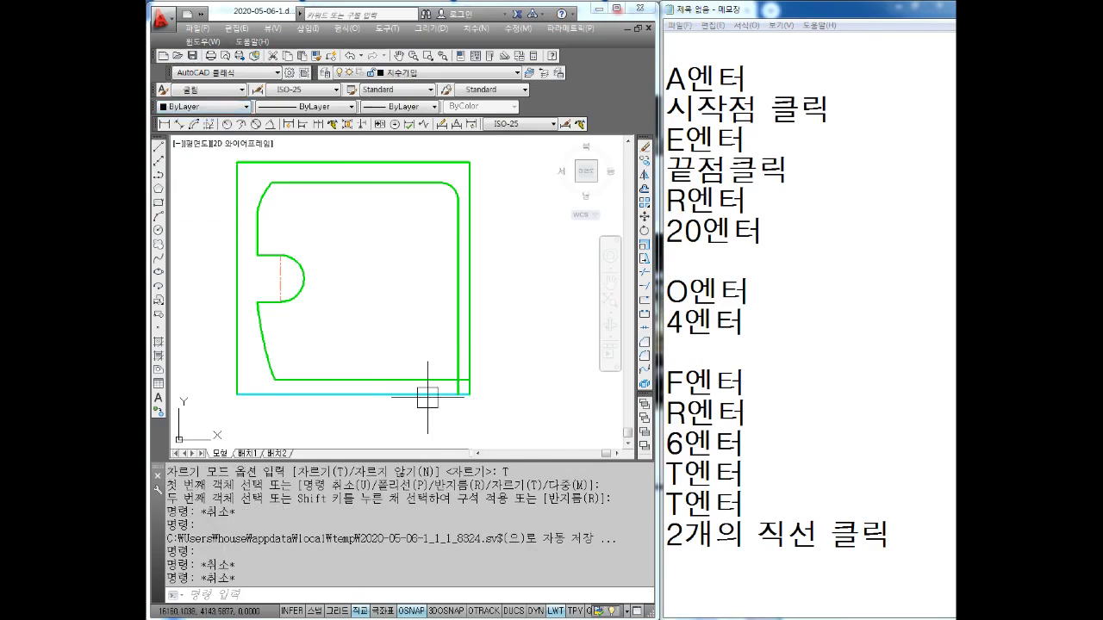
Step: In Notepad, leave a blank line below the fillet notes and add the lines O엔터, 10엔터 and 40엔터
click(694, 583)
text(O엔터)
key(Return)
text(10엔터)
key(Return)
text(40엔엔터)
key(Return)
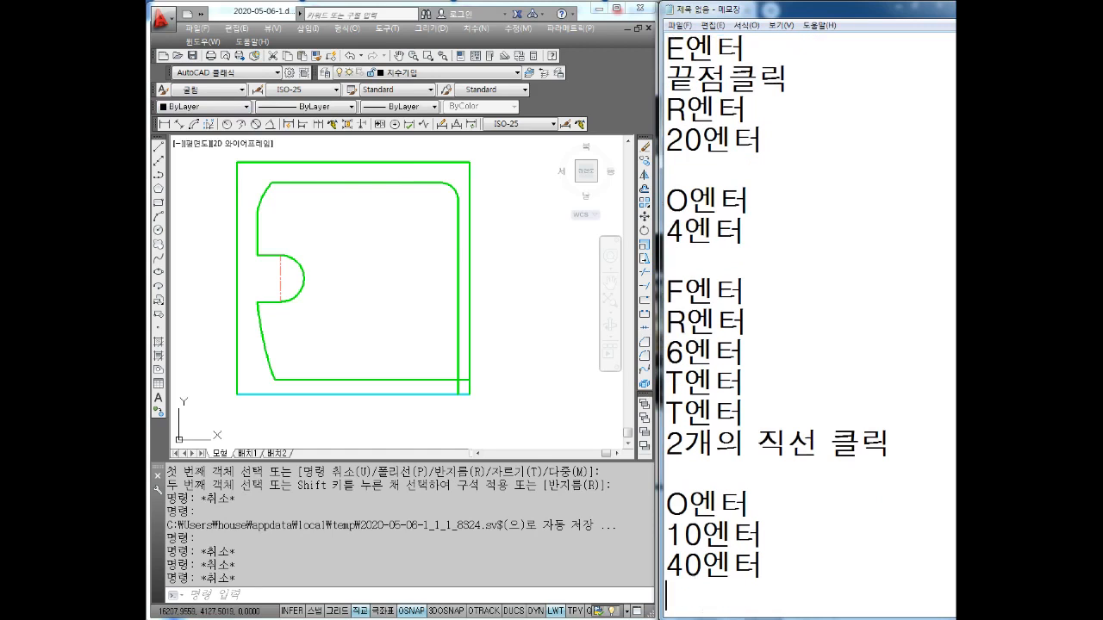
Step: Back in AutoCAD, offset the outer square's cyan bottom edge upward by 10
click(458, 352)
key(Escape)
key(Escape)
key(Escape)
key(Escape)
text(O)
key(Return)
text(10)
key(Return)
scroll(478, 358, up, 2)
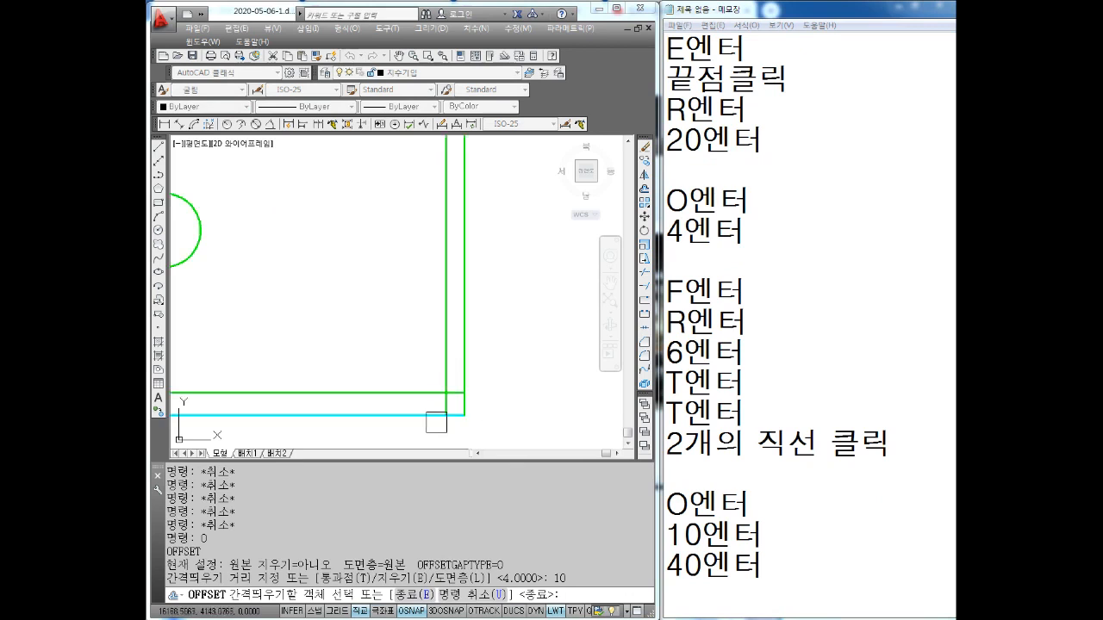
click(400, 415)
click(397, 319)
key(Escape)
key(Escape)
key(Escape)
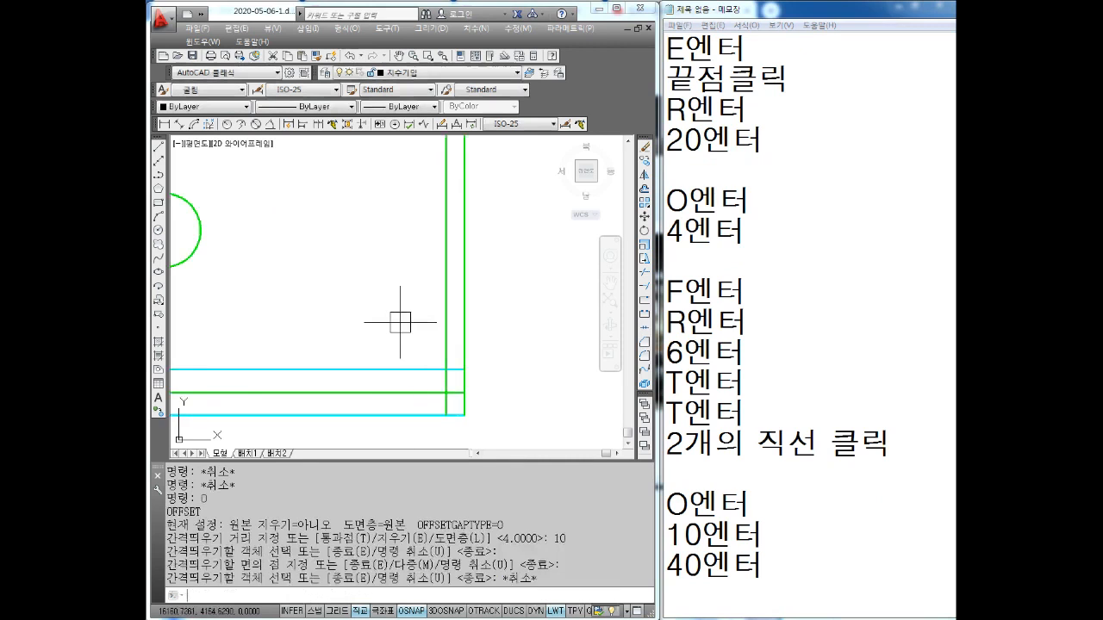
Step: Offset the outer square's bottom edge upward by 40
text(O)
key(Return)
text(40)
key(Return)
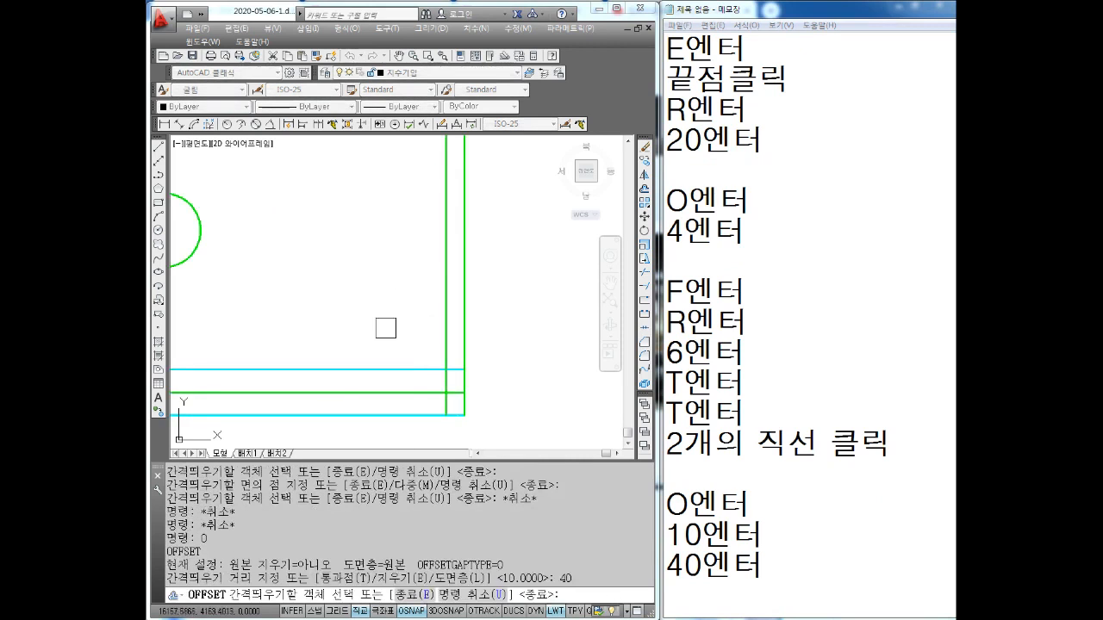
click(351, 409)
click(370, 260)
scroll(369, 264, down, 2)
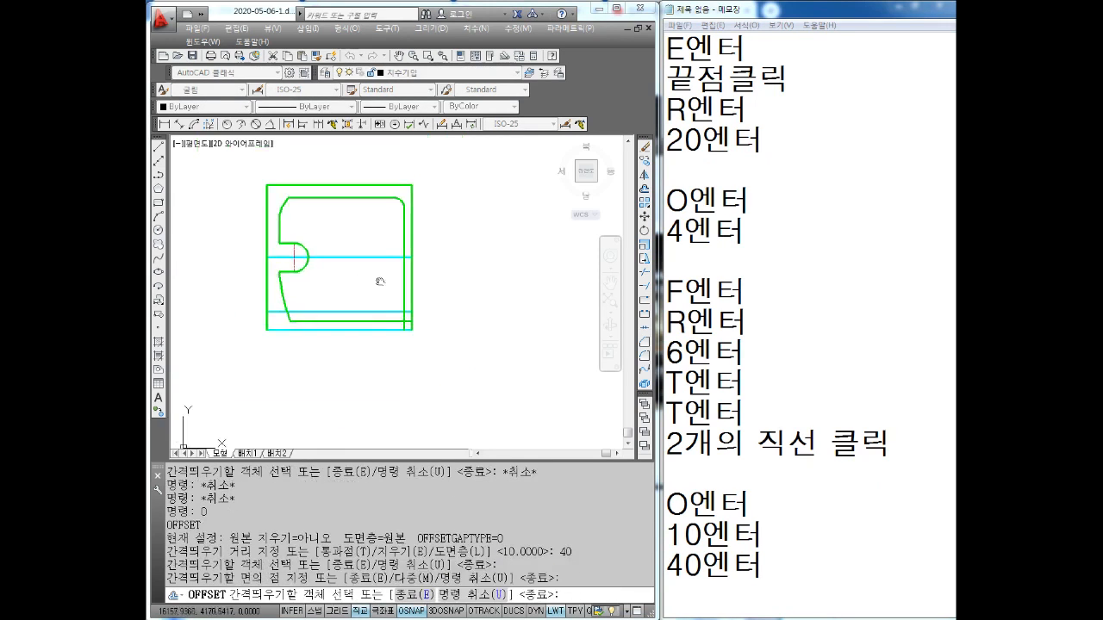
key(Escape)
key(Escape)
key(Escape)
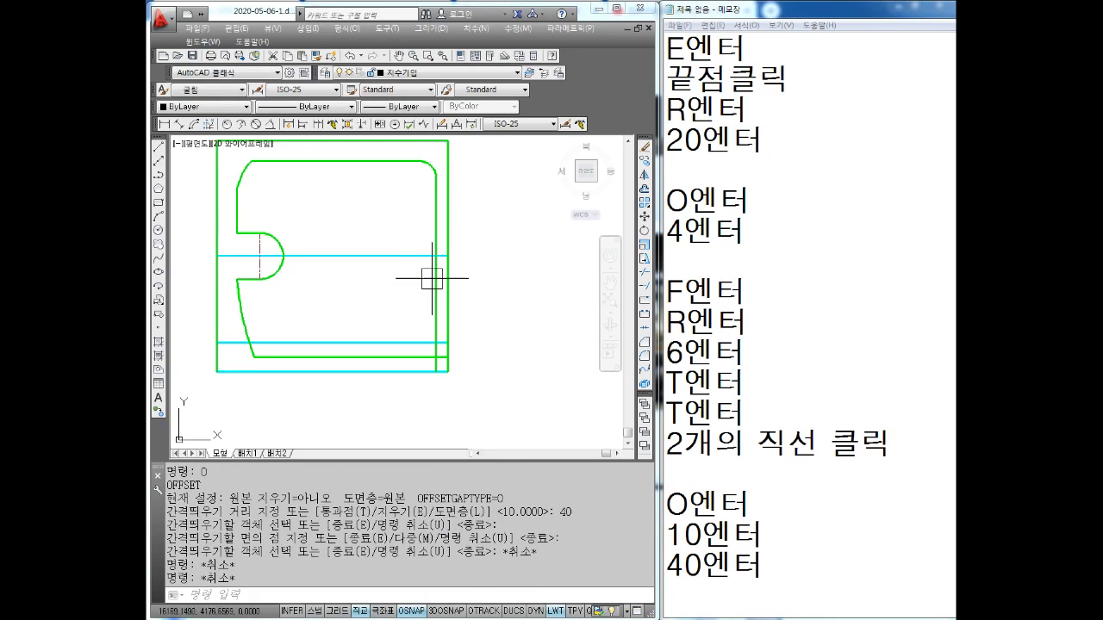
Step: Draw a radius 1 marker circle where the 40 offset line crosses the inner profile's right edge
scroll(451, 288, up, 4)
key(Escape)
key(Escape)
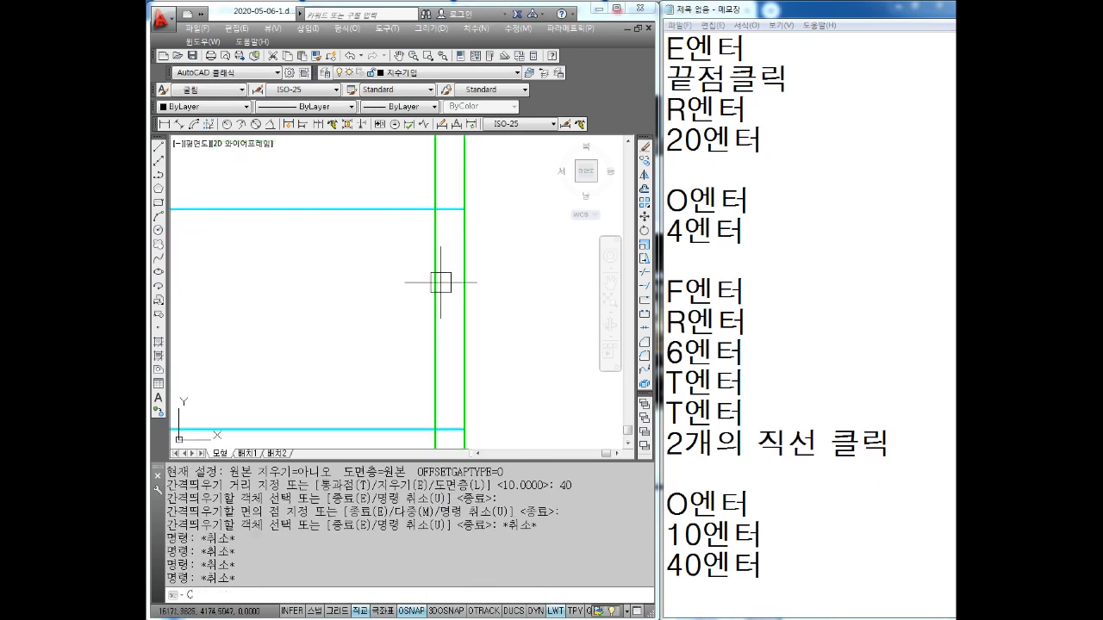
text(C)
key(Return)
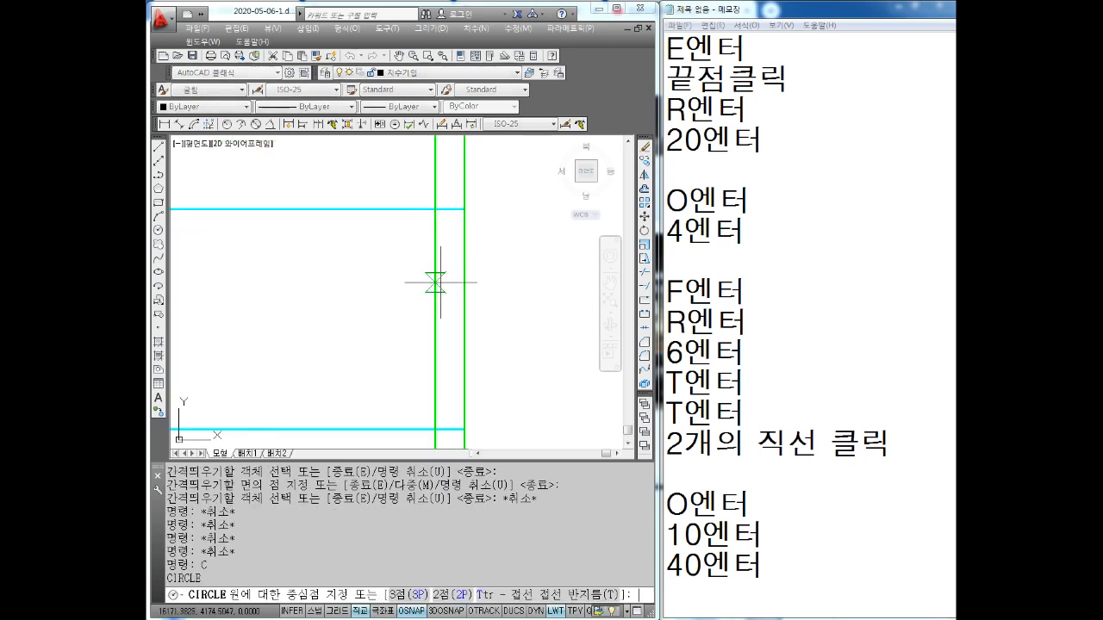
click(435, 209)
text(1)
key(Return)
key(Return)
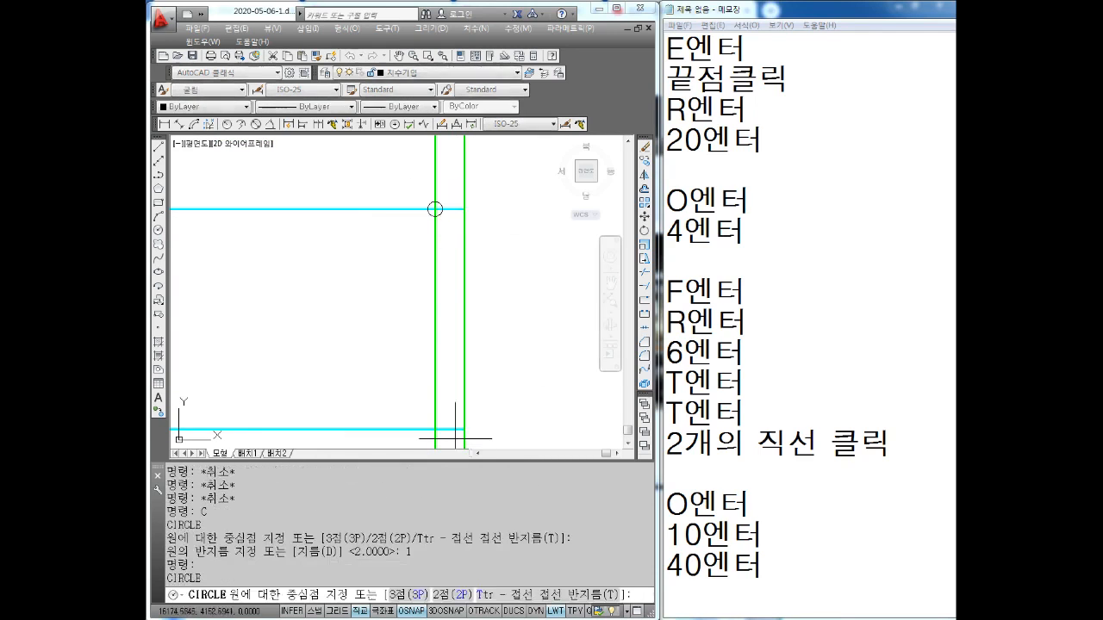
Step: Draw a radius 1 marker circle where the 10 offset line crosses the inner profile's right edge
middle_drag(465, 446, 454, 375)
click(425, 360)
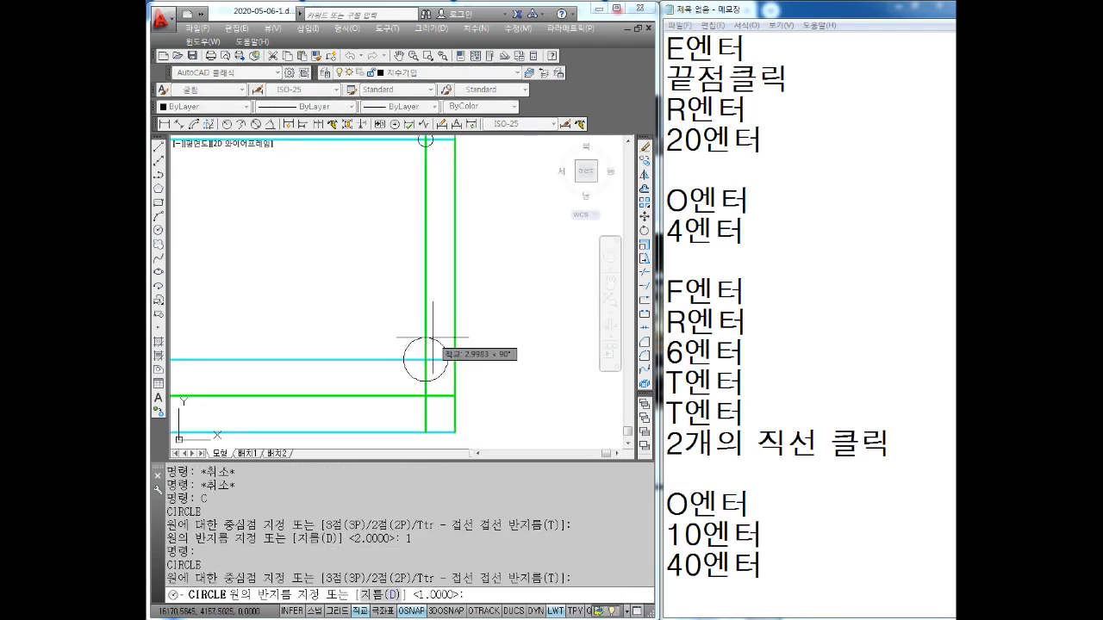
text(1)
key(Return)
key(Escape)
key(Escape)
scroll(468, 316, down, 5)
scroll(473, 326, up, 4)
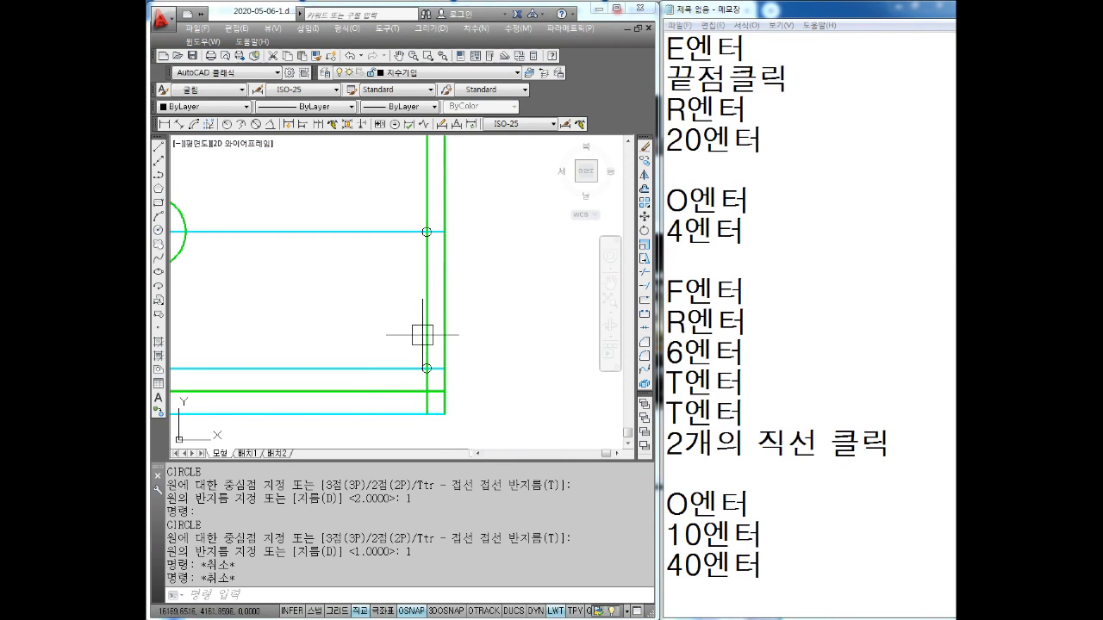
Step: Delete the lower marker circle on the 10 offset line
scroll(425, 392, up, 3)
click(437, 385)
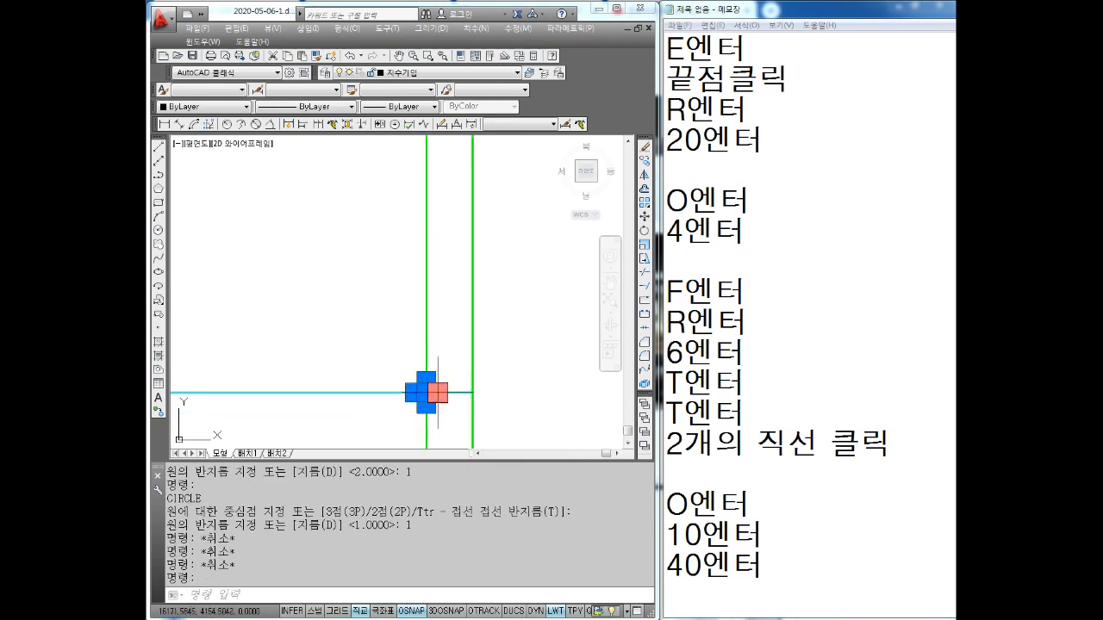
key(Delete)
scroll(422, 285, down, 3)
key(Escape)
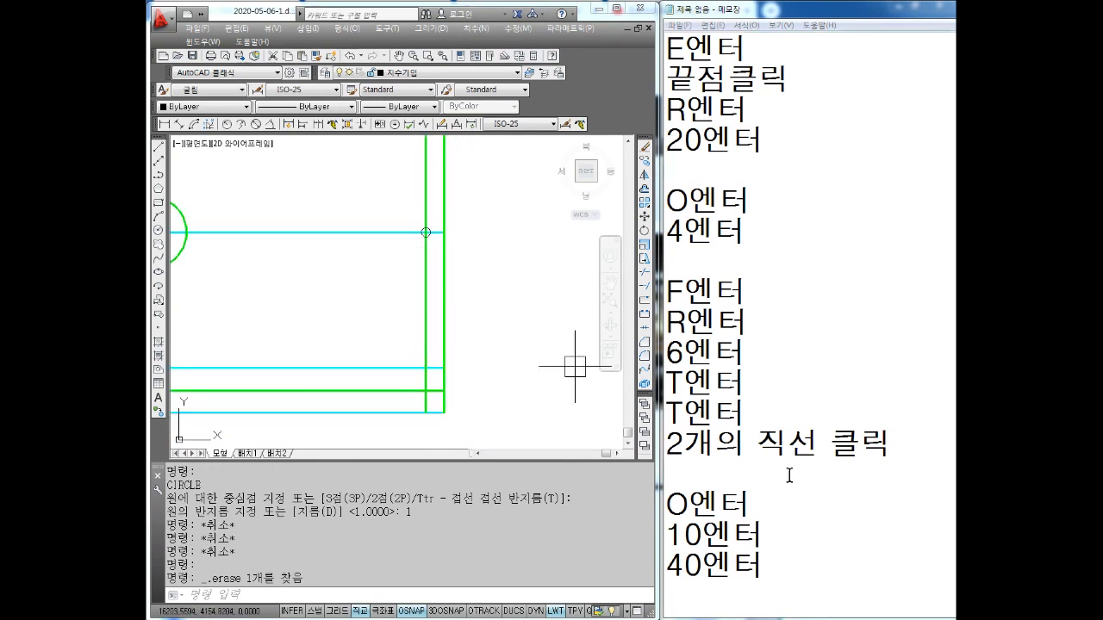
Step: In Notepad, leave a blank line below 40엔터 and add the lines A엔터 and 시작점클릭
click(797, 531)
key(Return)
key(Return)
text(A엔터TL)
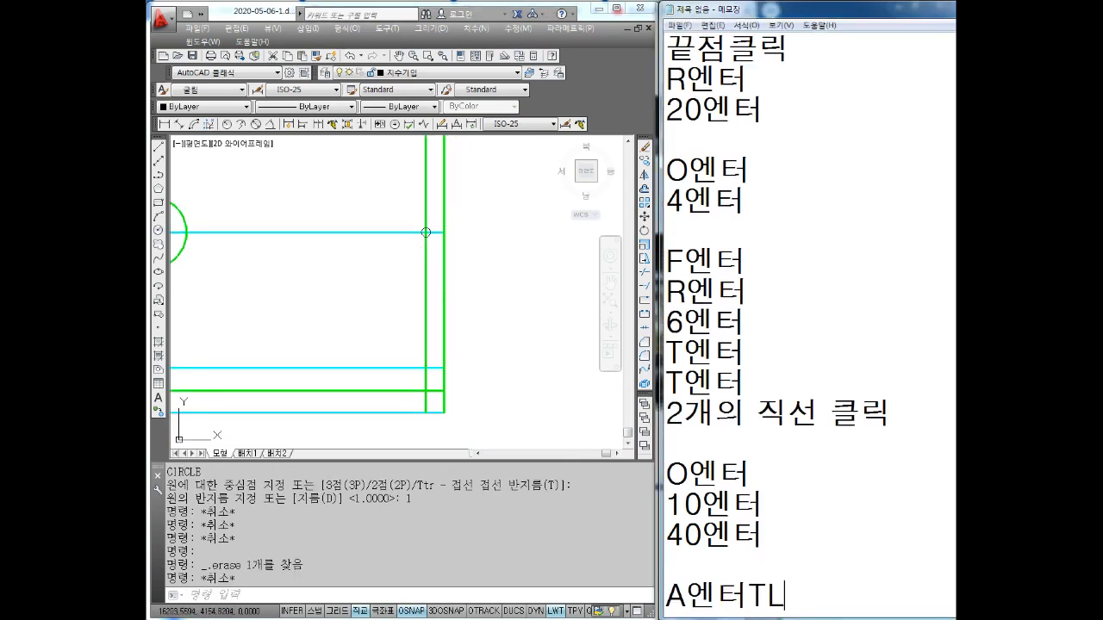
key(BackSpace)
key(BackSpace)
key(Return)
text(시작점클)
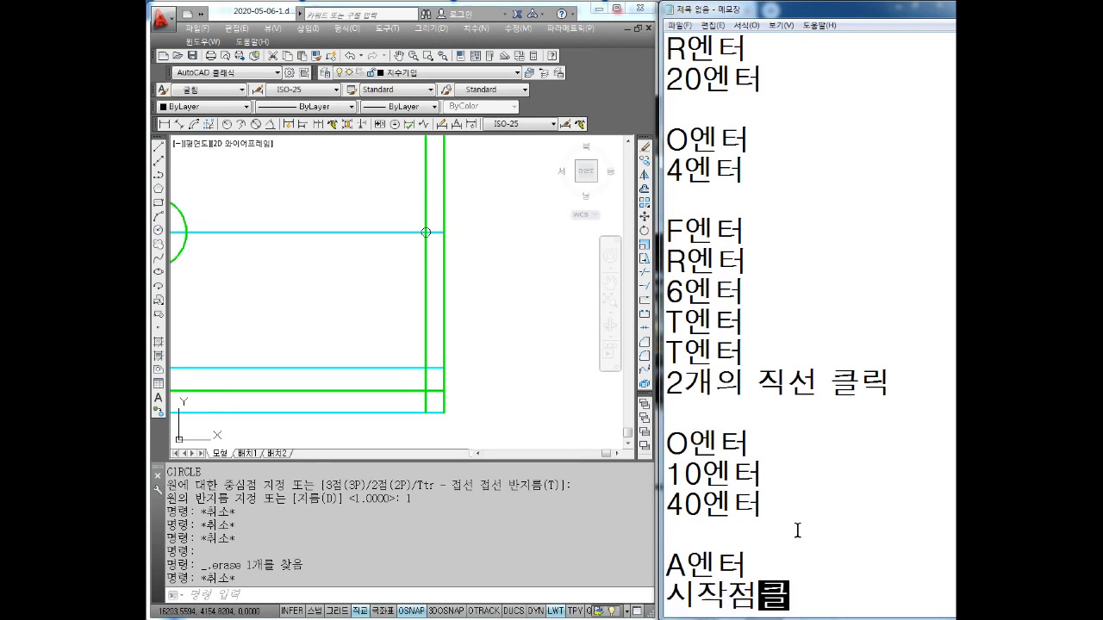
text(릭)
Step: Complete the arc notes with the lines E엔터, 끝점클릭, R엔터 and 50엔터
key(Return)
text(ED에)
key(BackSpace)
key(BackSpace)
text(엔터)
key(Return)
text(끝점클릭)
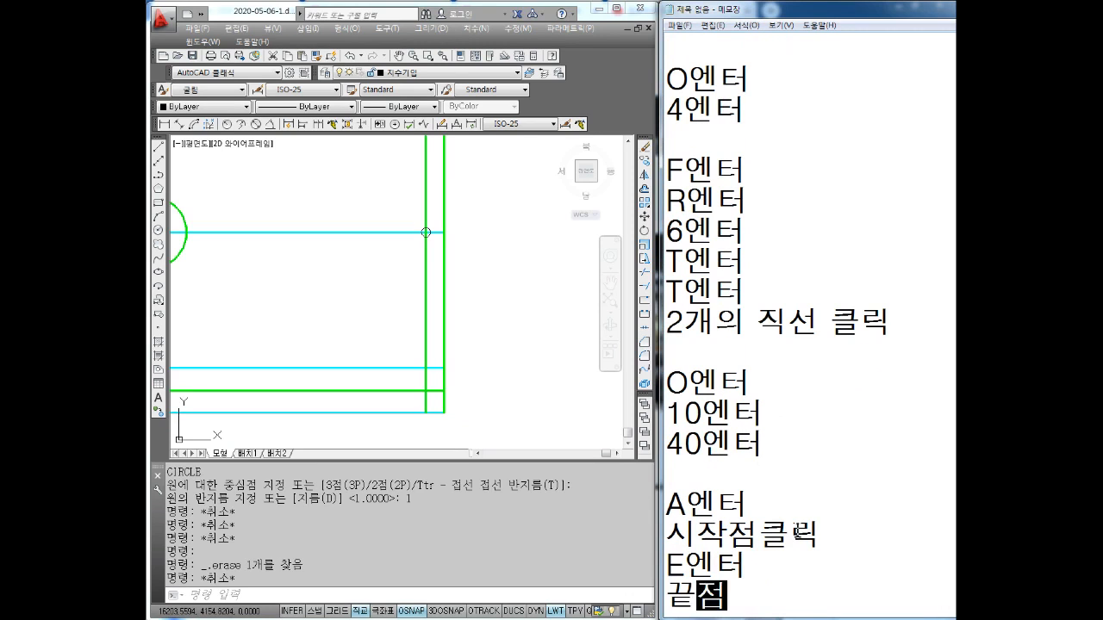
key(Return)
text(R엔터)
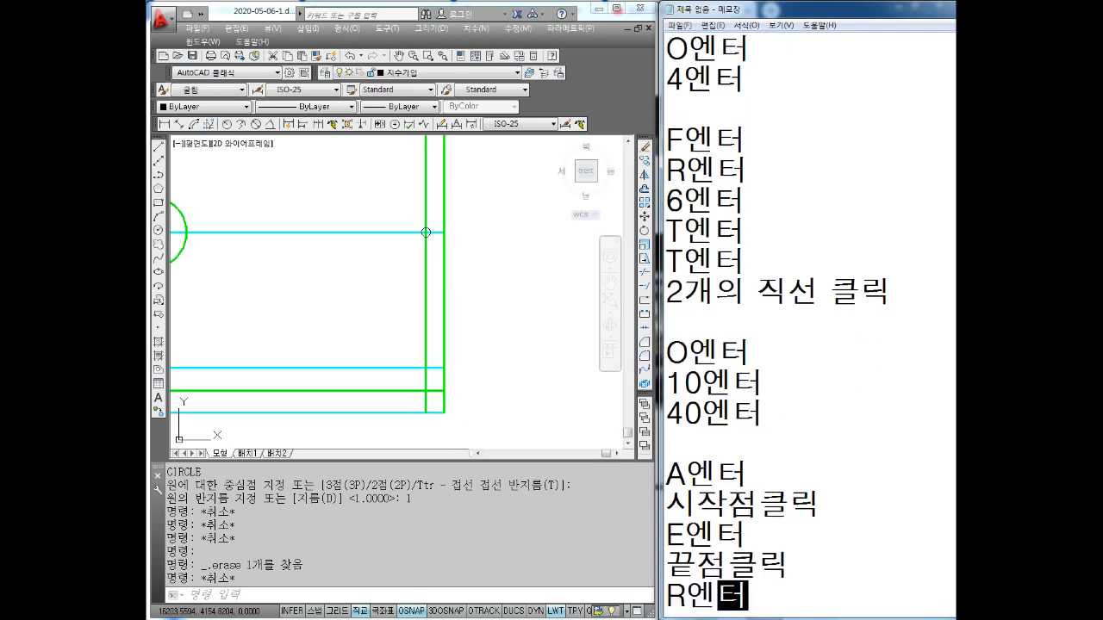
key(Return)
text(50엔터)
key(Return)
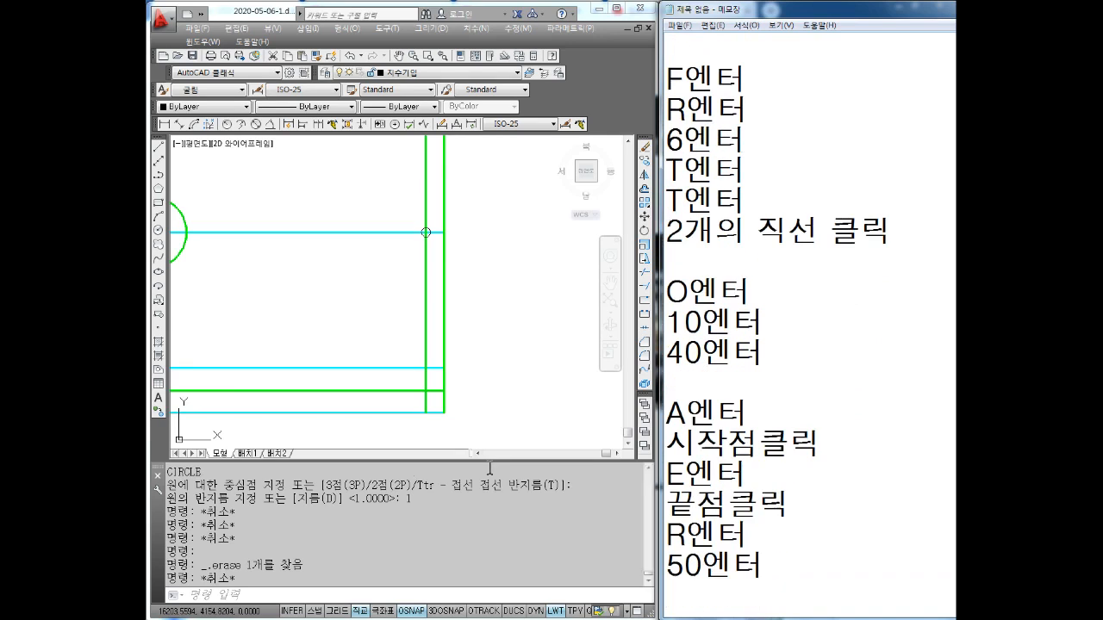
Step: In AutoCAD, draw a radius 50 arc by start, end and radius between the offset lines' upper and lower intersections with the profile's right edge
click(349, 291)
scroll(383, 267, up, 2)
key(Escape)
key(Escape)
key(Escape)
text(A)
key(Return)
scroll(465, 203, up, 3)
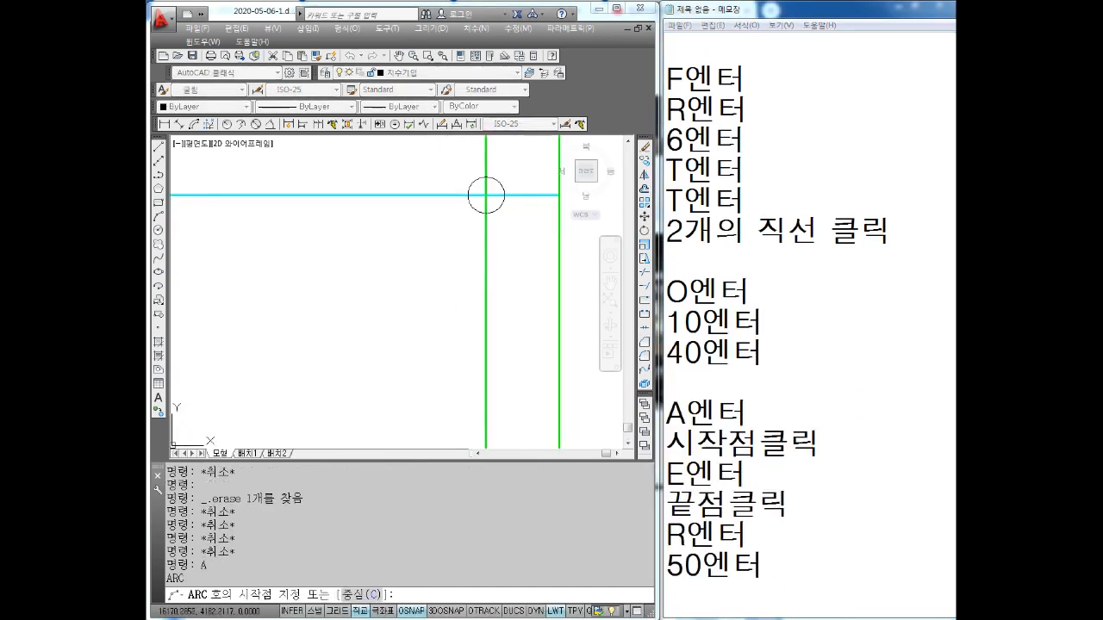
click(421, 244)
scroll(413, 276, down, 3)
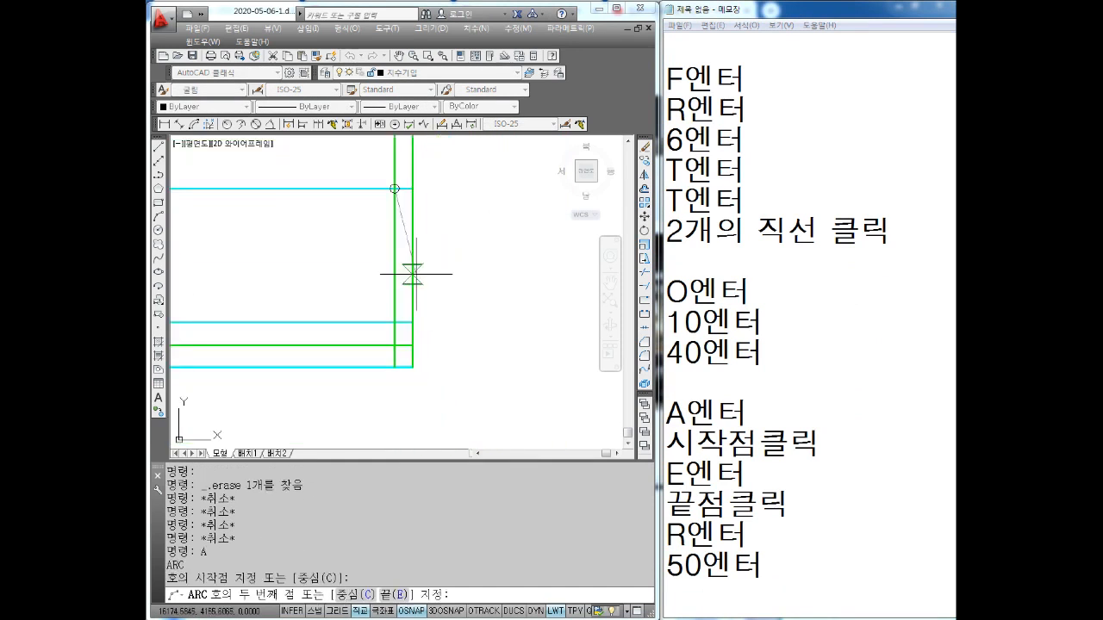
text(E)
key(Return)
scroll(401, 324, up, 2)
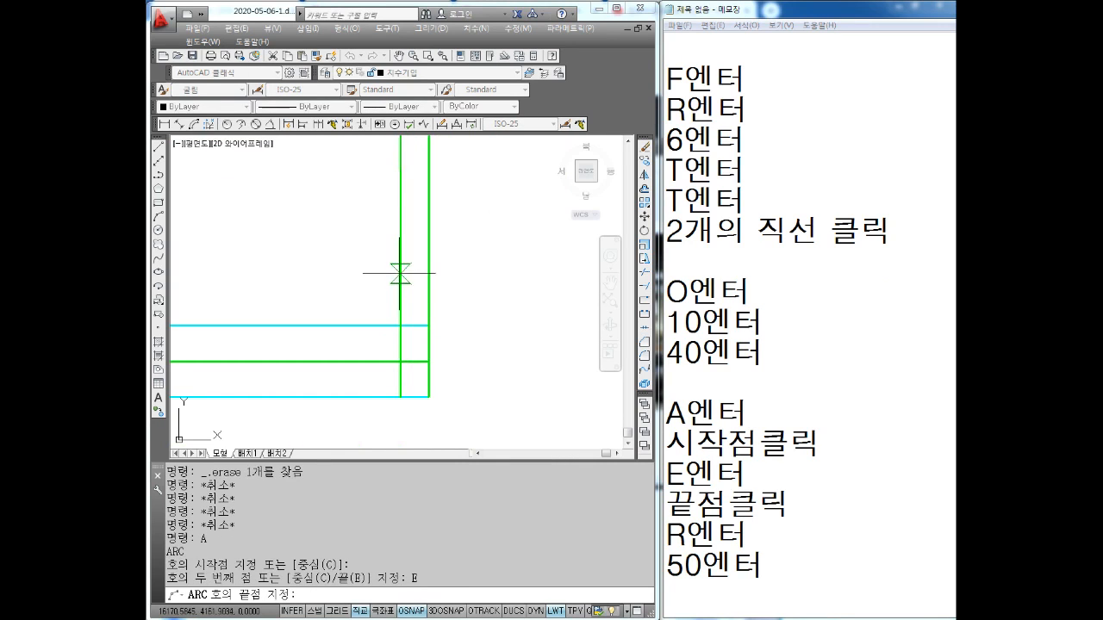
click(399, 326)
text(R)
key(Return)
text(50)
key(Return)
key(Escape)
key(Escape)
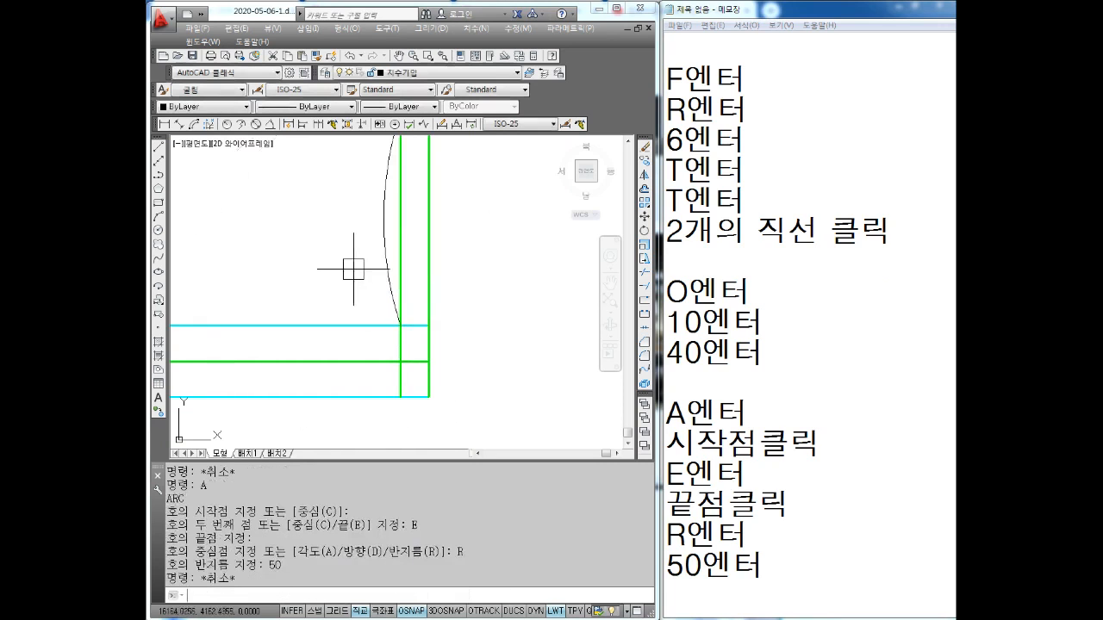
Step: Move the new radius 50 arc to the 외형선 layer
middle_drag(390, 296, 418, 355)
click(415, 292)
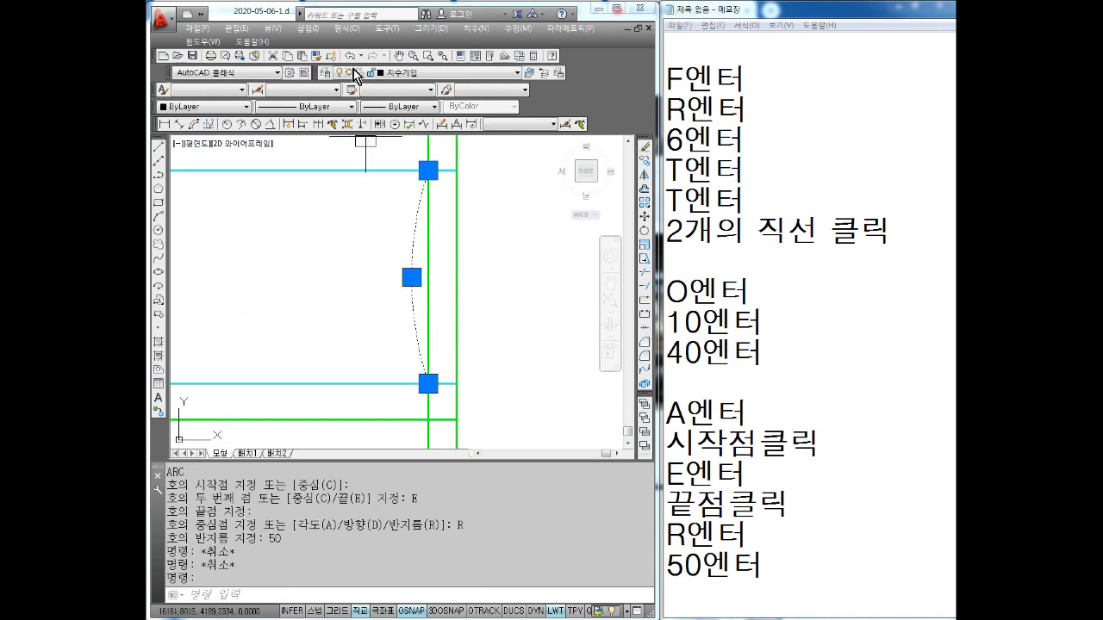
click(401, 74)
click(405, 127)
key(Escape)
key(Escape)
Step: Trim the line ends that extend past the inner profile's lower right corner
scroll(489, 251, down, 2)
key(Escape)
key(Escape)
text(tr)
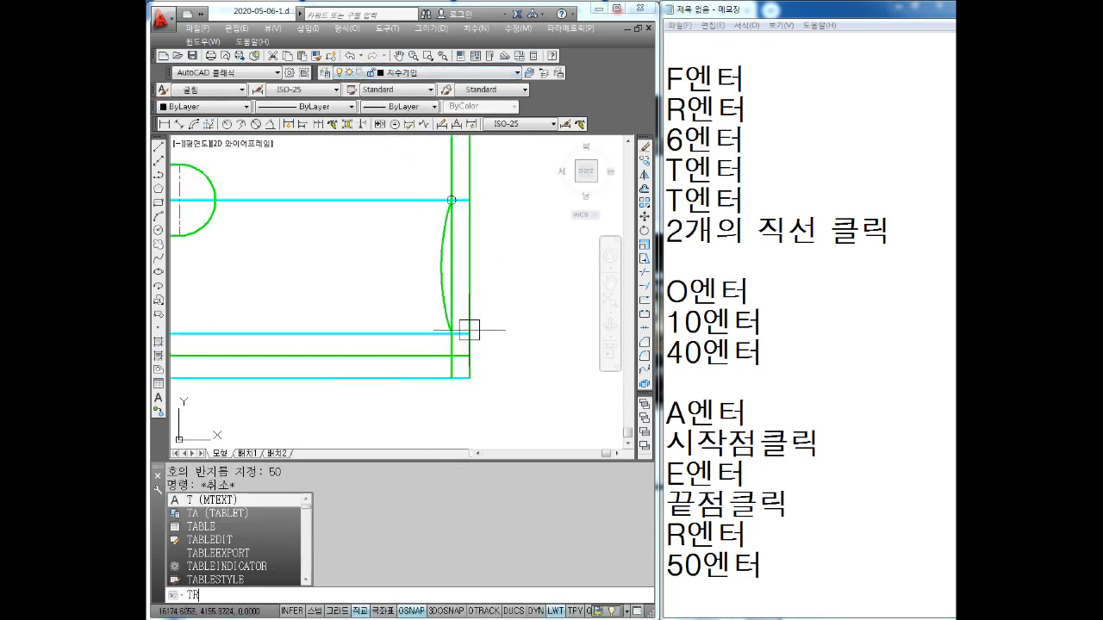
key(Return)
key(Return)
scroll(443, 349, up, 4)
click(489, 288)
click(474, 375)
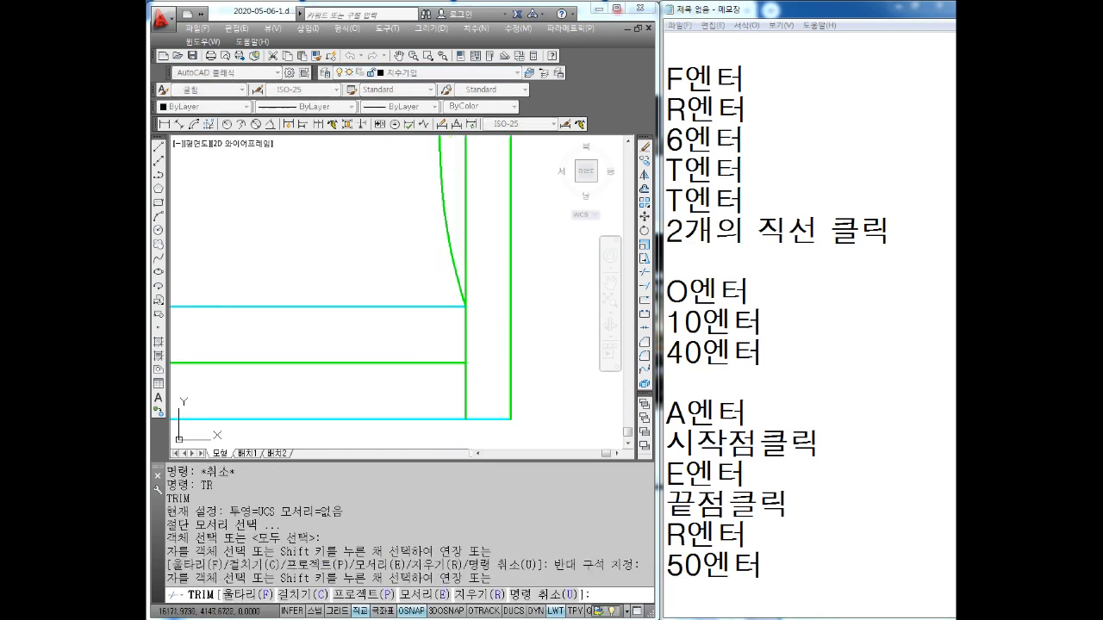
click(479, 392)
click(440, 376)
scroll(441, 376, down, 2)
key(Escape)
Step: Delete the remaining cyan 10 offset line near the bottom of the profile
click(416, 316)
click(393, 351)
key(Delete)
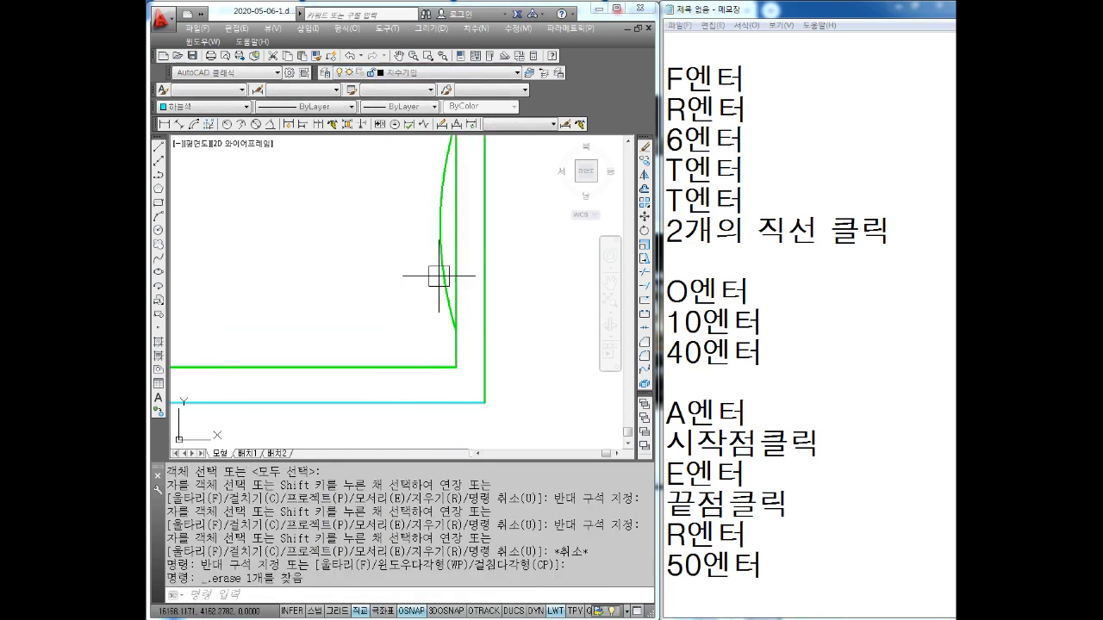
Step: Delete the marker circle at the upper end of the radius 50 arc
middle_drag(438, 271, 431, 329)
click(402, 185)
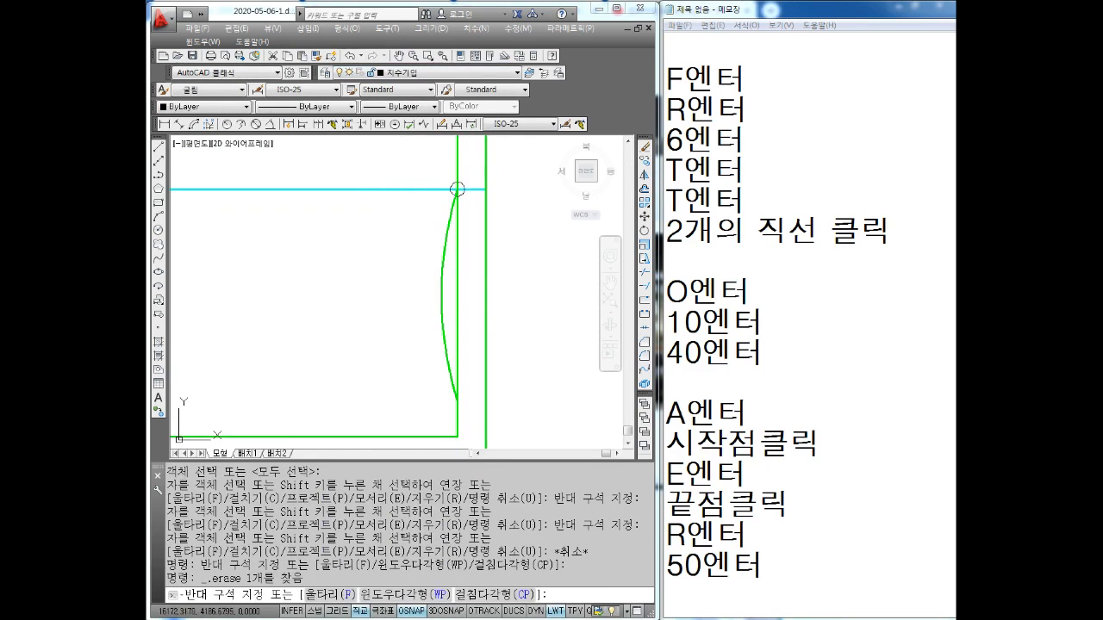
key(Escape)
key(Escape)
scroll(468, 190, up, 2)
click(459, 190)
key(Delete)
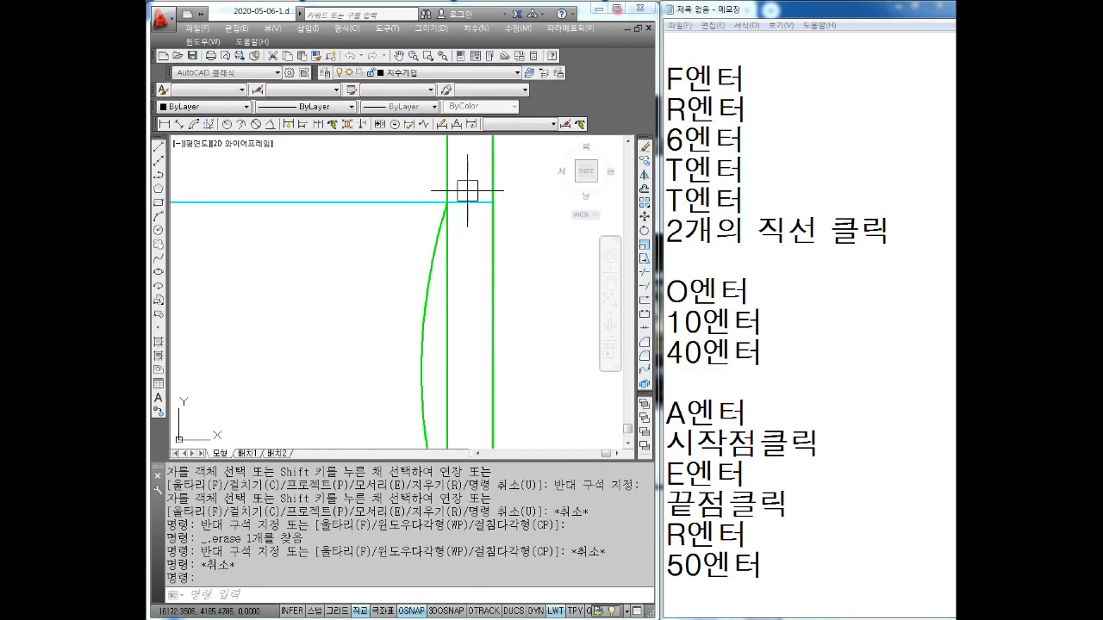
Step: Trim the segment of the inner profile's right edge between the two ends of the radius 50 arc
key(Escape)
key(Escape)
text(TR)
key(Return)
key(Return)
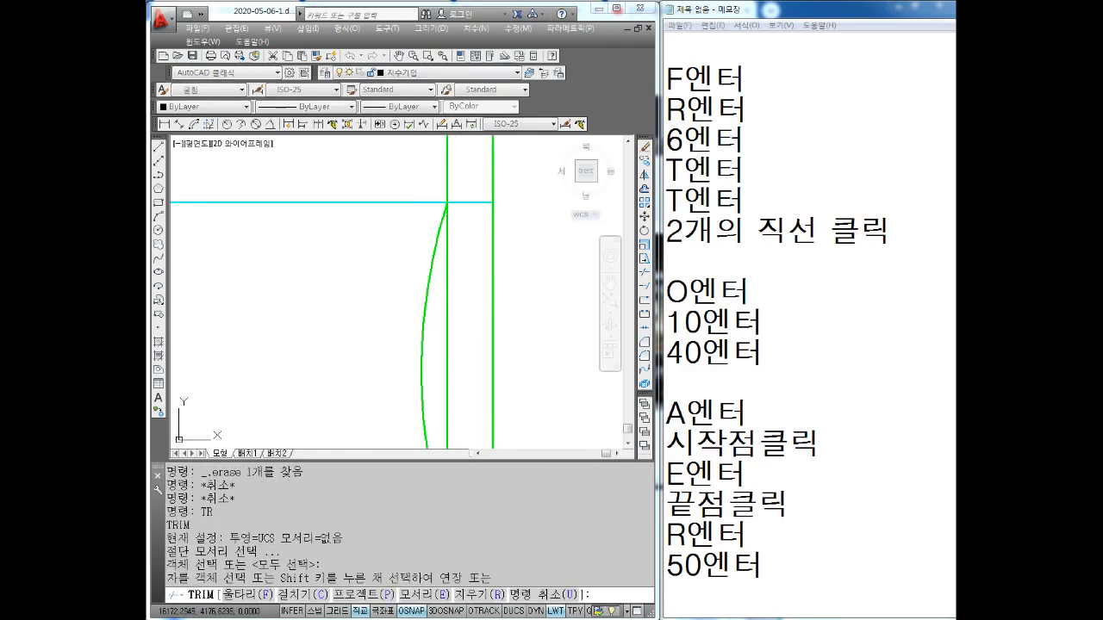
click(462, 294)
click(446, 330)
scroll(453, 299, down, 2)
key(Escape)
Step: Move the horizontal 40 offset line through the middle of the part to the 중심선 layer
middle_drag(416, 255, 460, 239)
click(419, 205)
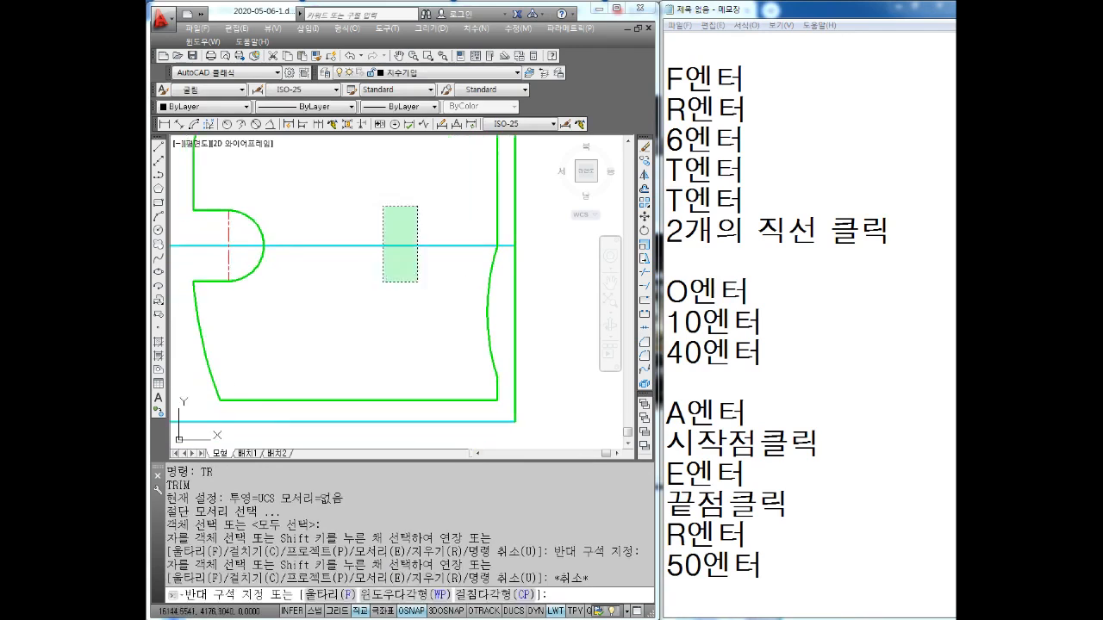
click(380, 281)
click(390, 74)
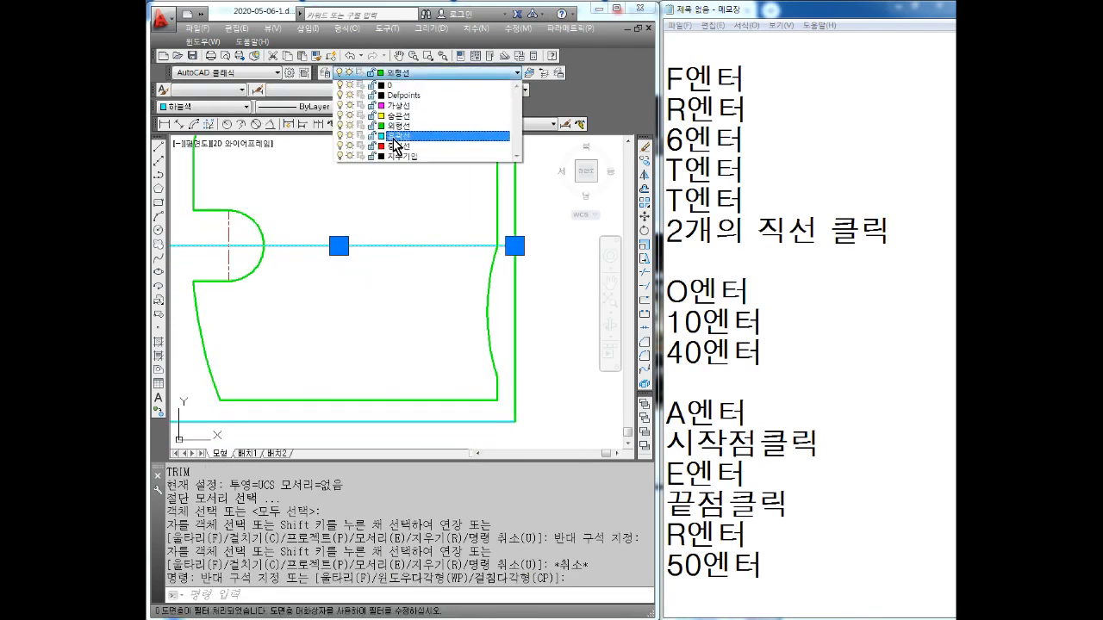
click(394, 143)
key(Escape)
key(Escape)
Step: Set the colour of the horizontal centre line and the outer square's bottom edge to ByLayer, and save the drawing
click(389, 288)
key(Escape)
key(Escape)
click(415, 222)
click(387, 315)
middle_drag(395, 308, 409, 268)
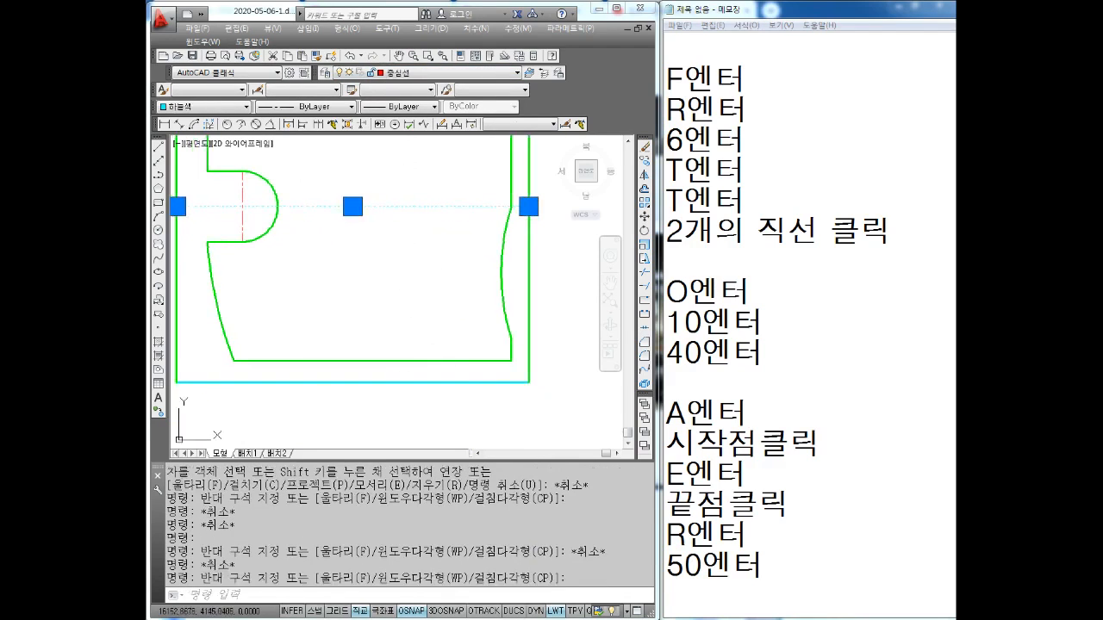
click(400, 382)
click(400, 415)
key(Escape)
click(211, 106)
click(193, 115)
key(Escape)
key(Escape)
scroll(437, 296, down, 3)
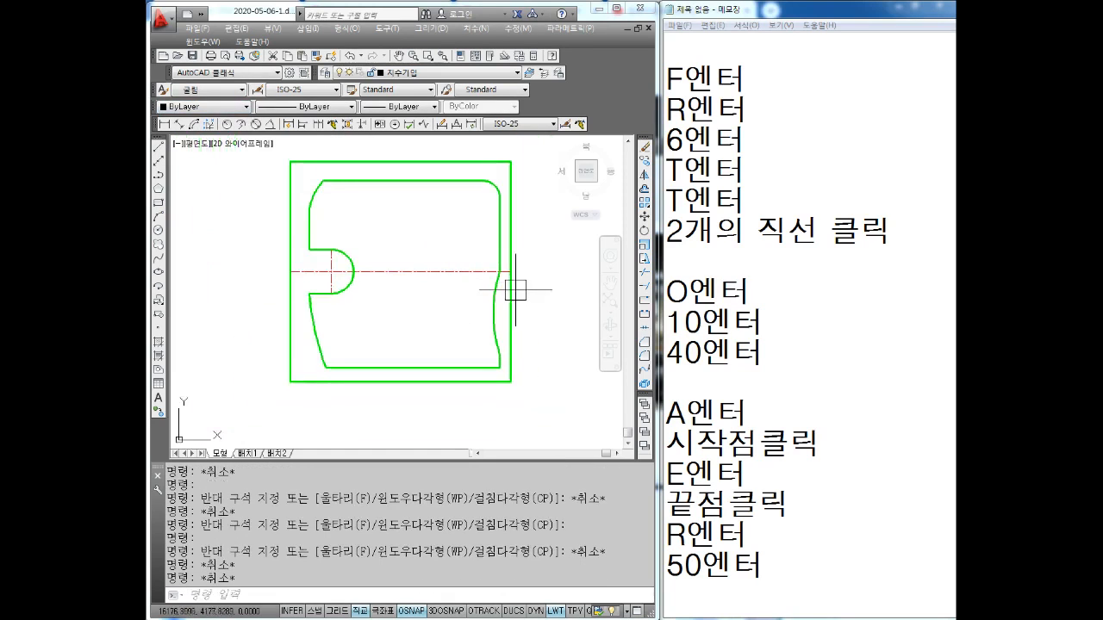
key(ctrl+s)
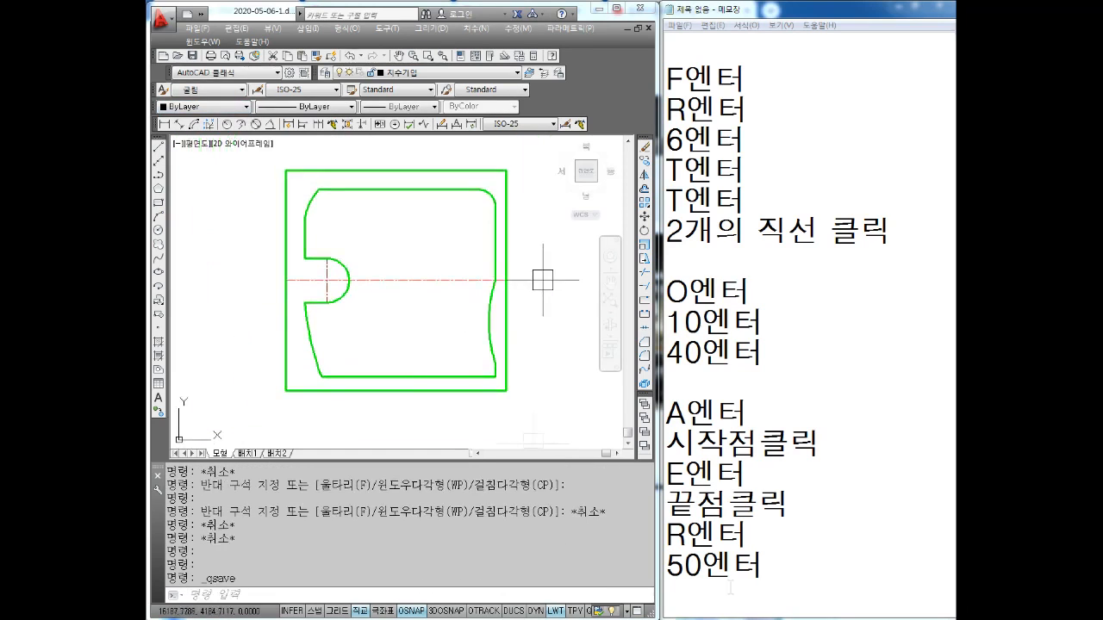
Step: Switch to Notepad and add the note line 중간점 수직중심선 below the radius 50 arc commands, separated by a blank line
click(700, 589)
key(Return)
key(Return)
key(Return)
key(Return)
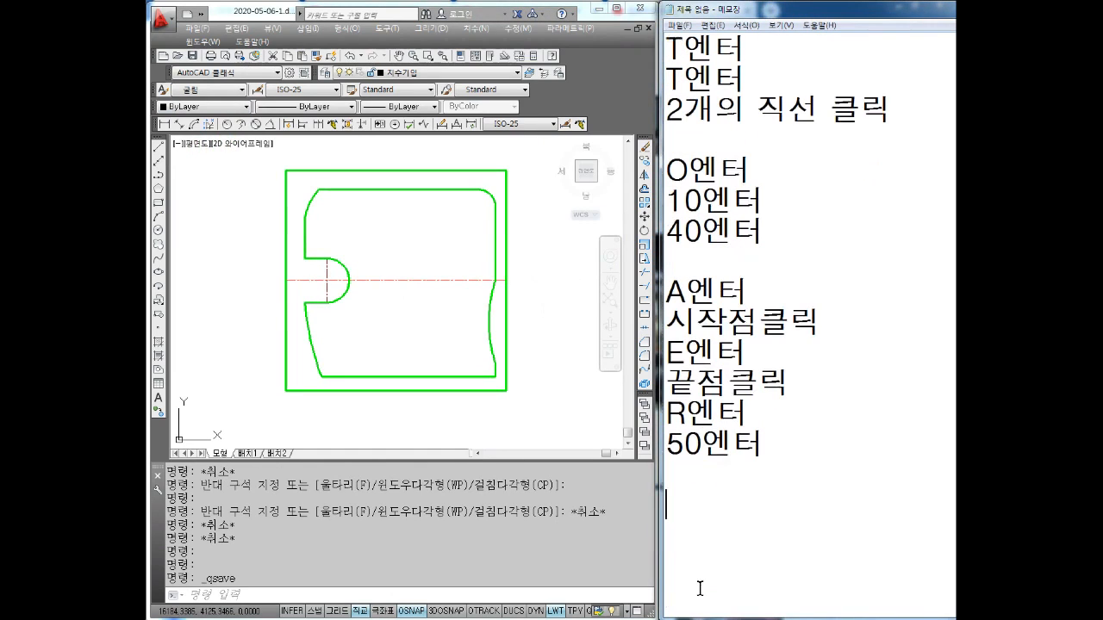
text(중간)
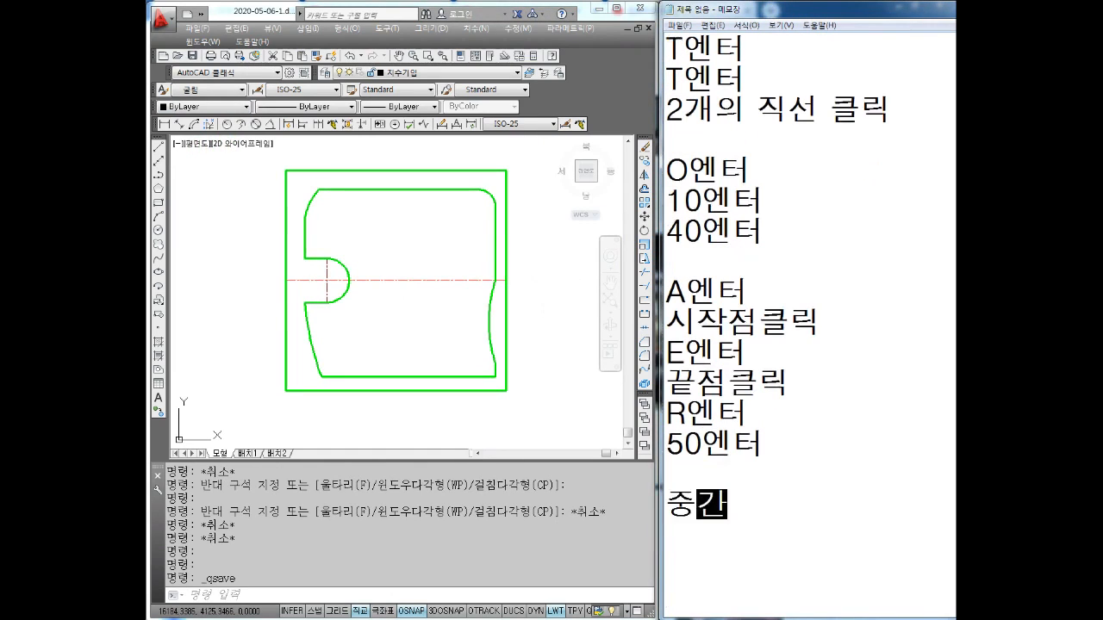
text(점 ㅈ)
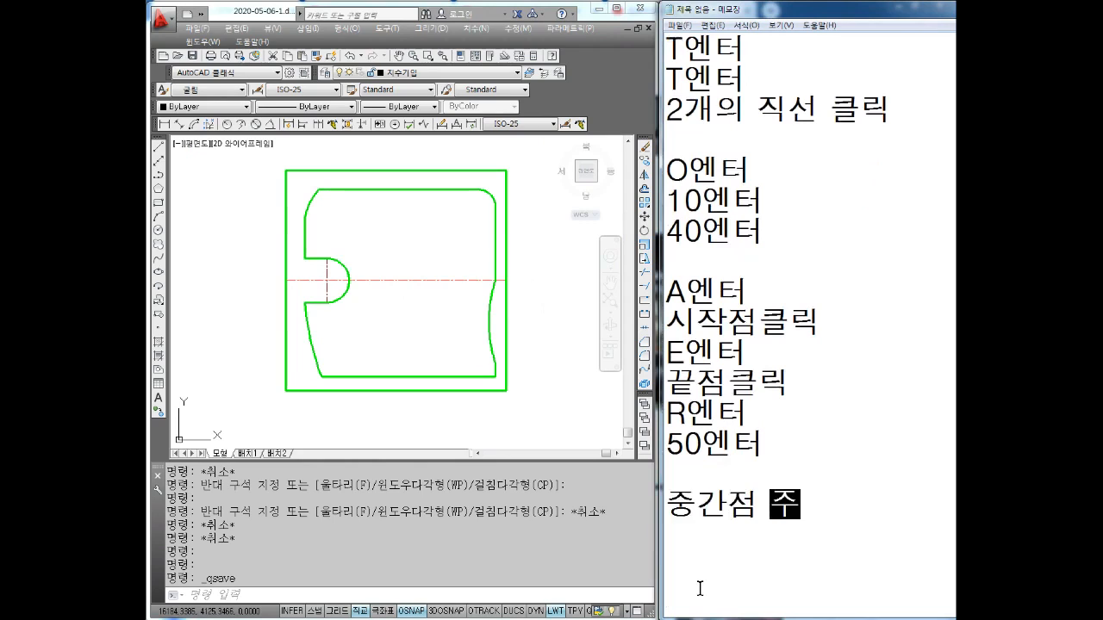
key(BackSpace)
key(BackSpace)
text(수직)
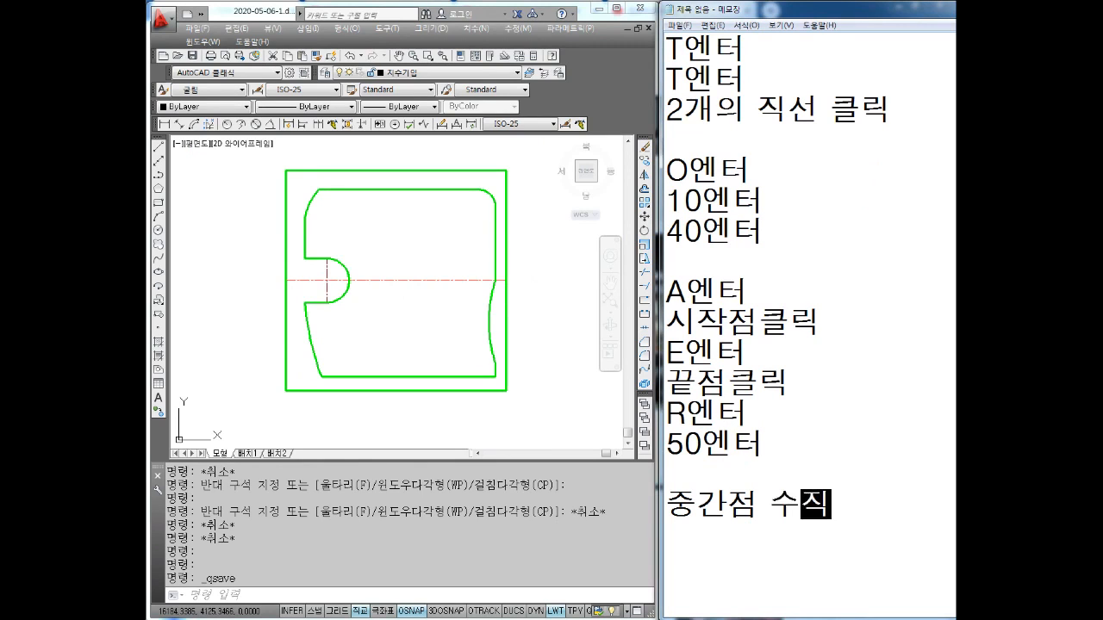
text(중싯)
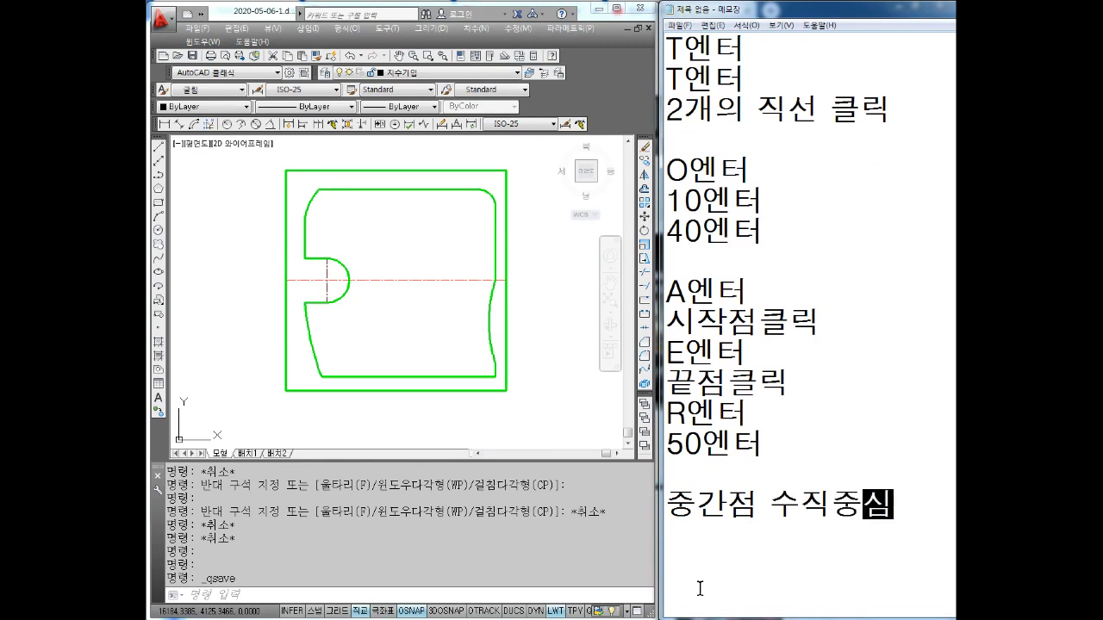
text(선)
key(Return)
Step: Switch to AutoCAD and draw a vertical line from the midpoint of the outer square's top edge to the midpoint of its bottom edge
click(194, 301)
key(Escape)
key(Escape)
key(Escape)
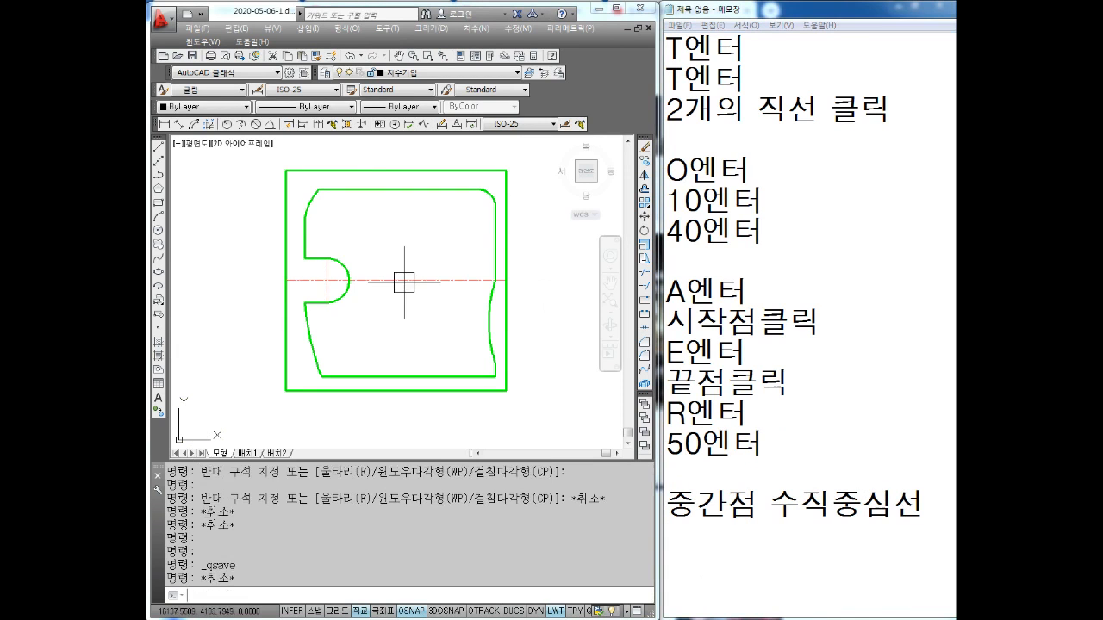
text(L)
key(Return)
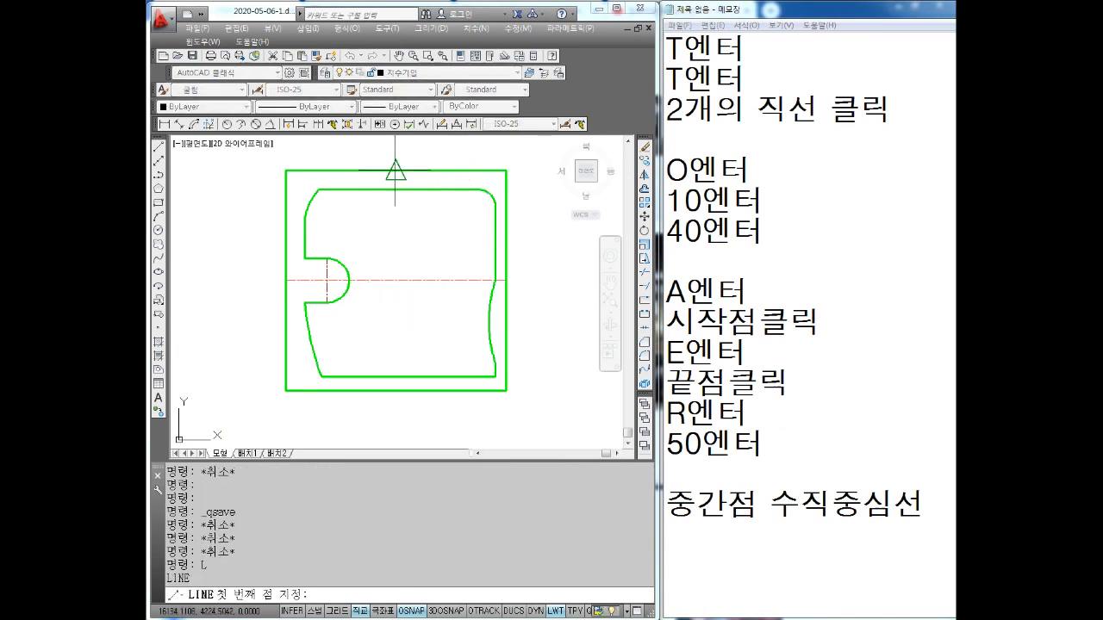
click(396, 170)
click(395, 391)
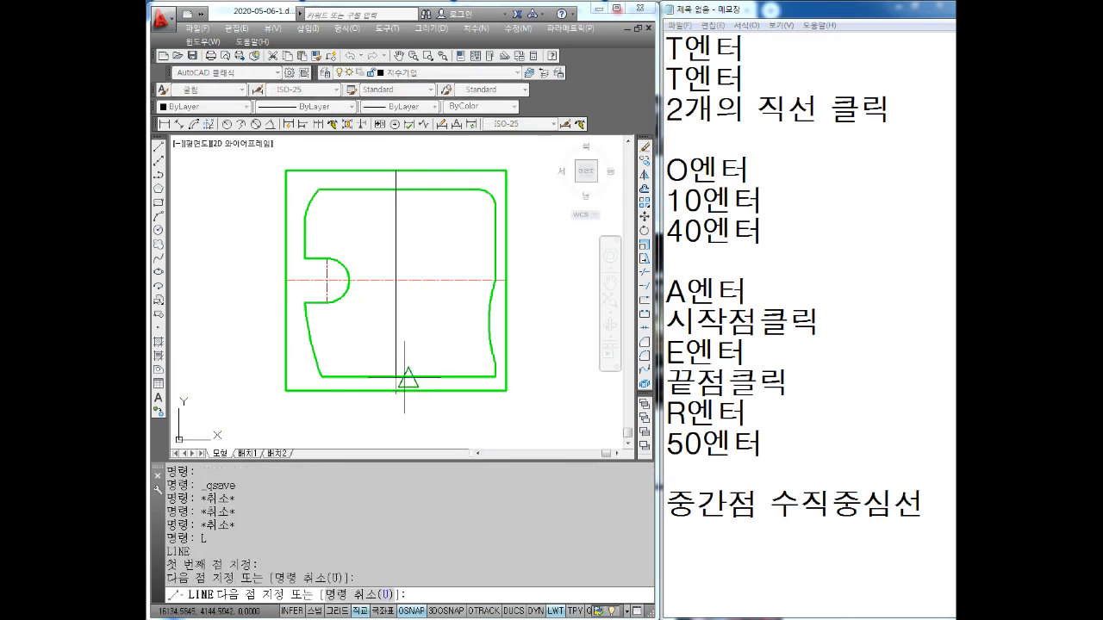
key(Escape)
Step: Move the vertical line through the middle of the part to the 중심선 layer with ByLayer colour
click(426, 307)
click(380, 336)
click(207, 108)
click(205, 108)
click(418, 73)
click(399, 146)
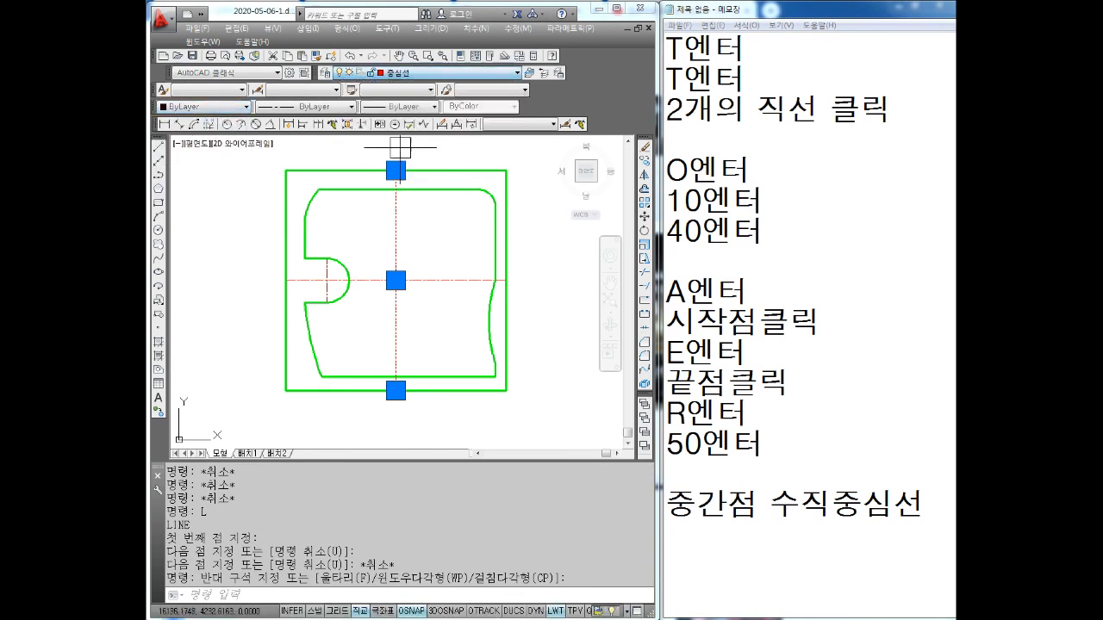
key(Escape)
key(Escape)
scroll(401, 265, up, 4)
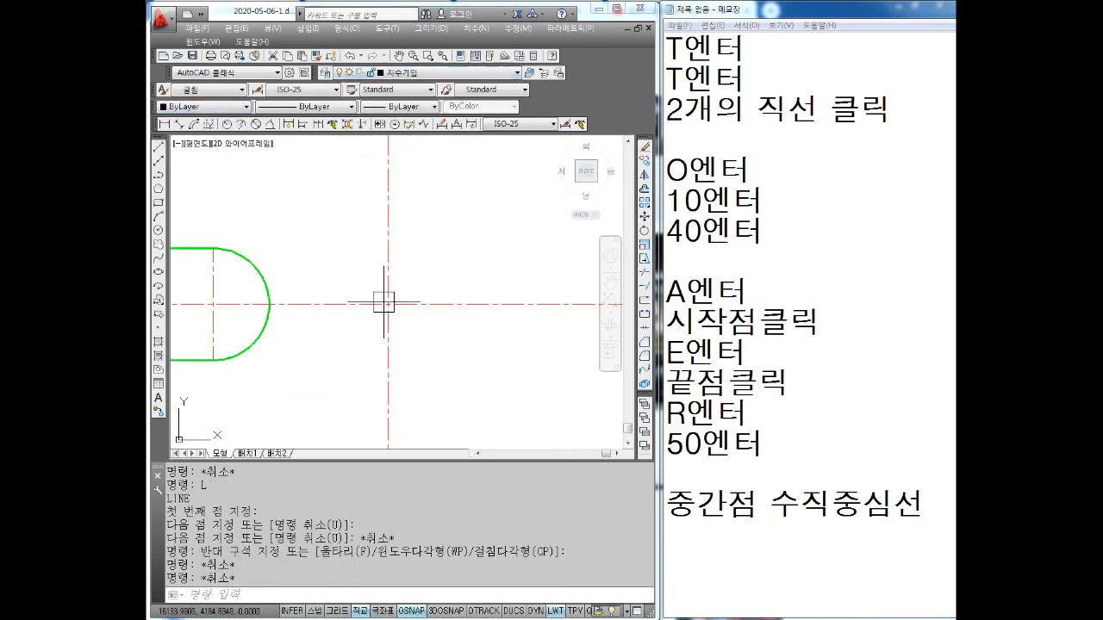
Step: Switch to Notepad and note the centre-based arc commands A엔터 and C엔터 on separate lines
click(714, 558)
text(A엔터)
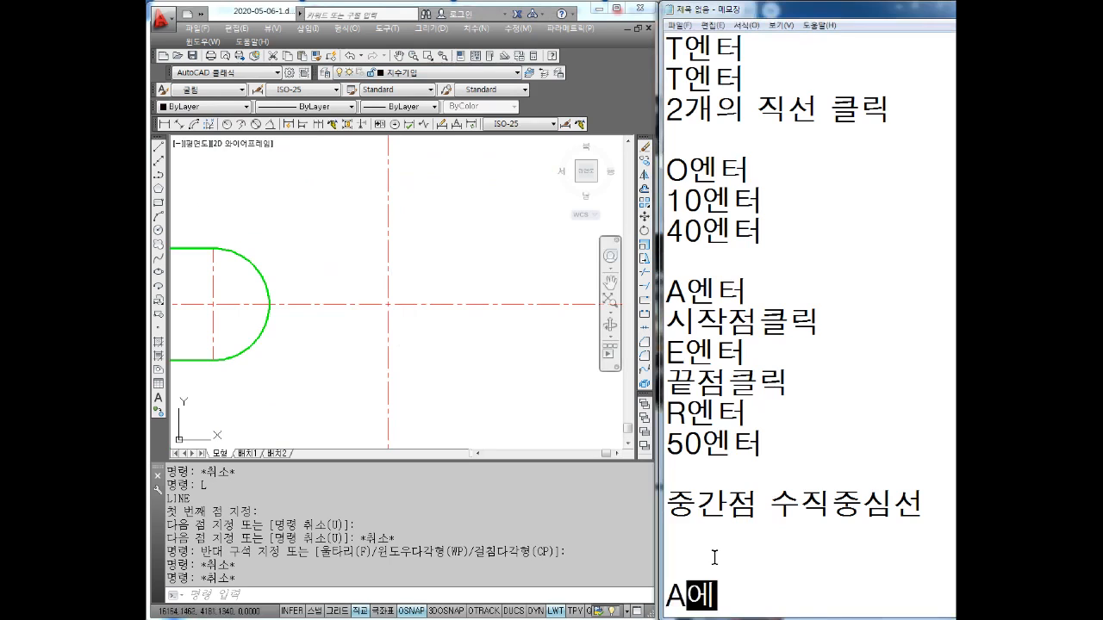
key(Return)
text(C엔터)
key(Return)
key(Return)
key(Return)
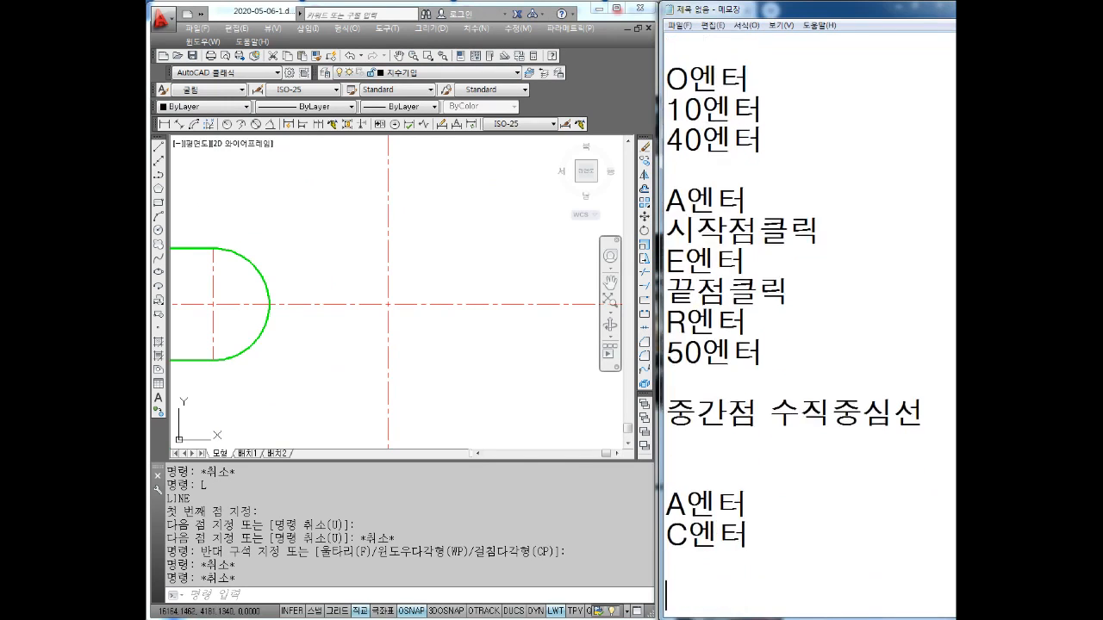
click(586, 482)
scroll(394, 325, down, 4)
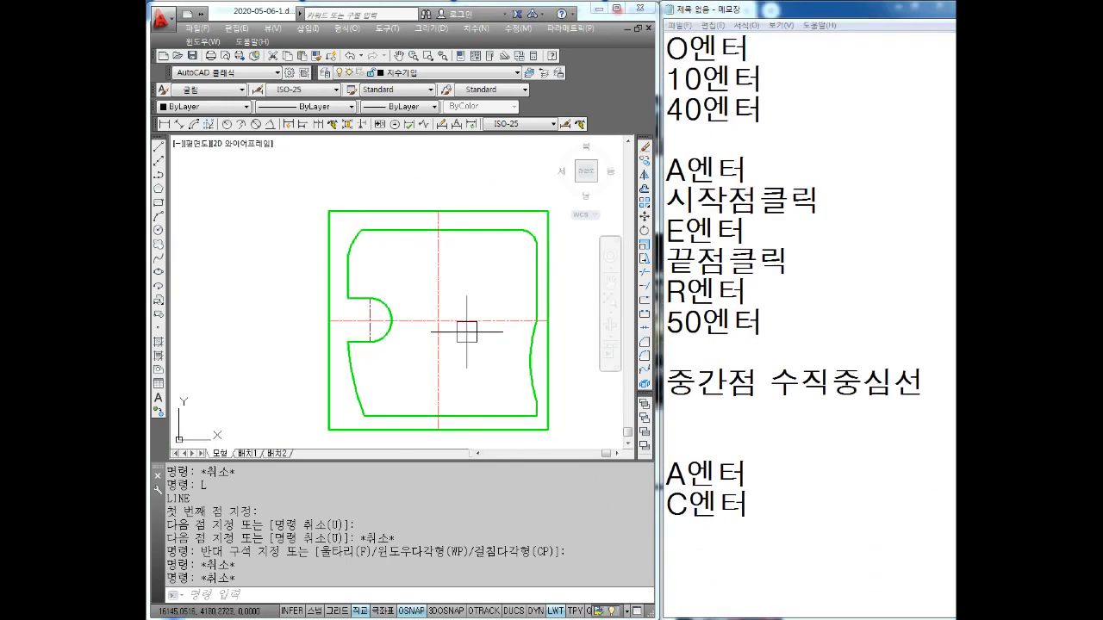
click(711, 540)
text(교)
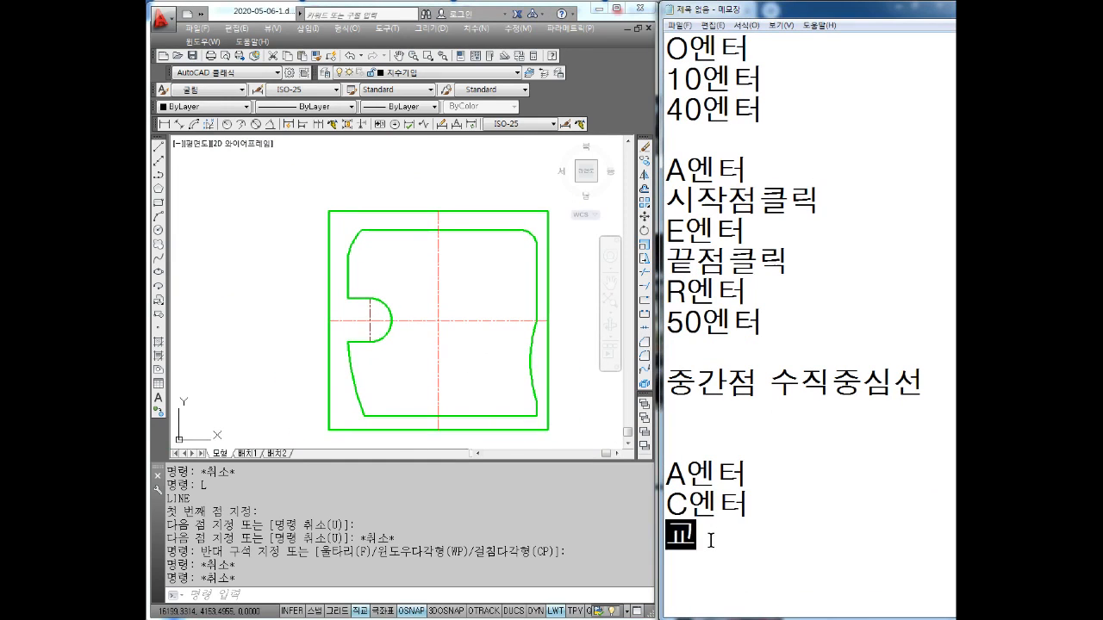
text(차점클릭)
key(Return)
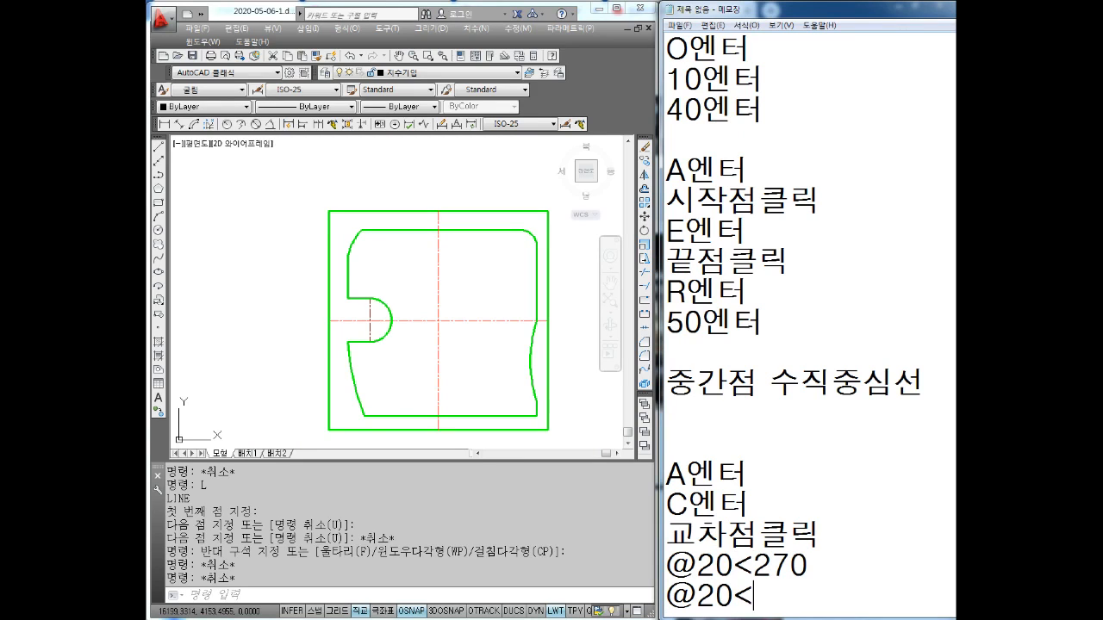
key(Return)
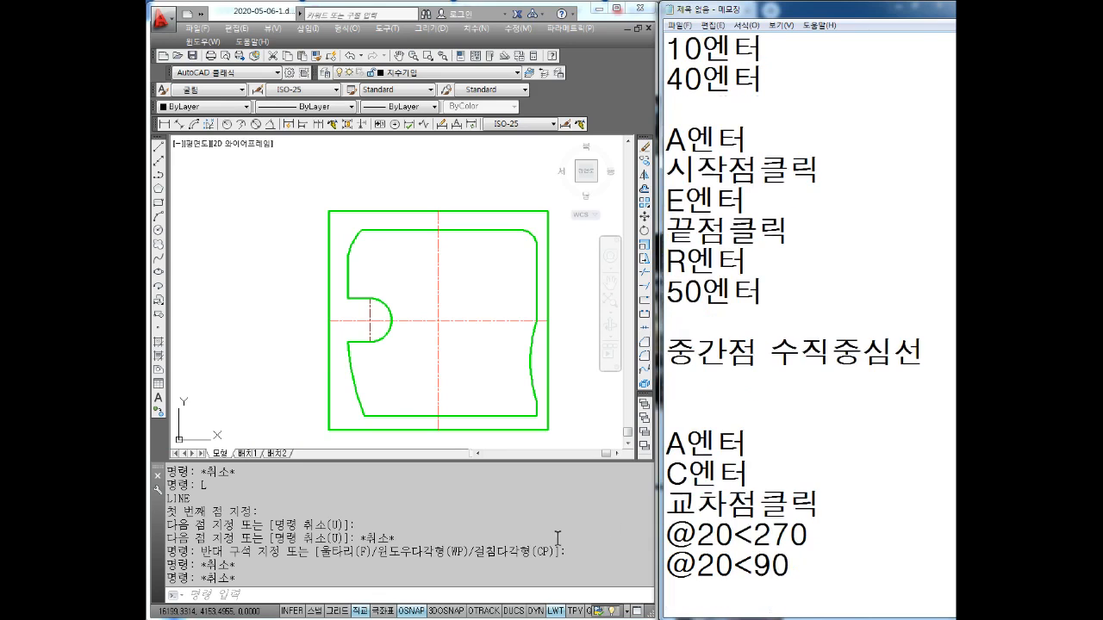
scroll(448, 332, up, 5)
key(Escape)
key(Escape)
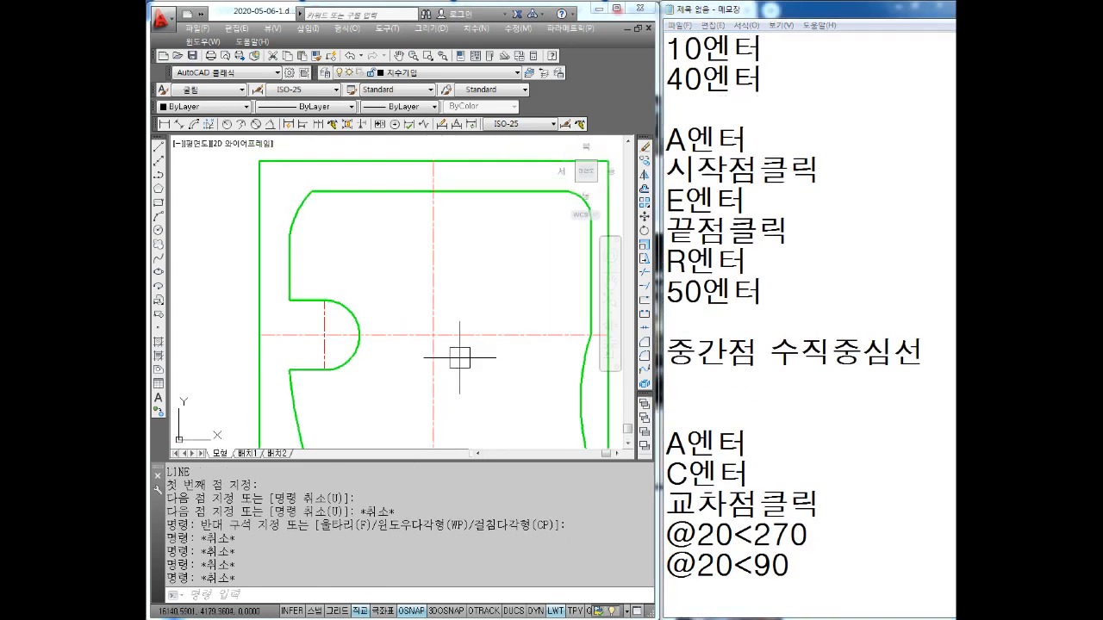
text(A)
key(Return)
text(C)
key(Return)
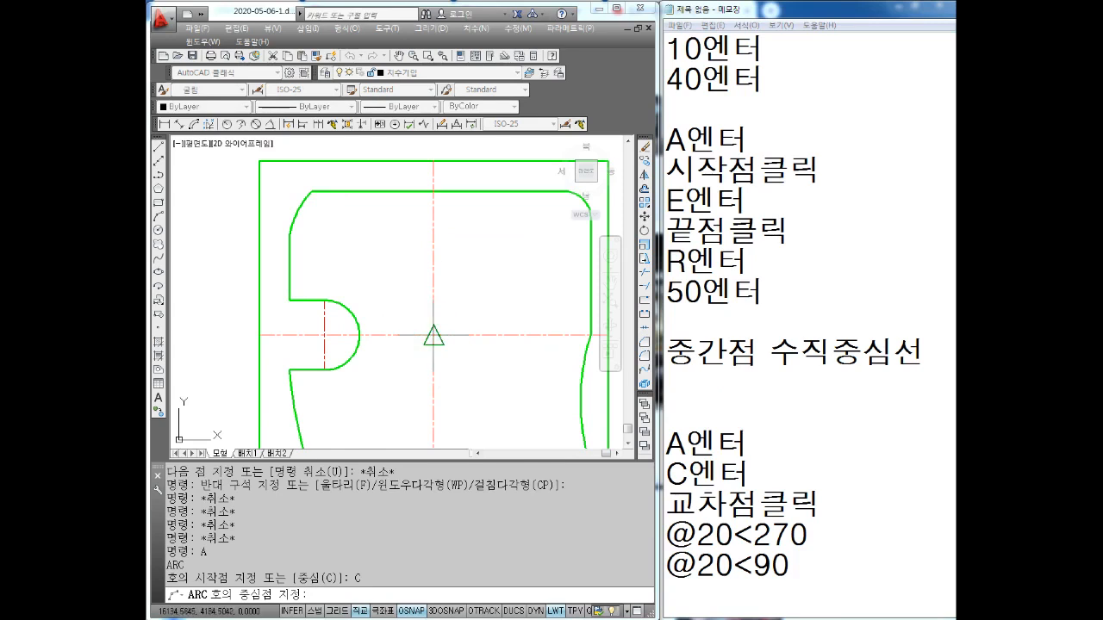
click(433, 334)
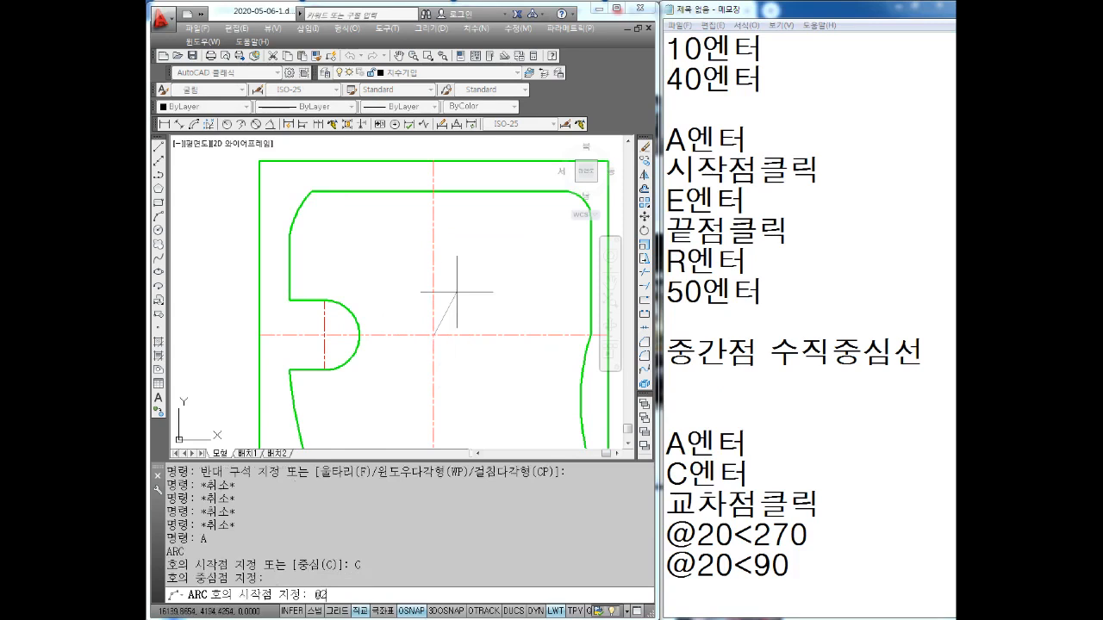
text(@20<270)
key(Return)
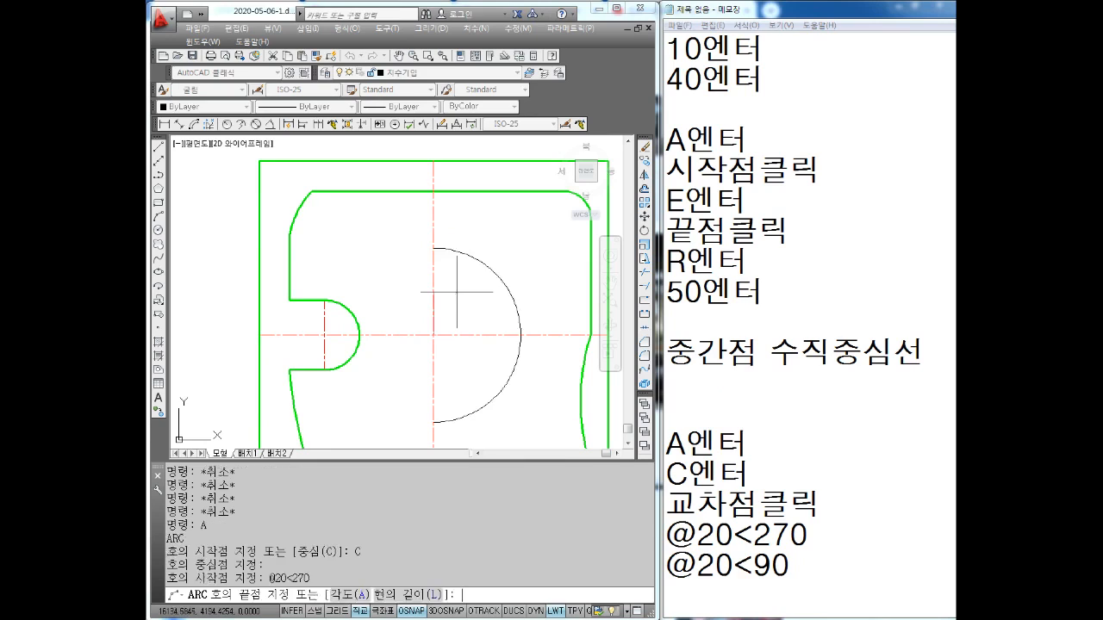
text(@20<)
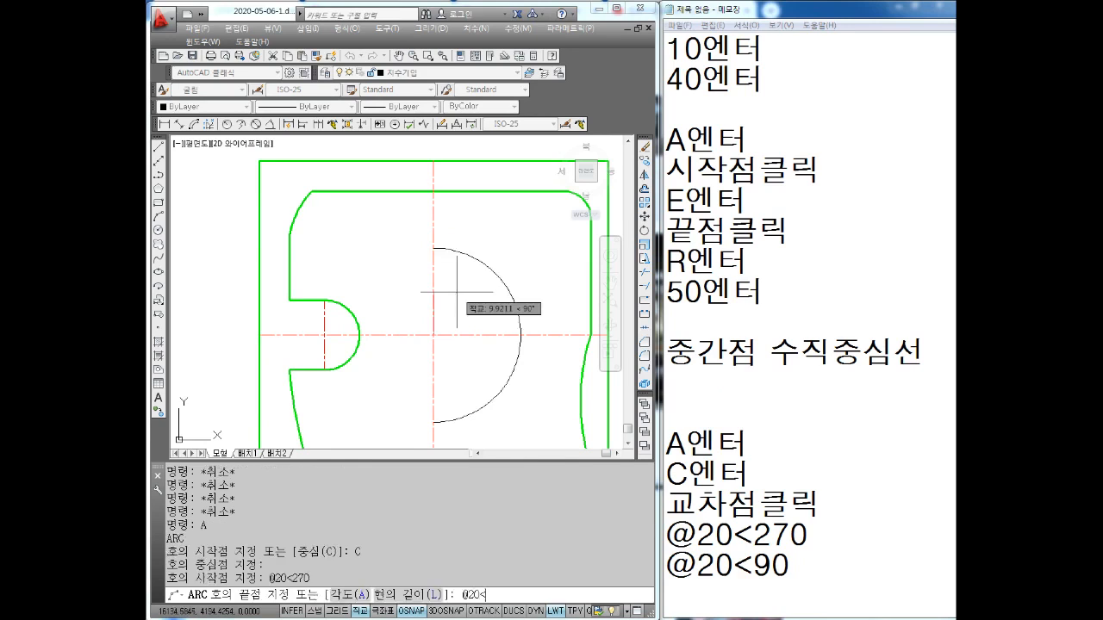
text(90)
key(Return)
key(Escape)
key(Escape)
Step: Move the new radius 20 half-circle arc to the 외형선 layer
click(500, 246)
click(456, 295)
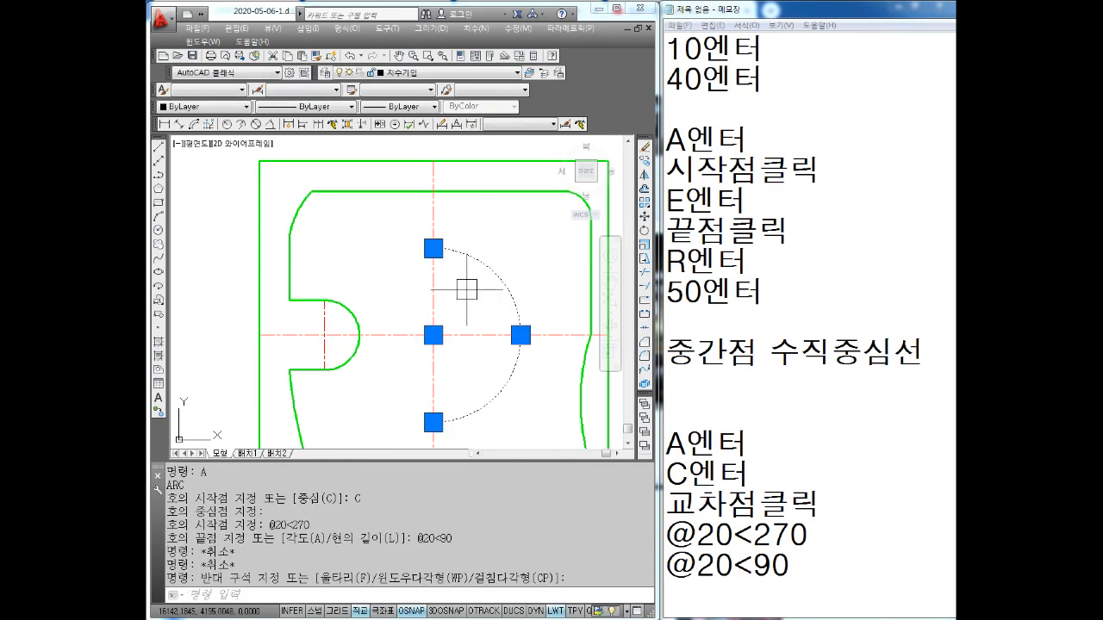
click(422, 72)
click(405, 129)
key(Escape)
middle_drag(483, 297, 466, 249)
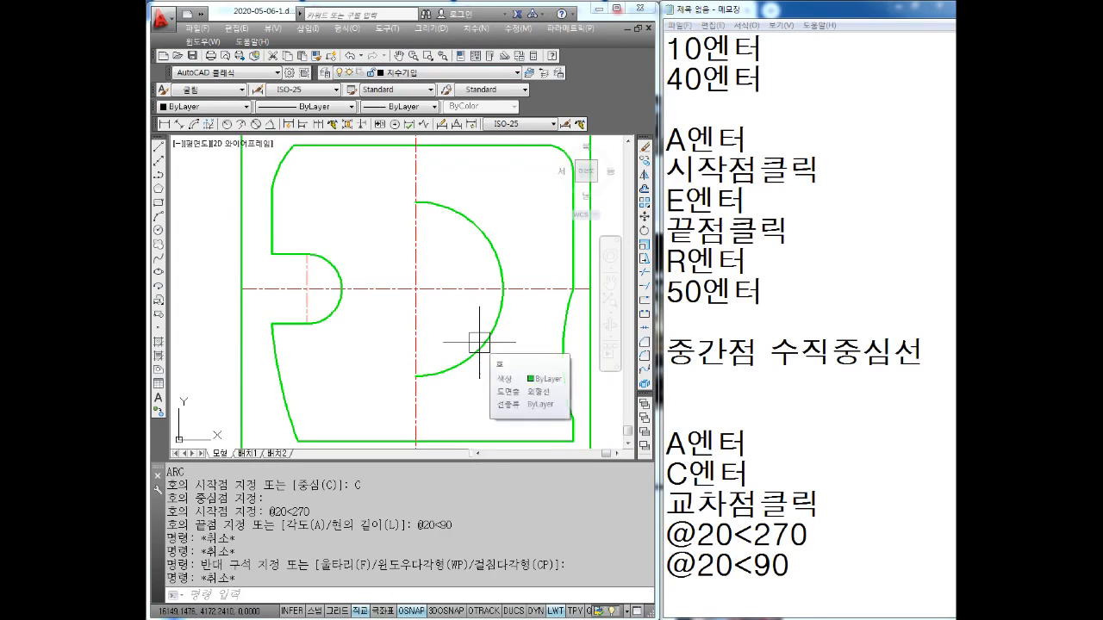
middle_drag(403, 225, 404, 228)
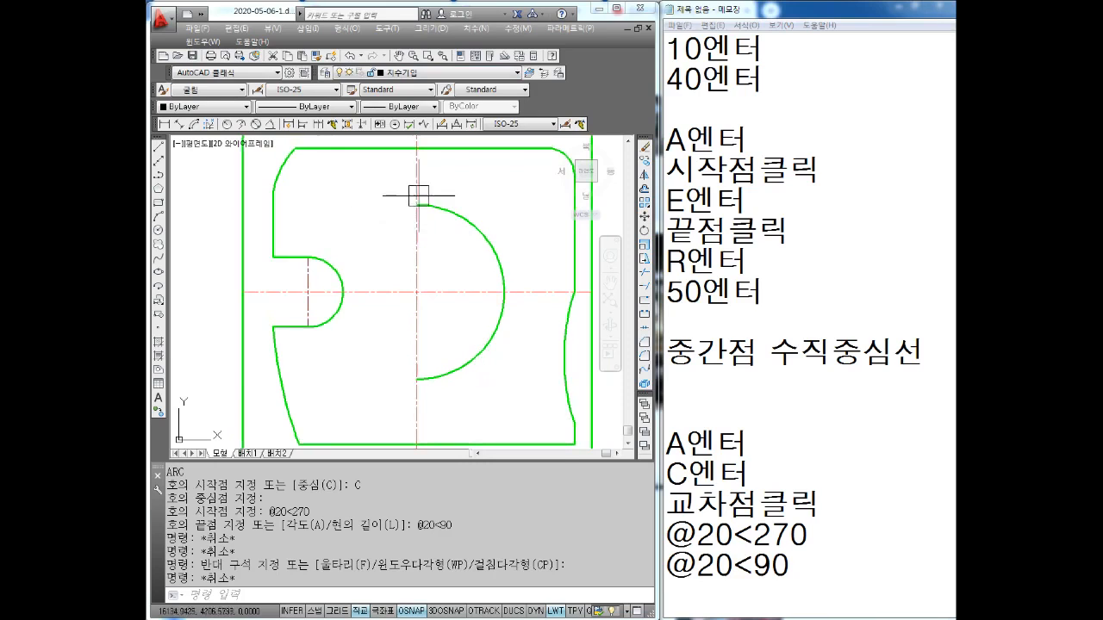
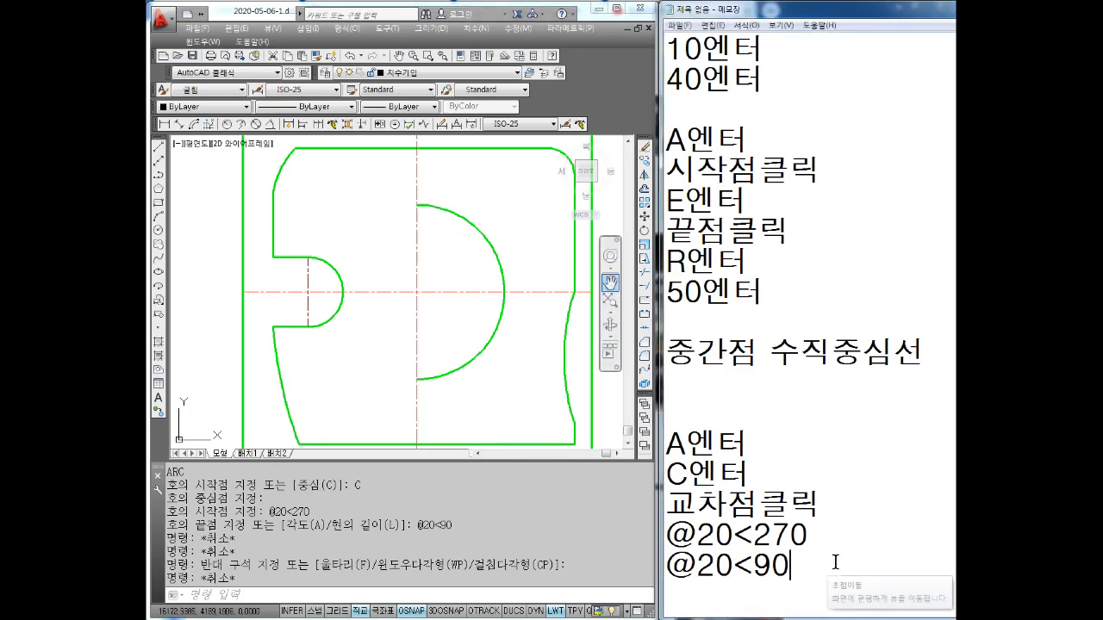
Step: Switch to Notepad and note the offset commands O엔터 and 5엔터 below the arc commands
key(Return)
key(Return)
text(O엔터)
key(Return)
text(5엔터)
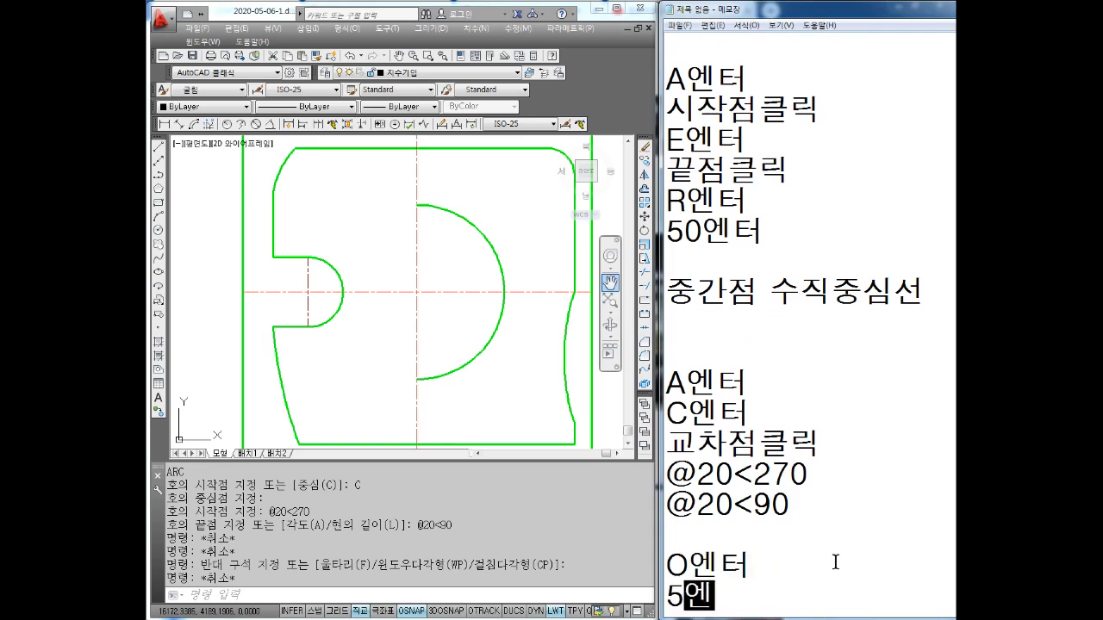
key(Return)
key(Return)
Step: In AutoCAD, offset the radius 20 arc inward by 5
click(453, 470)
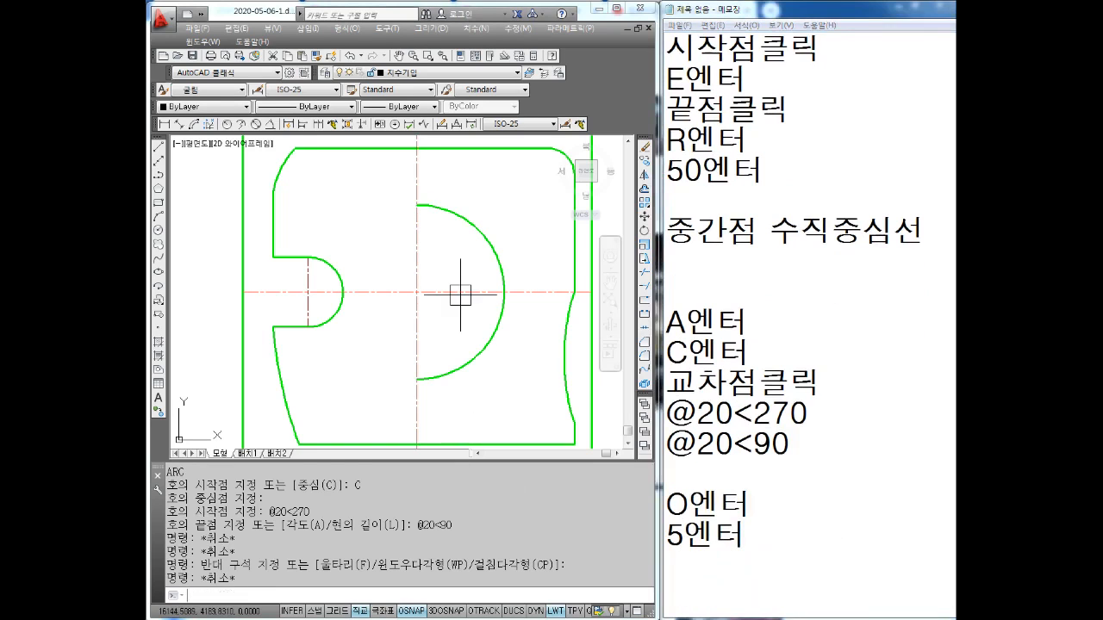
key(Escape)
key(Escape)
key(Escape)
key(Escape)
text(o)
key(Return)
text(5)
key(Return)
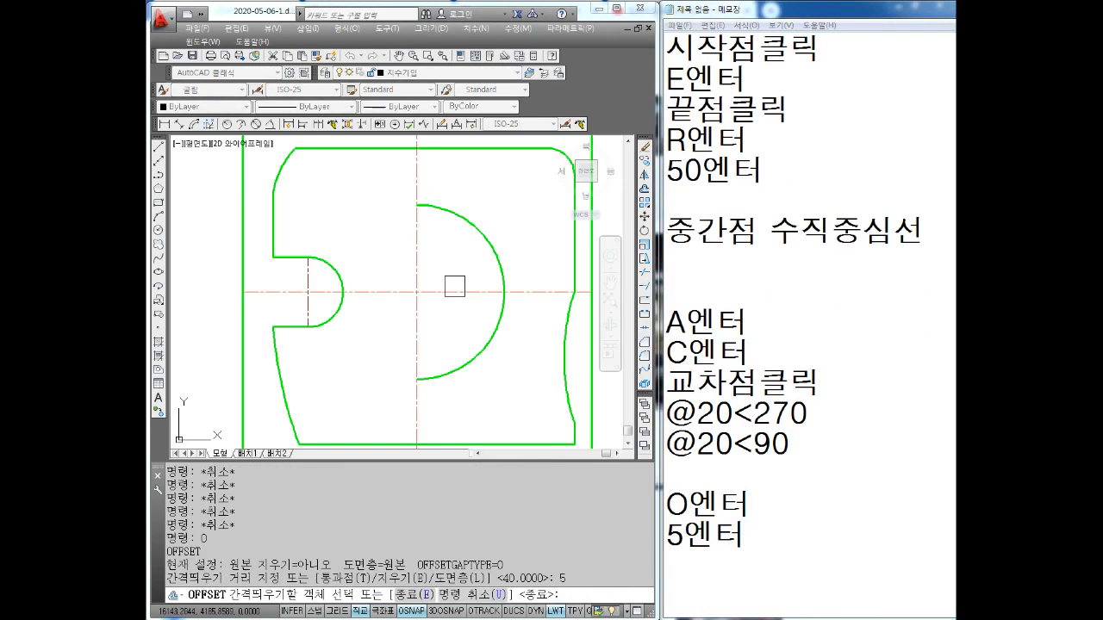
click(459, 212)
click(450, 263)
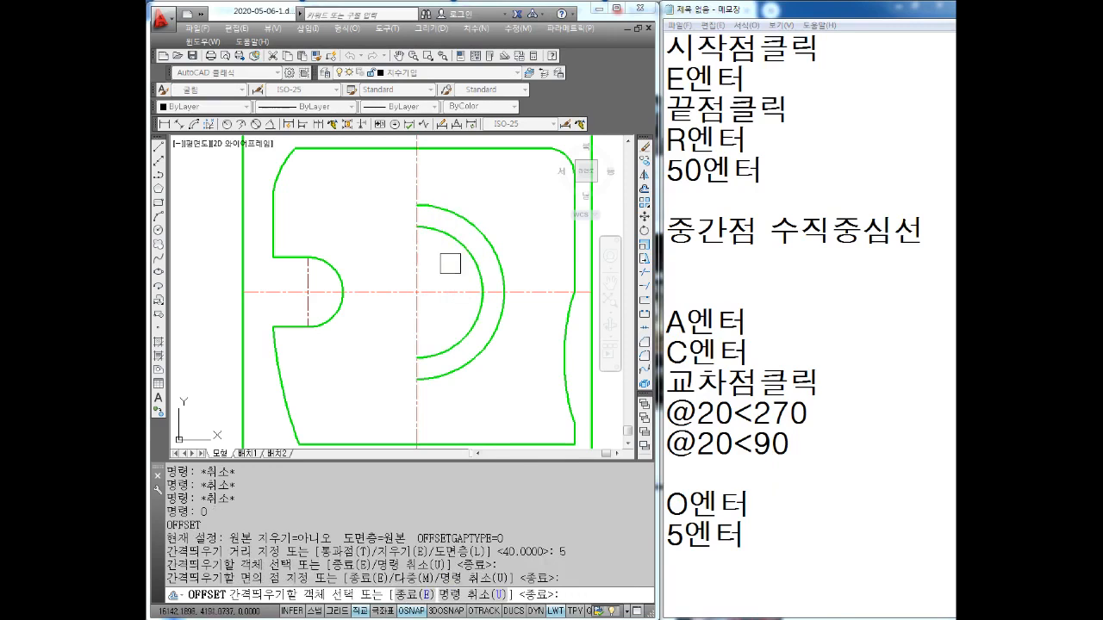
key(Escape)
Step: Move the inner offset arc to the 중심선 layer
click(444, 227)
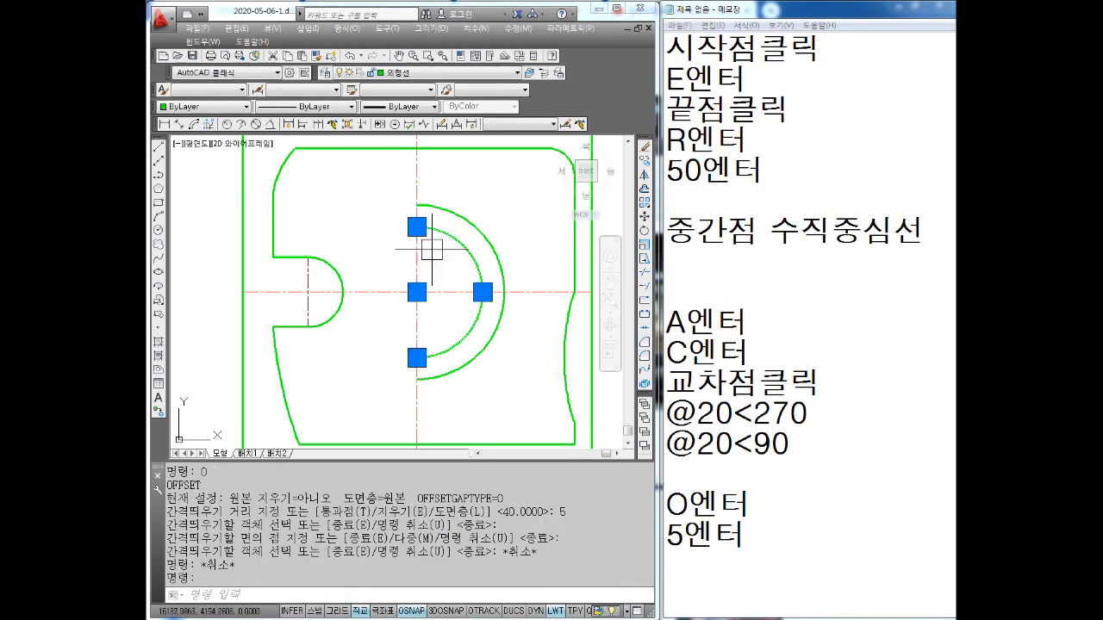
click(431, 73)
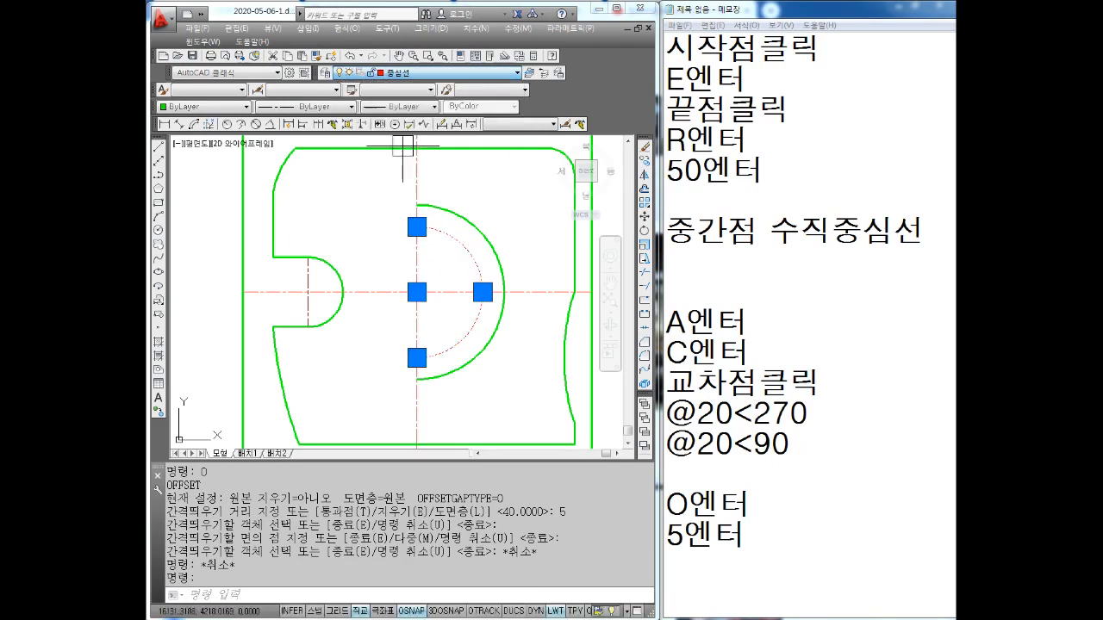
click(413, 118)
key(Escape)
key(Escape)
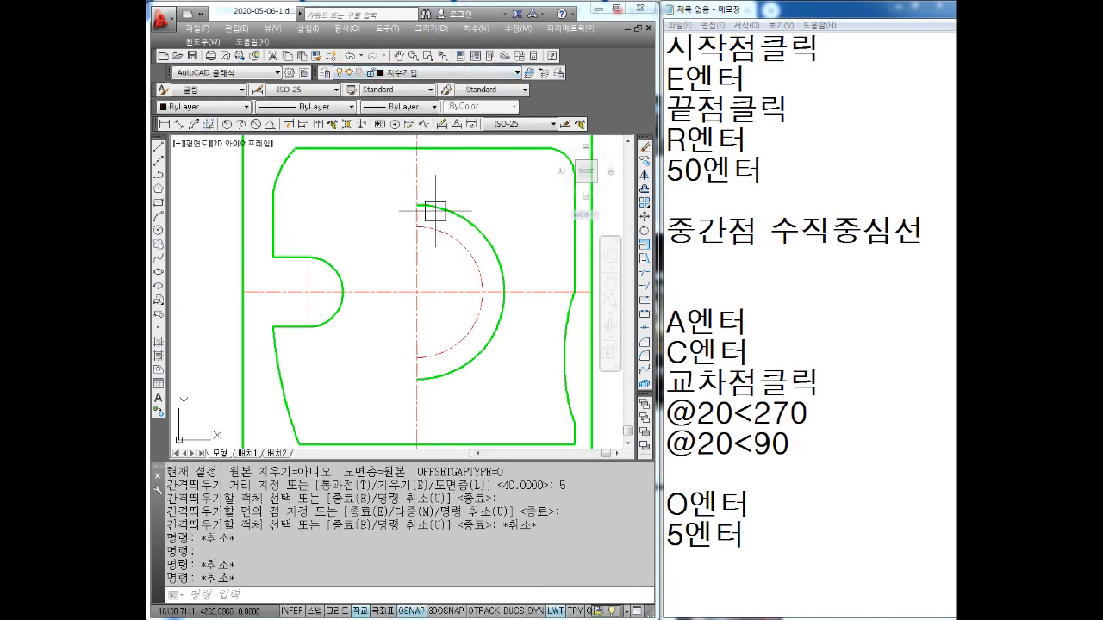
scroll(435, 251, up, 2)
click(447, 252)
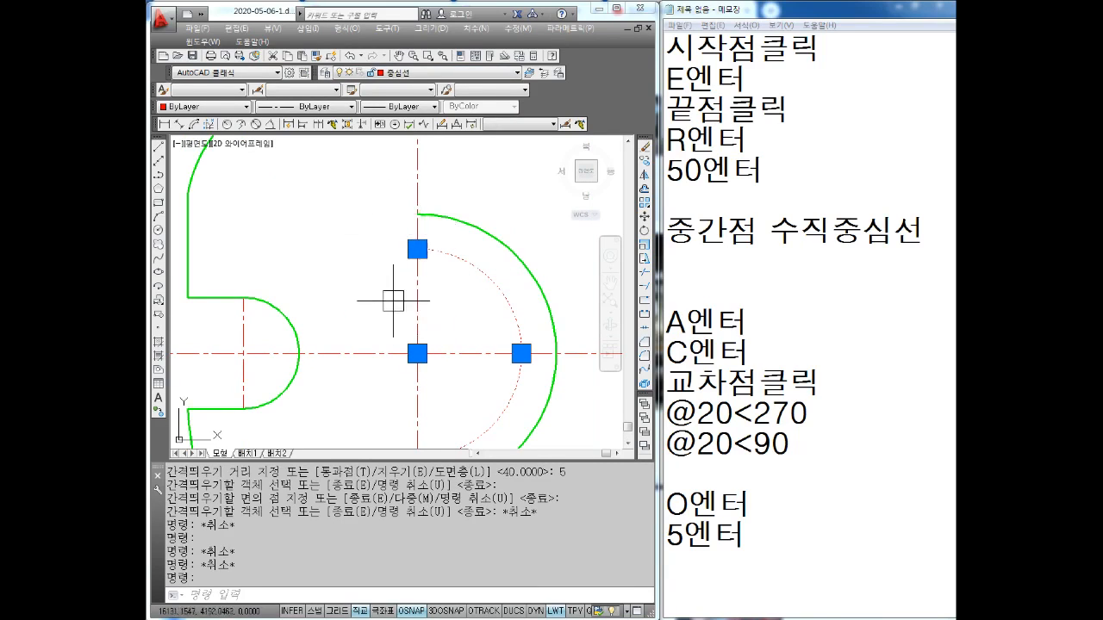
key(Escape)
key(Escape)
Step: Switch to Notepad and note the end-arc commands A엔터, C엔터, 원호의 끝점, @5<90 and @5<270 below the offset commands
click(786, 543)
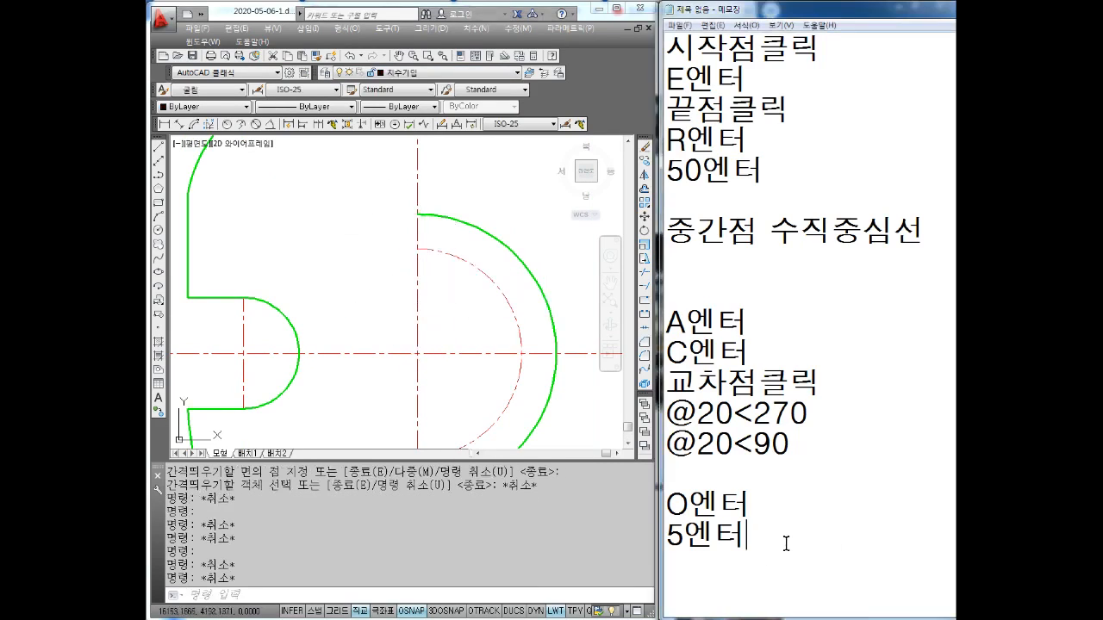
key(Return)
key(Return)
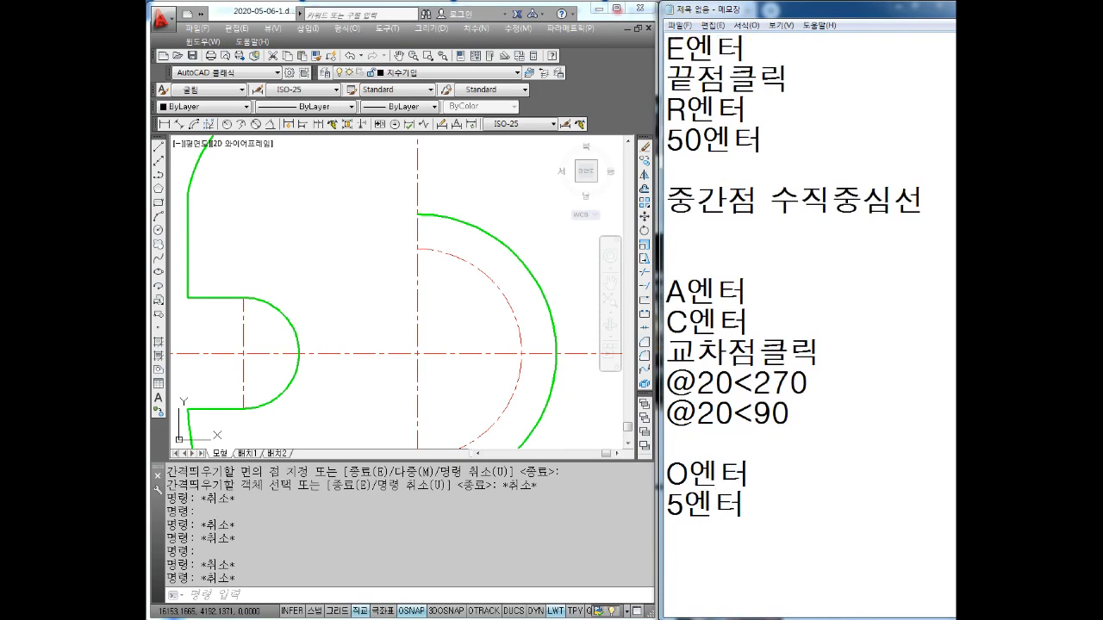
text(A엔터)
key(Return)
text(C엔터)
key(Return)
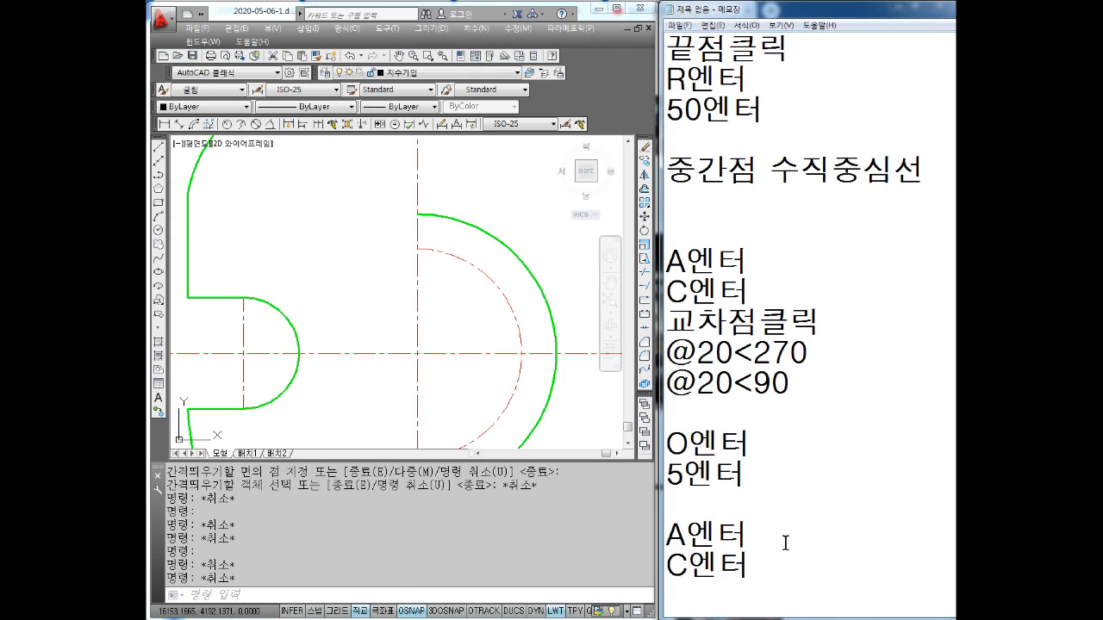
text(우)
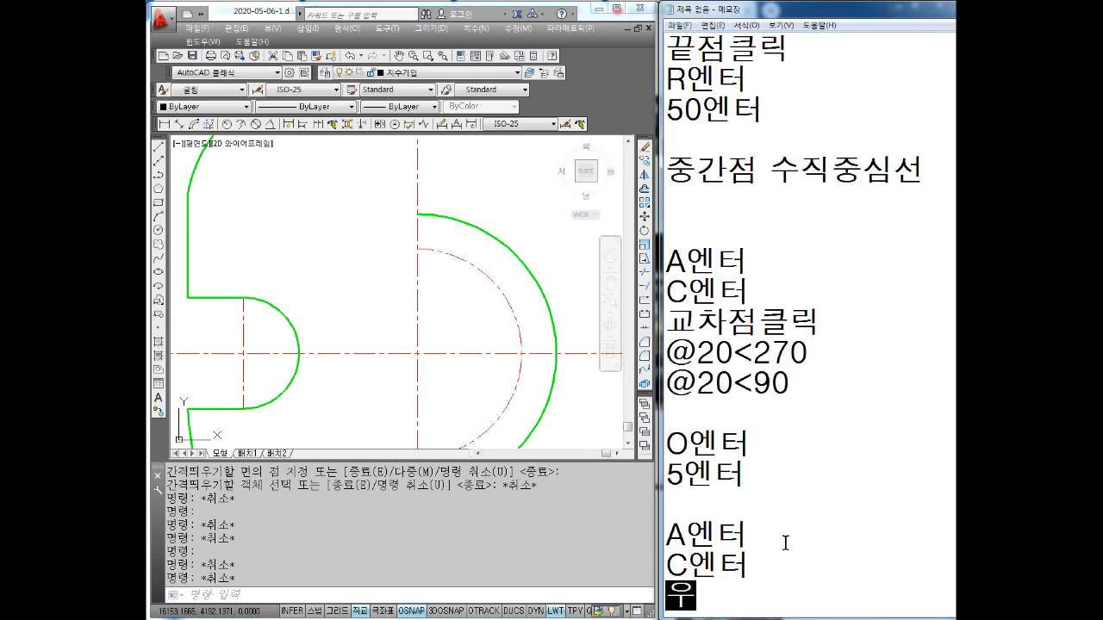
text(호의 끄)
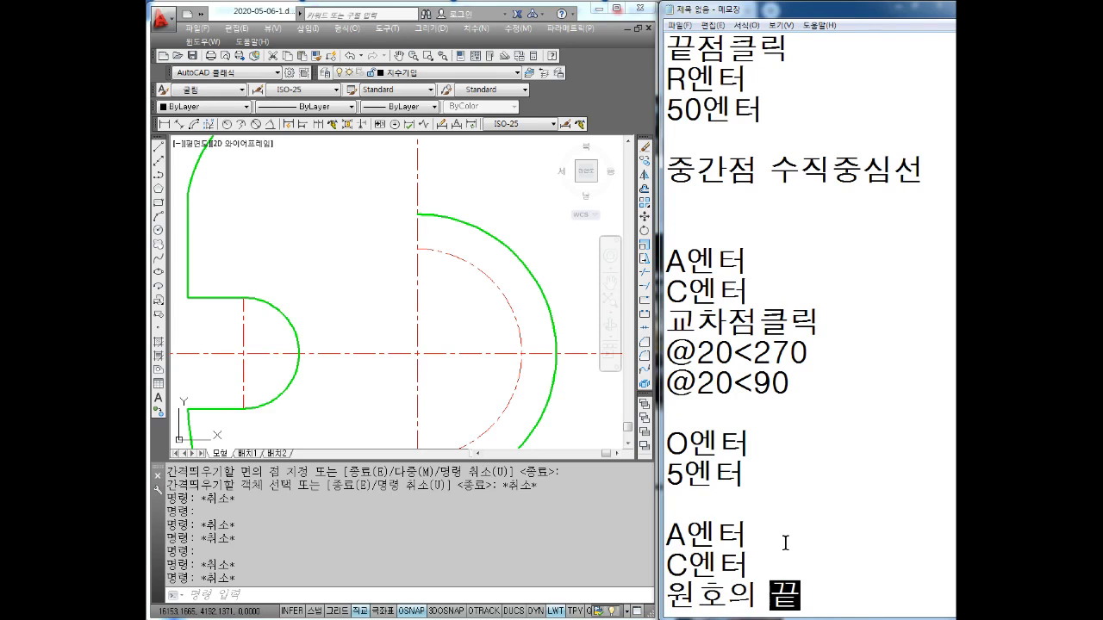
text(점)
key(Return)
key(Return)
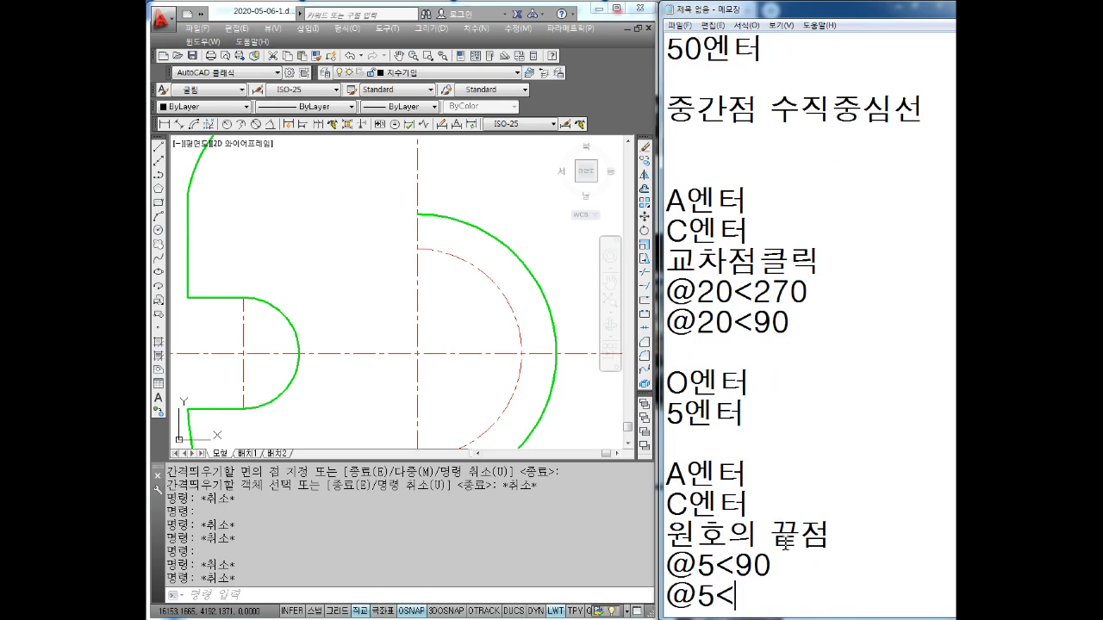
key(Return)
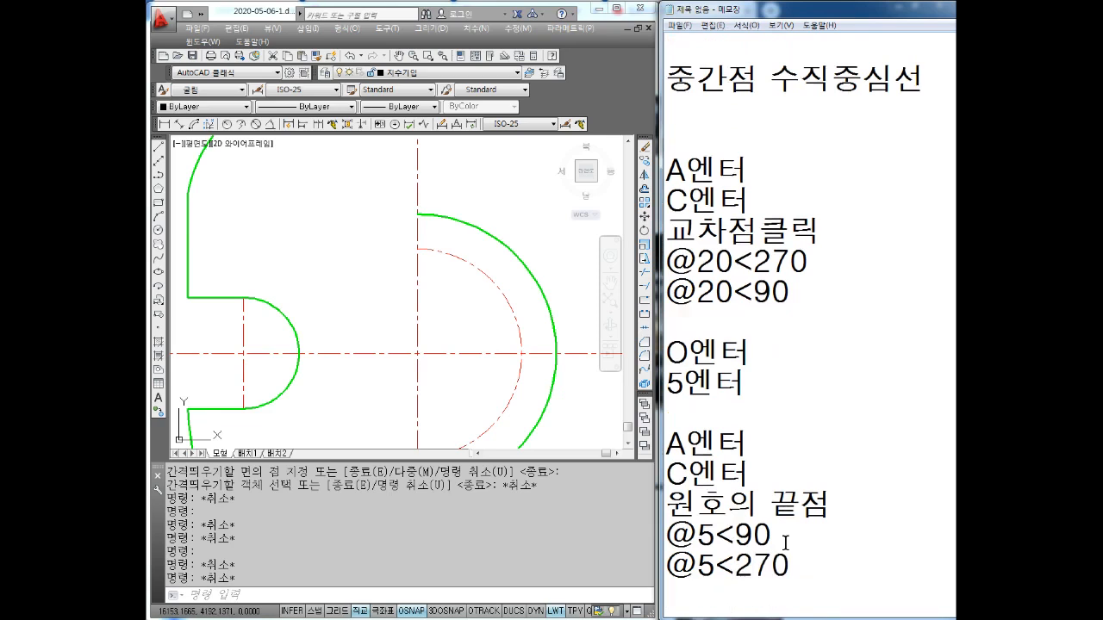
Step: In AutoCAD, draw a radius 1 marker circle centred on the upper end of the inner centreline arc
click(468, 420)
key(Escape)
key(Escape)
key(Escape)
key(Escape)
key(Escape)
key(Escape)
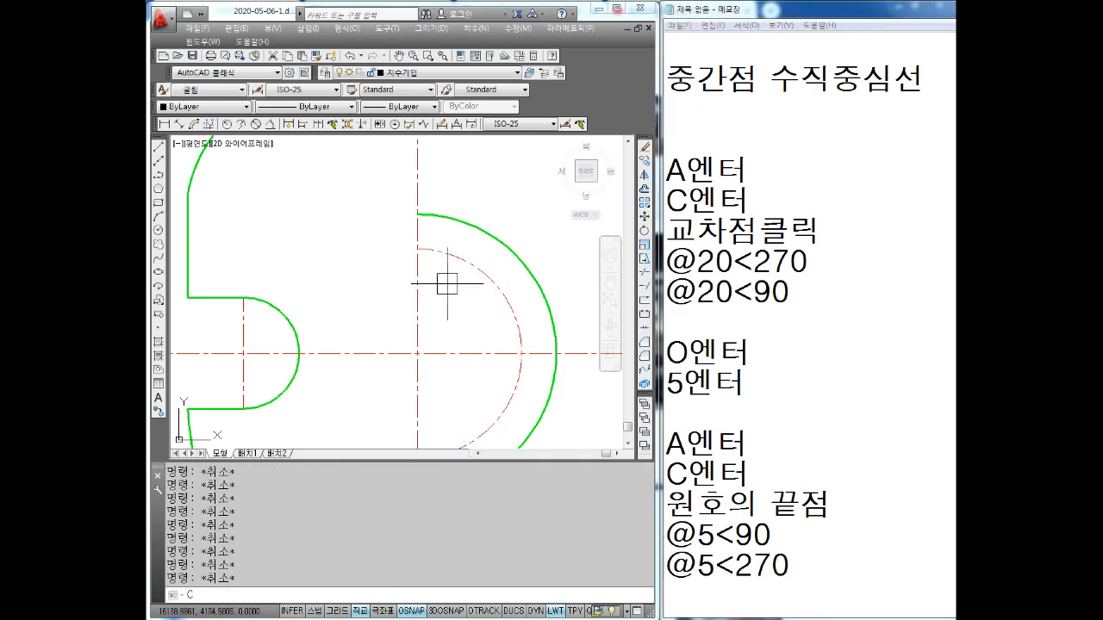
text(c)
key(Return)
click(419, 248)
text(1)
key(Return)
key(Escape)
key(Escape)
key(Escape)
key(Escape)
key(Escape)
middle_drag(402, 236, 409, 240)
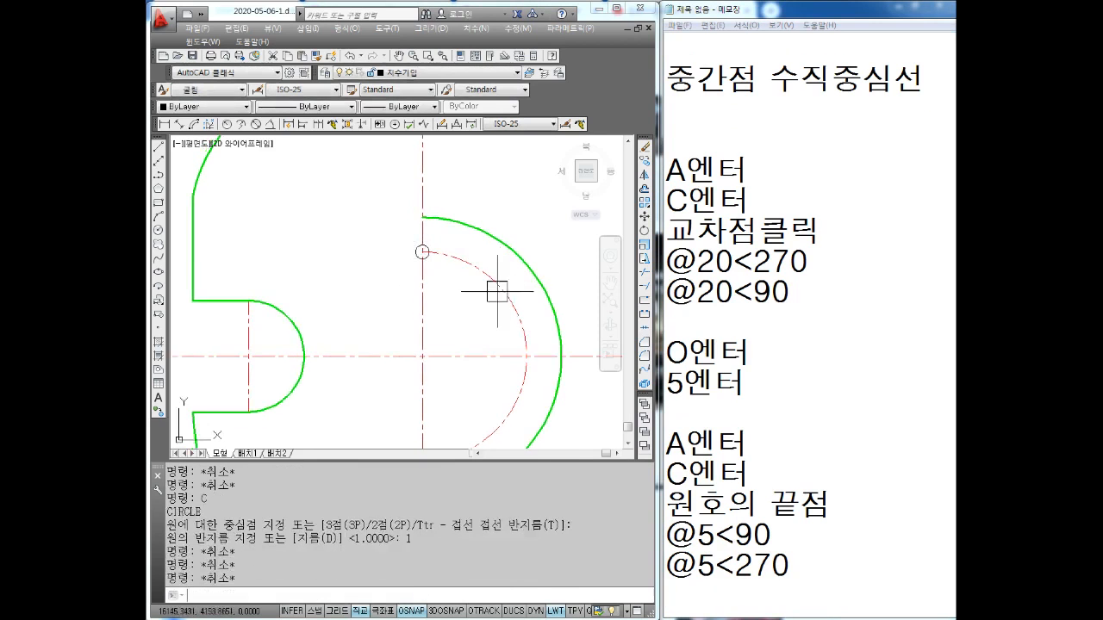
Step: Draw an arc centred on the centreline arc's upper end, starting at @5<90 and ending at @5<270
text(a)
key(Return)
text(c)
key(Return)
scroll(429, 220, up, 4)
click(409, 303)
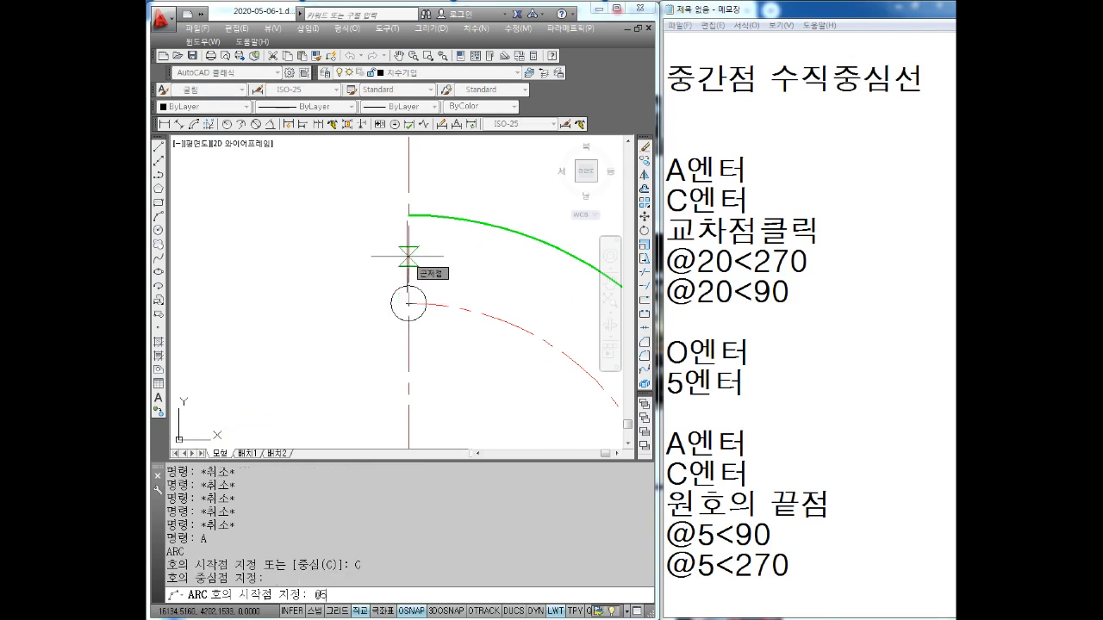
text(@5<90)
key(Return)
key(F8)
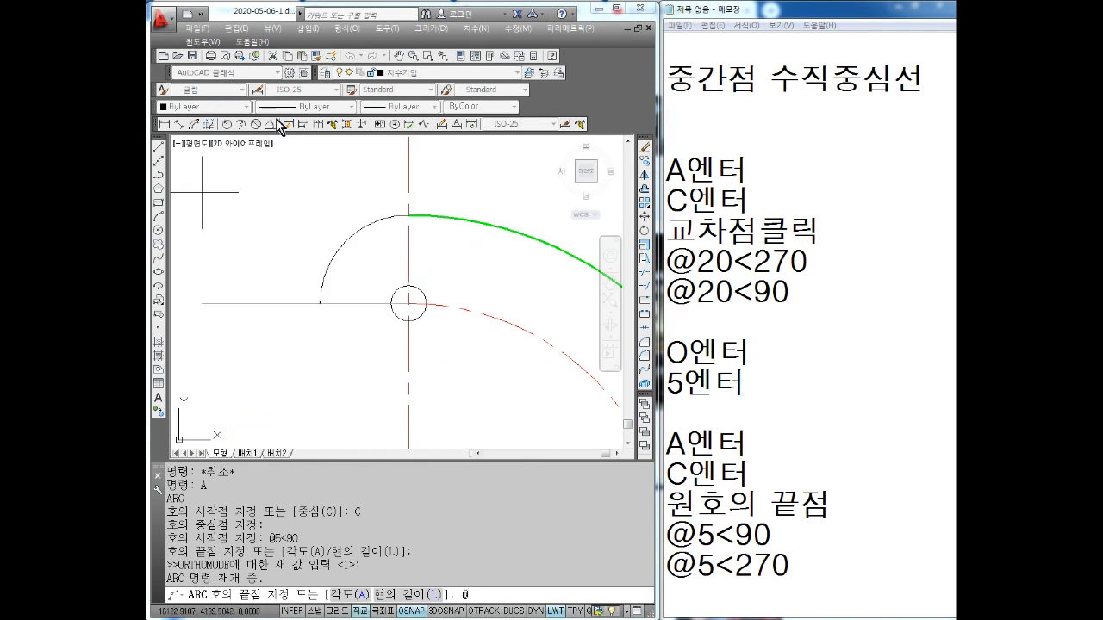
text(@5<2)
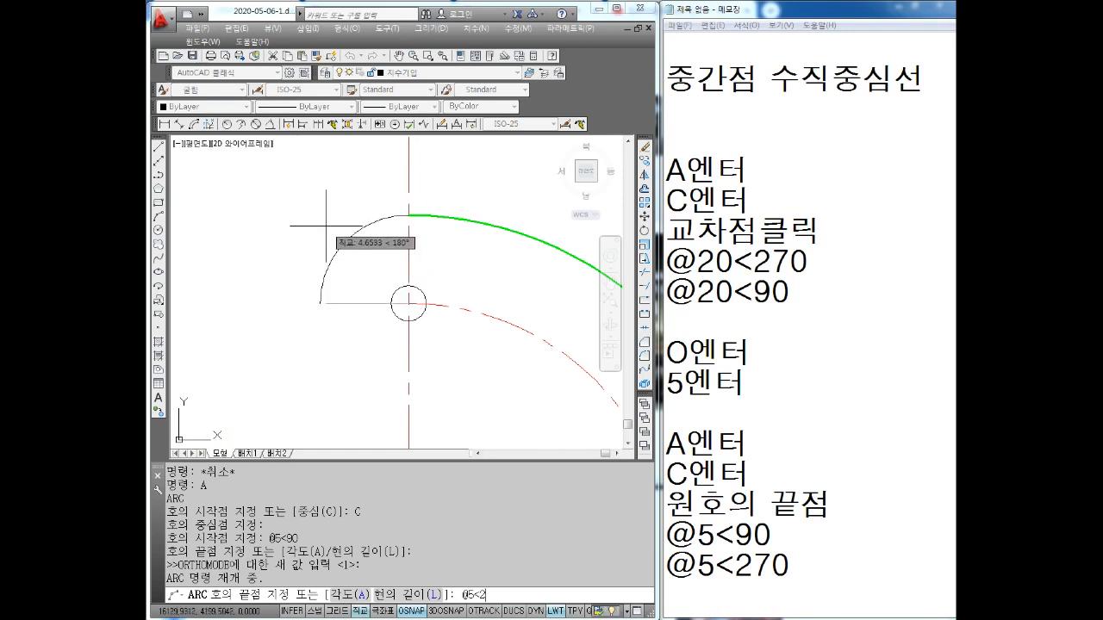
text(70)
key(Return)
key(Escape)
key(Escape)
Step: Move the new radius 5 end arc to the 외형선 layer
scroll(423, 219, down, 3)
scroll(400, 294, up, 2)
click(403, 265)
click(379, 285)
click(456, 74)
click(413, 128)
key(Escape)
middle_drag(473, 246, 439, 255)
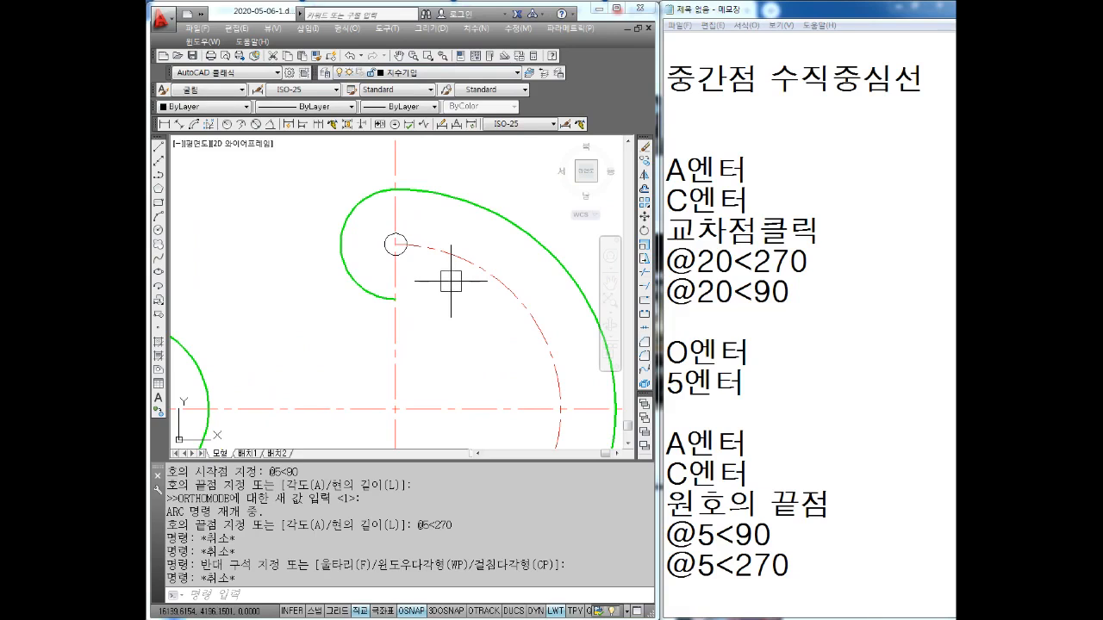
Step: Examine the joint between the small end arc and the large slot arc, and the end arc's lower end
middle_drag(441, 311, 446, 224)
scroll(438, 235, down, 1)
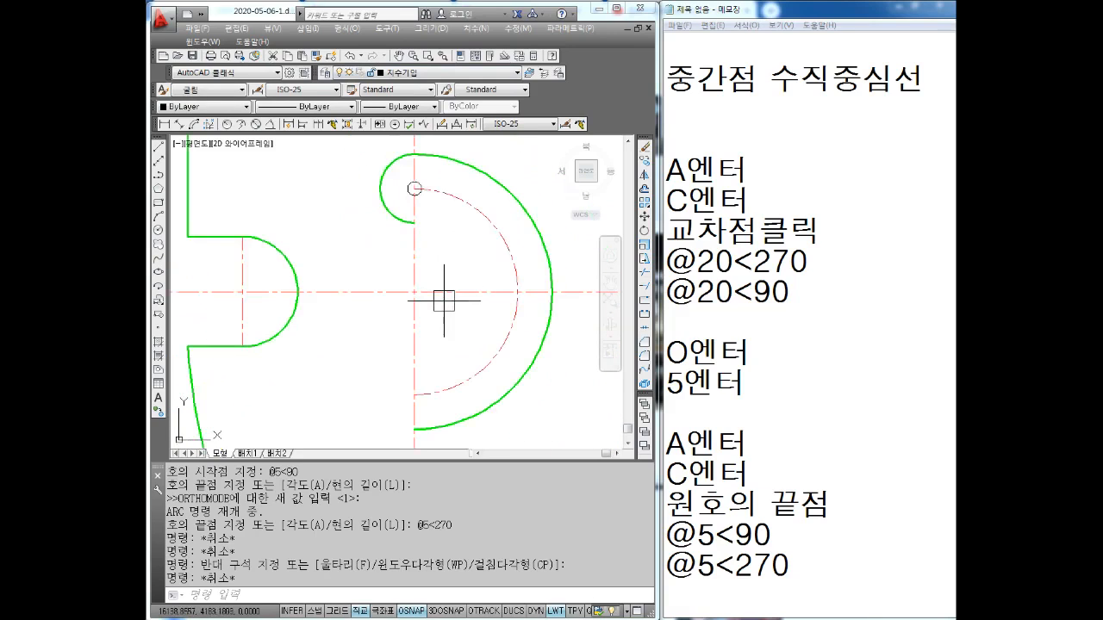
middle_drag(424, 301, 419, 323)
scroll(419, 323, up, 8)
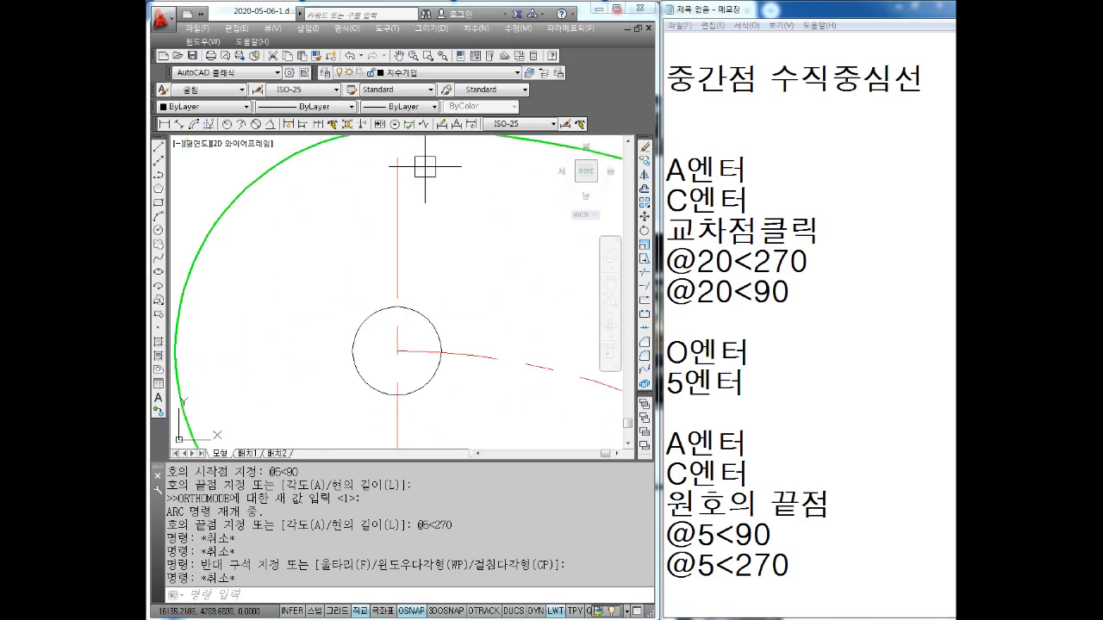
click(465, 274)
click(431, 391)
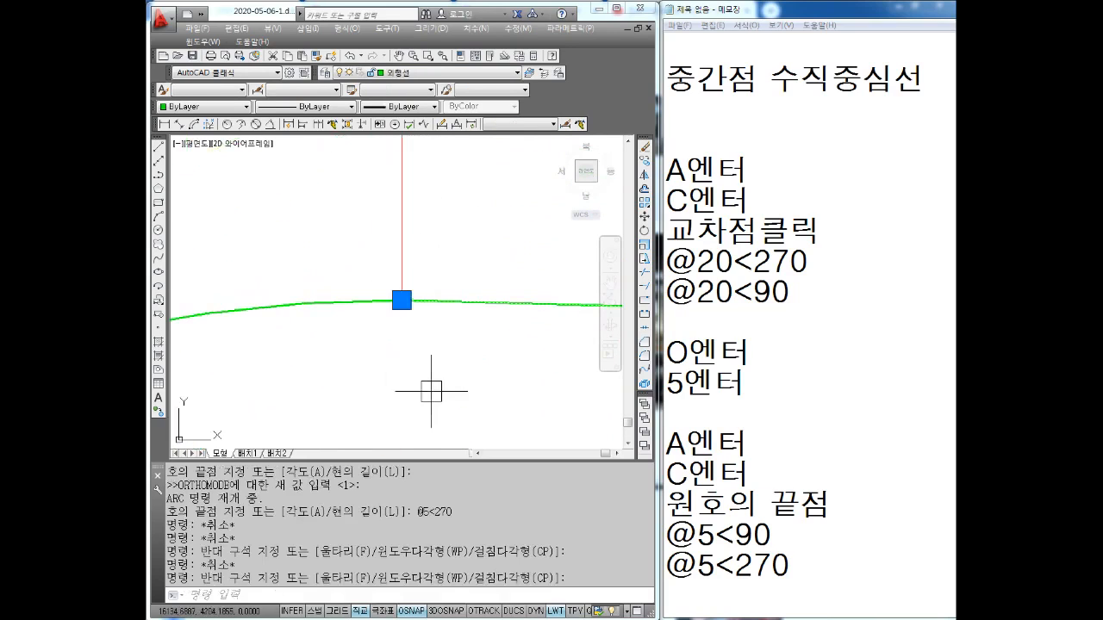
key(Escape)
key(Escape)
scroll(431, 384, down, 3)
middle_drag(450, 400, 415, 225)
scroll(408, 279, down, 4)
click(392, 322)
click(366, 356)
key(Escape)
key(Escape)
middle_drag(390, 354, 378, 278)
middle_drag(388, 371, 382, 321)
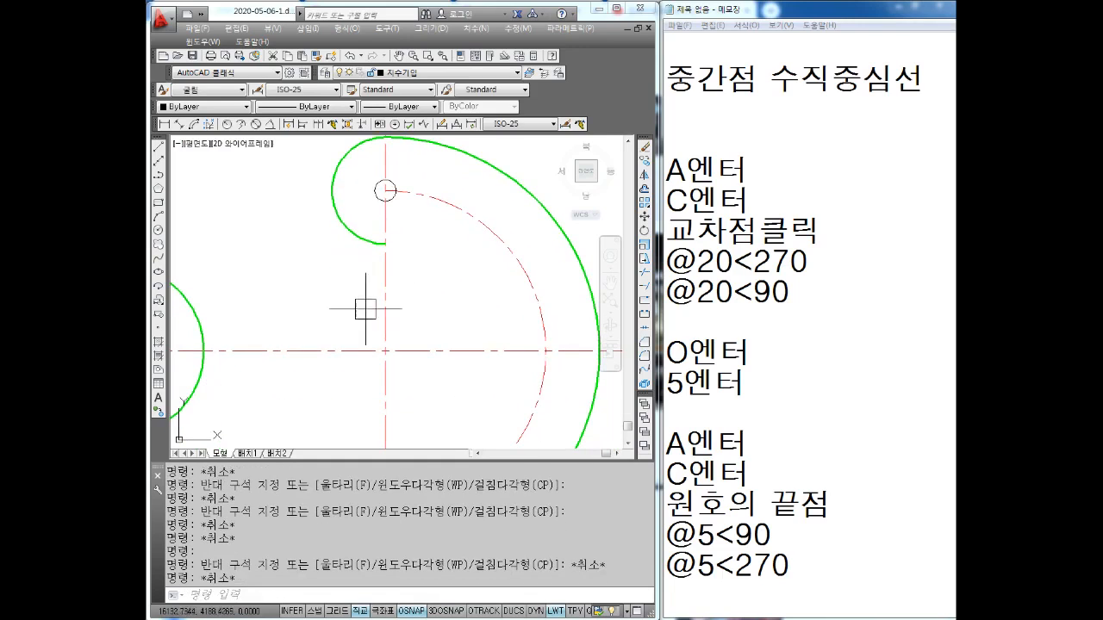
key(Escape)
key(Escape)
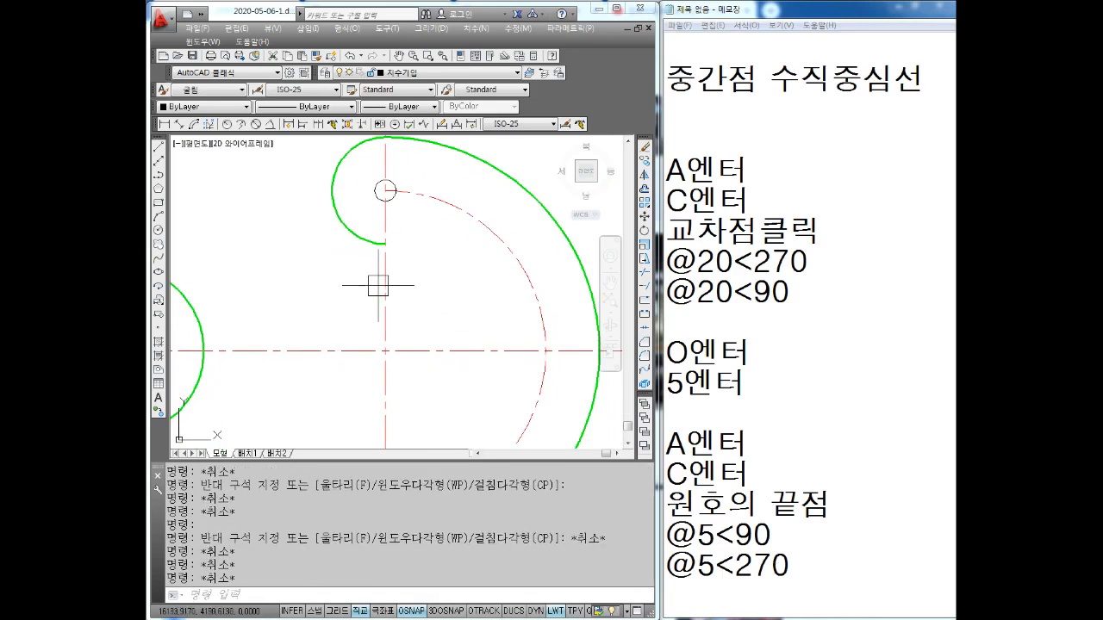
scroll(362, 205, down, 2)
scroll(377, 305, down, 2)
key(Escape)
Step: Switch to Notepad and note the copy sequence CO엔터, 도형(원호), 엔터, 기준점 and 종점위치 below the arc commands
click(812, 570)
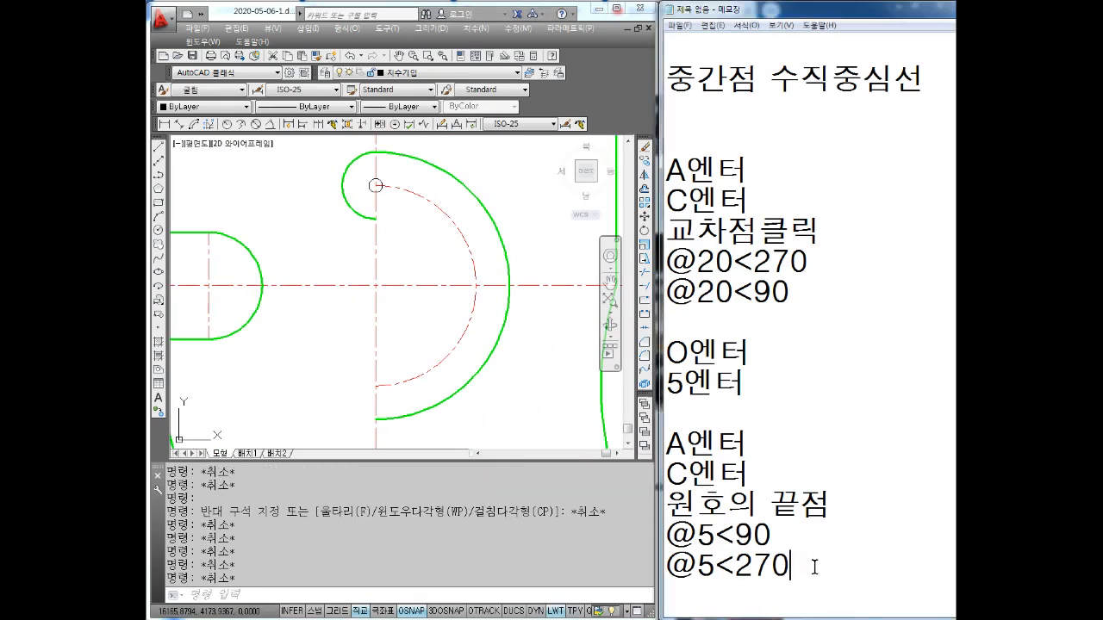
key(Return)
text(CO엔터)
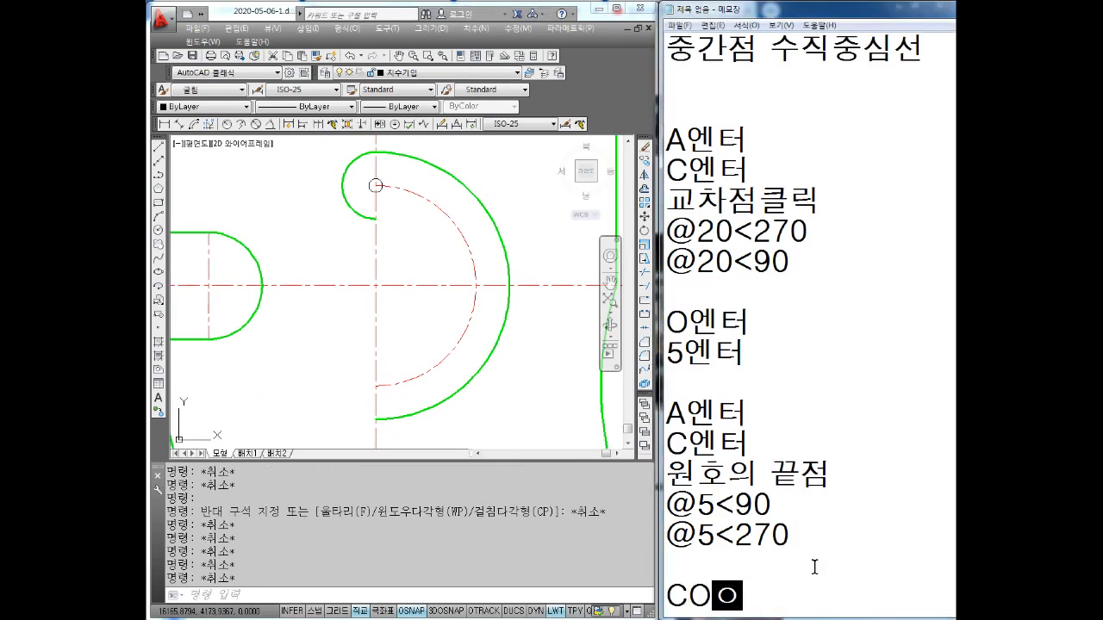
key(Return)
text(도형)
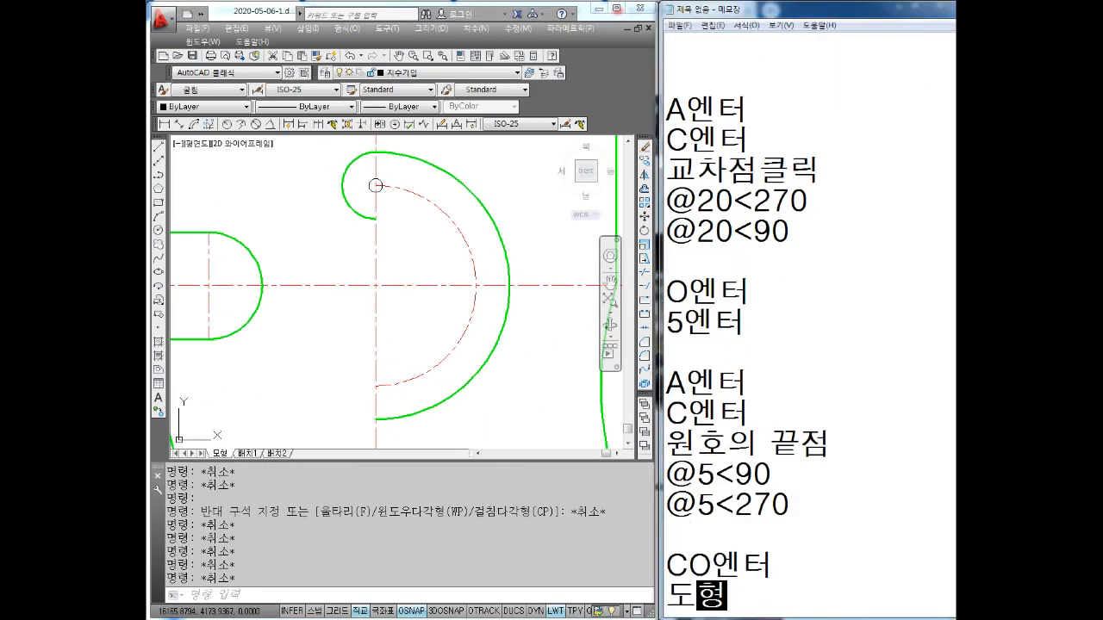
text(형()
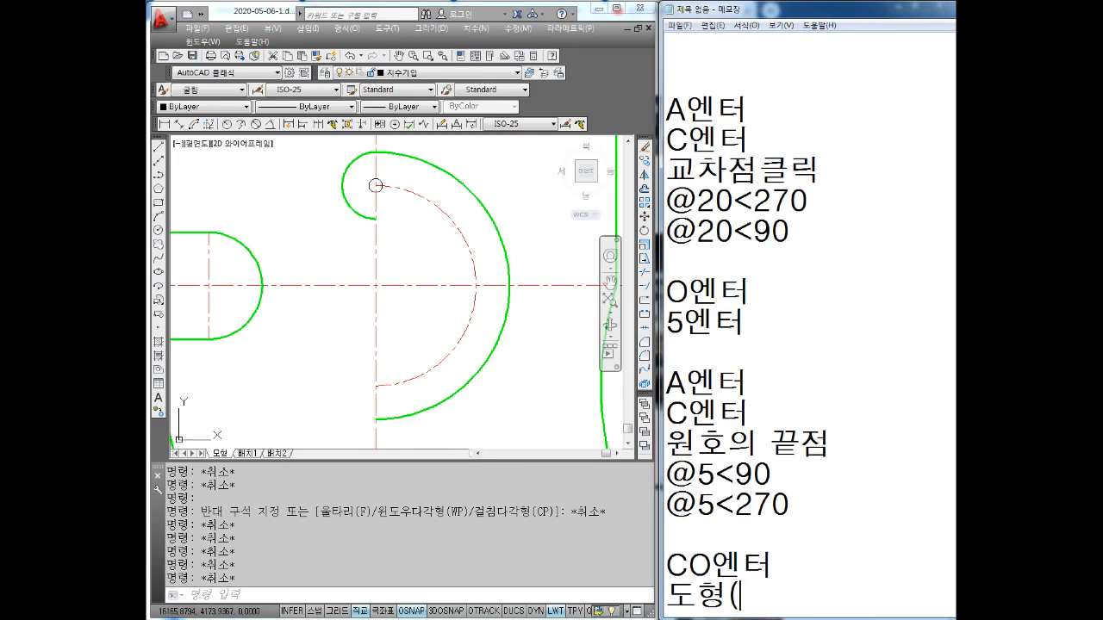
text(원호))
key(Return)
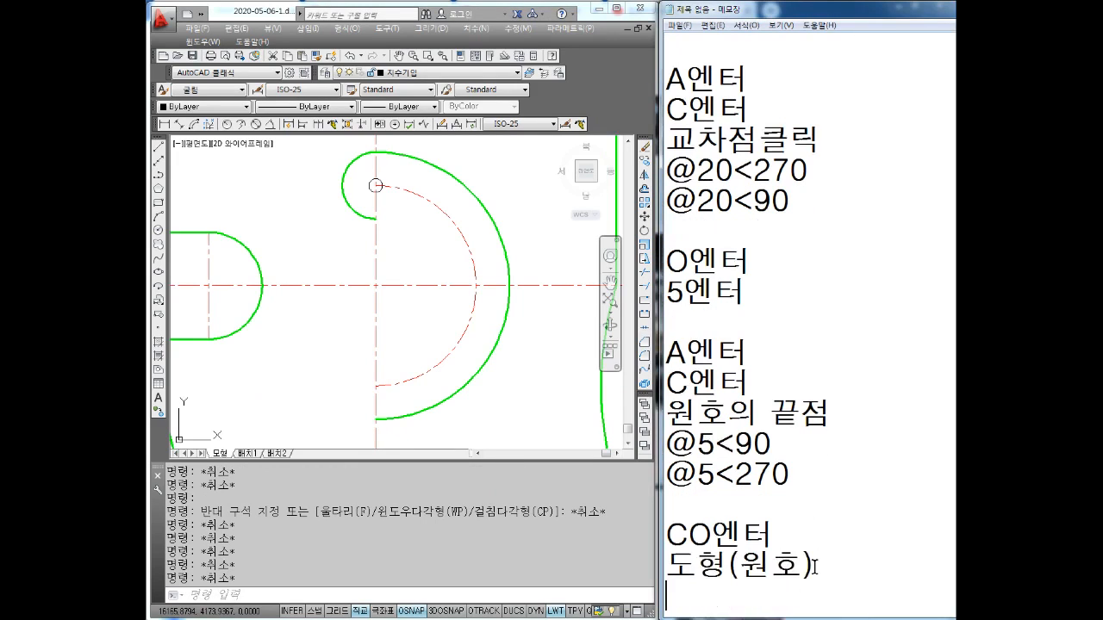
text(엔터)
key(Return)
text(기준점)
key(Return)
text(ㅈㅇㅈㅓㅁ)
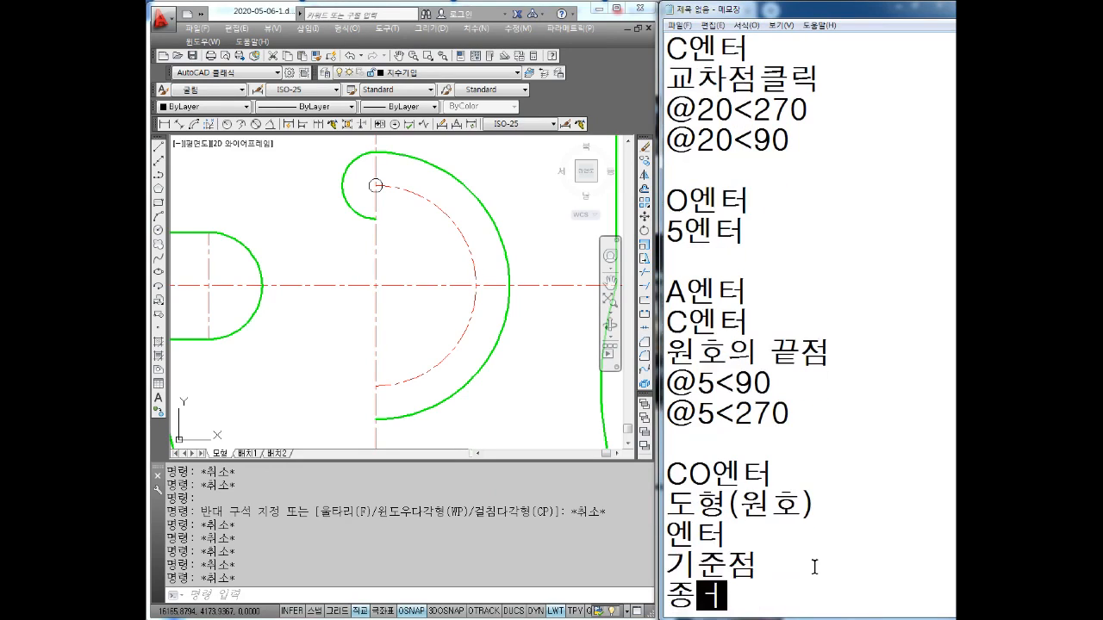
text(ㅇㅜㅣㅊㅣ)
key(Return)
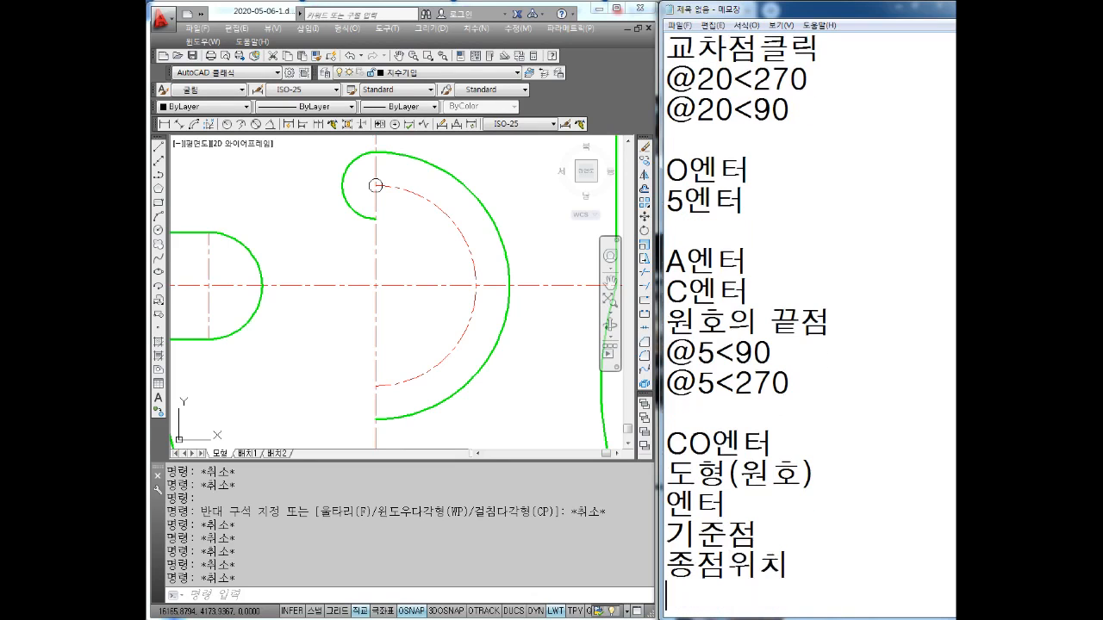
click(479, 272)
middle_drag(439, 253, 455, 266)
key(Escape)
key(Escape)
text(CO)
key(Return)
key(Escape)
key(Escape)
Step: In AutoCAD, set the colour of the small radius 5 end arc to 하늘색
click(369, 223)
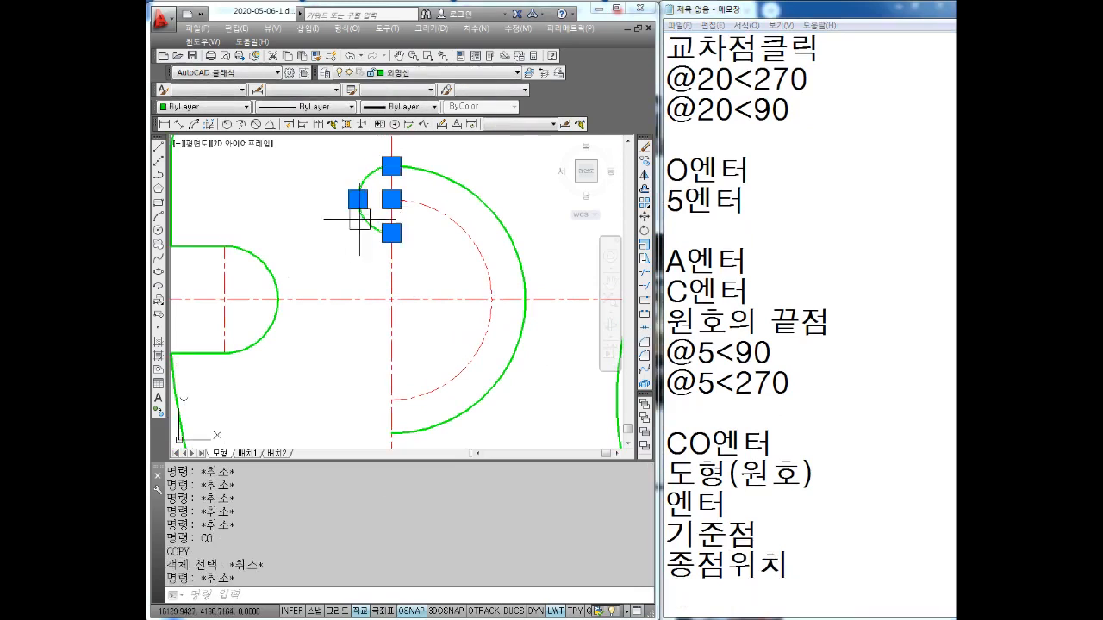
click(207, 106)
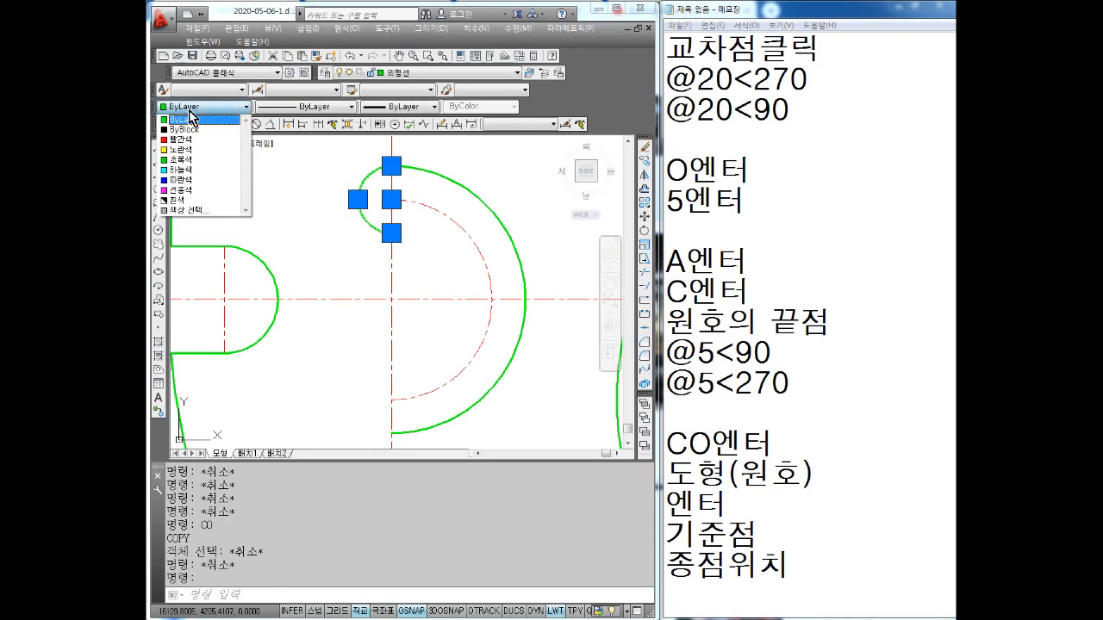
click(207, 169)
key(Escape)
key(Escape)
Step: Copy the small end arc from its centre to the centreline intersection and to the lower end of the centreline arc
text(CO)
key(Return)
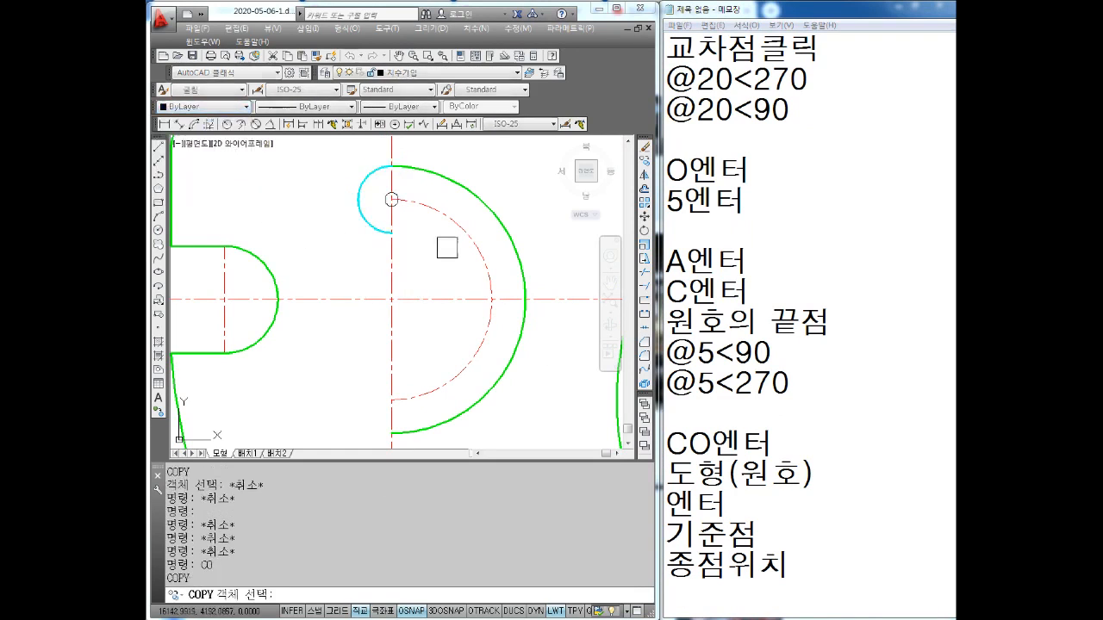
click(364, 211)
key(Return)
scroll(392, 203, up, 4)
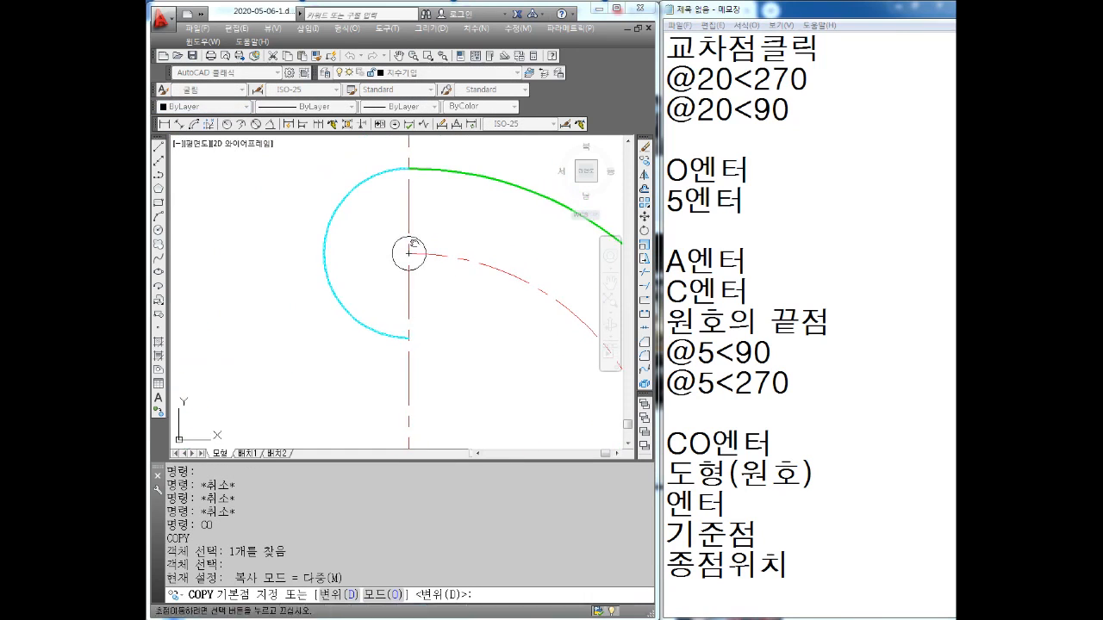
click(408, 254)
scroll(408, 255, down, 4)
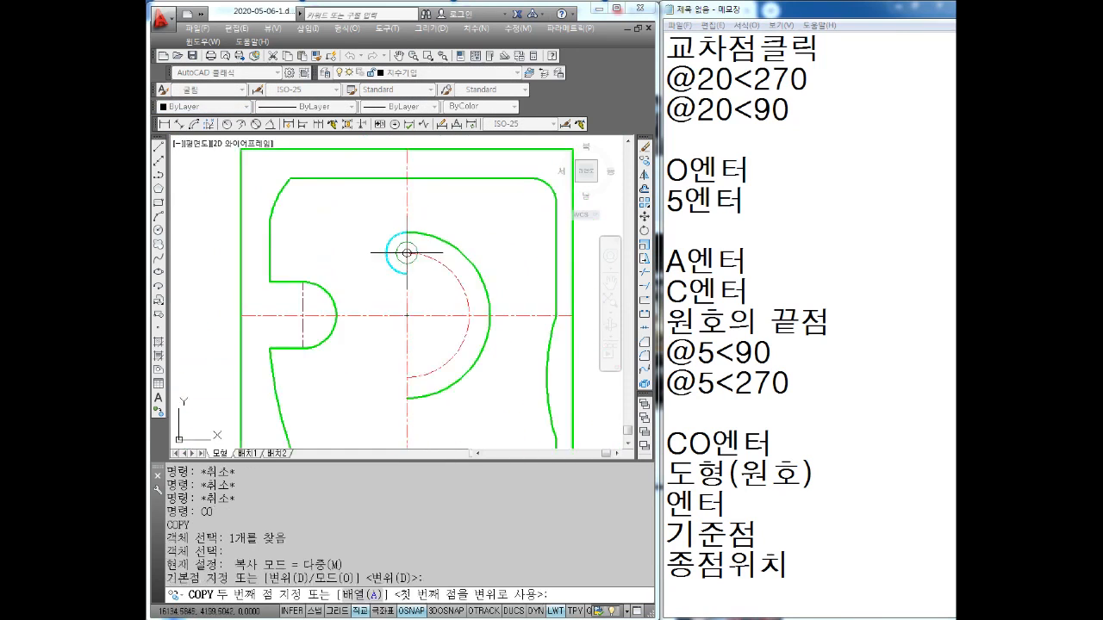
click(396, 254)
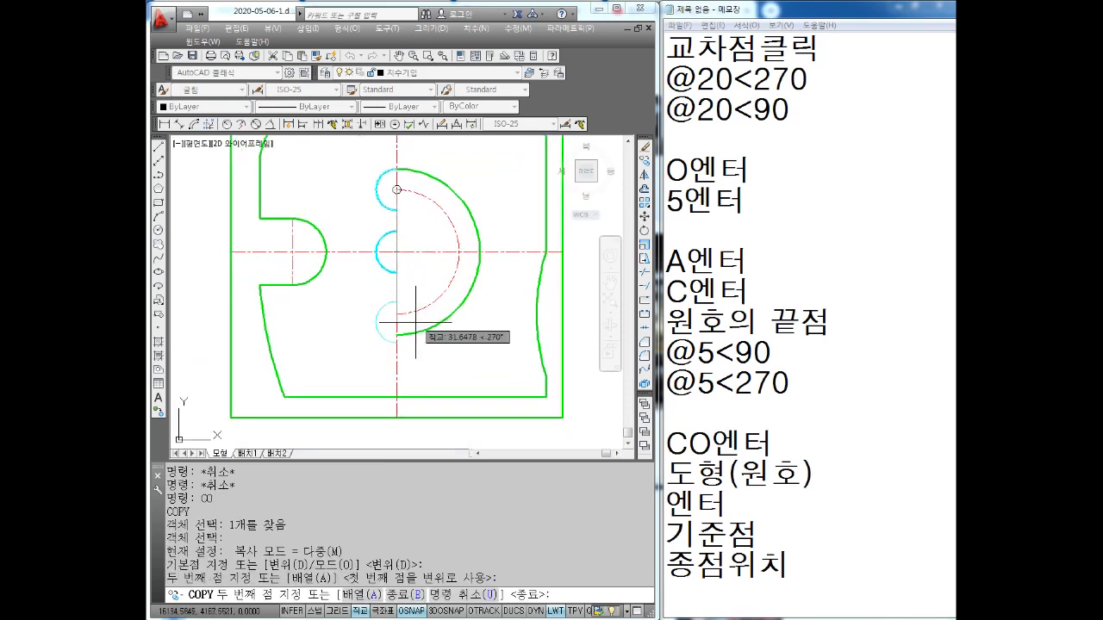
scroll(387, 258, up, 4)
key(Escape)
scroll(368, 302, down, 3)
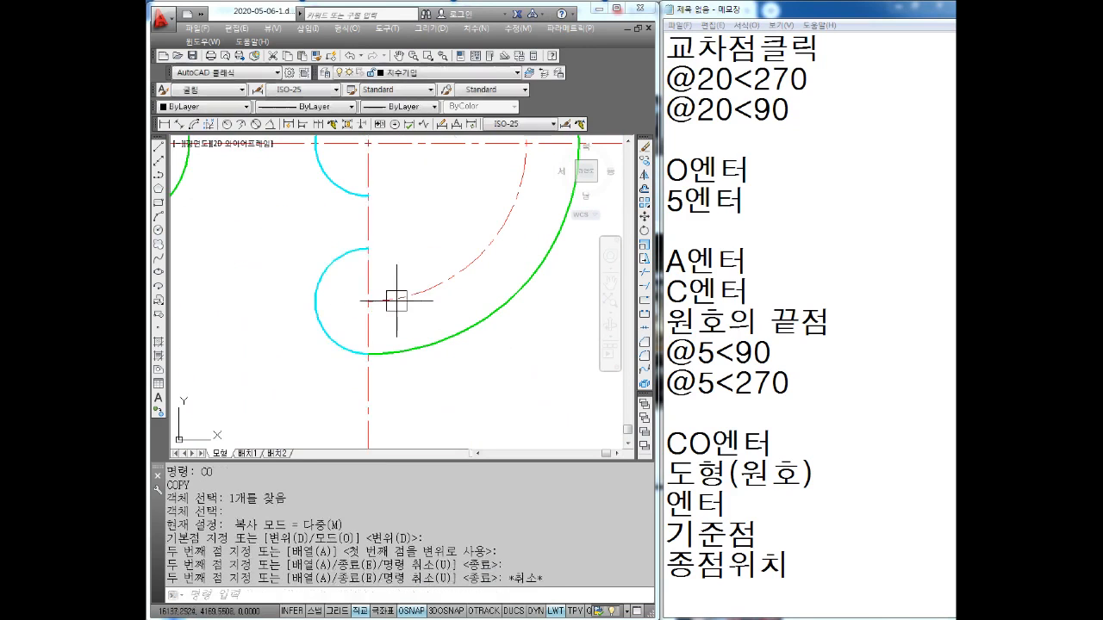
Step: Set the colour of all three small arcs to ByLayer
click(371, 225)
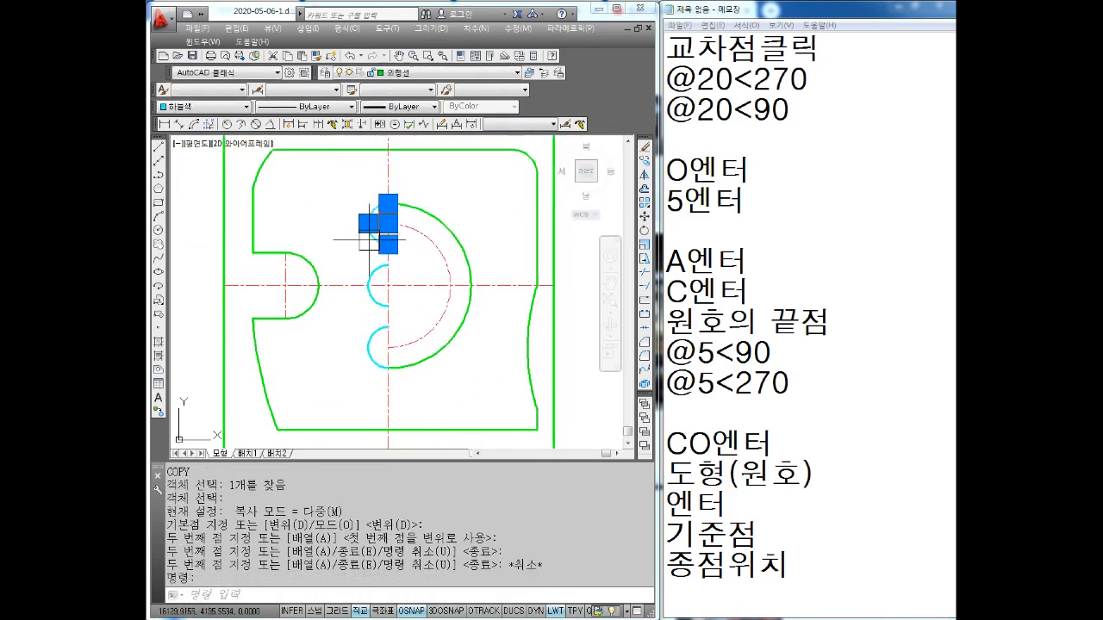
click(371, 286)
click(371, 346)
click(206, 106)
click(197, 116)
key(Escape)
key(Escape)
scroll(405, 265, up, 2)
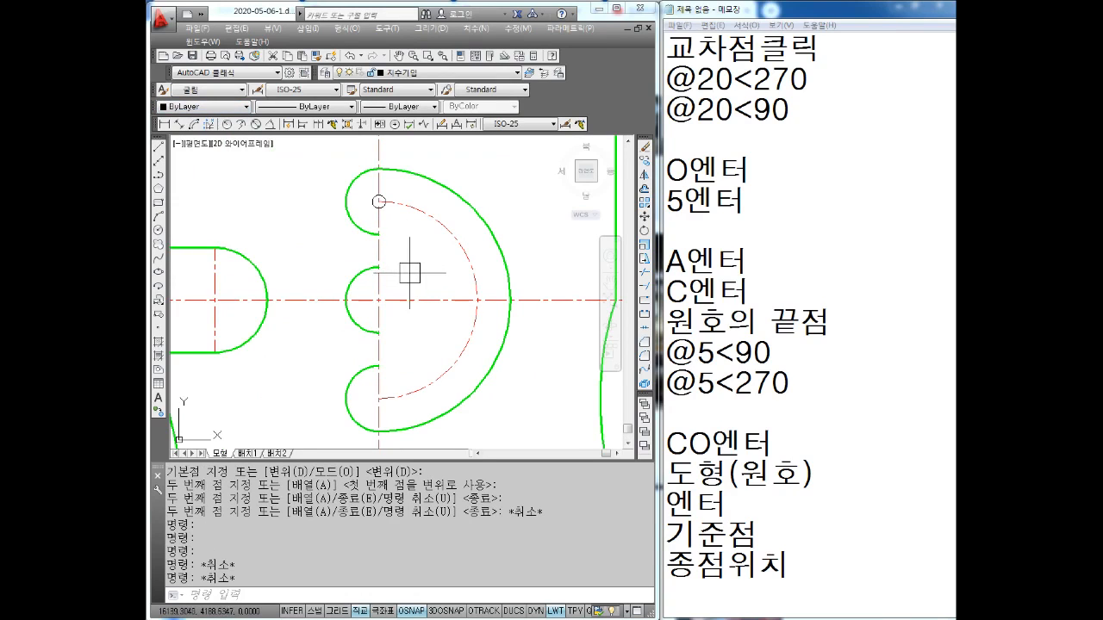
Step: Draw two vertical lines along the centreline, joining the upper, middle and lower small arcs of the curved slot
key(Escape)
key(Escape)
key(Escape)
text(L)
key(Return)
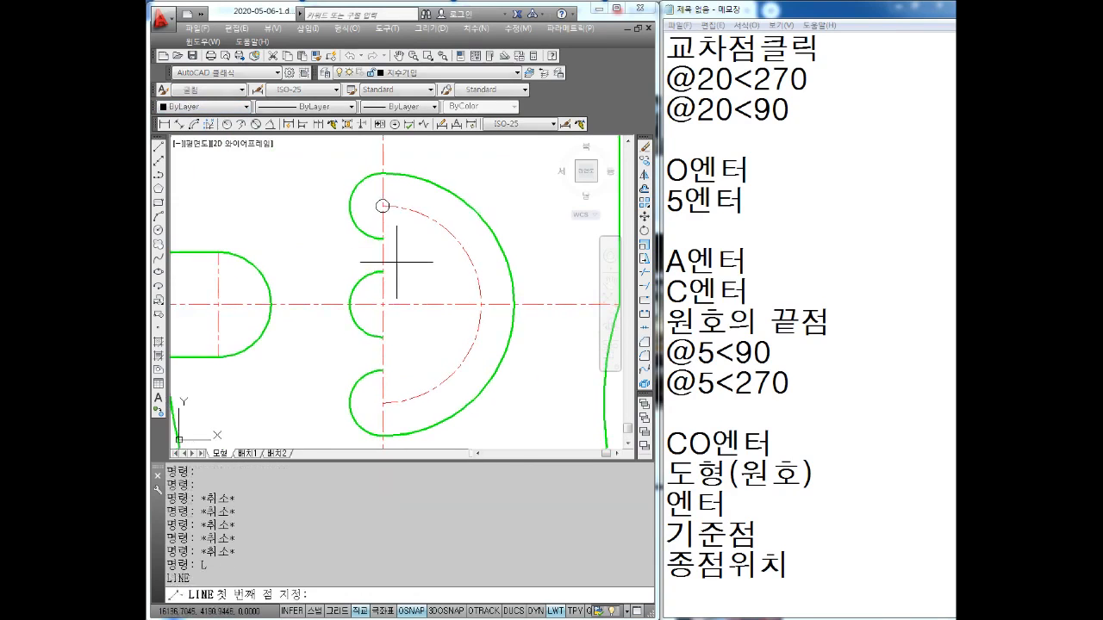
click(382, 259)
key(Escape)
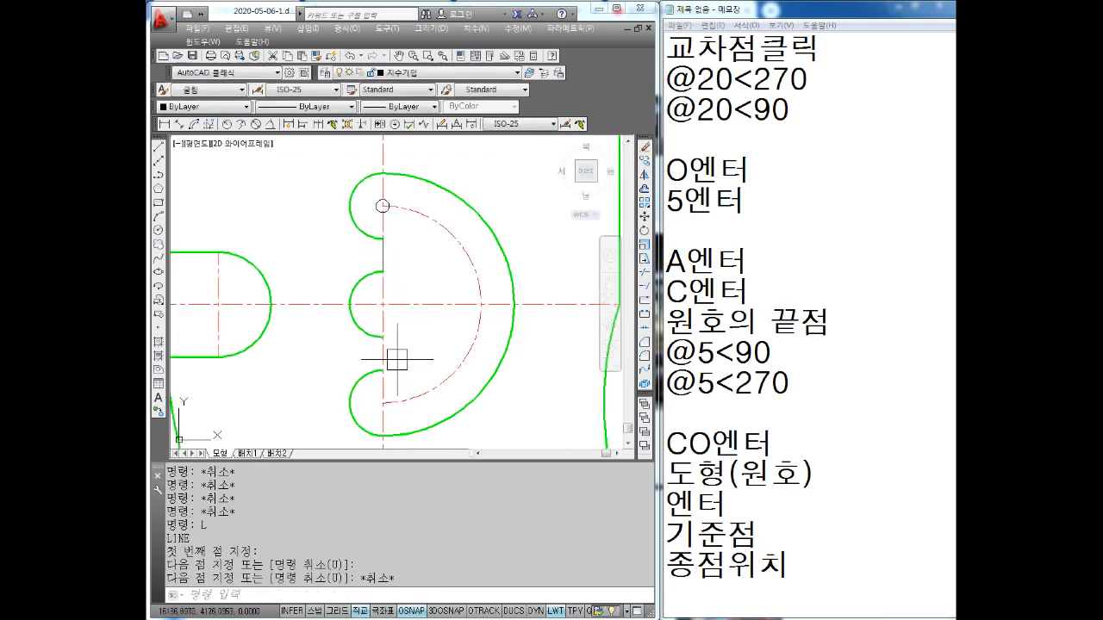
key(Return)
click(382, 336)
key(Escape)
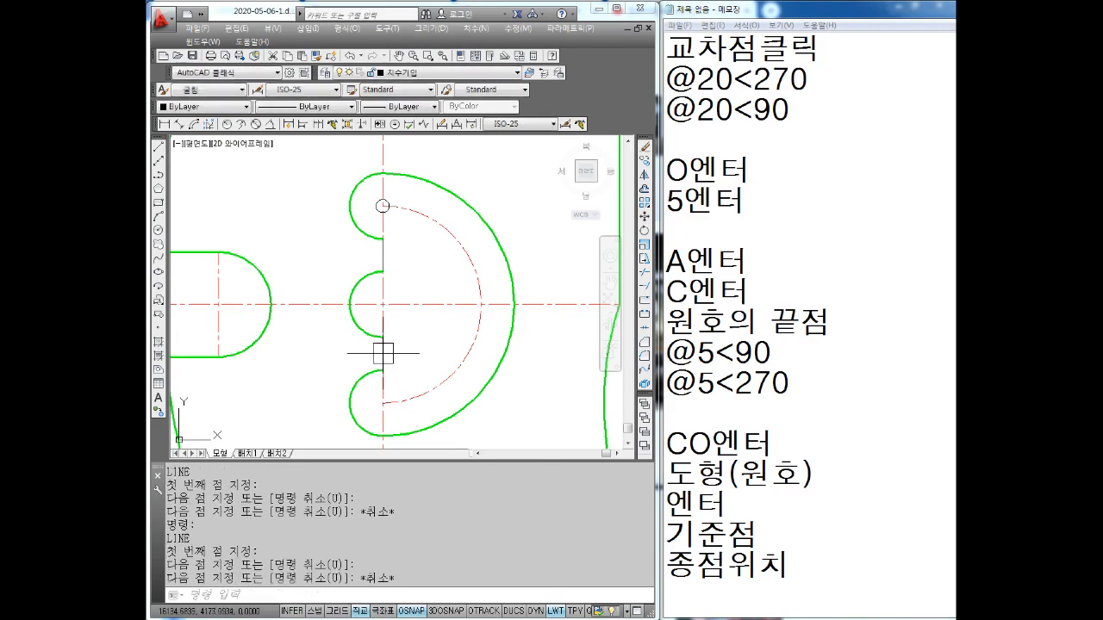
Step: Put the two vertical connecting lines on the 외형선 layer
click(383, 353)
click(383, 255)
click(420, 77)
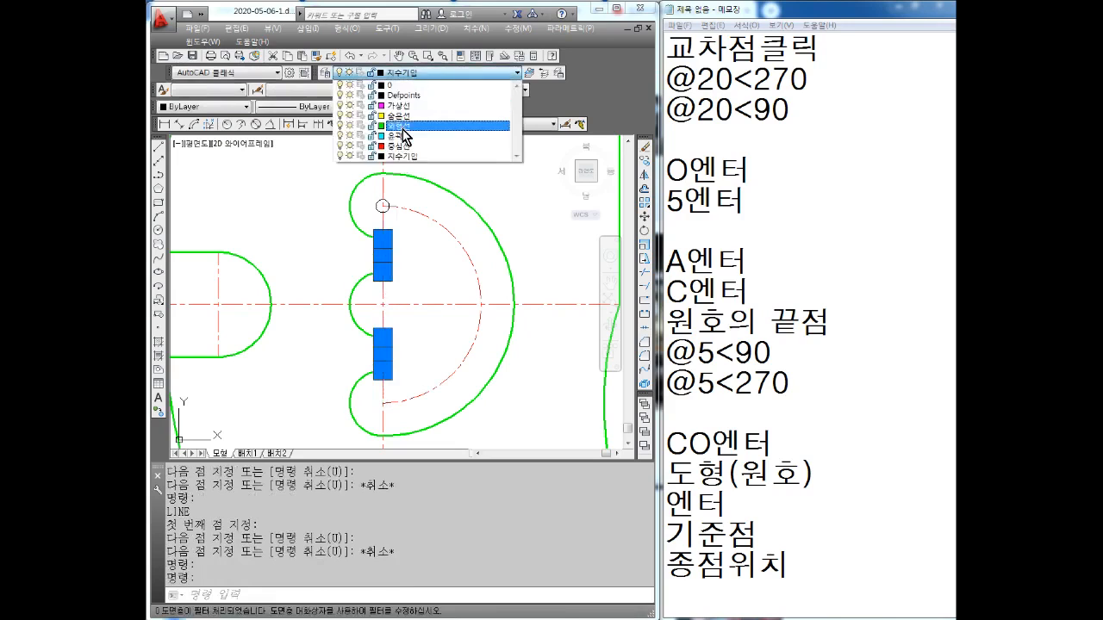
click(436, 123)
key(Escape)
key(Escape)
middle_drag(424, 338, 435, 324)
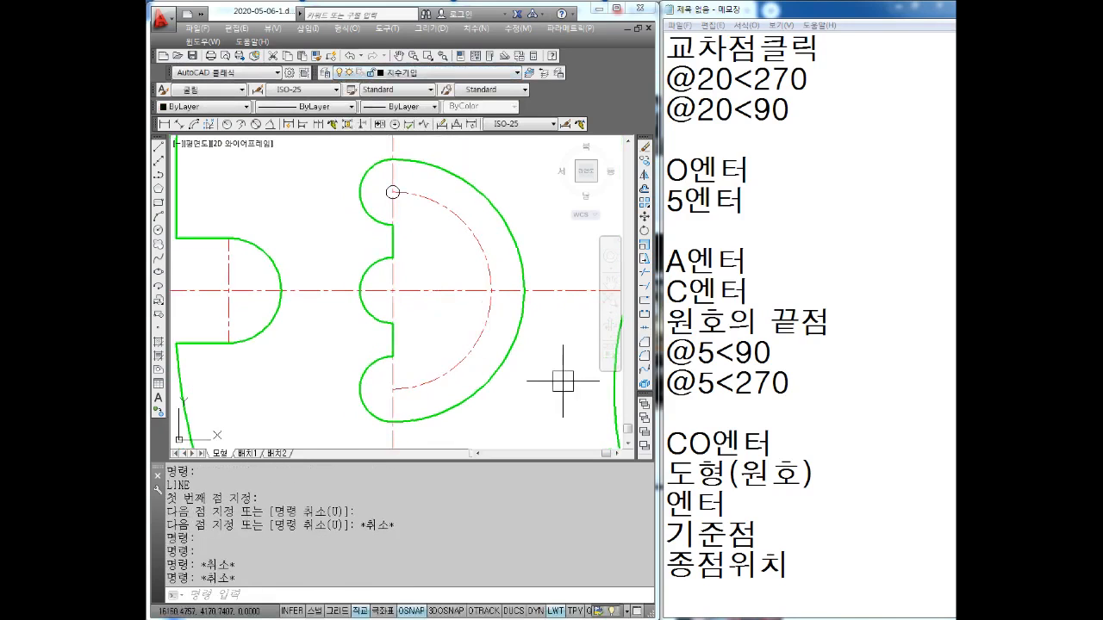
Step: Delete the small circle at the centre of the curved slot's upper end arc
scroll(384, 267, up, 2)
mouse_move(395, 240)
middle_down()
mouse_move(396, 315)
mouse_move(394, 263)
middle_up()
scroll(395, 259, up, 1)
scroll(394, 258, down, 2)
middle_drag(452, 306, 447, 301)
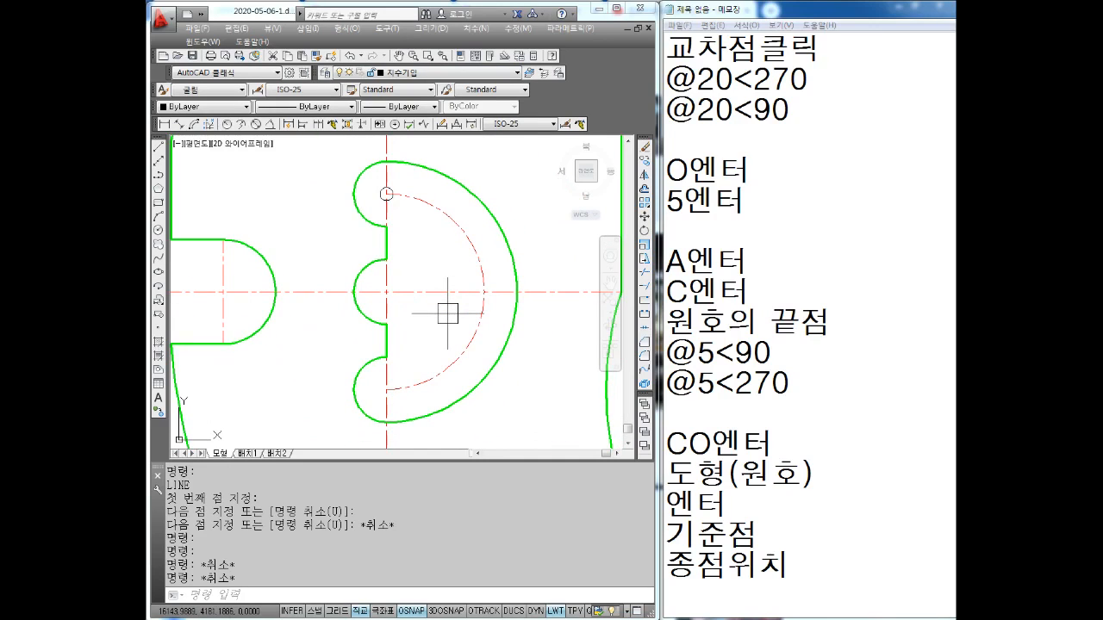
middle_drag(436, 278, 433, 301)
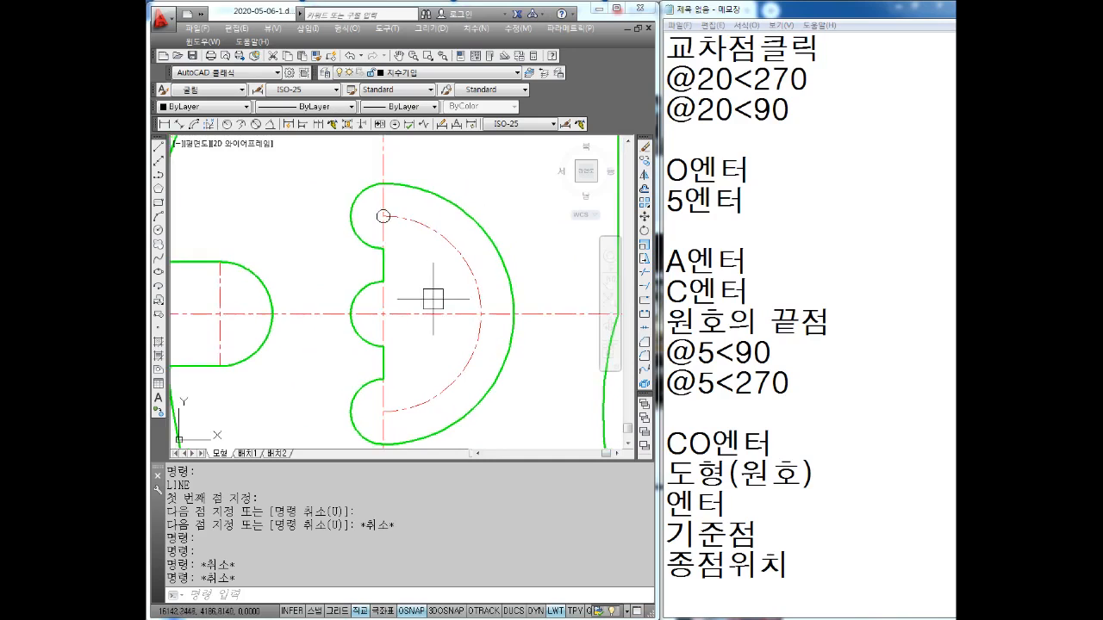
key(Escape)
click(382, 216)
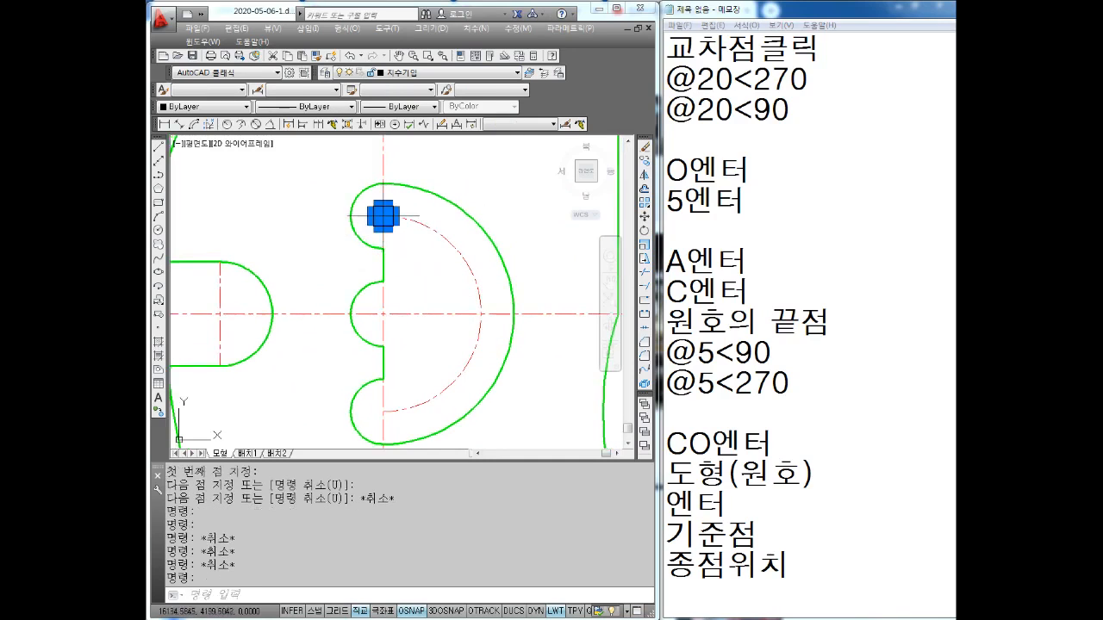
key(Delete)
key(Escape)
key(Escape)
Step: Switch to Notepad and note the circle sequence C엔터, 중심점 클릭, D엔터 and 8엔터 below the copy commands
click(810, 503)
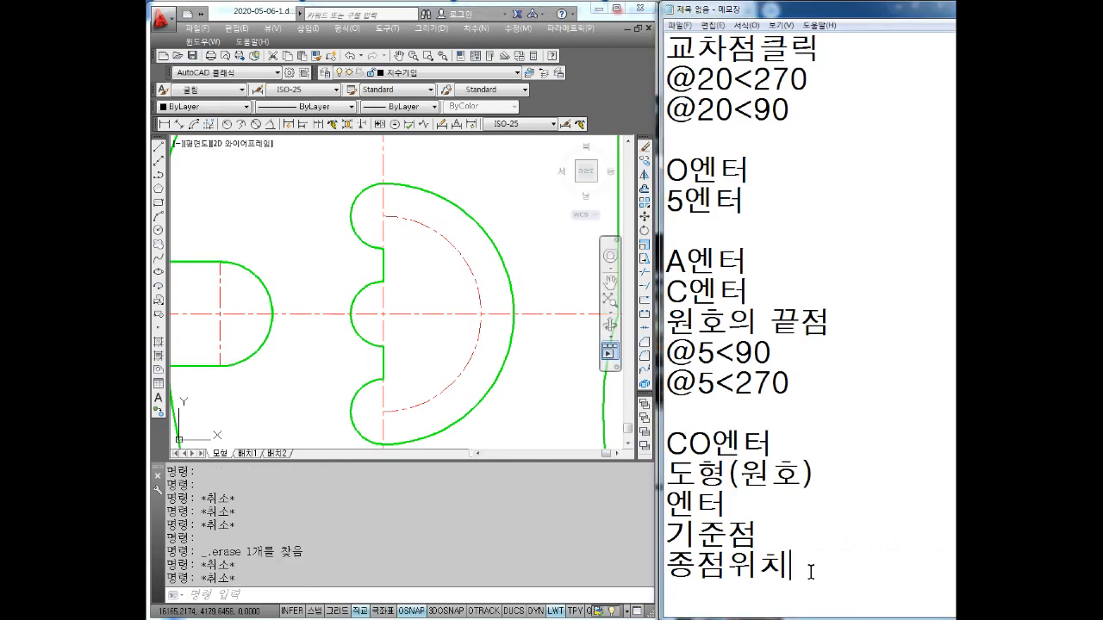
key(Return)
text(C엔터)
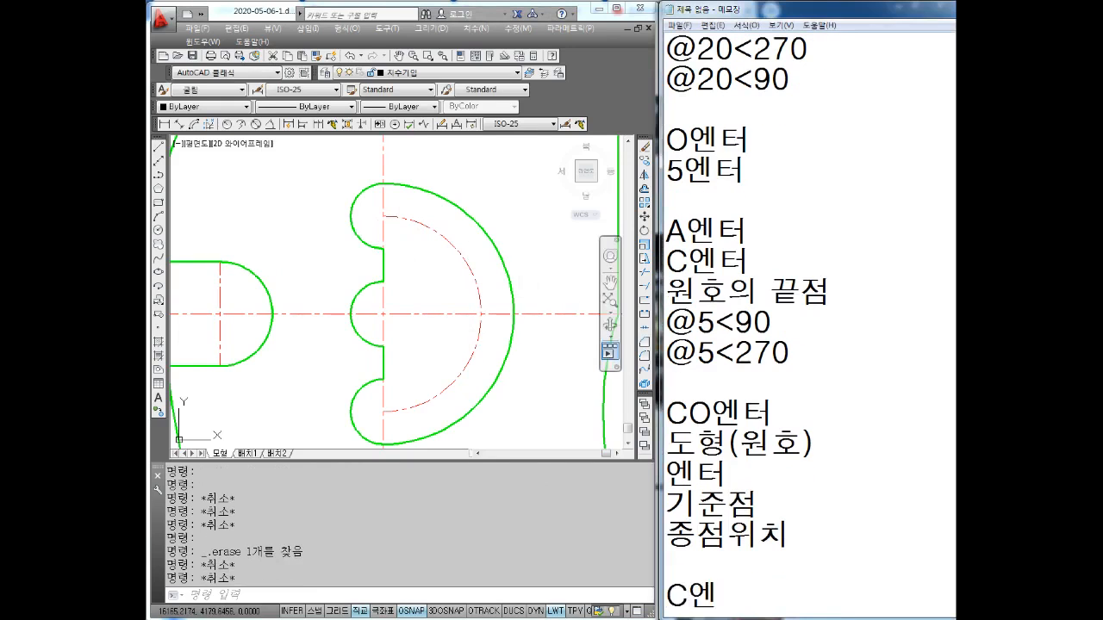
key(Return)
text(주이)
key(BackSpace)
text(ㅇ심점 ㅋㅡㄹ릭)
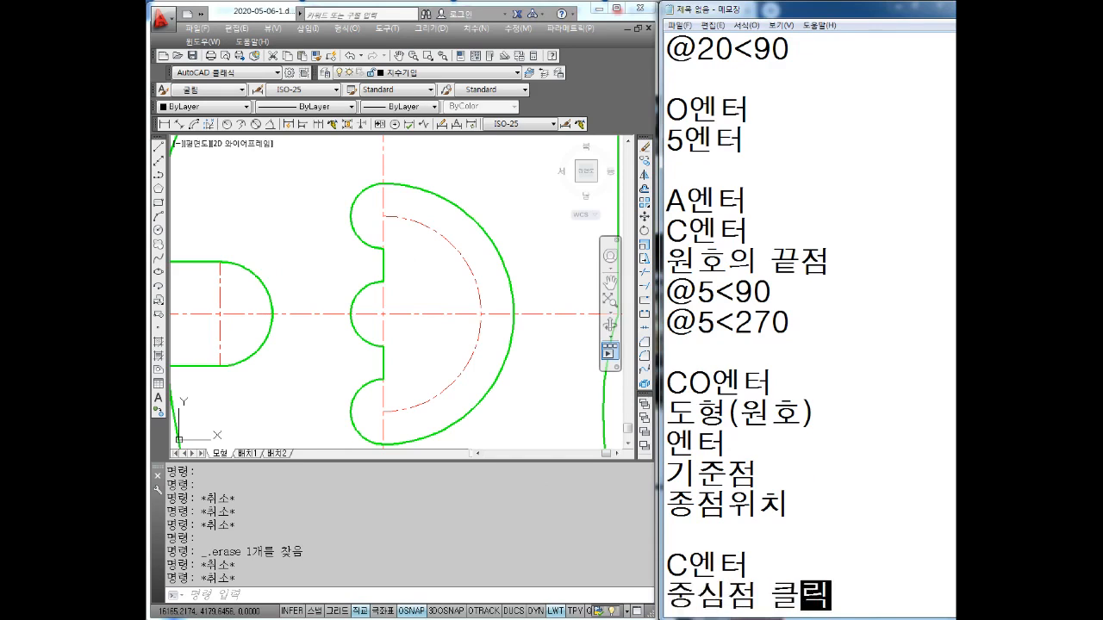
key(Return)
text(D엔터)
key(Return)
text(8엔터)
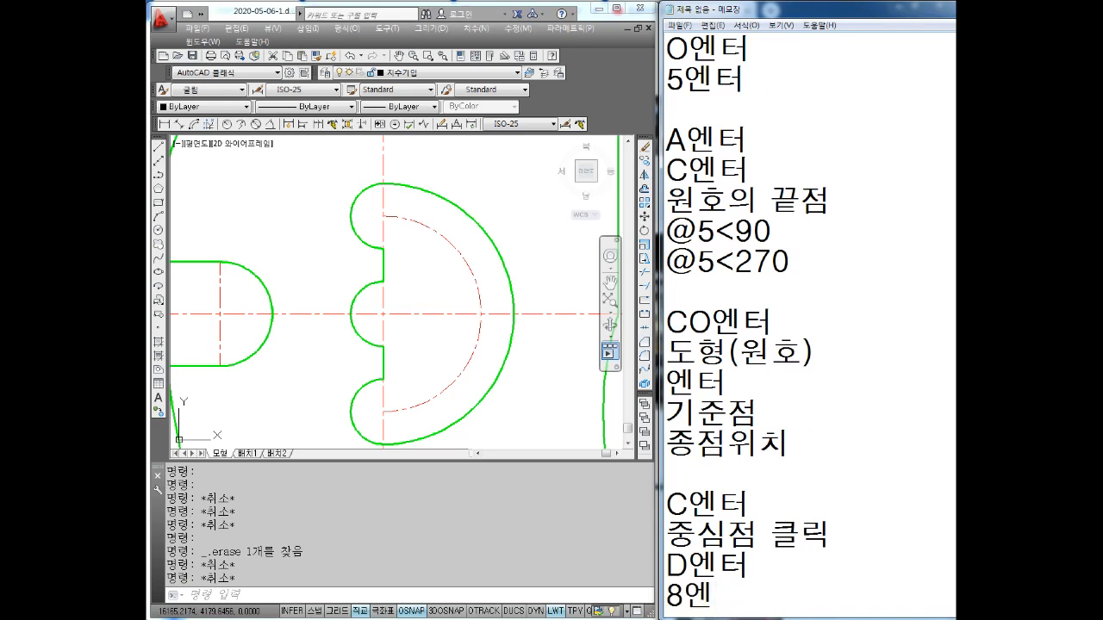
key(Return)
Step: In AutoCAD, draw a circle of diameter 8 at the centre of the curved slot's upper end arc
click(399, 266)
key(Escape)
key(Escape)
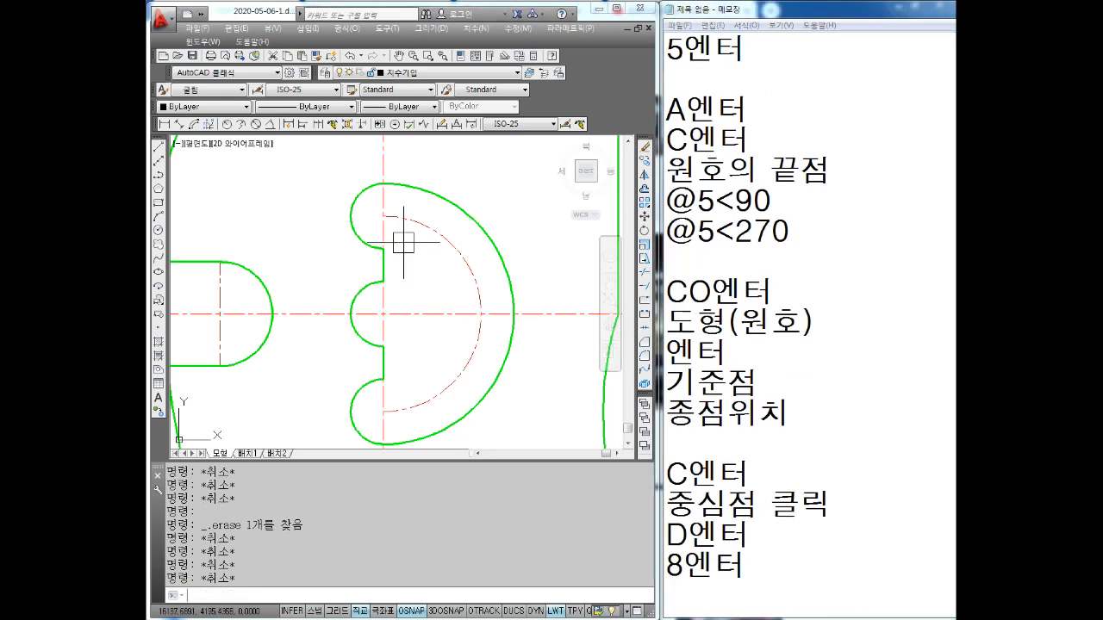
text(c)
key(Return)
click(384, 216)
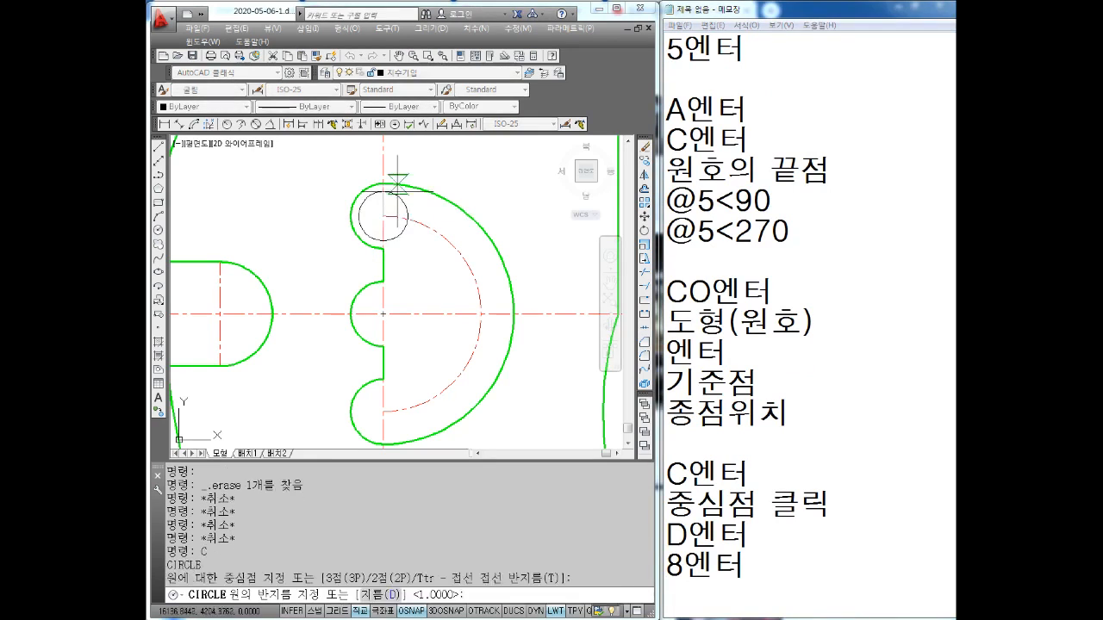
text(d)
key(Return)
text(8)
key(Return)
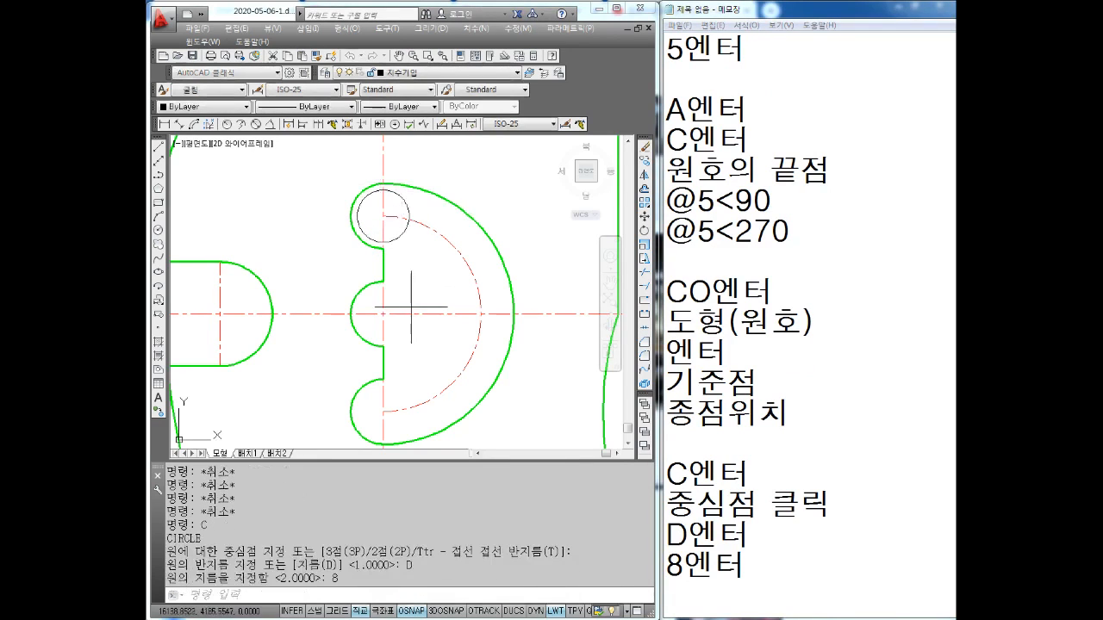
Step: Draw a second circle of diameter 8 at the intersection of the main centrelines
key(Return)
click(383, 314)
text(d)
key(Return)
text(8)
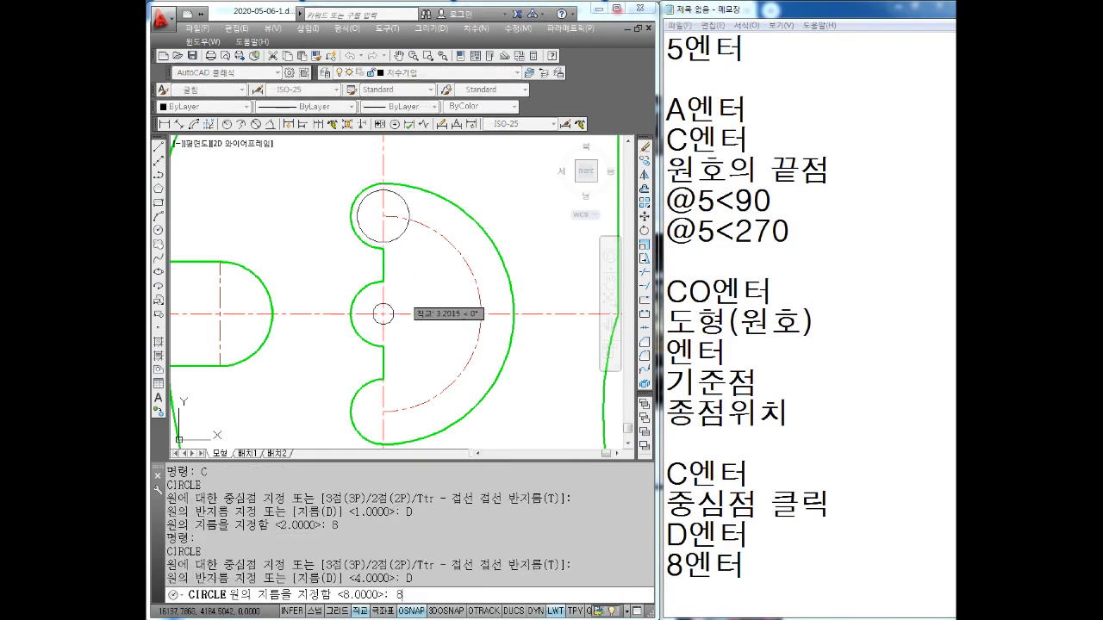
key(Return)
key(Escape)
key(Escape)
Step: Put both diameter 8 circles on the 외형선 layer
click(396, 235)
click(405, 327)
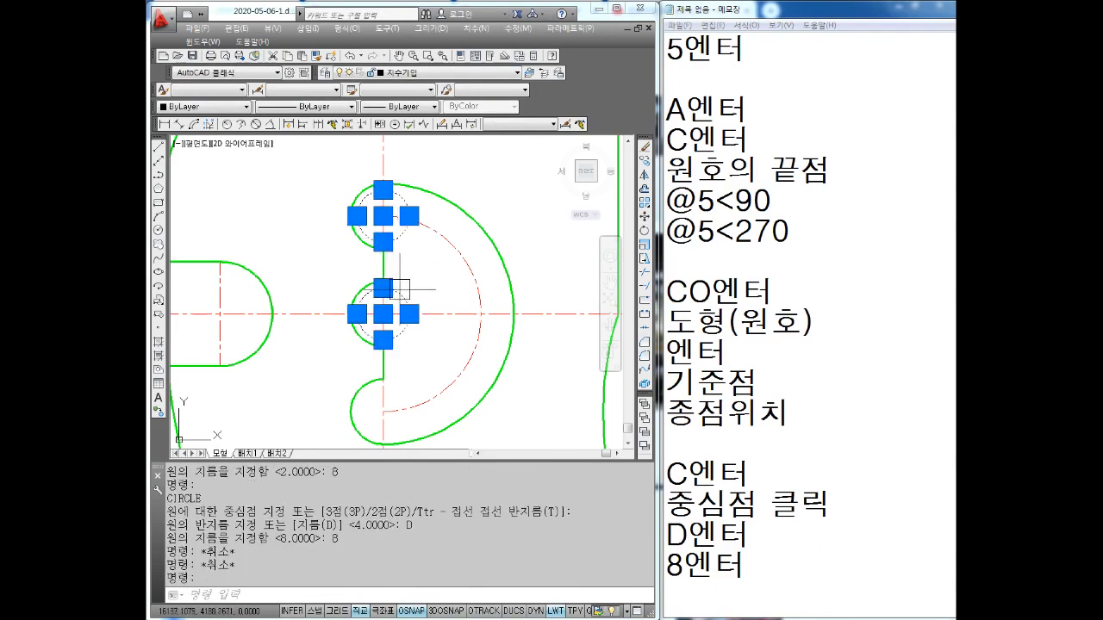
click(393, 73)
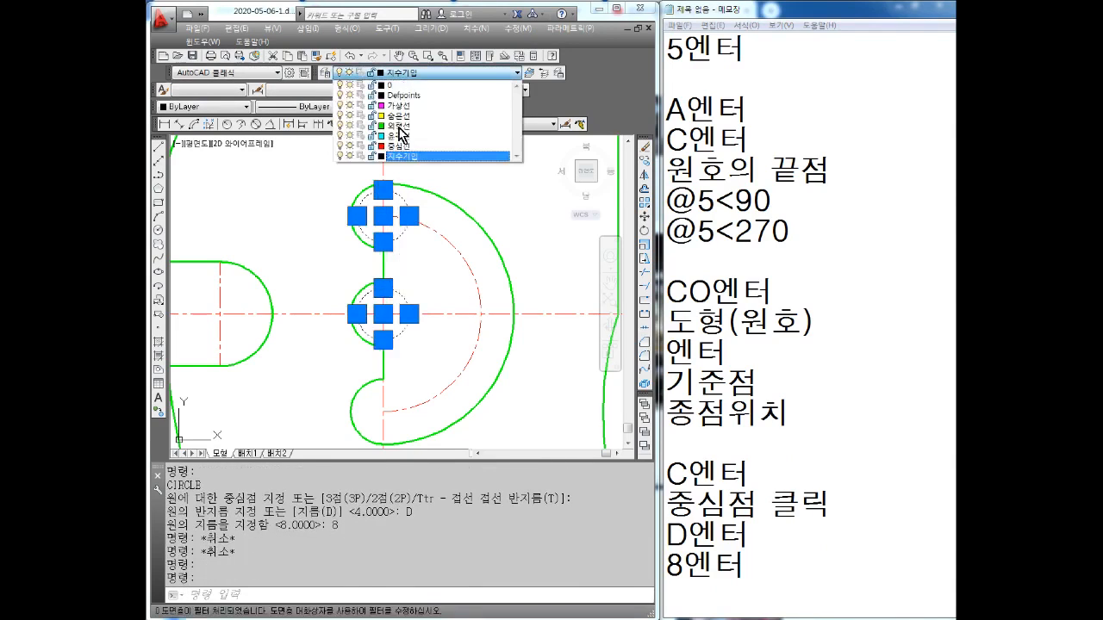
click(400, 127)
key(Escape)
key(Escape)
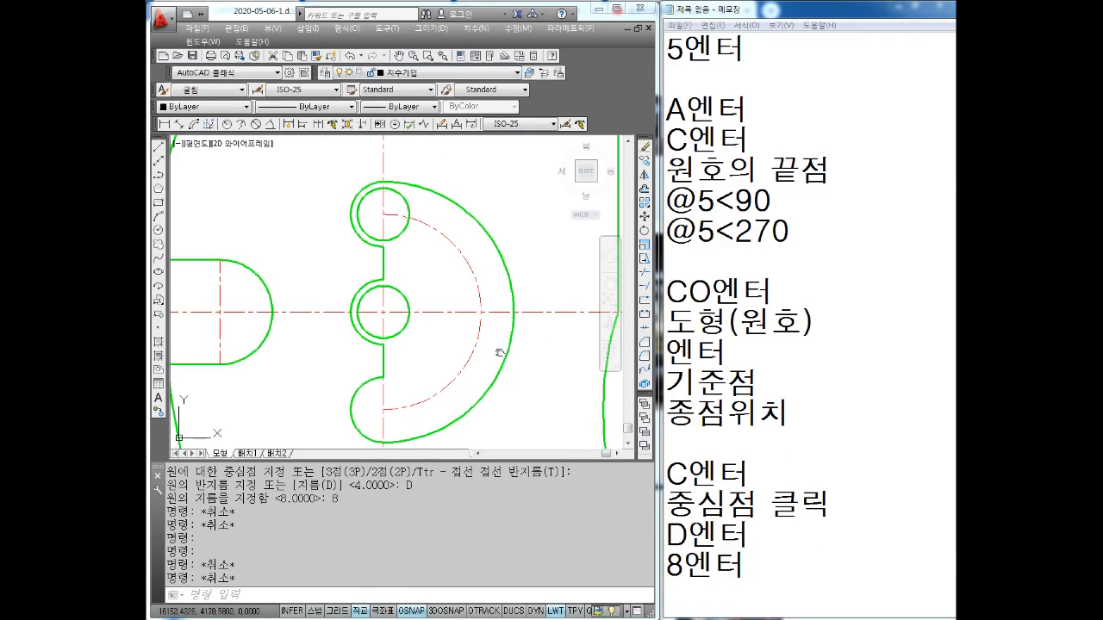
scroll(484, 326, down, 3)
middle_drag(483, 322, 451, 296)
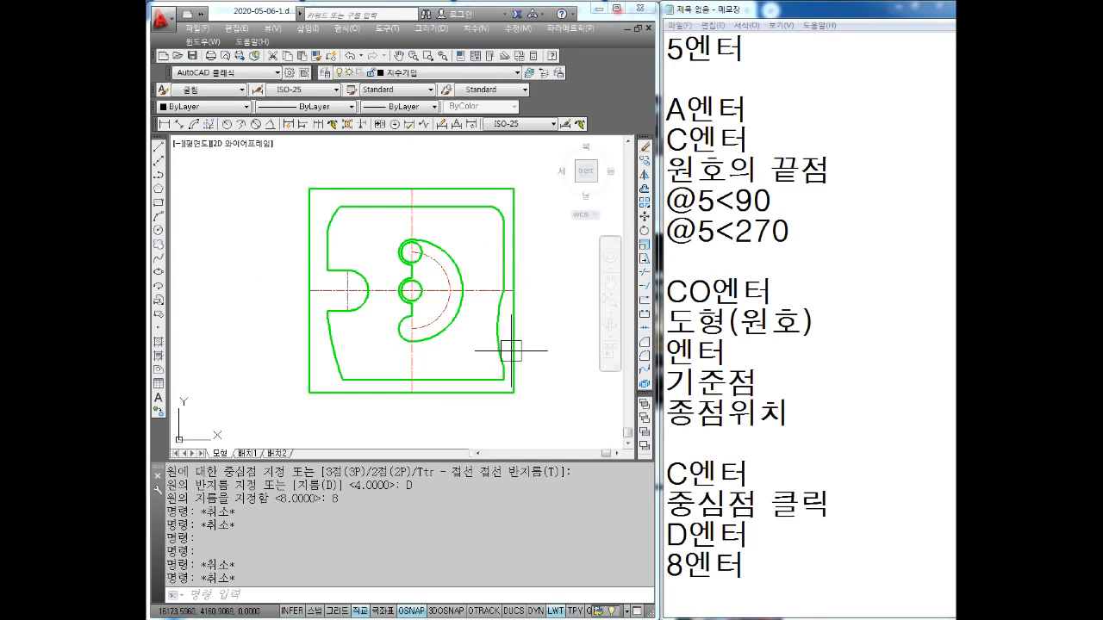
scroll(435, 298, up, 2)
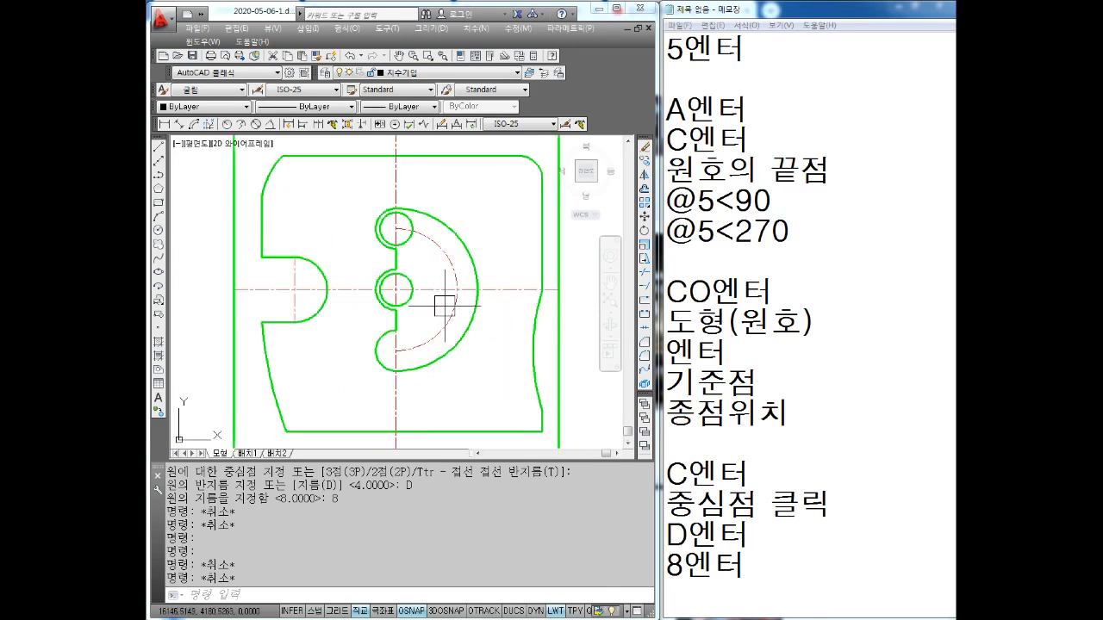
click(439, 254)
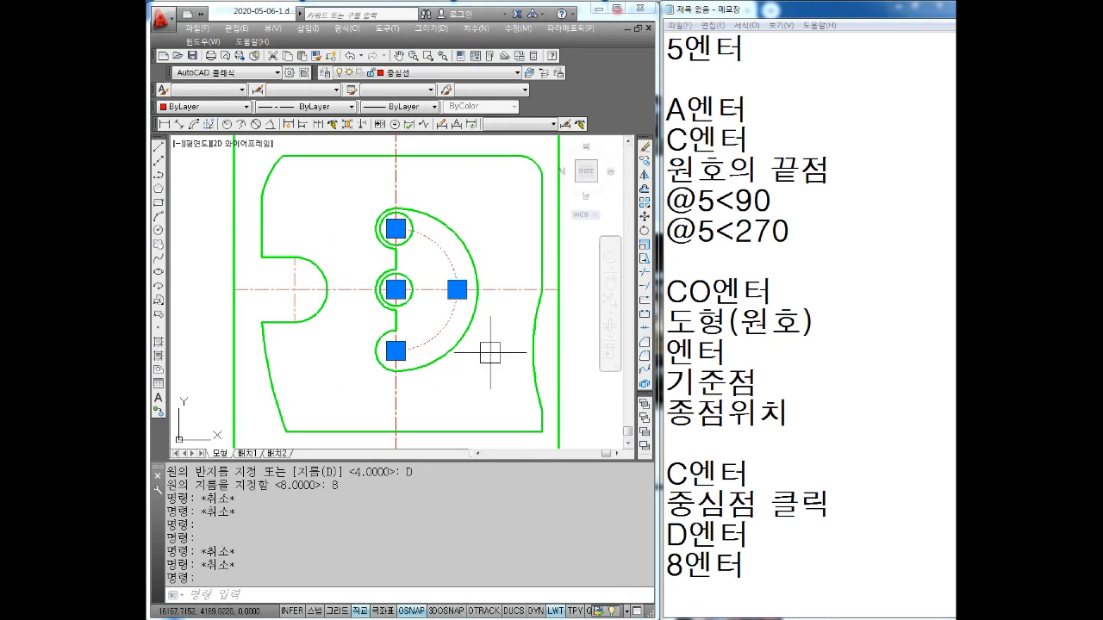
key(Escape)
key(Escape)
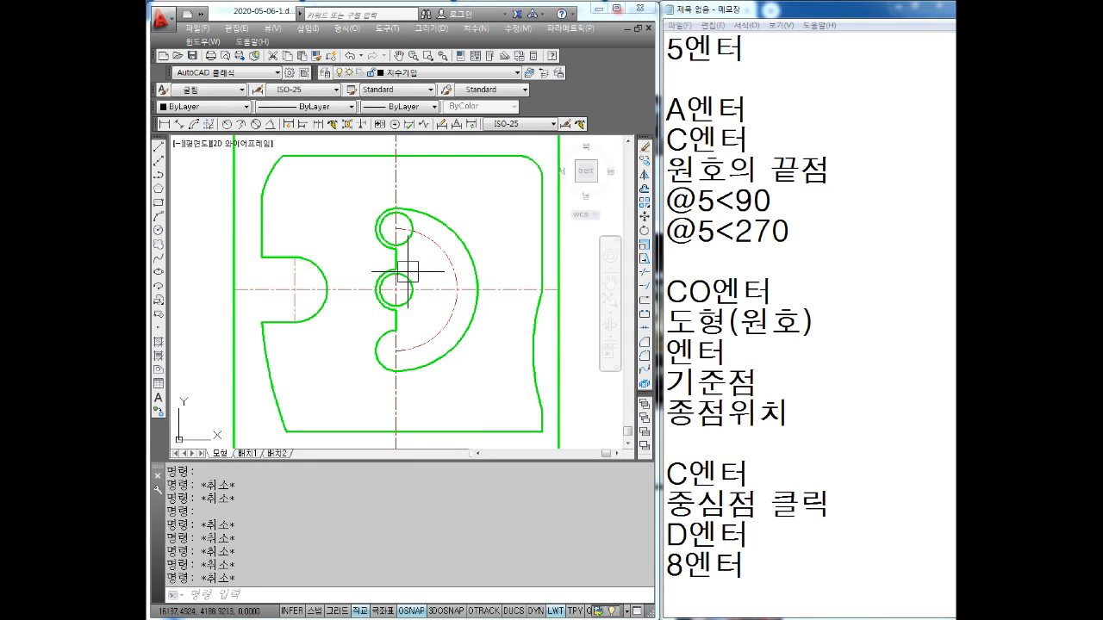
Step: Offset the curved slot's centreline arc 5 inwards
key(Escape)
key(Escape)
key(Escape)
key(Escape)
text(C)
key(Return)
key(Return)
text(5)
key(Return)
scroll(405, 252, up, 2)
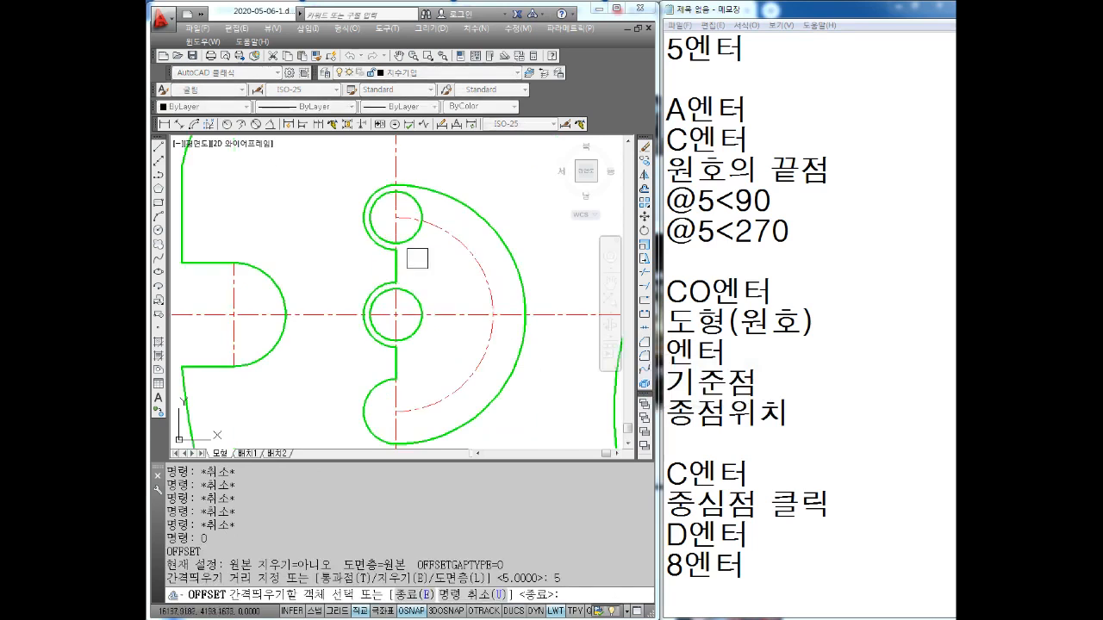
click(455, 245)
click(435, 280)
key(Escape)
key(Escape)
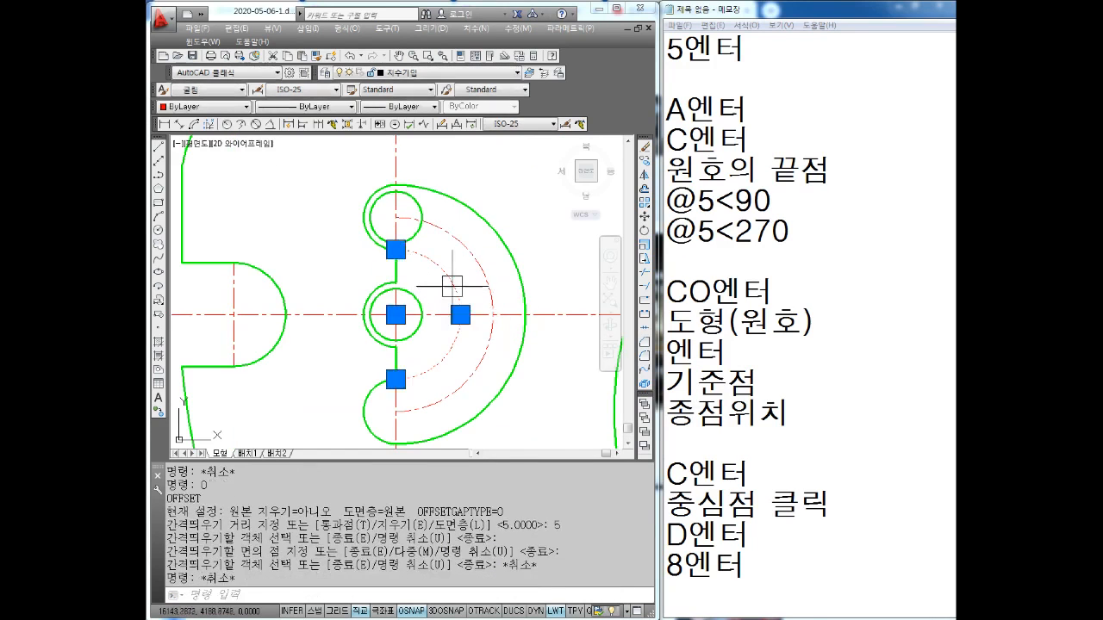
click(458, 278)
key(Escape)
key(Escape)
key(Escape)
key(Escape)
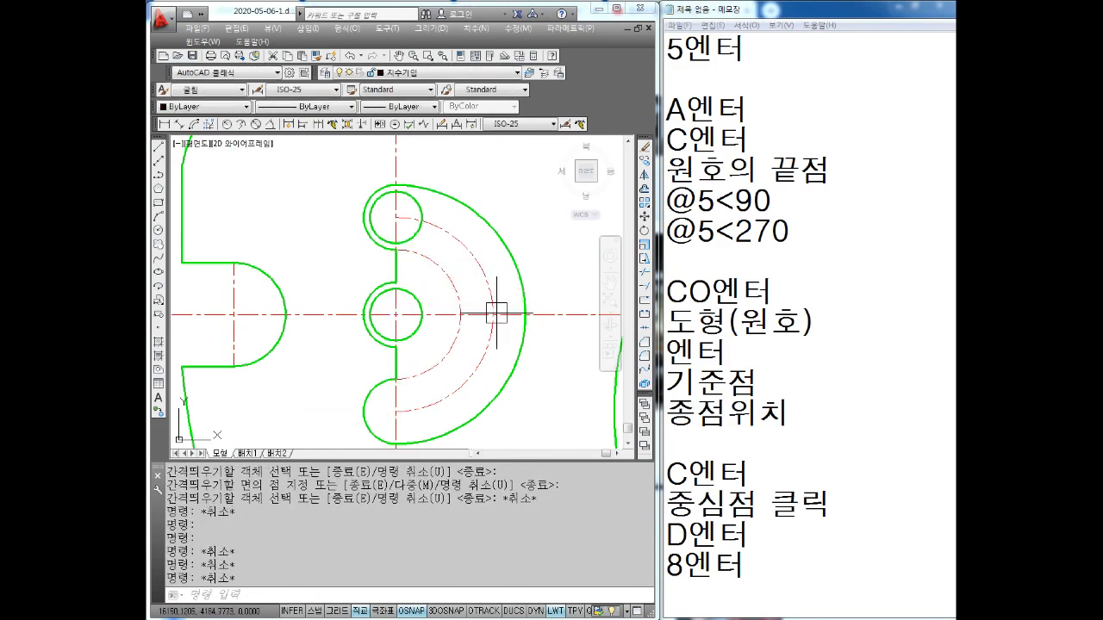
scroll(481, 366, down, 3)
scroll(457, 362, up, 3)
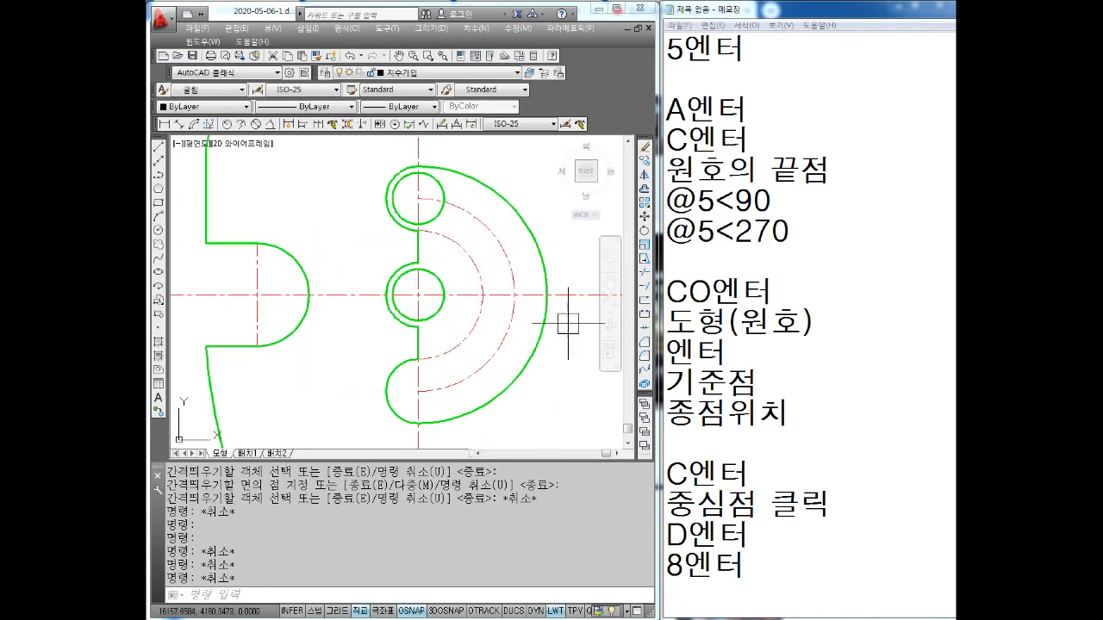
scroll(569, 331, down, 3)
scroll(468, 370, up, 3)
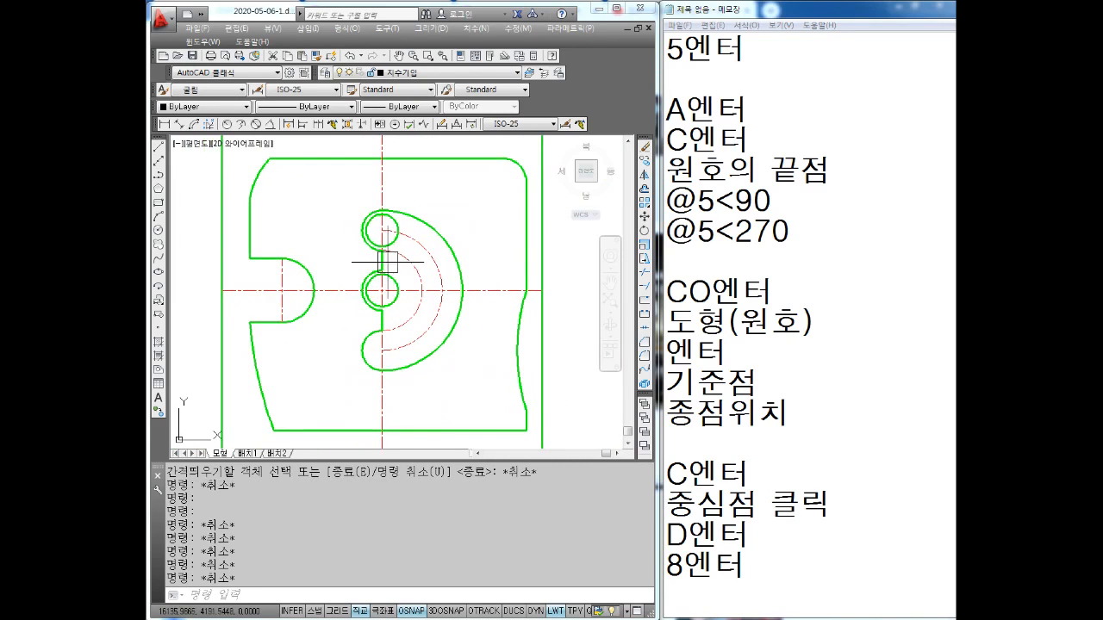
Step: Draw a horizontal line from the centre of the slot's upper end arc to the arc's left quadrant
scroll(394, 267, up, 3)
key(Escape)
key(Escape)
scroll(392, 257, up, 2)
key(Return)
click(394, 209)
scroll(327, 243, down, 4)
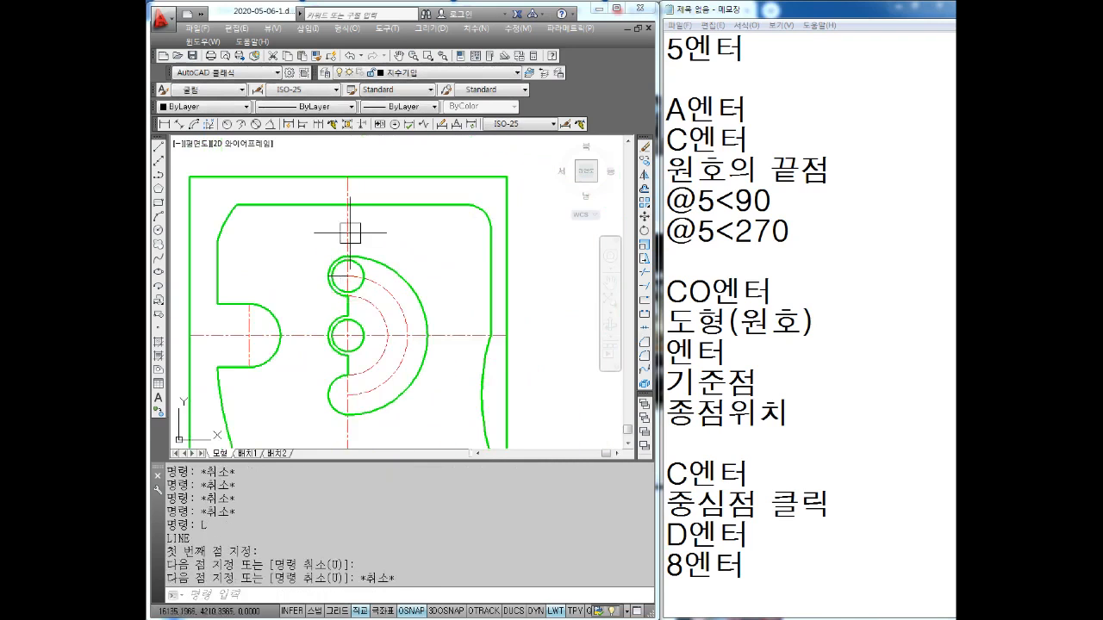
scroll(357, 233, up, 1)
key(Escape)
Step: Draw a horizontal line from the centre of the slot's lower end arc to the arc's left quadrant
key(Return)
scroll(377, 337, up, 4)
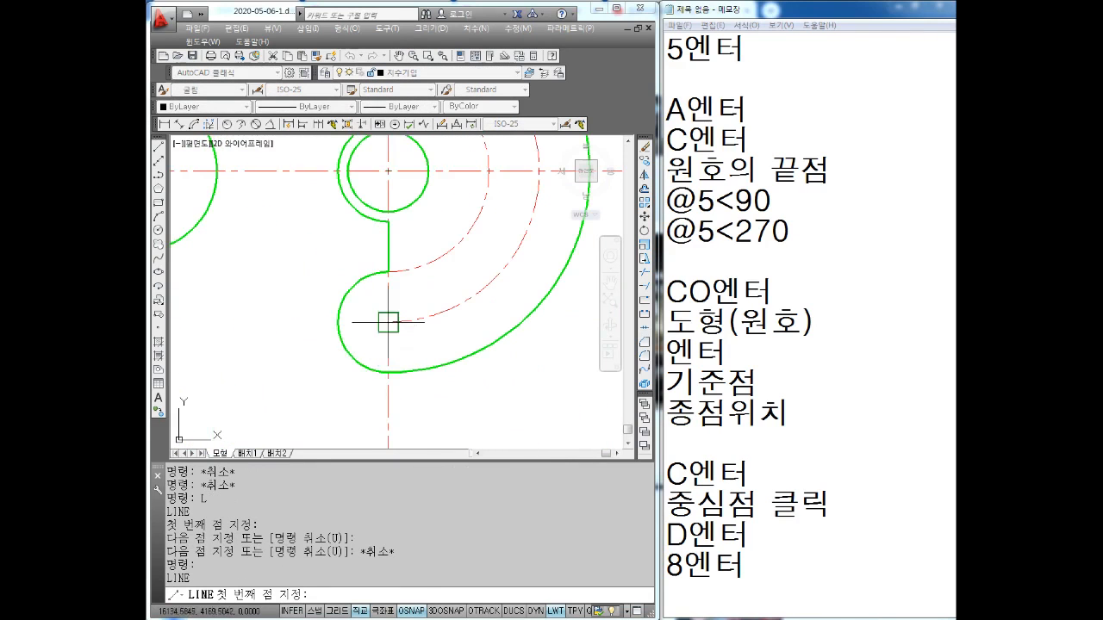
click(388, 322)
click(338, 322)
key(Escape)
Step: Put the two short horizontal lines in the slot's end arcs on the 중심선 layer
scroll(366, 322, down, 2)
middle_drag(372, 209, 396, 299)
scroll(386, 203, up, 2)
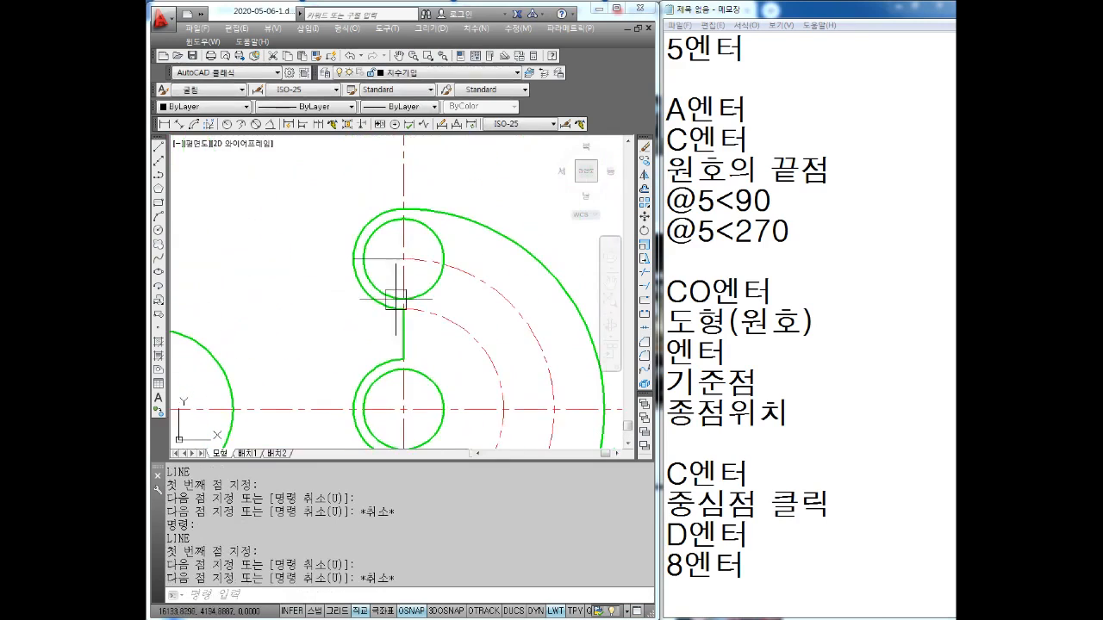
click(385, 256)
scroll(381, 307, down, 3)
scroll(382, 308, up, 4)
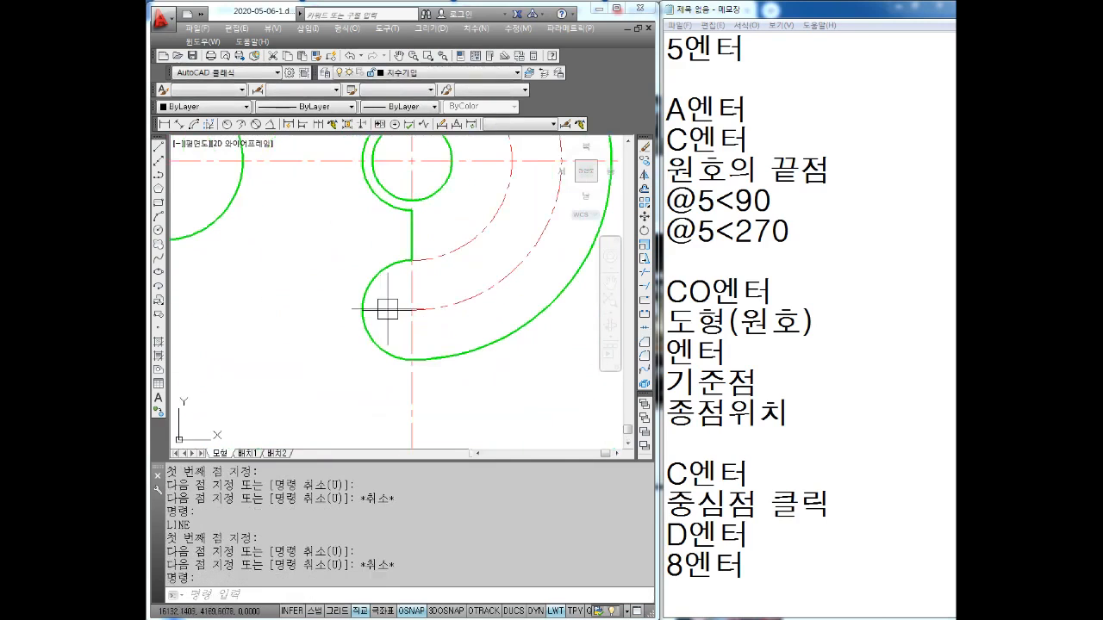
click(405, 72)
click(419, 147)
key(Escape)
key(Escape)
Step: Lengthen the main horizontal centreline at its left end and the notch's vertical centreline at both ends by 3 each
scroll(421, 288, down, 3)
middle_drag(421, 288, 423, 327)
key(Escape)
key(Escape)
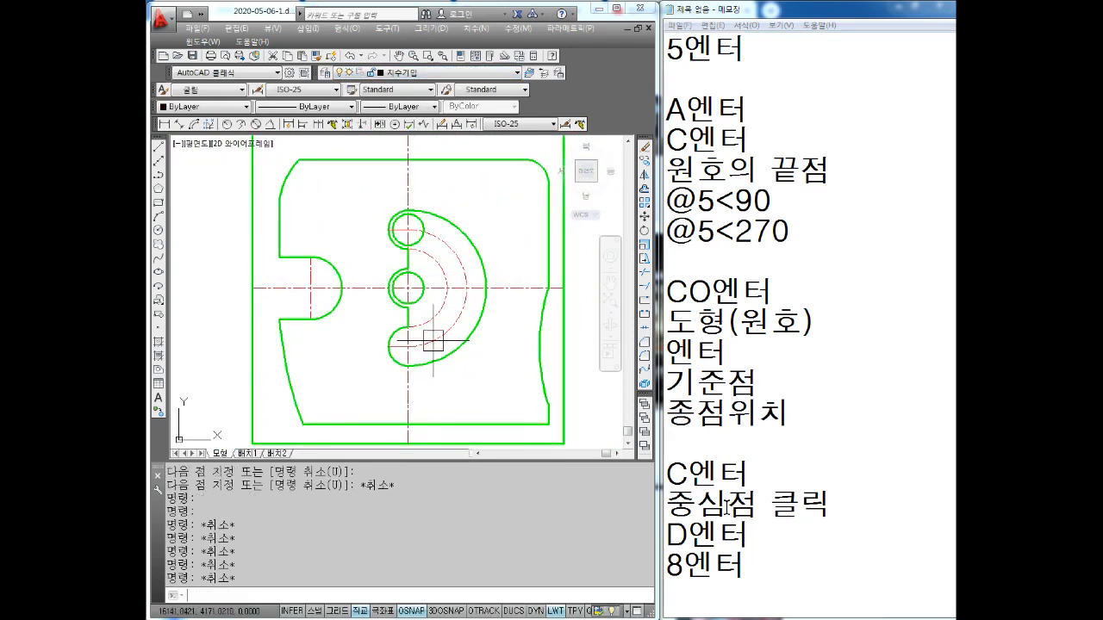
key(Return)
text(DE)
key(Return)
text(3)
key(Return)
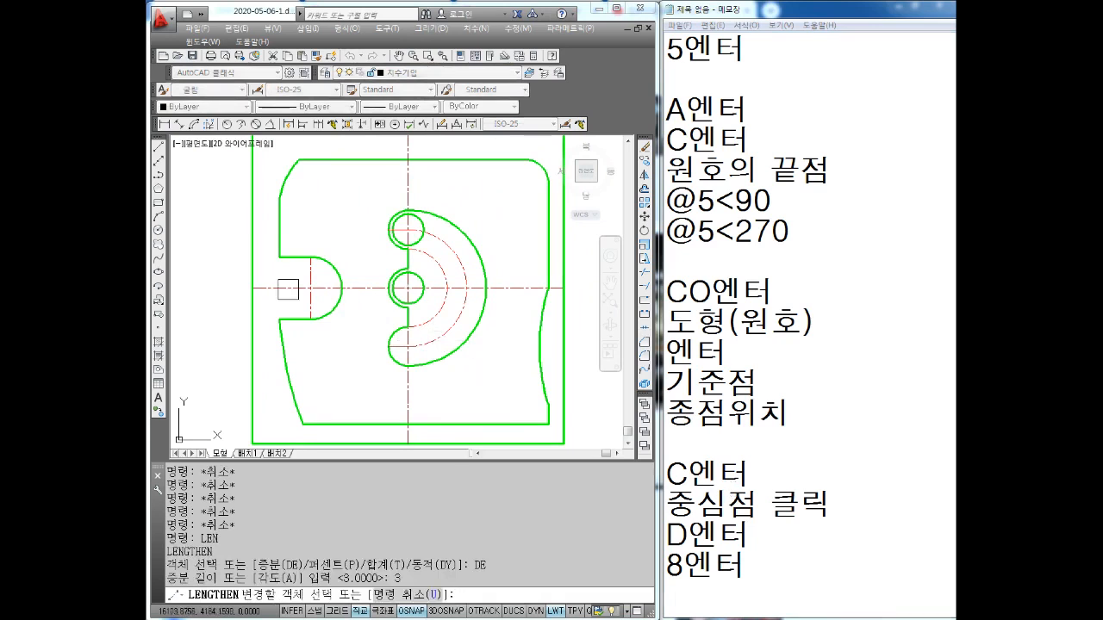
click(268, 285)
scroll(317, 268, up, 2)
click(301, 256)
click(297, 369)
Step: Lengthen the remaining main centreline end and the left ends of the short horizontal centrelines in both slot end arcs by 3
scroll(324, 323, down, 2)
middle_drag(413, 177, 373, 217)
scroll(365, 276, up, 1)
click(364, 281)
scroll(365, 281, down, 2)
scroll(364, 284, up, 4)
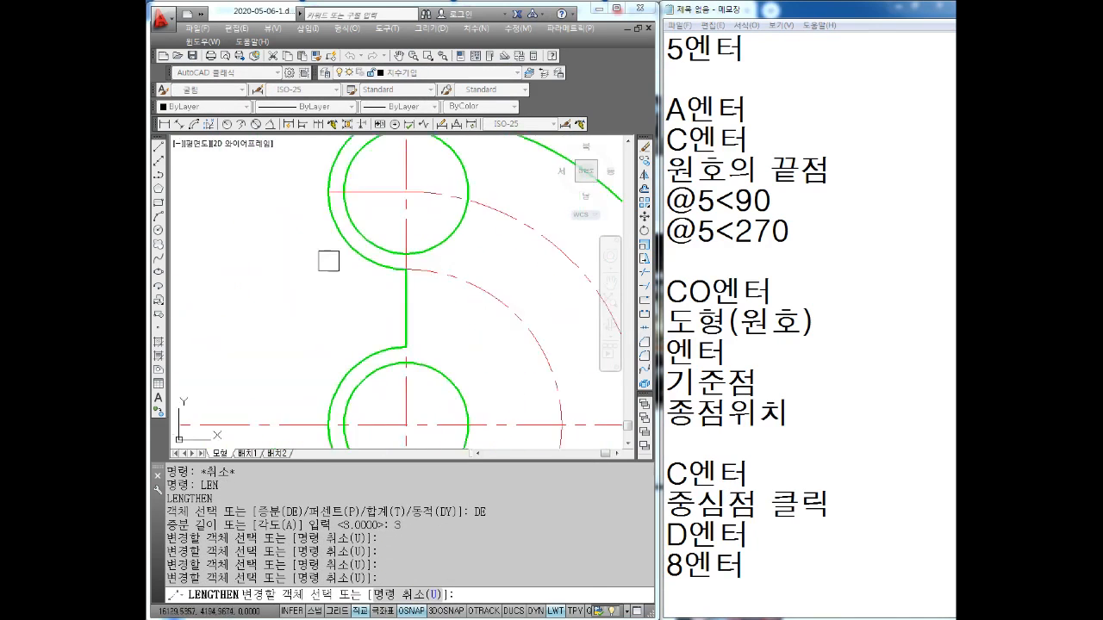
click(364, 188)
scroll(363, 189, down, 3)
scroll(380, 279, up, 2)
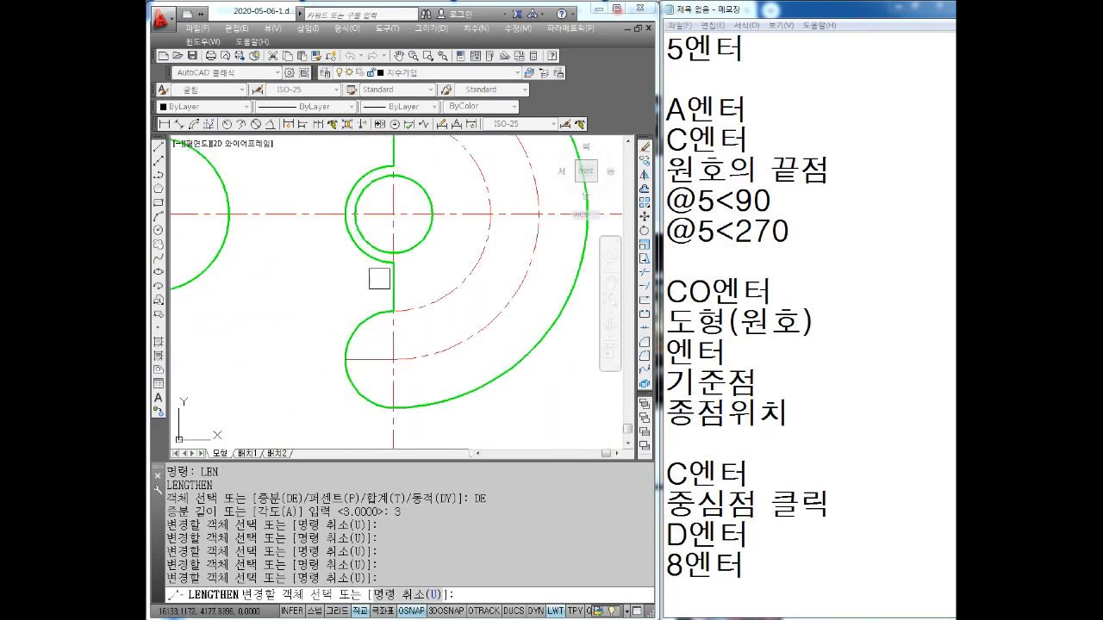
click(365, 366)
scroll(365, 367, down, 3)
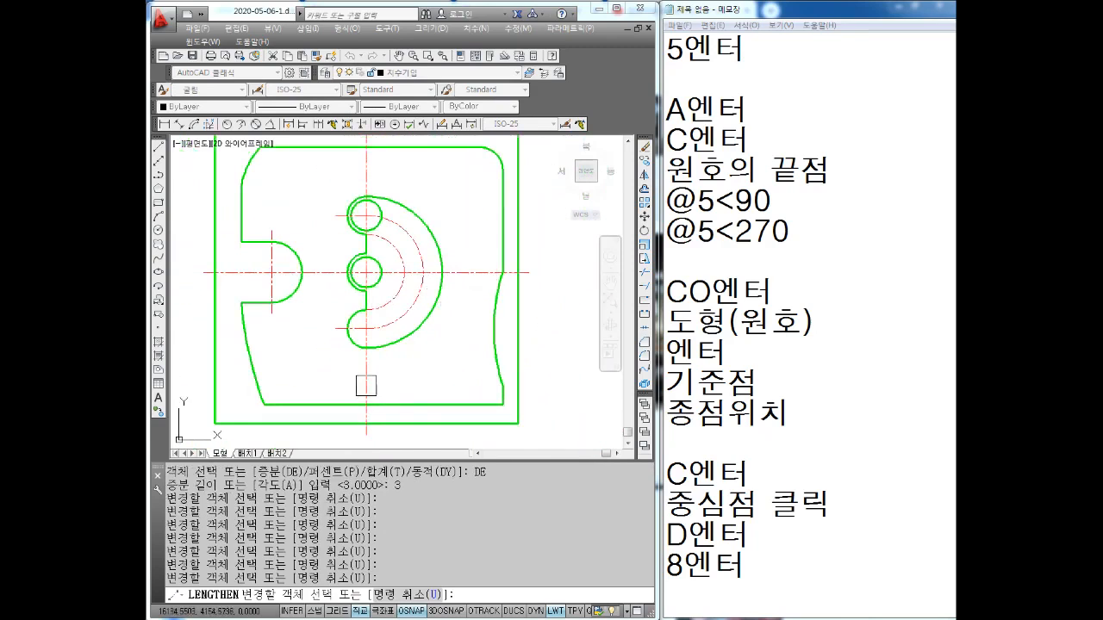
key(Escape)
scroll(405, 355, down, 2)
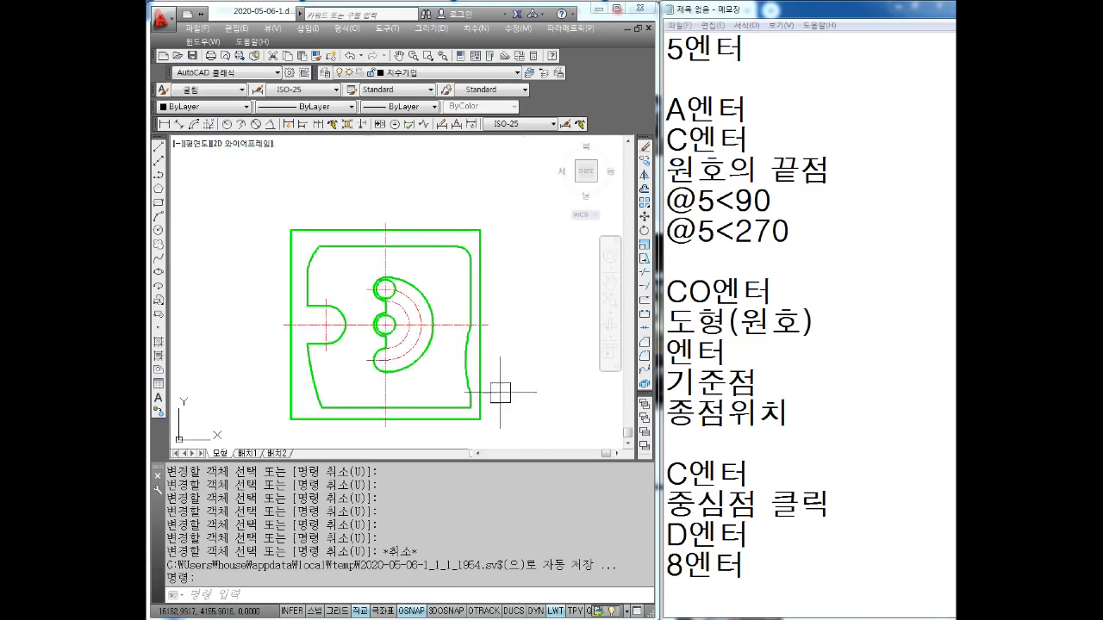
Step: Add a horizontal linear dimension across the outer square's full width, placed well below its bottom edge
scroll(499, 393, up, 3)
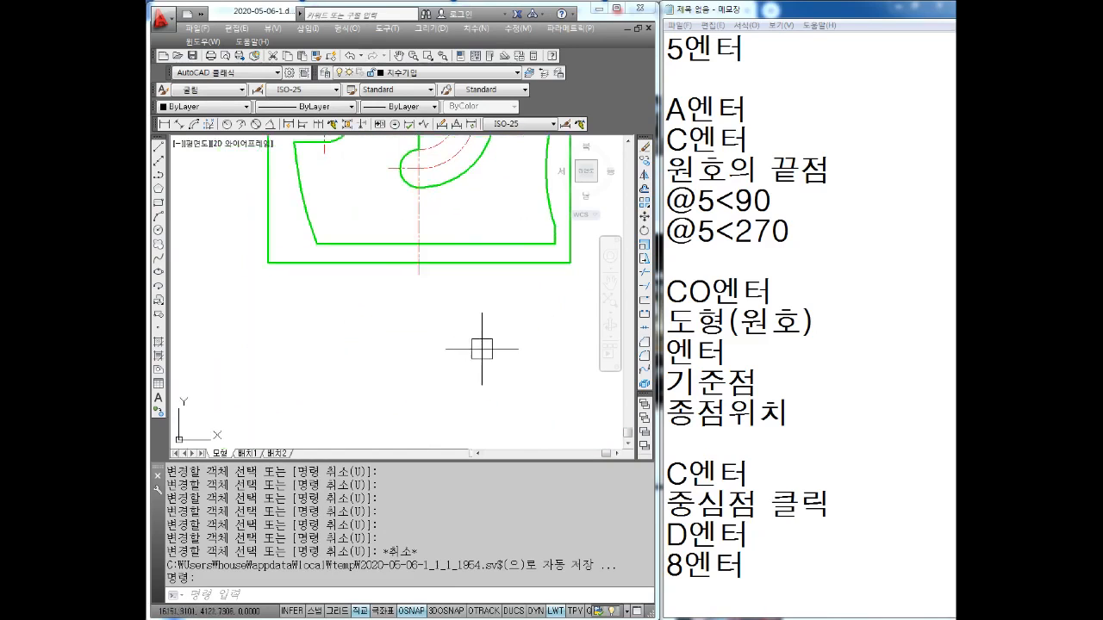
key(Escape)
key(Escape)
click(163, 124)
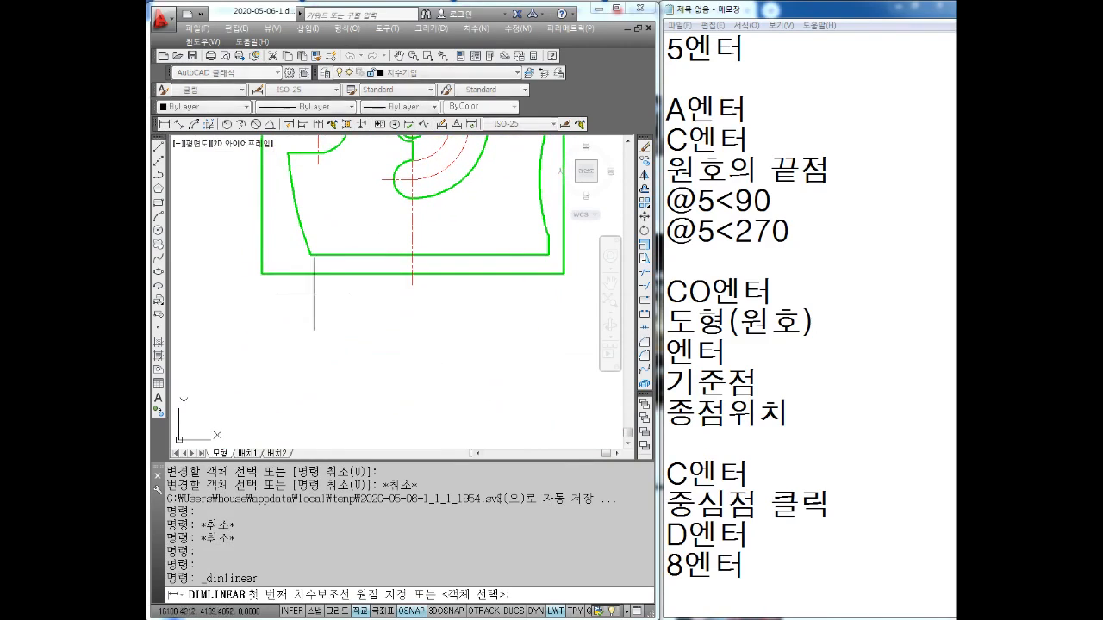
click(262, 274)
middle_drag(405, 302, 350, 312)
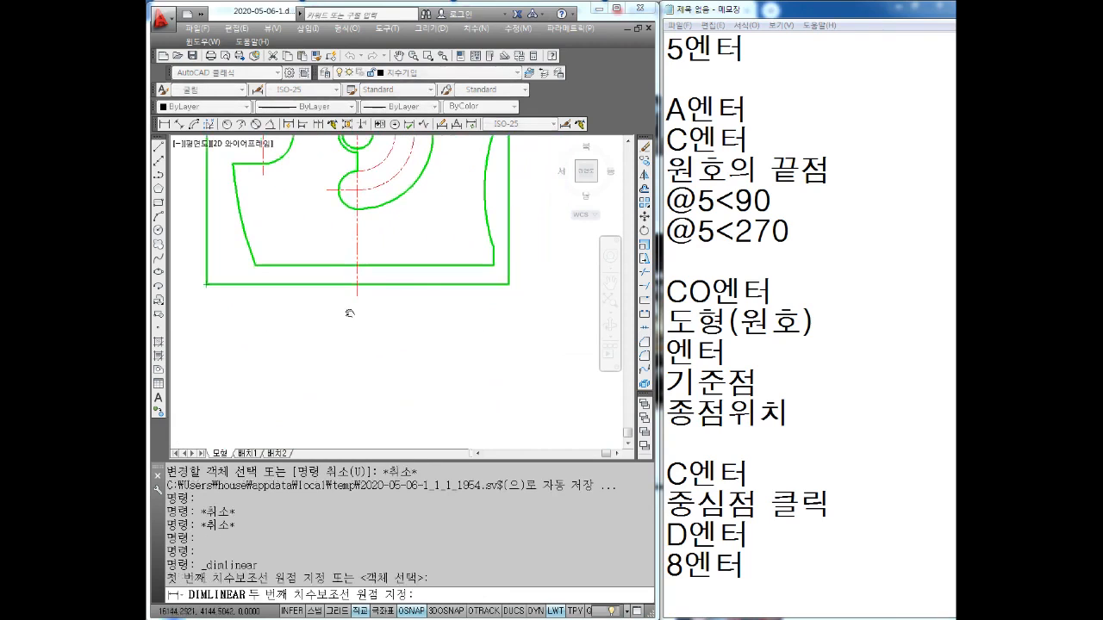
click(509, 284)
click(448, 382)
Step: Add a vertical linear dimension for the outer square's full height, placed outside its right edge
scroll(466, 310, down, 2)
scroll(487, 284, down, 1)
scroll(508, 258, up, 5)
key(Return)
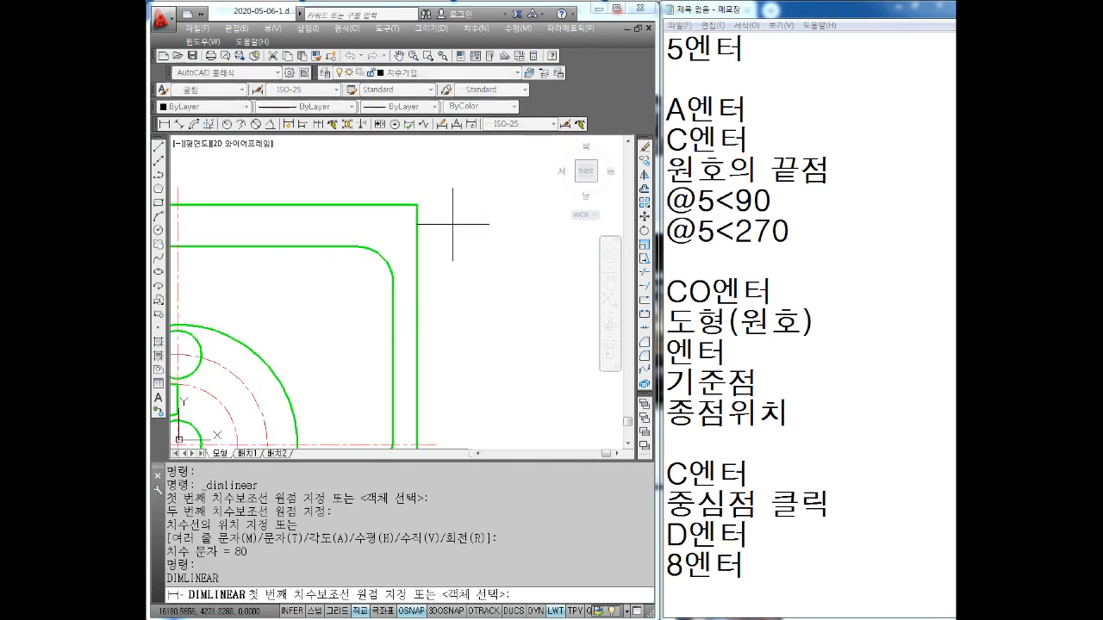
click(417, 205)
scroll(417, 205, down, 5)
scroll(453, 379, up, 4)
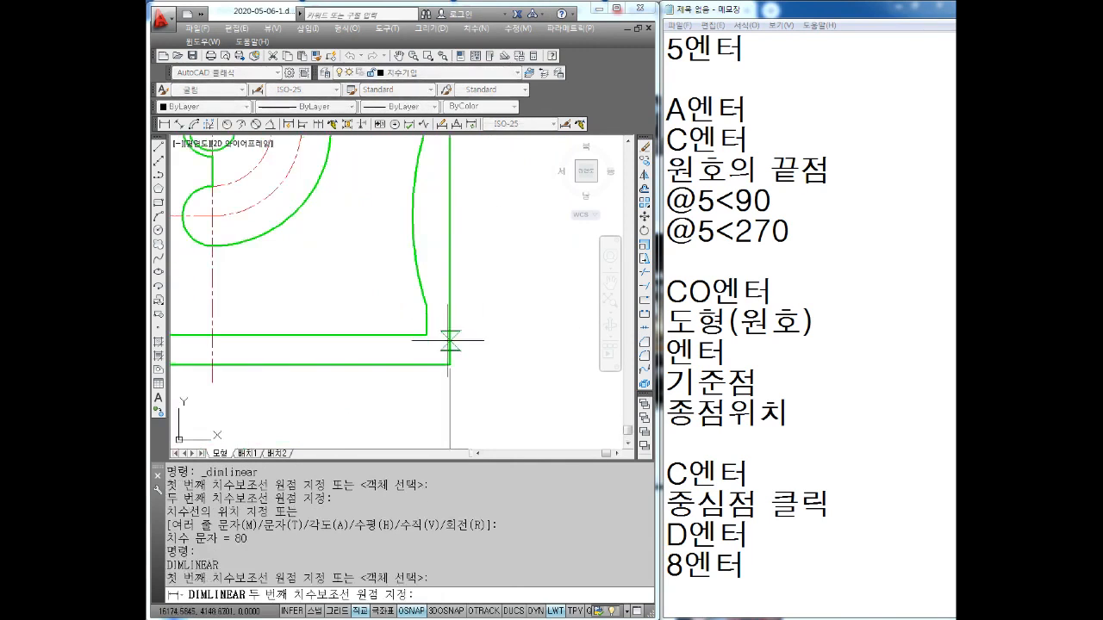
click(450, 363)
scroll(450, 364, down, 5)
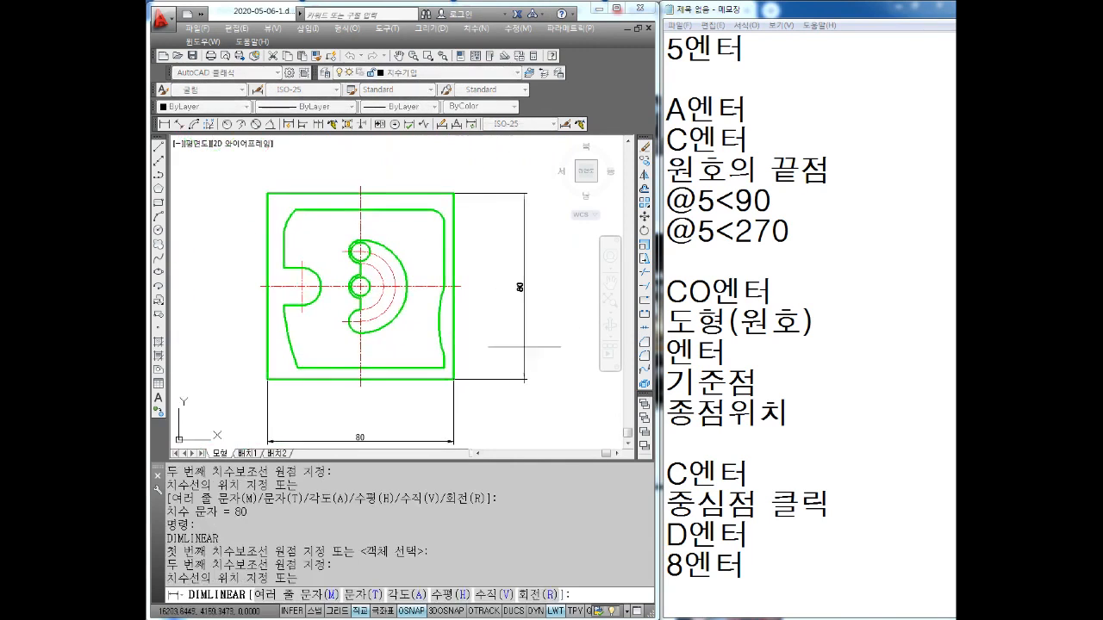
key(Escape)
Step: Dimension the horizontal distance from the outer square's lower-left corner to the notch's lower-left corner, placed above the overall width dimension
scroll(307, 382, up, 2)
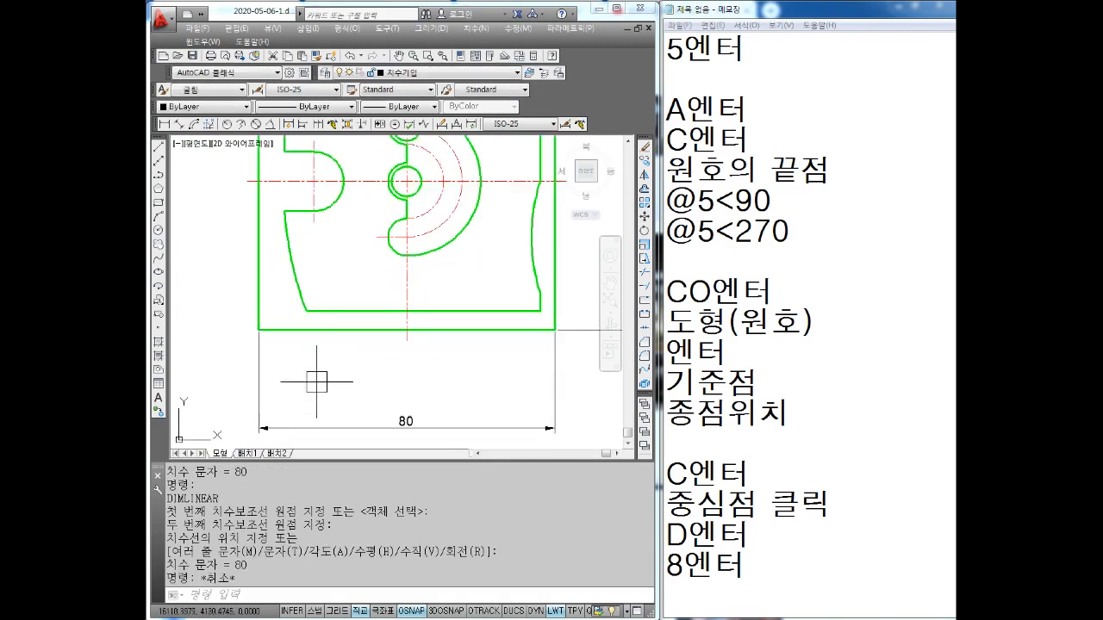
middle_drag(297, 317, 326, 313)
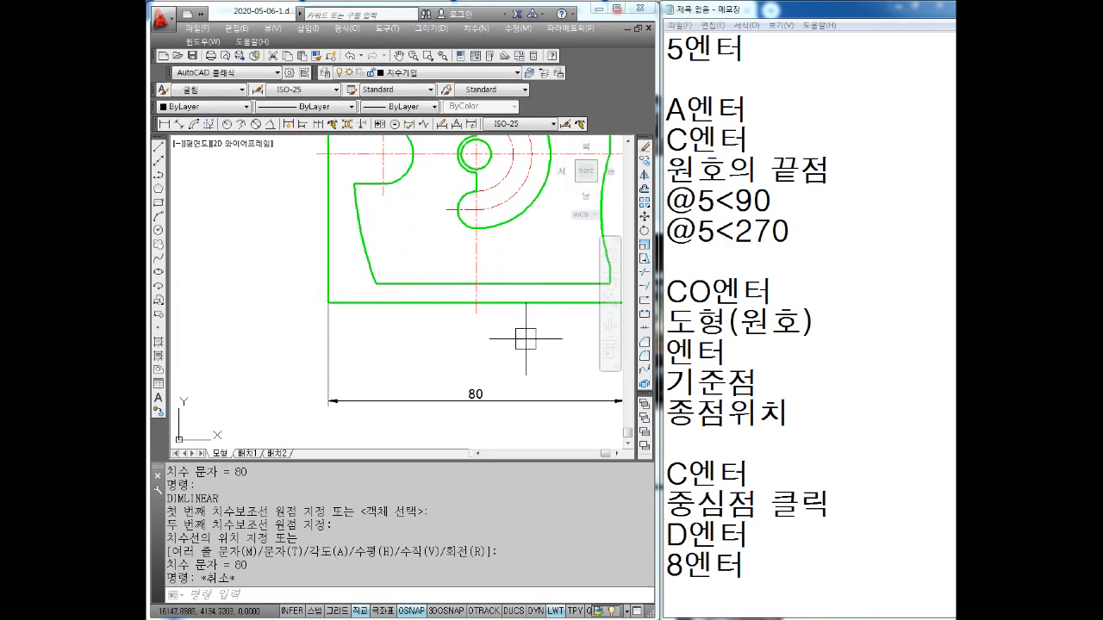
scroll(523, 346, down, 2)
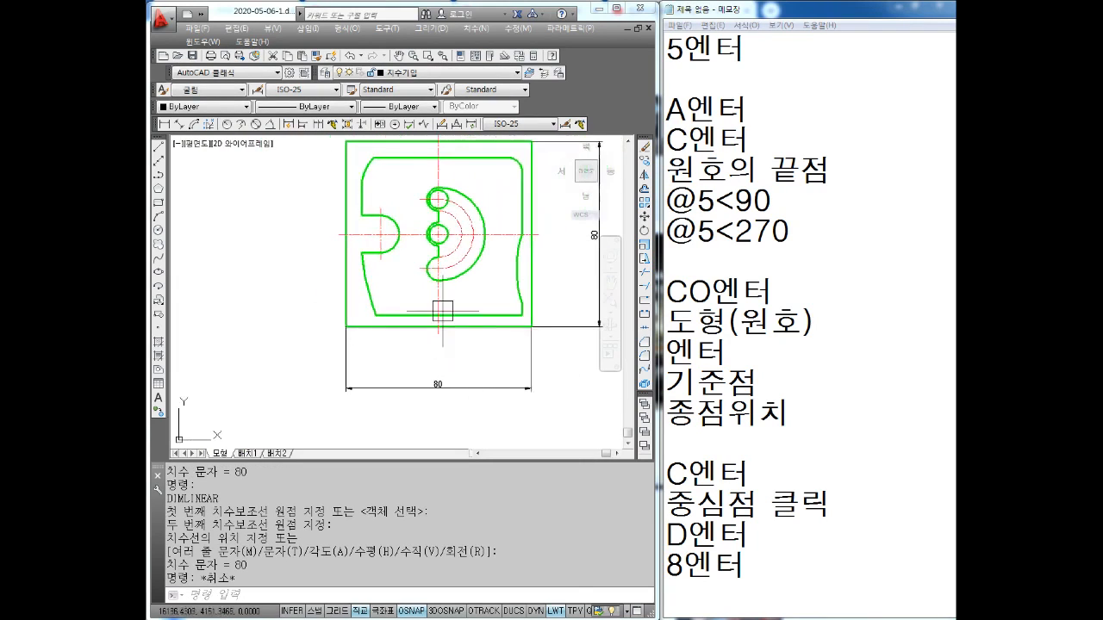
scroll(454, 300, up, 3)
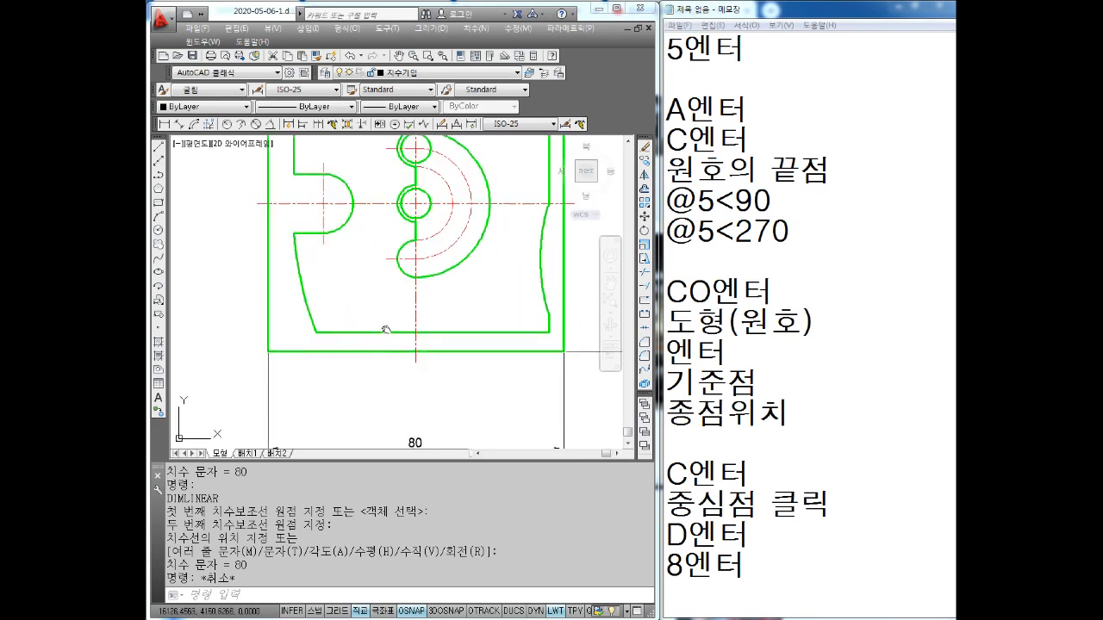
key(Escape)
key(Escape)
click(165, 125)
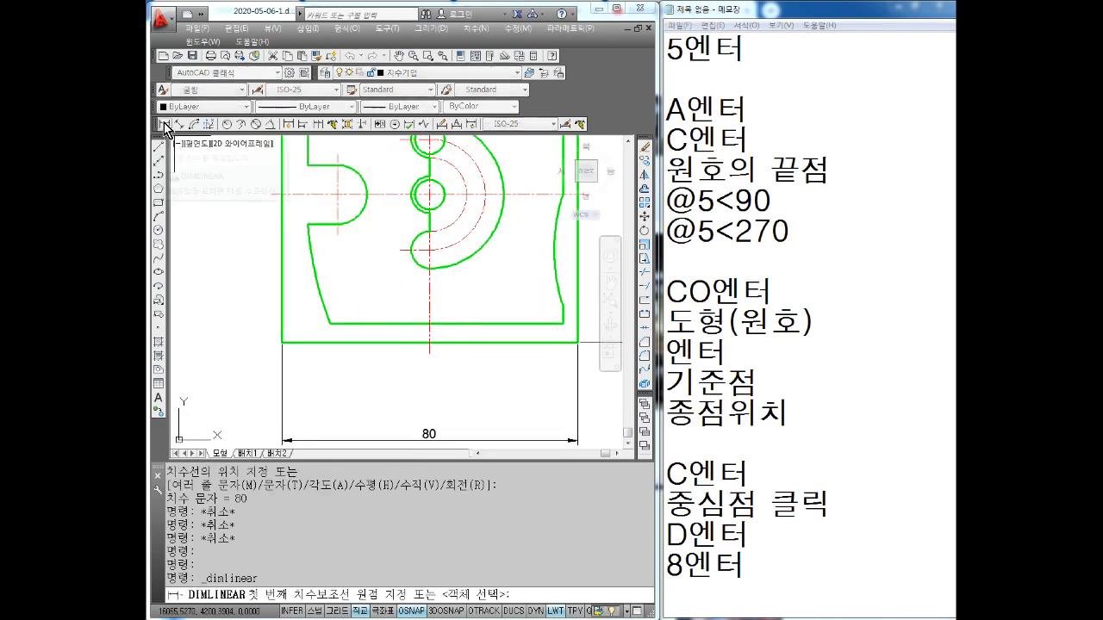
middle_drag(325, 308, 366, 284)
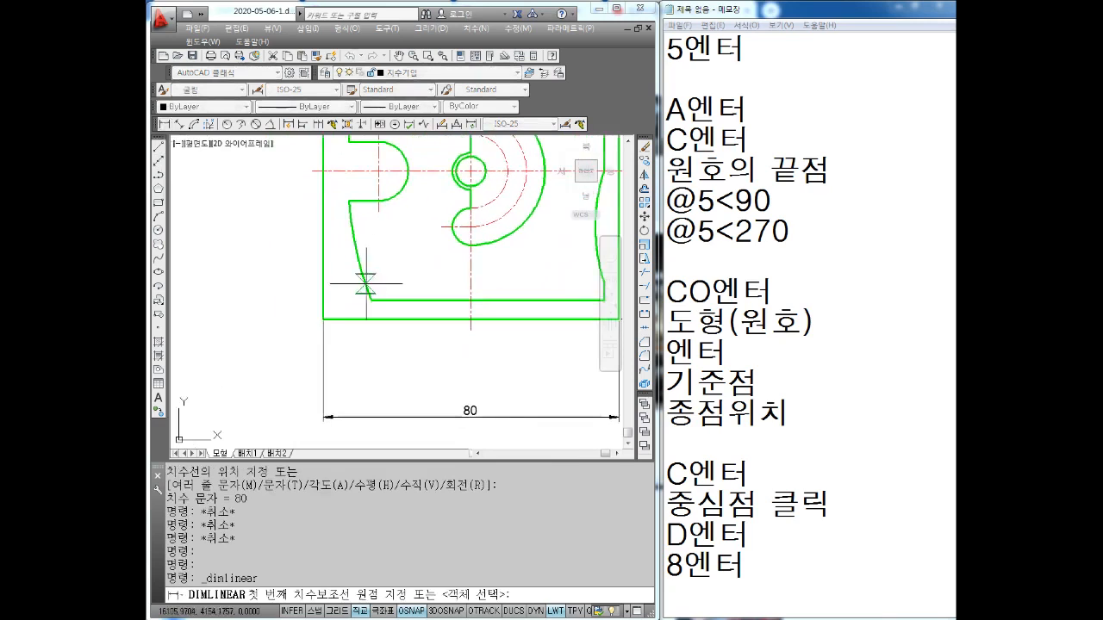
click(324, 317)
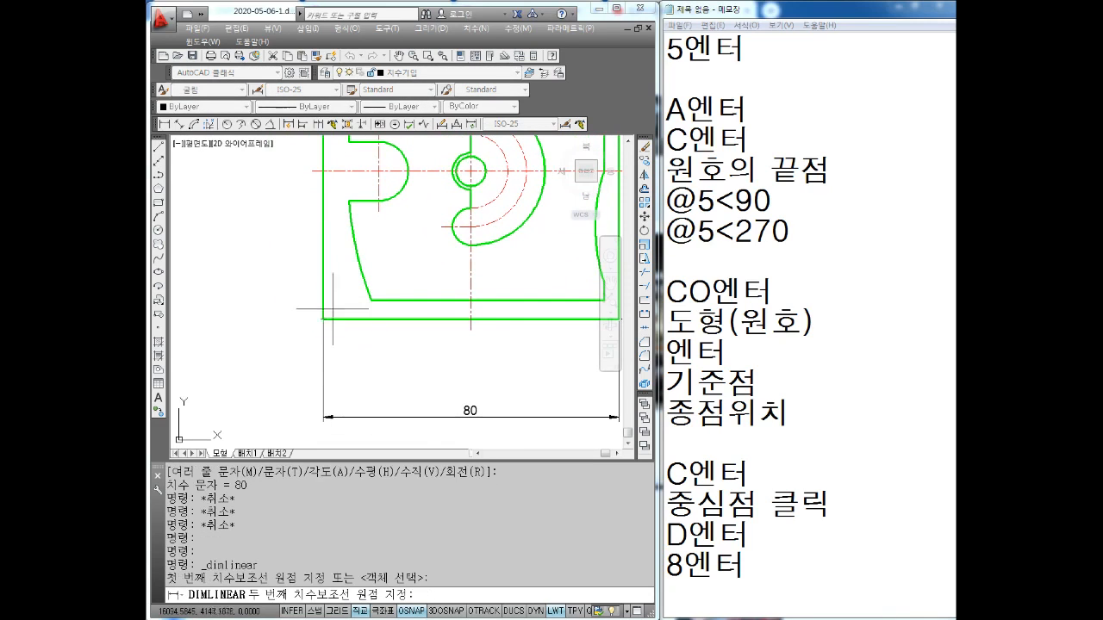
click(349, 201)
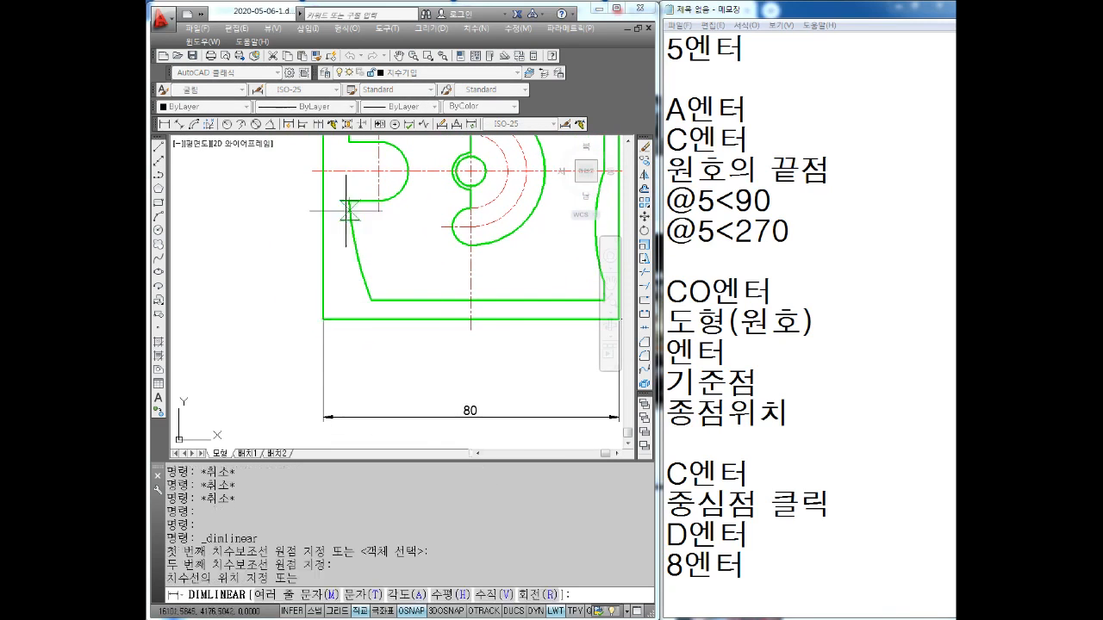
click(322, 373)
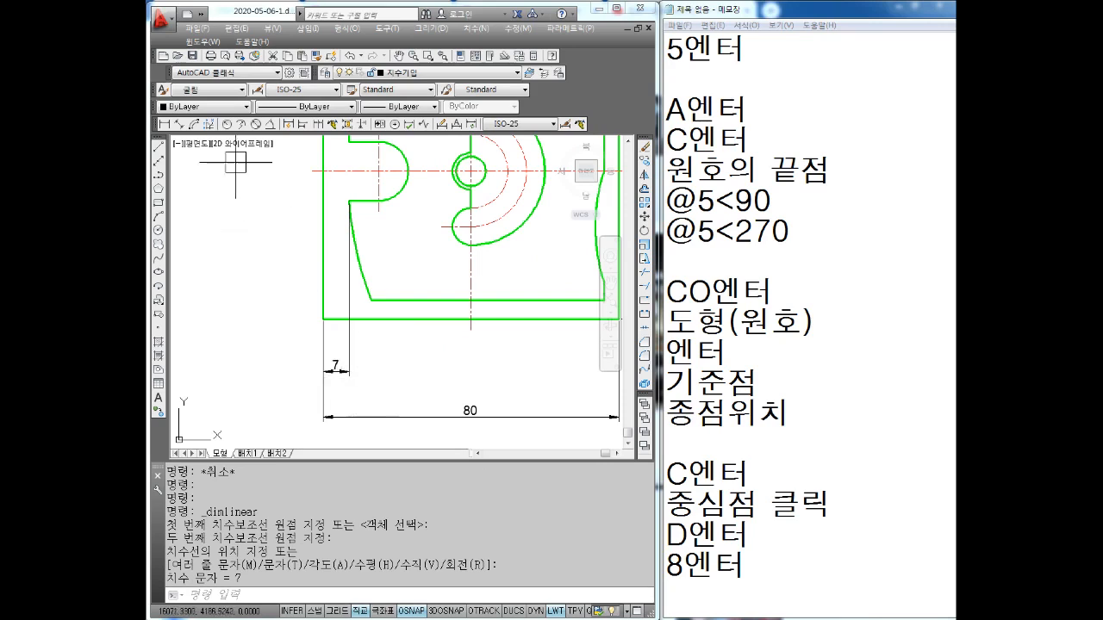
Step: Continue the horizontal dimension chain through the inner profile's two bottom corners to the outer square's lower-right corner
click(317, 125)
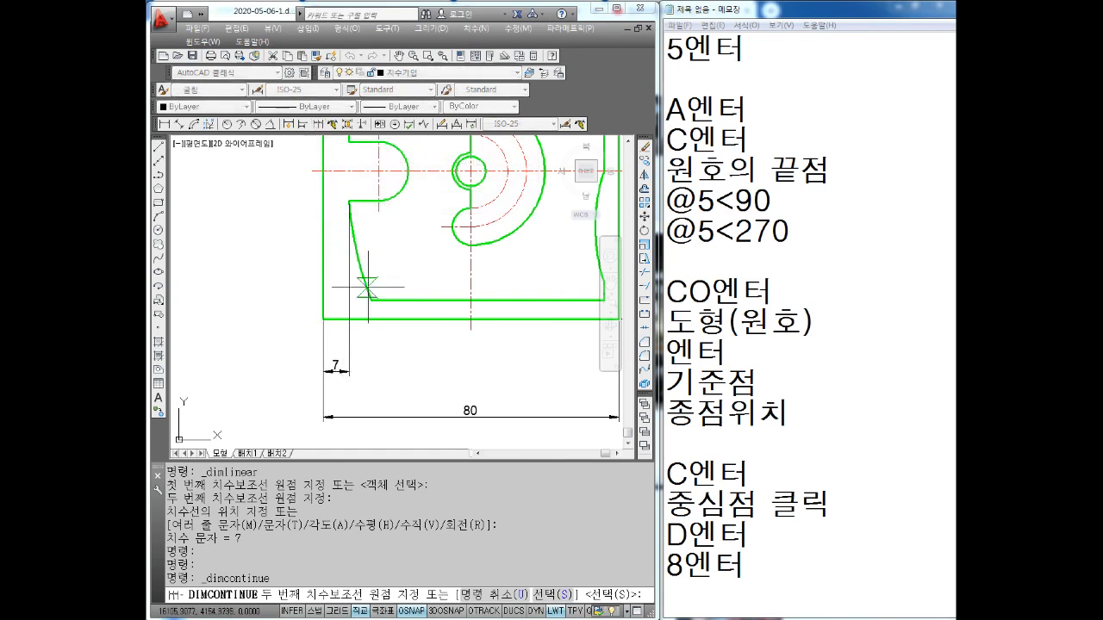
scroll(373, 314, up, 2)
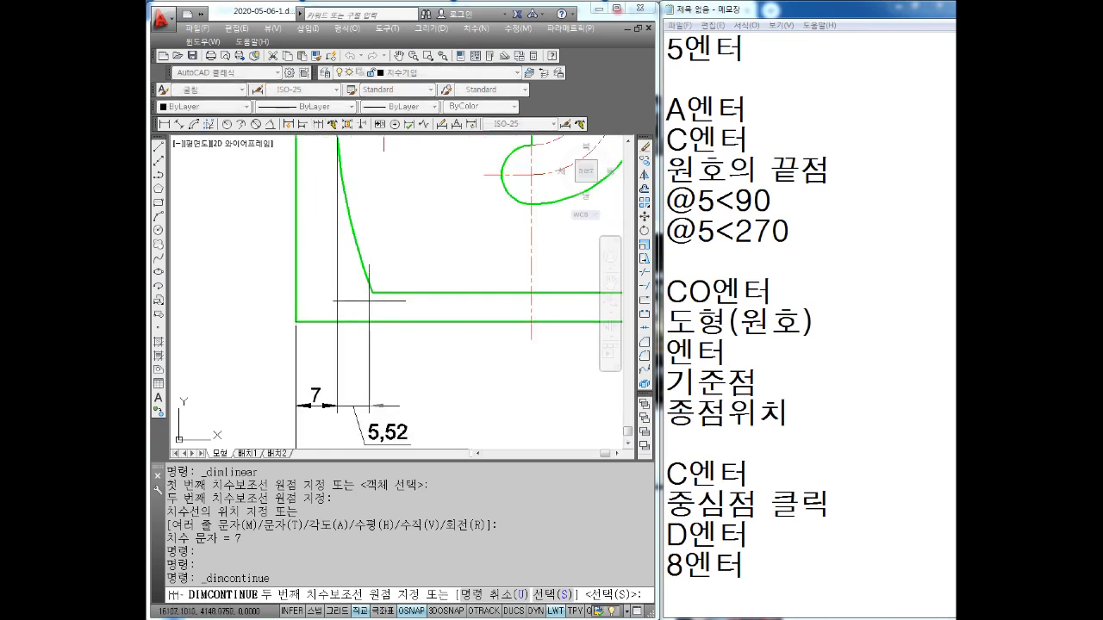
click(372, 293)
scroll(371, 297, down, 2)
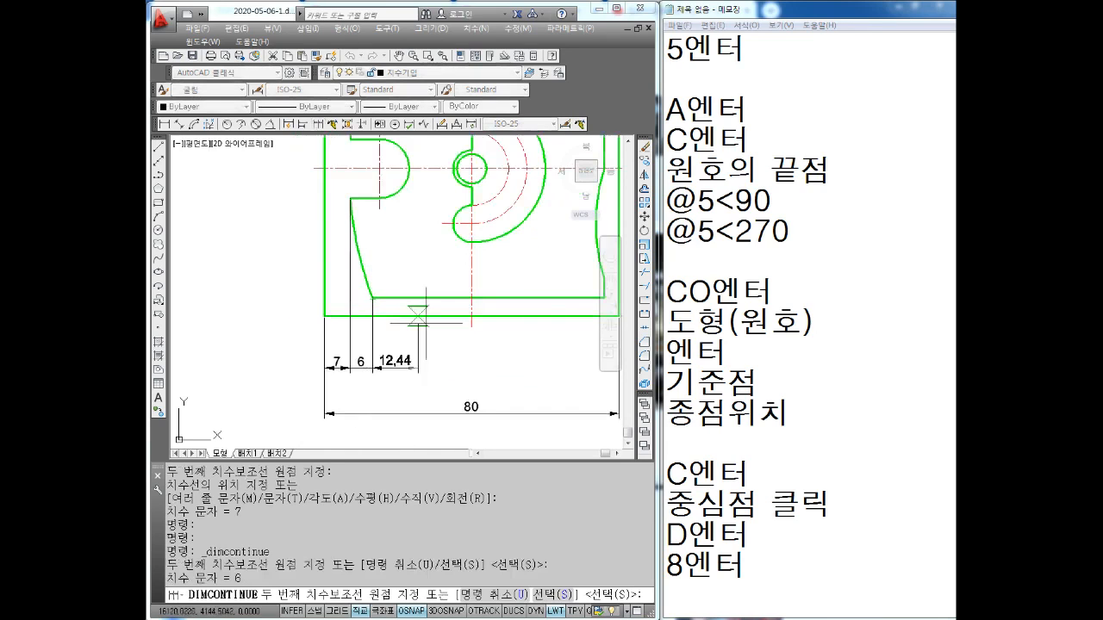
middle_drag(489, 332, 418, 315)
click(532, 283)
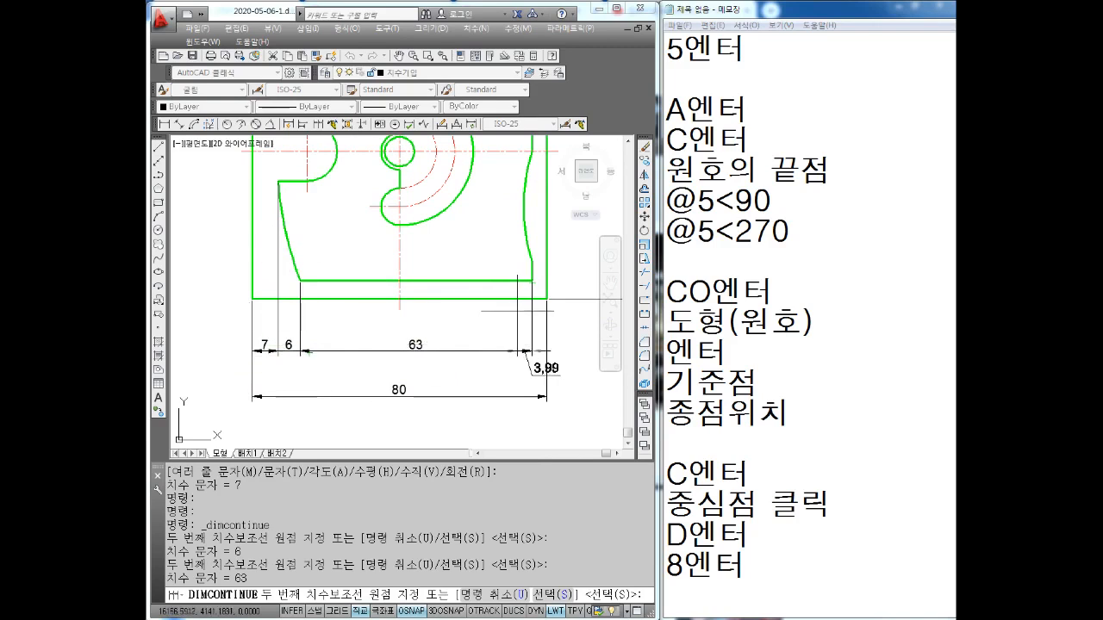
scroll(562, 291, up, 4)
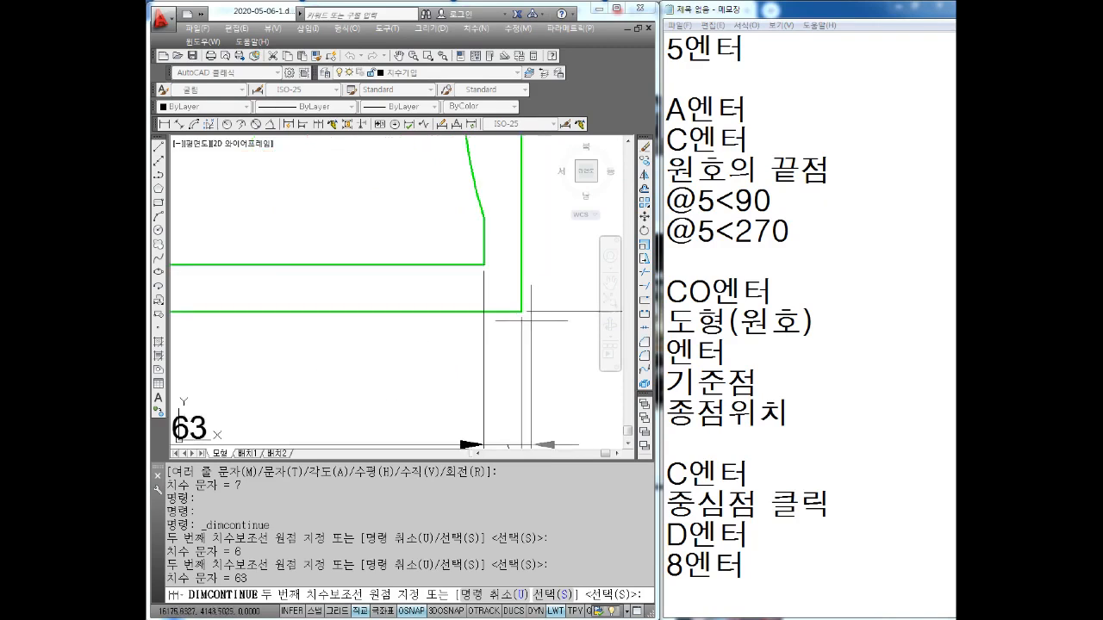
click(522, 312)
scroll(521, 312, down, 6)
key(Escape)
key(Escape)
key(Escape)
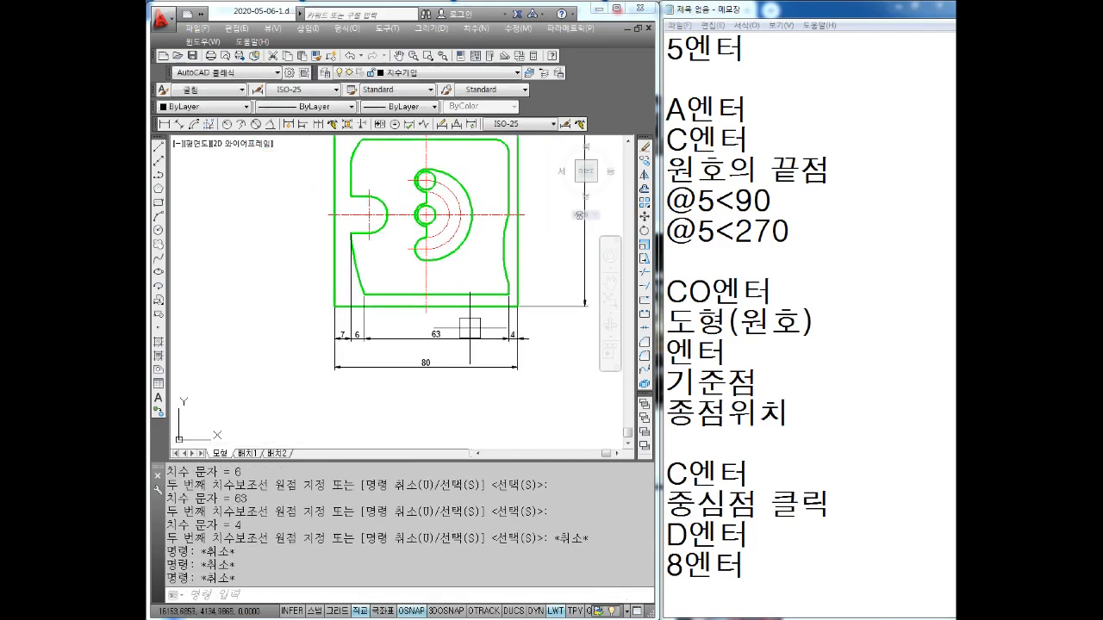
Step: Dimension the vertical distance between the lower-right corners of the outer square and inner profile, placed inside the overall height dimension
middle_drag(538, 292, 490, 330)
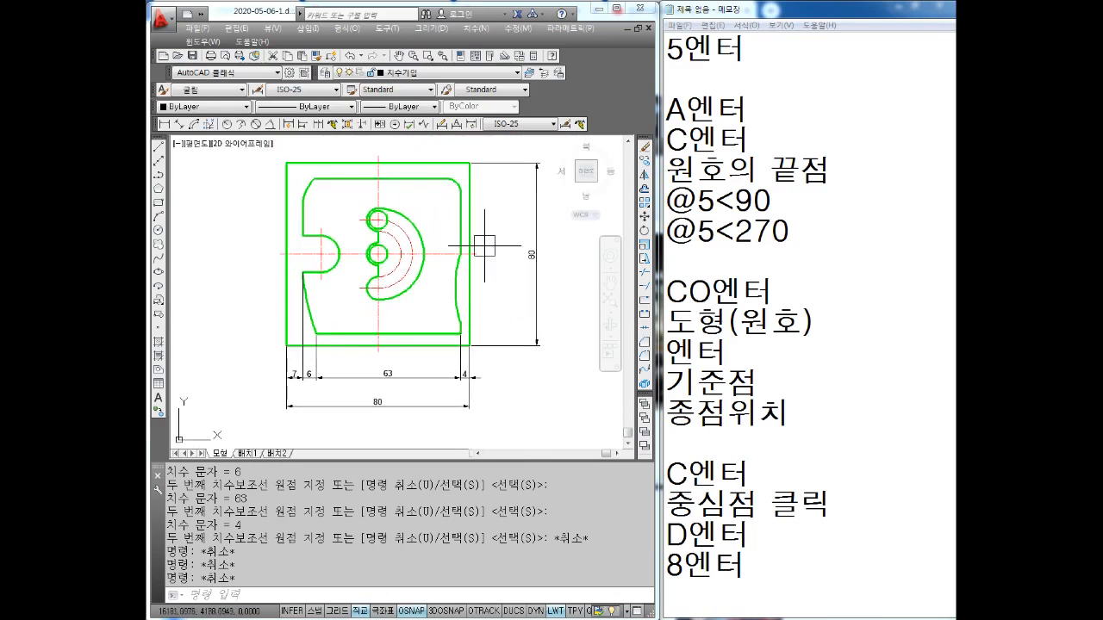
middle_drag(490, 267, 433, 264)
click(164, 128)
scroll(475, 298, up, 4)
click(380, 383)
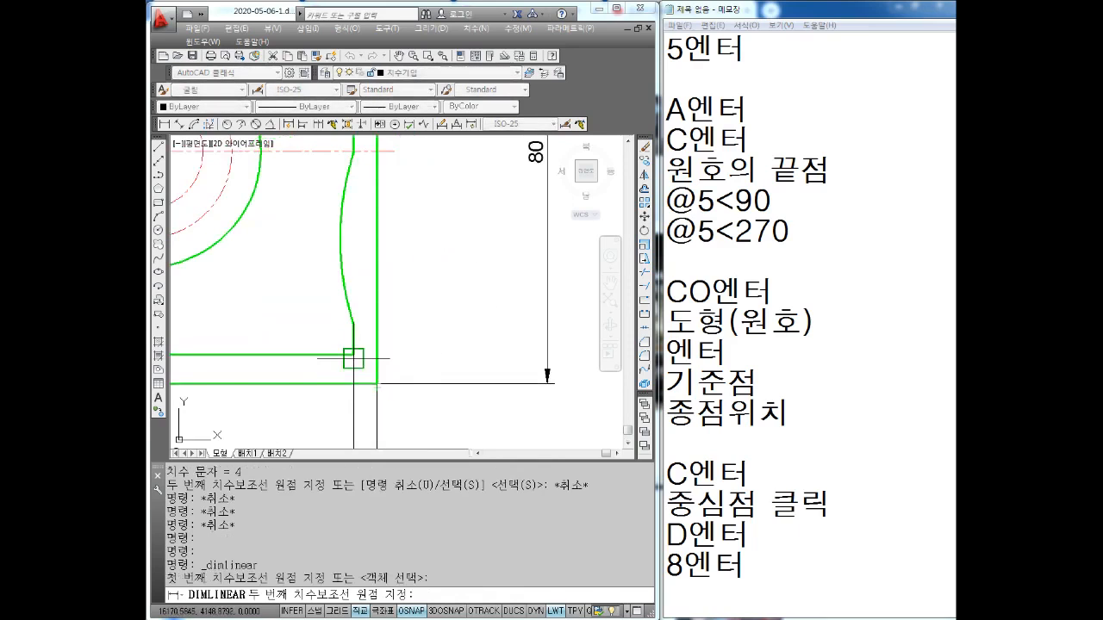
click(353, 355)
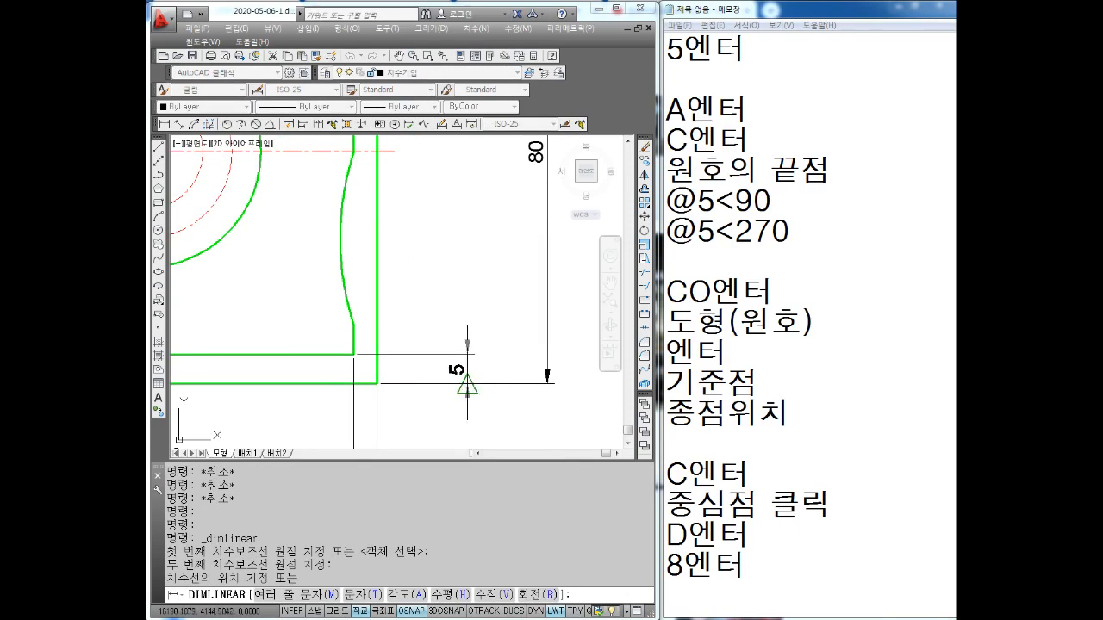
click(467, 366)
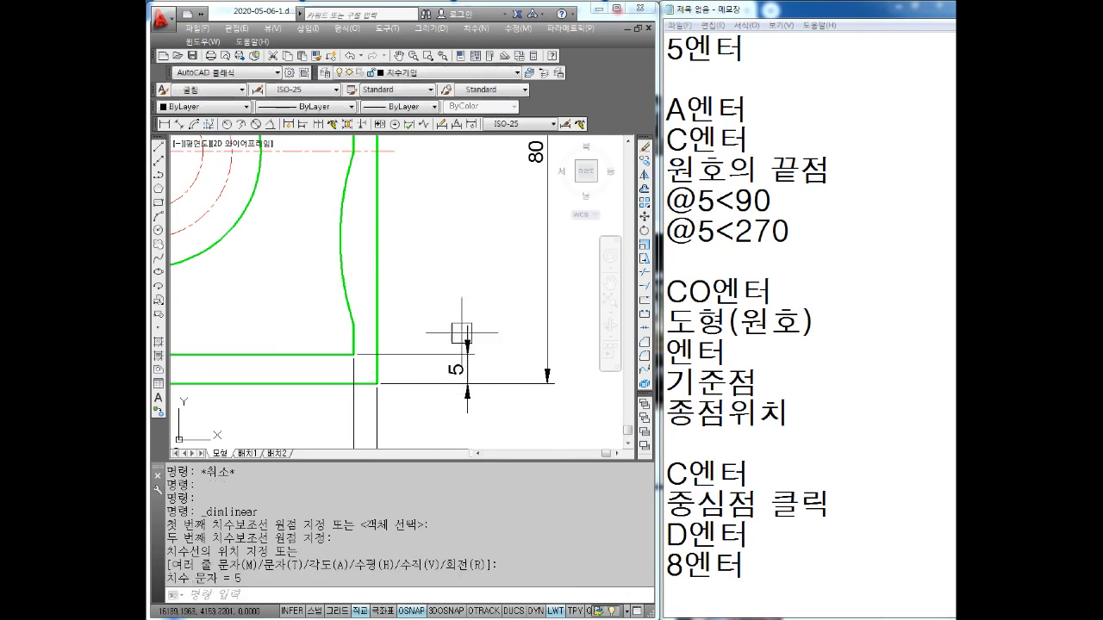
Step: Continue the vertical dimension chain through the right concave arc's lower end, horizontal centreline and inner top edge to the outer top-right corner
click(326, 132)
click(353, 326)
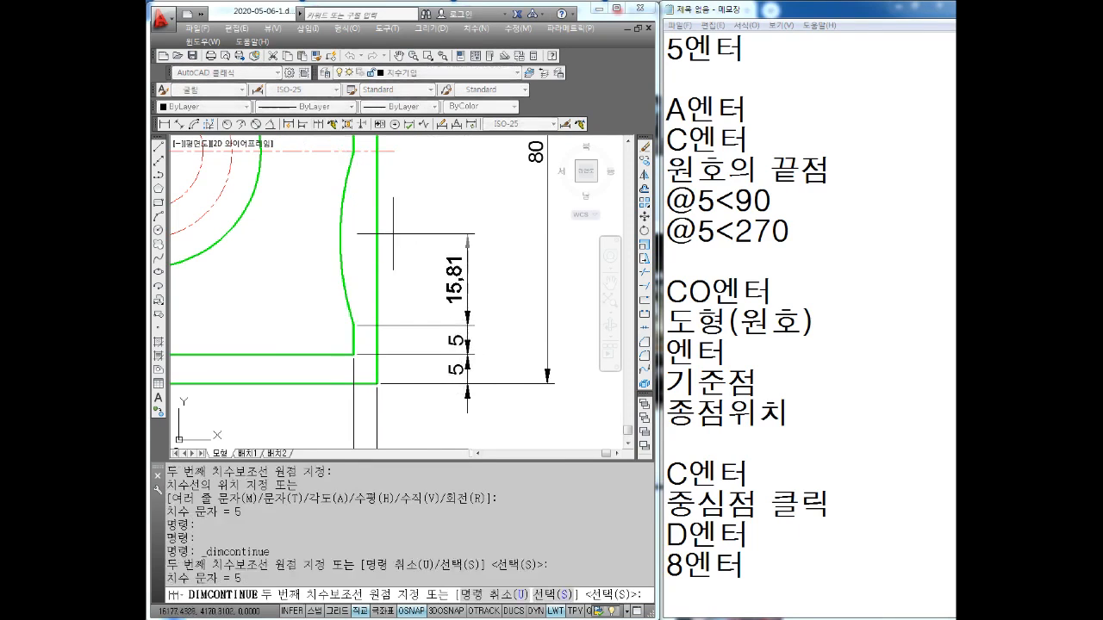
middle_drag(391, 241, 393, 379)
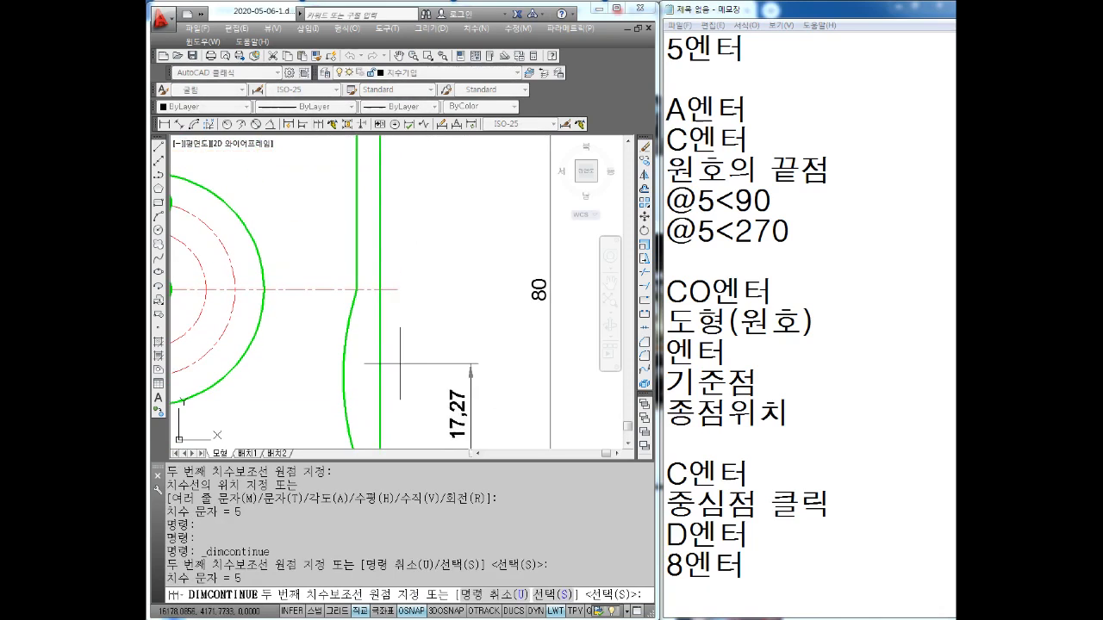
click(407, 288)
middle_drag(419, 254, 406, 355)
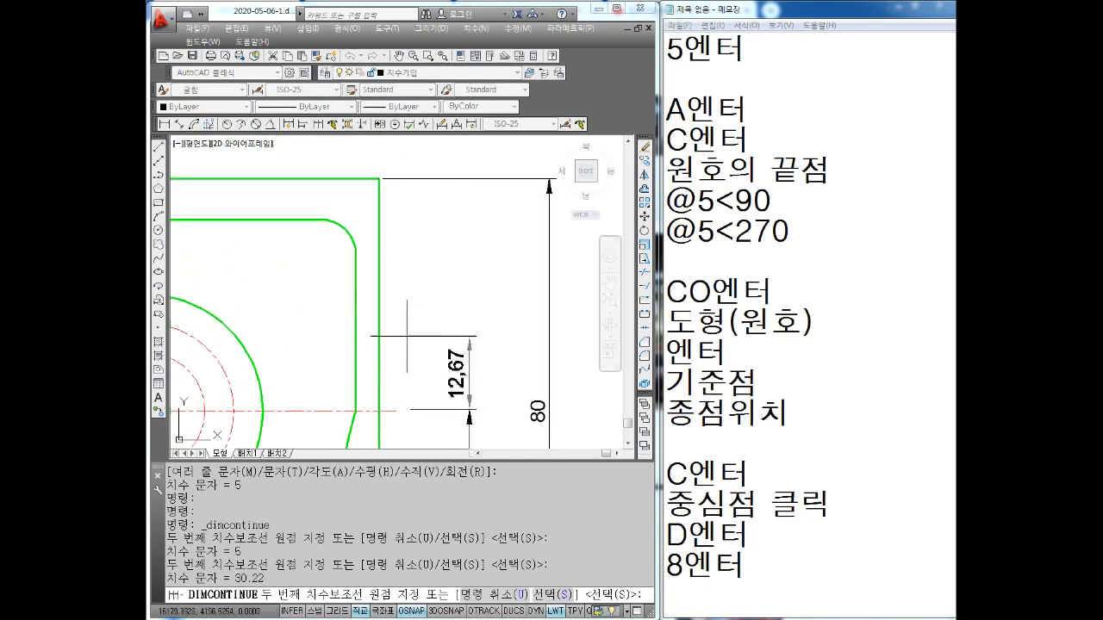
click(319, 220)
click(379, 178)
key(Escape)
Step: Snap the lower origin of the vertical dimension above the horizontal centreline to that centreline's right end
scroll(422, 293, down, 6)
scroll(422, 293, up, 6)
click(431, 257)
scroll(431, 258, up, 5)
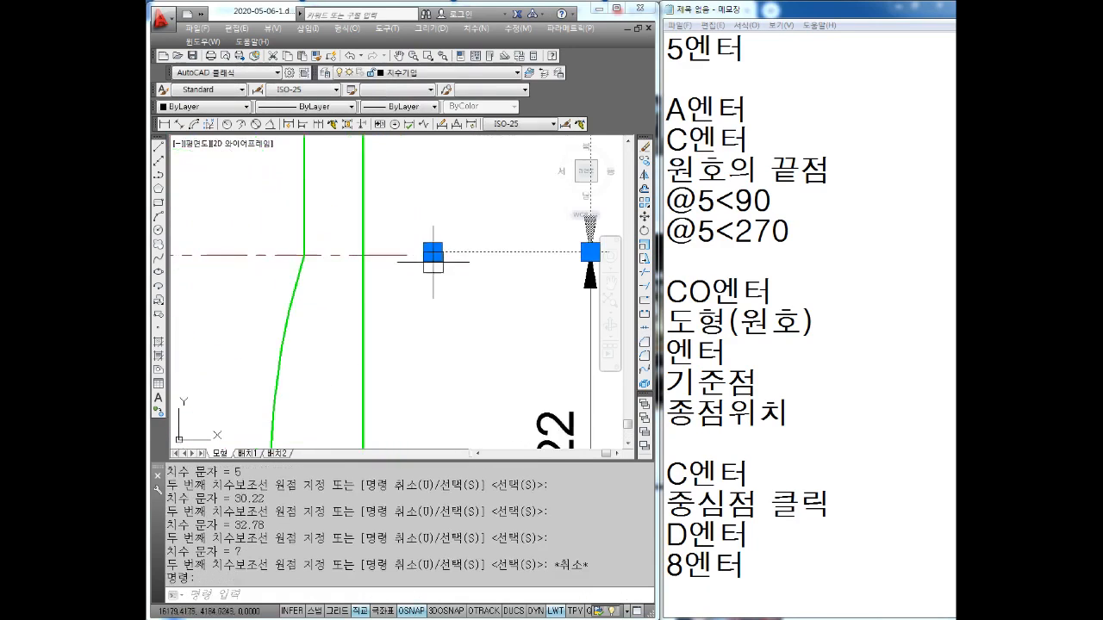
click(433, 252)
click(406, 254)
key(Escape)
Step: Snap the upper origin of the vertical dimension below the horizontal centreline to that centreline's right end
middle_drag(477, 274, 460, 295)
scroll(436, 271, up, 2)
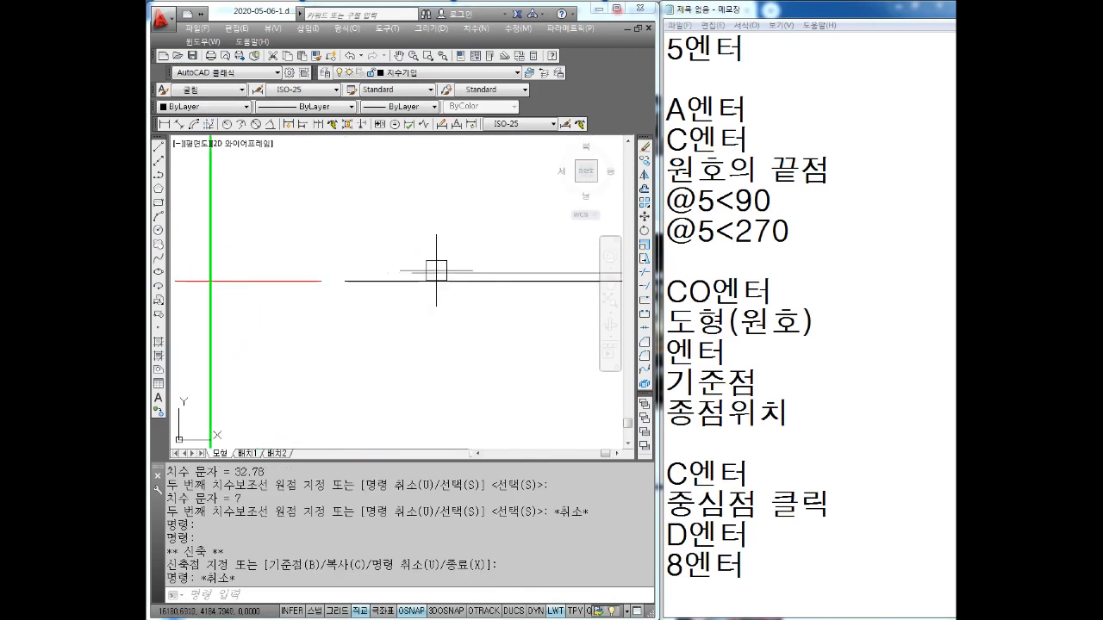
click(392, 271)
click(389, 270)
click(320, 281)
key(Escape)
scroll(463, 313, down, 5)
scroll(473, 303, down, 6)
key(Escape)
middle_drag(471, 360, 475, 324)
scroll(476, 323, up, 2)
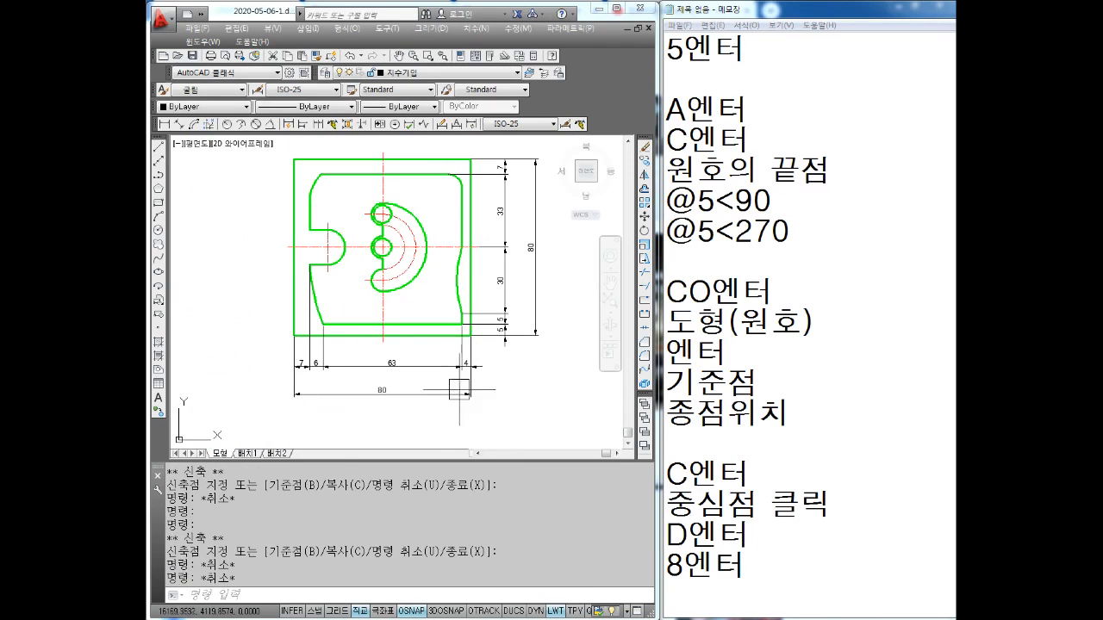
Step: Dimension the vertical opening of the left notch between its two outer corners, placed outside the square's left edge
mouse_move(381, 326)
middle_down()
mouse_move(394, 372)
mouse_move(385, 321)
middle_up()
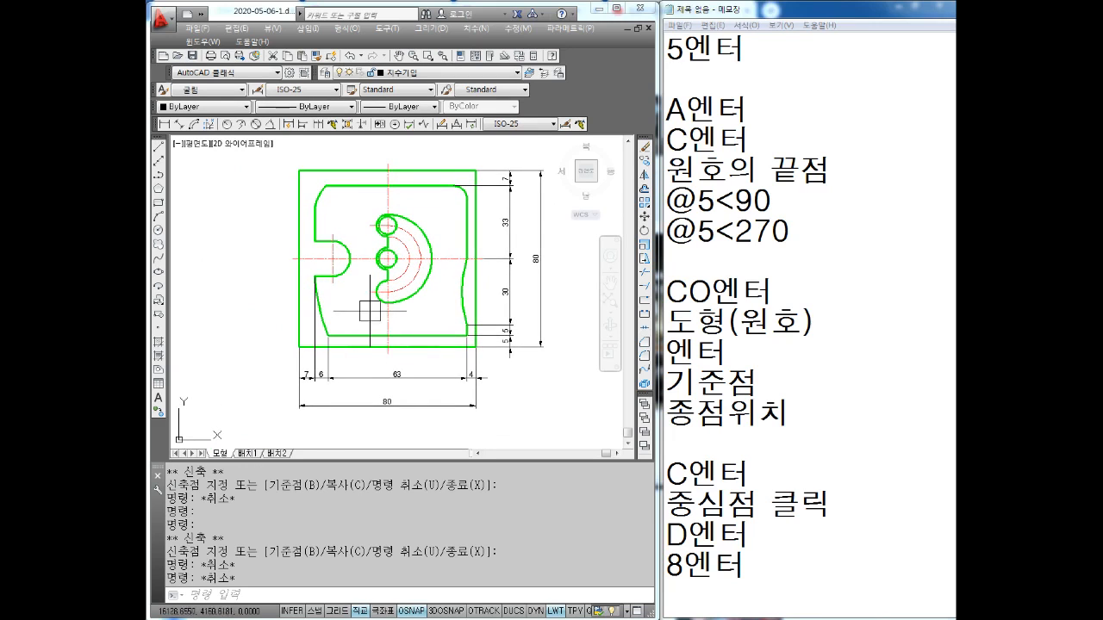
scroll(263, 197, up, 2)
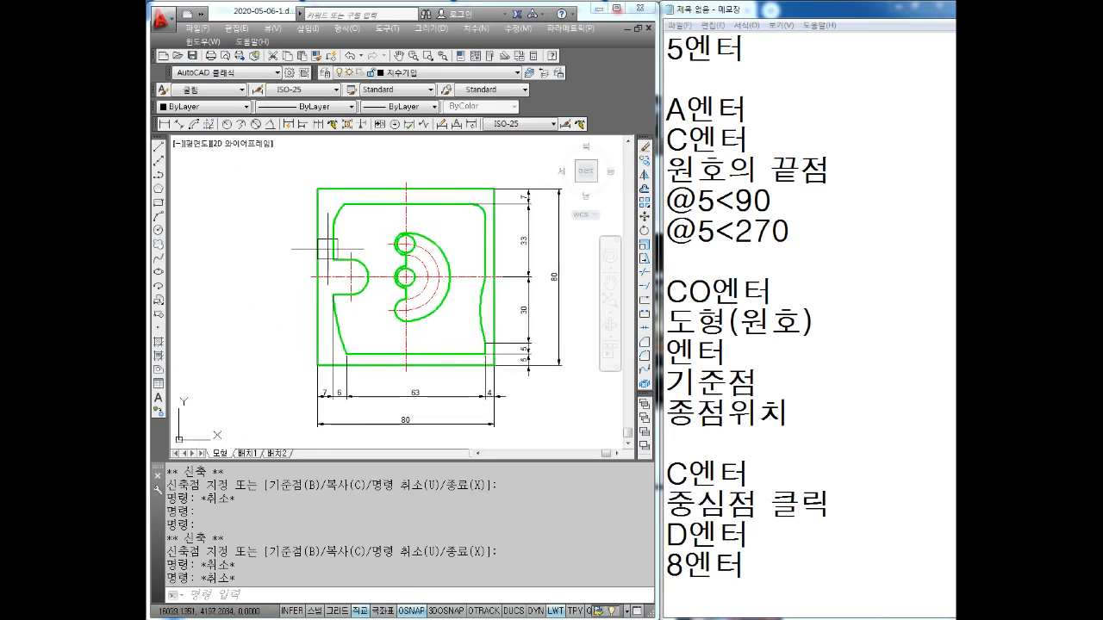
click(164, 125)
click(345, 265)
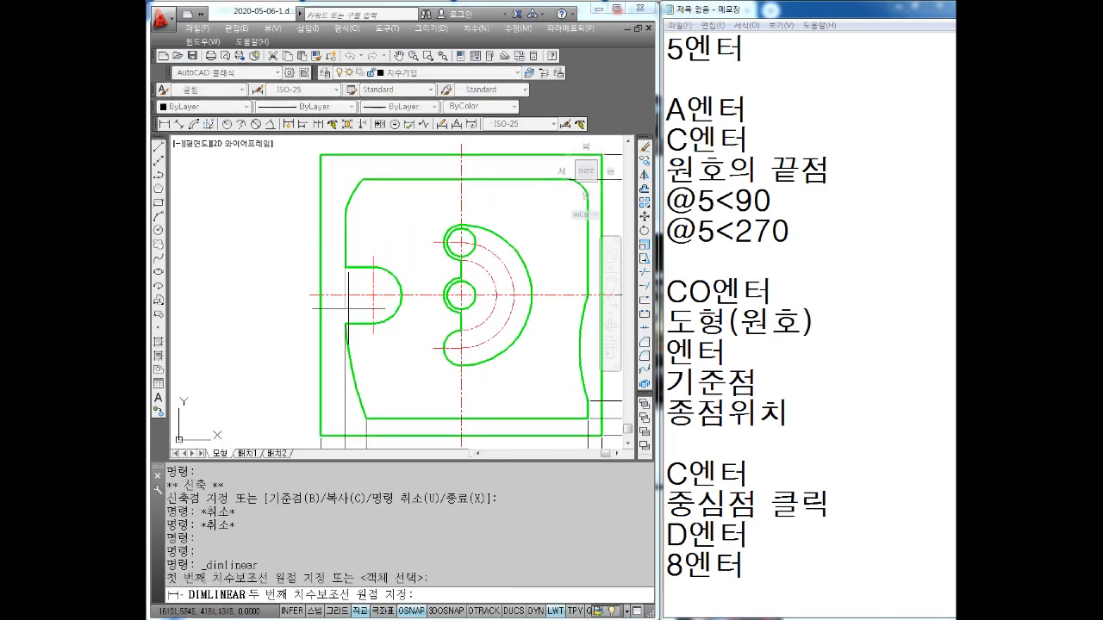
click(344, 323)
click(278, 297)
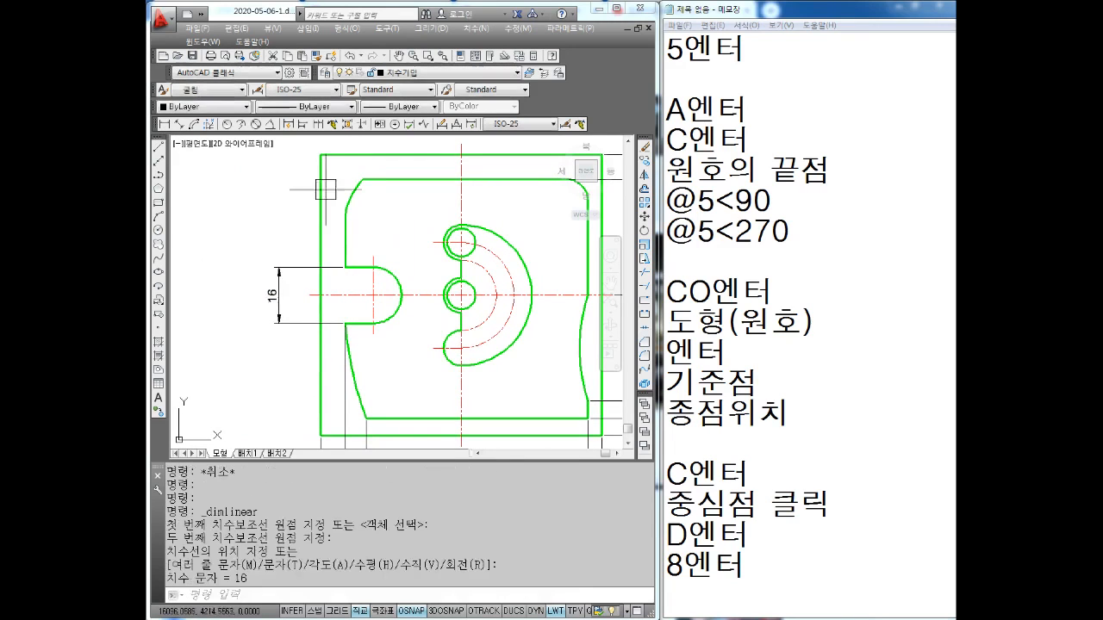
Step: Try to continue the notch dimension up to the lower end of the upper-left arc, and erase the continued dimension
click(332, 125)
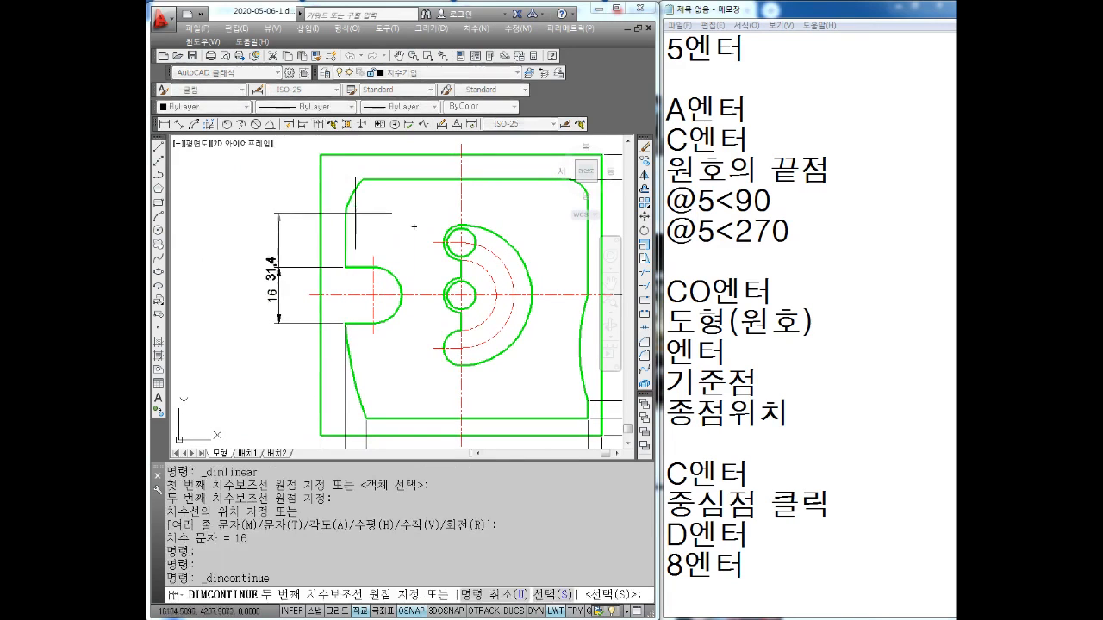
click(344, 214)
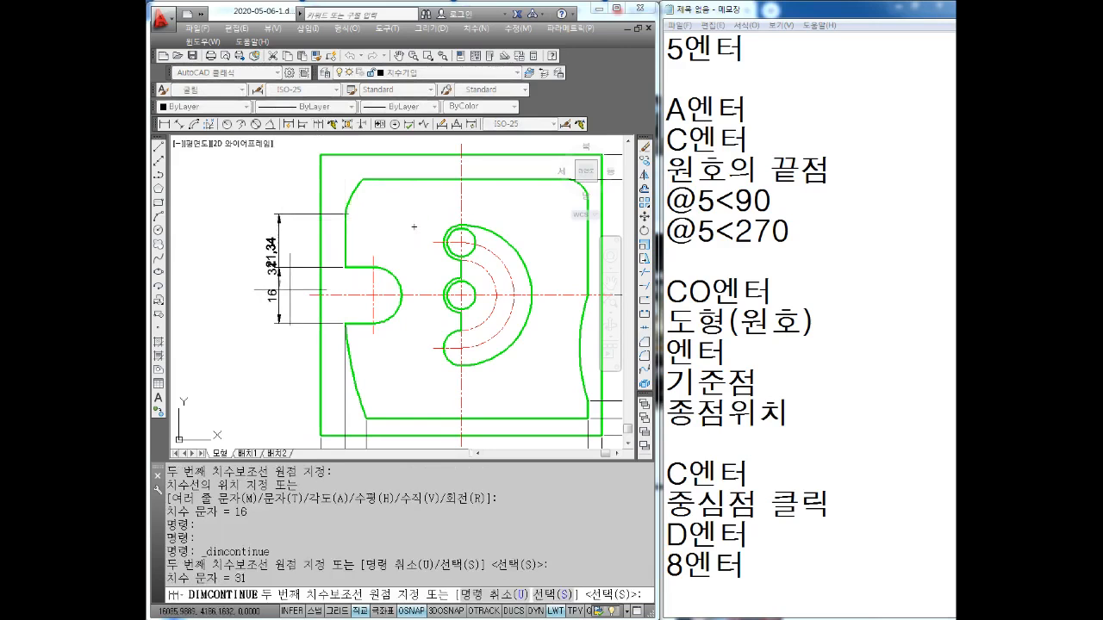
key(Escape)
click(281, 245)
key(Delete)
key(Escape)
key(Escape)
Step: Add a linear vertical dimension from the upper-left arc's lower end to the notch's upper corner, aligned with the notch opening dimension
click(164, 124)
click(344, 214)
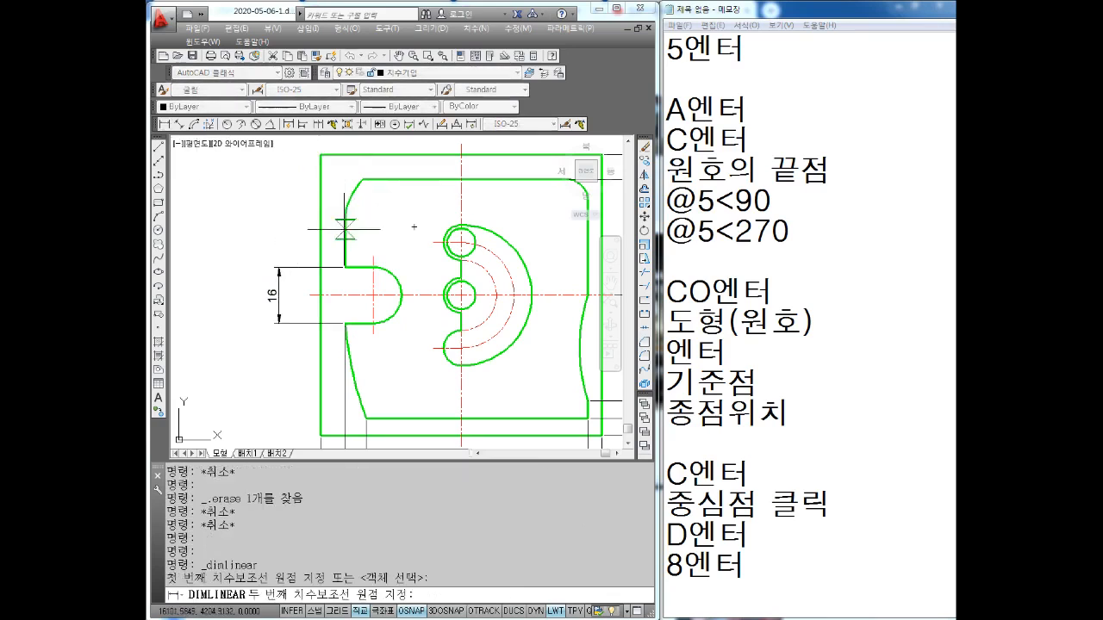
click(344, 267)
click(279, 241)
key(Escape)
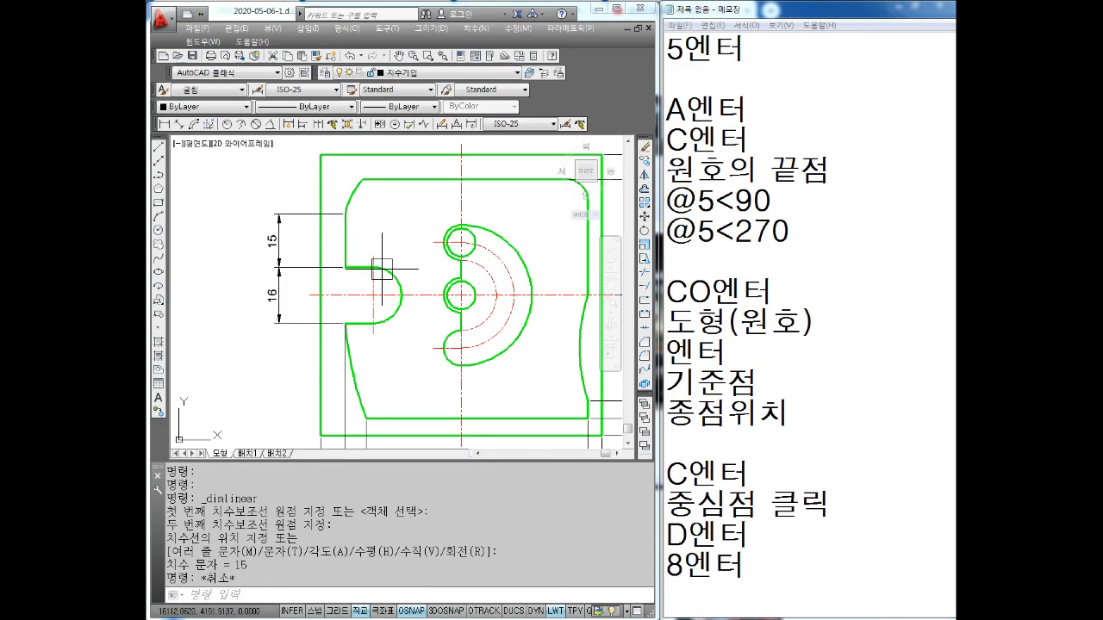
Step: Dimension the horizontal distance from the outer square's top-left corner to the left end of the inner top edge, placed above the square
middle_drag(383, 256, 386, 315)
key(Return)
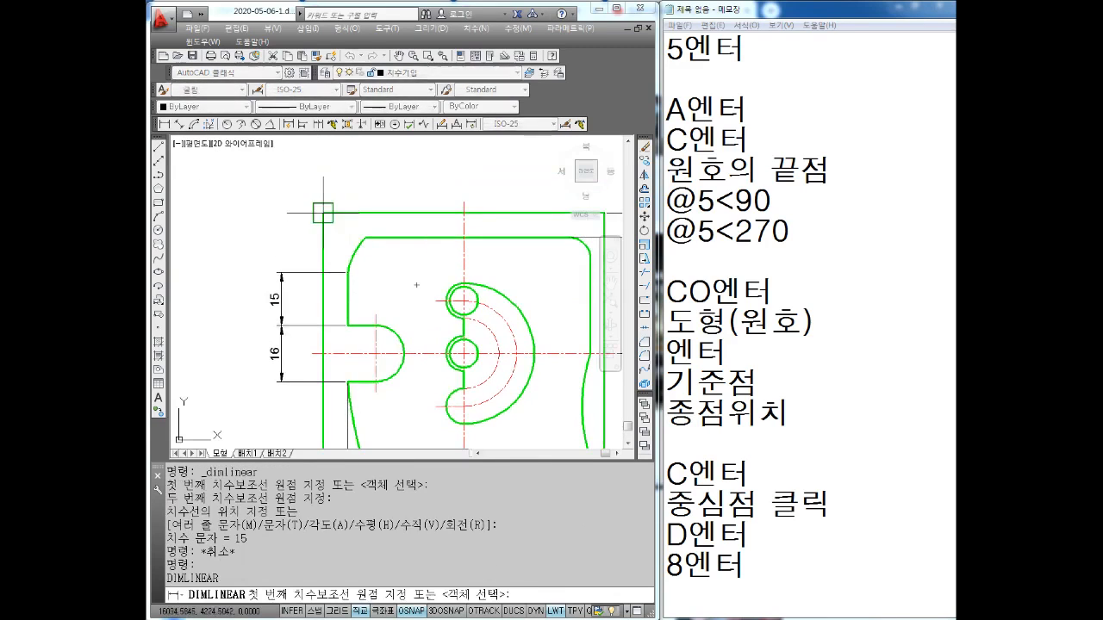
click(323, 213)
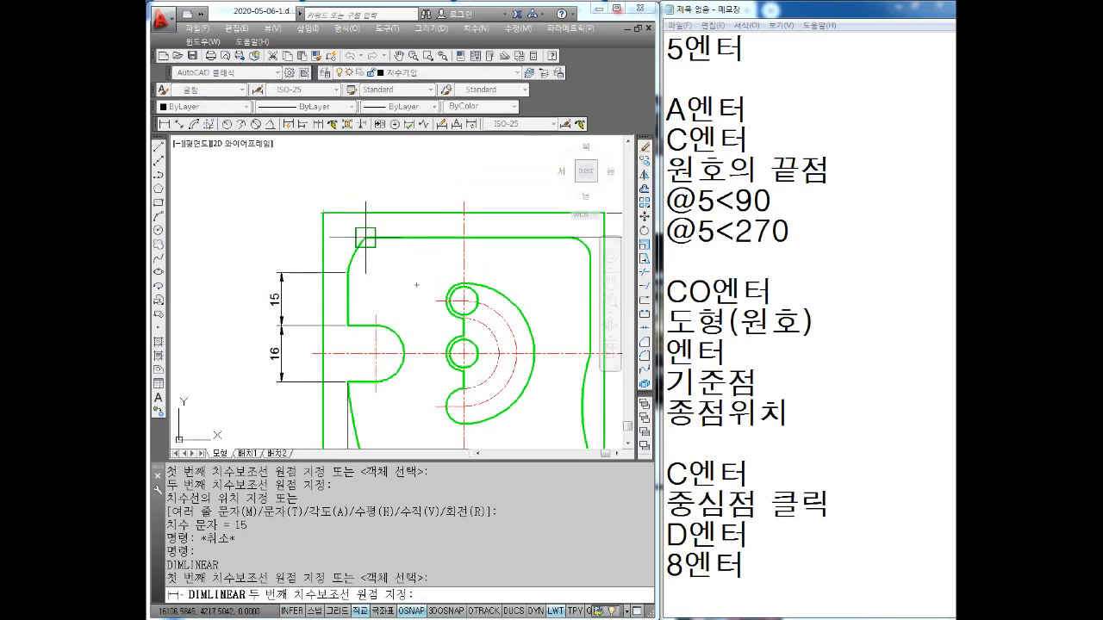
click(364, 238)
click(344, 168)
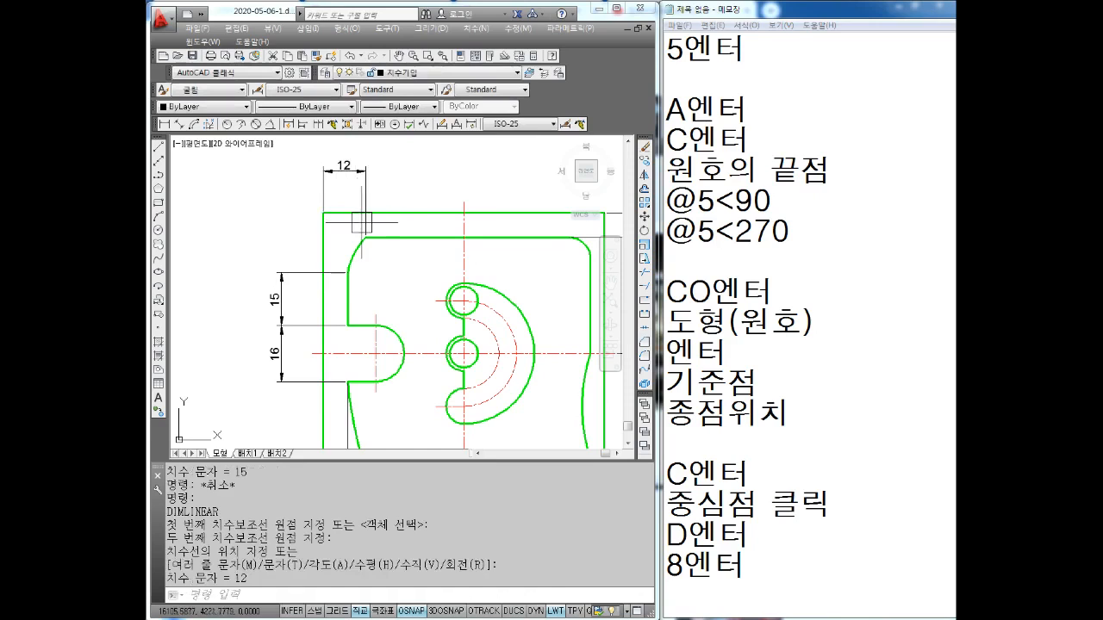
Step: Dimension the vertical distance between the two ends of the arc around the central circle, placed between that arc and the notch
key(Return)
scroll(478, 349, up, 4)
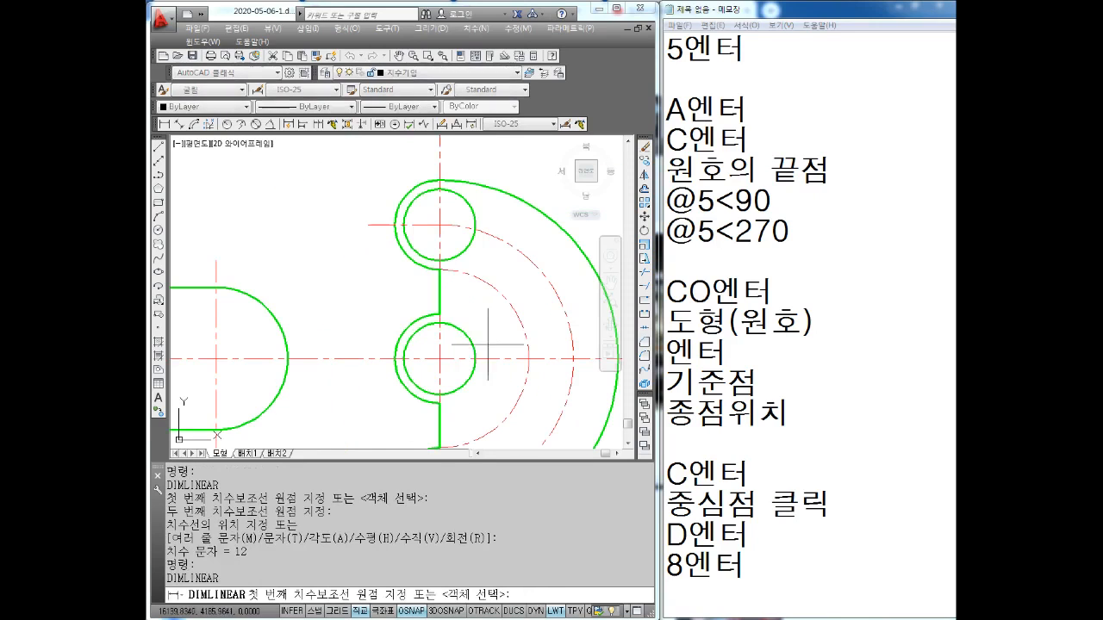
click(440, 315)
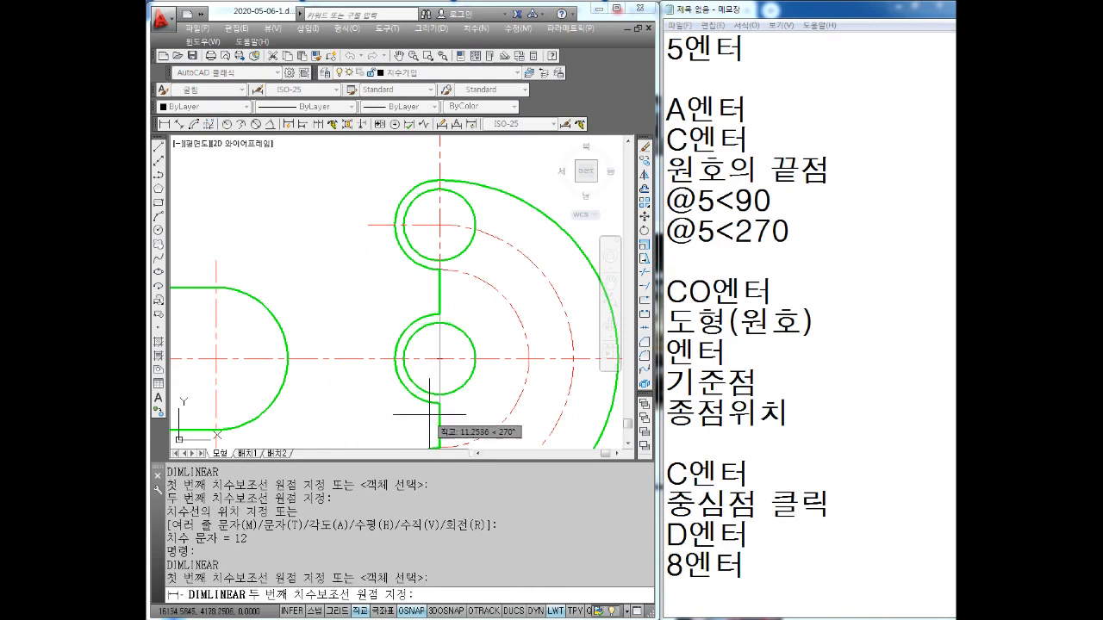
click(439, 402)
click(340, 380)
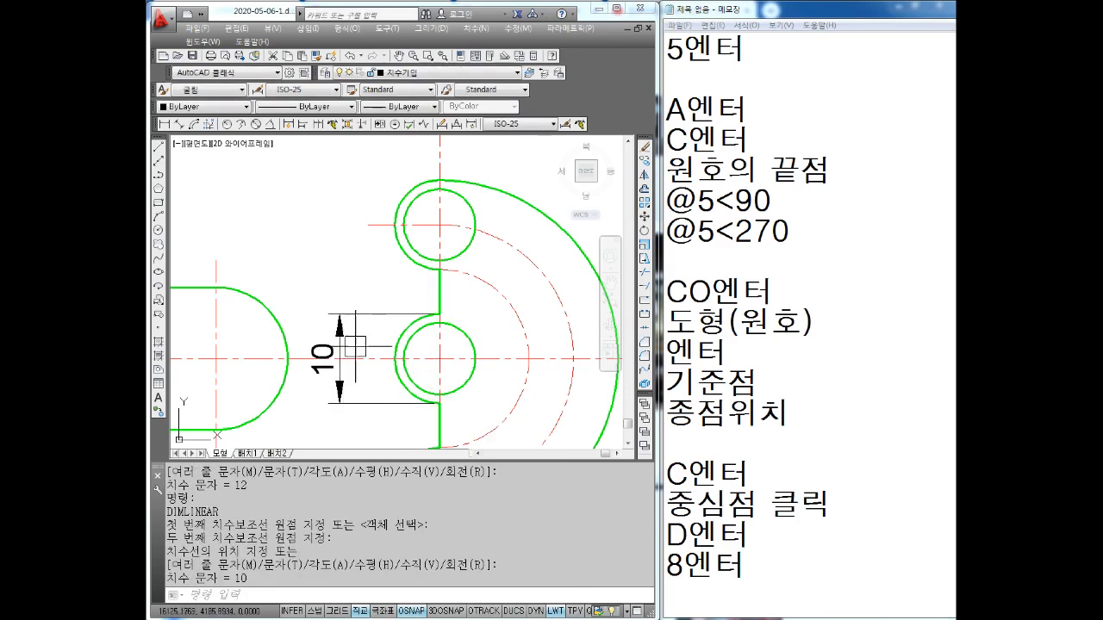
Step: Dimension the horizontal distance from the notch arc's vertical centreline to the inner profile's left edge, placed just above the notch
middle_drag(211, 270, 288, 296)
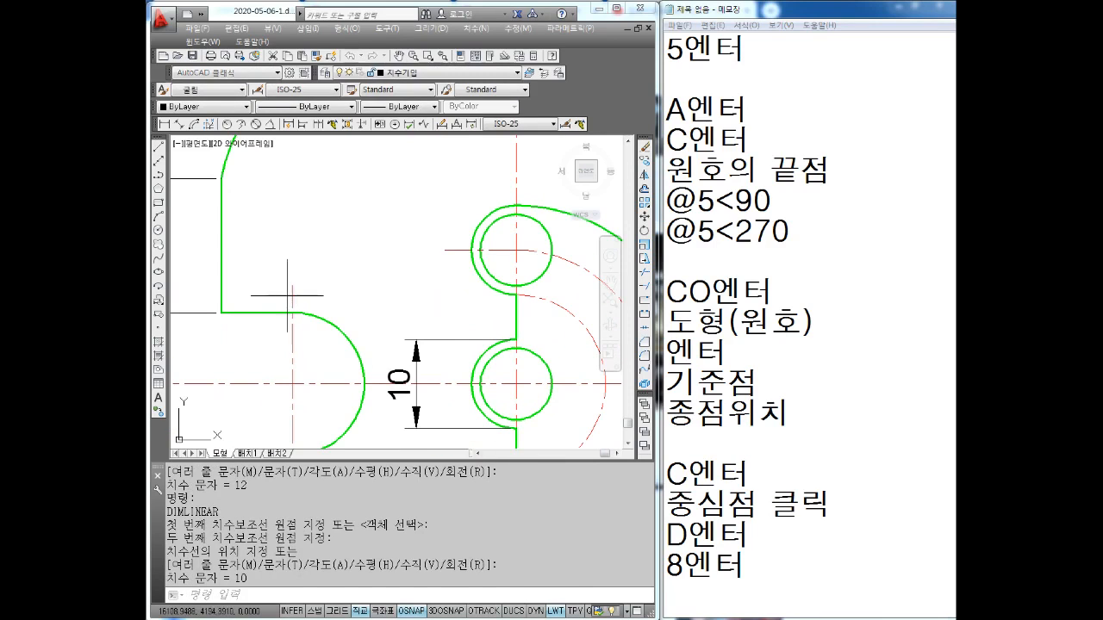
key(Return)
click(293, 285)
click(222, 271)
click(258, 260)
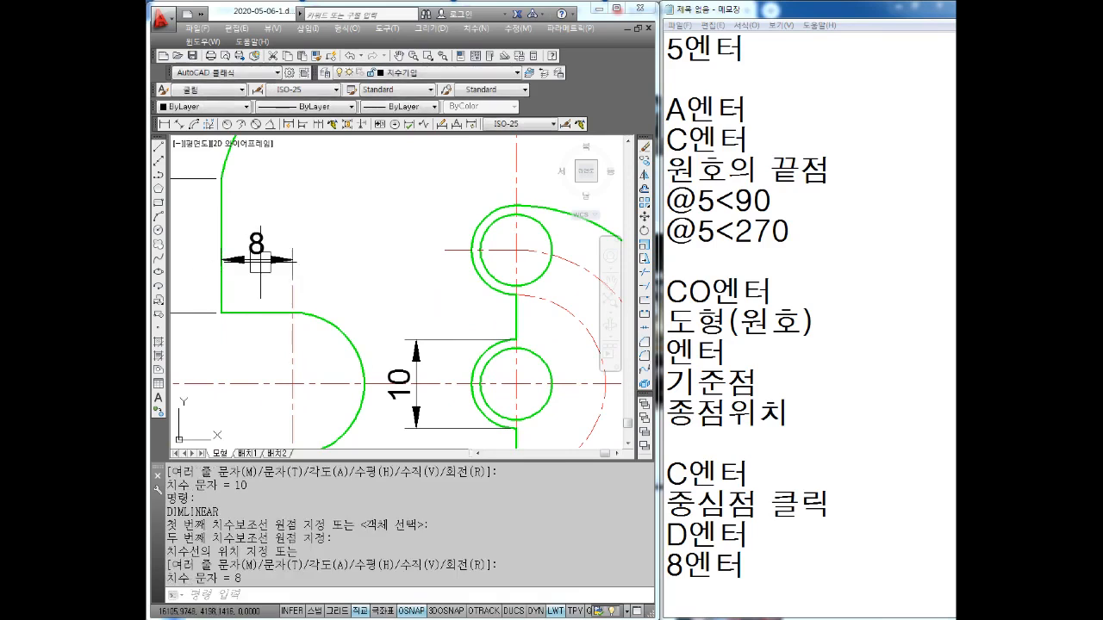
Step: Add a radius dimension to the notch's rounded end, with its text placed outside the arc at the lower right
mouse_move(314, 378)
middle_down()
mouse_move(348, 344)
mouse_move(345, 247)
middle_up()
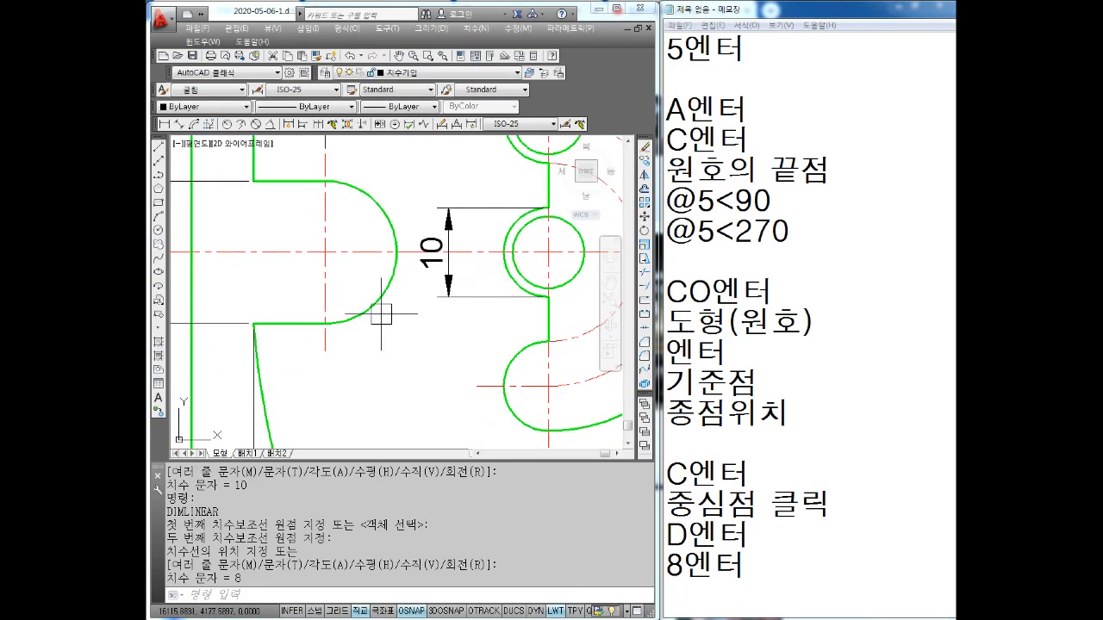
middle_drag(381, 314, 385, 335)
key(Escape)
key(Escape)
click(228, 126)
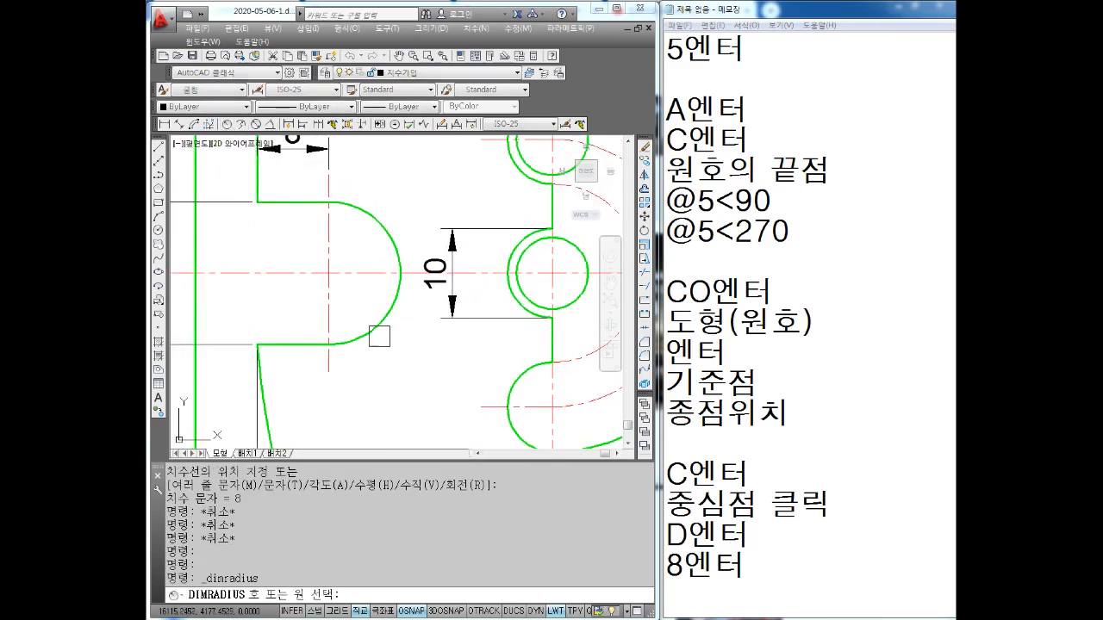
click(379, 323)
click(394, 362)
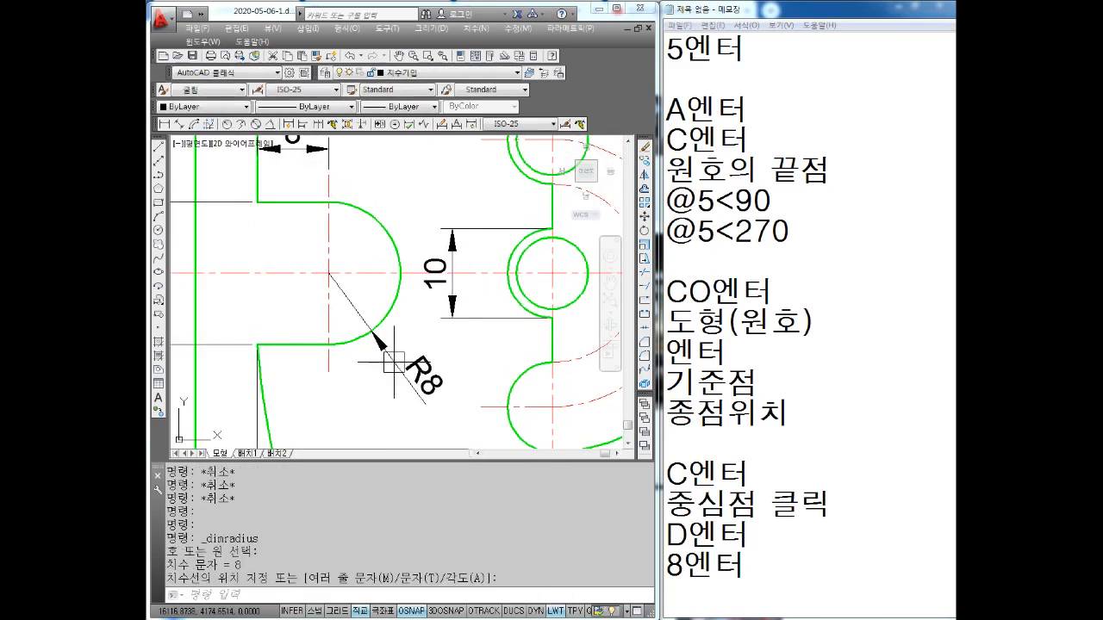
Step: Replace the notch radius dimension's text with (R)
key(Escape)
key(Escape)
double_click(423, 374)
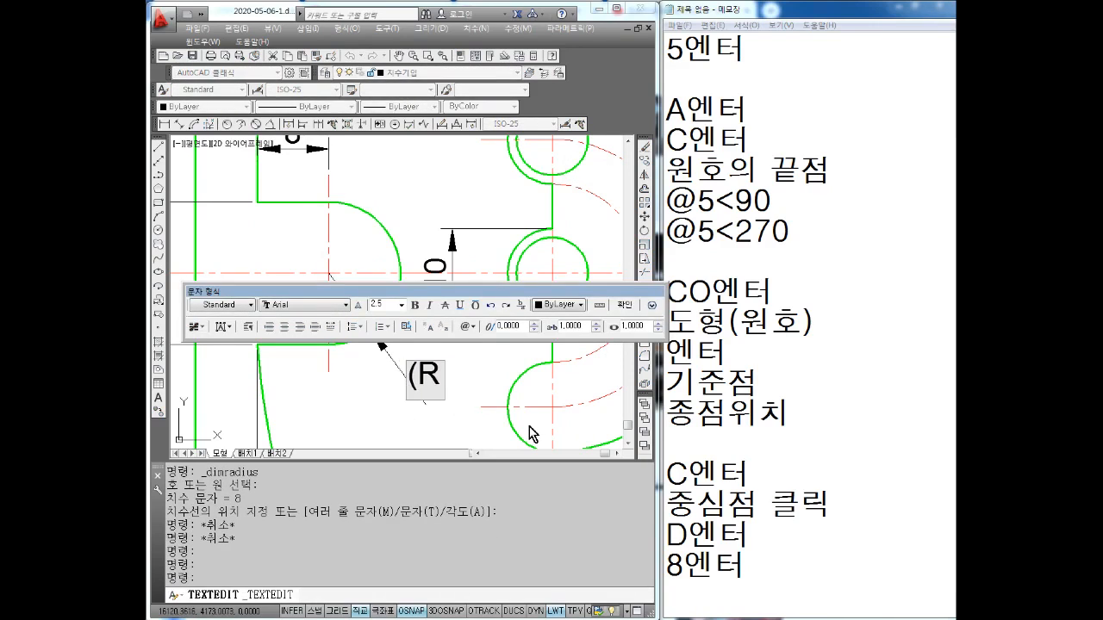
text())
click(385, 405)
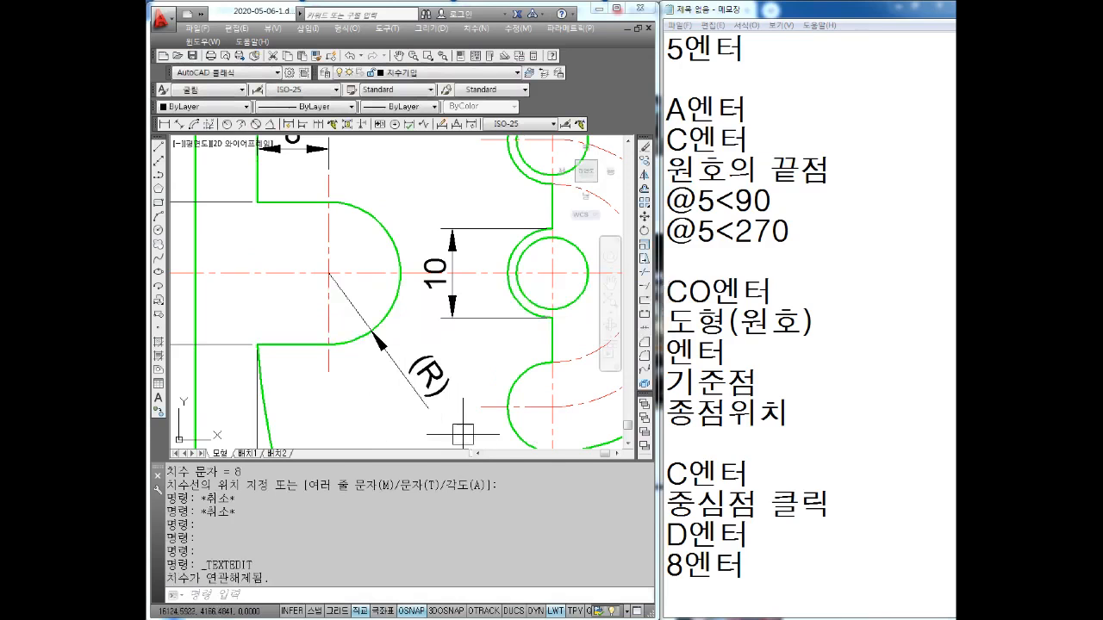
key(Escape)
key(Escape)
scroll(456, 440, up, 1)
scroll(408, 316, down, 1)
double_click(409, 316)
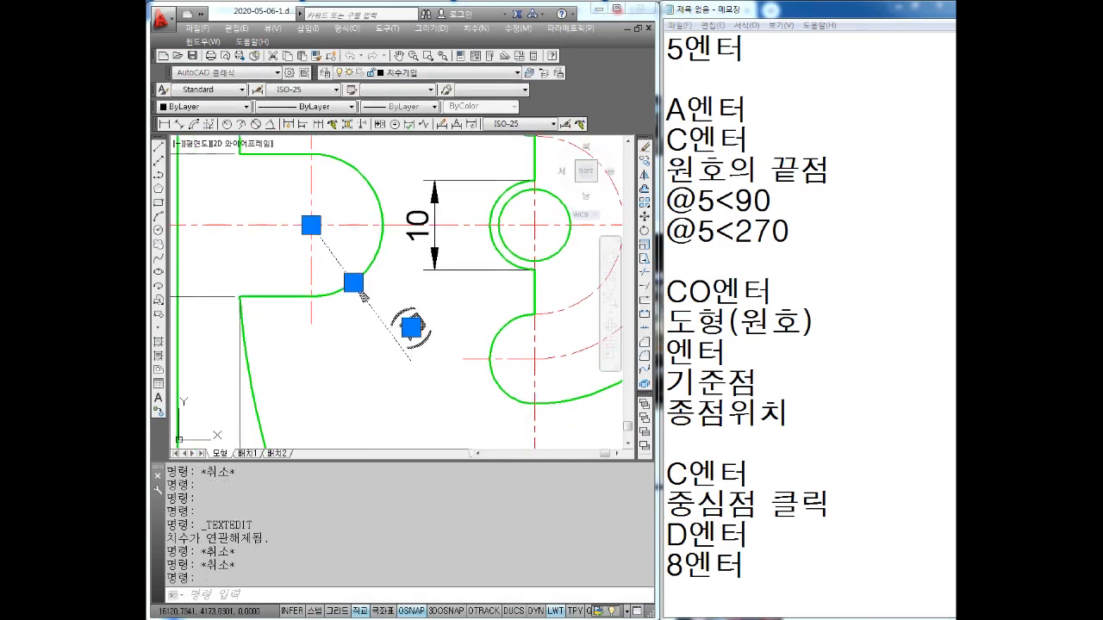
key(Escape)
key(Escape)
Step: Add a radius dimension to the curved slot's upper rounded end, with its text placed outside at the upper left
middle_drag(451, 231, 425, 347)
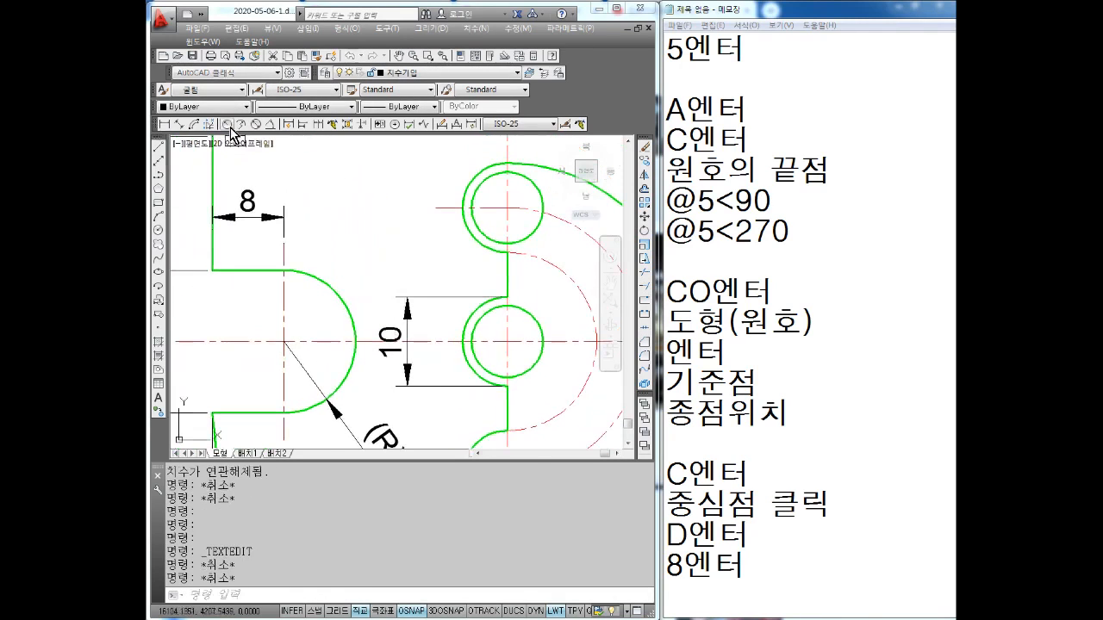
click(228, 125)
scroll(459, 210, up, 1)
middle_drag(459, 210, 422, 273)
click(431, 225)
scroll(400, 218, down, 2)
middle_drag(399, 221, 387, 262)
scroll(357, 217, up, 2)
Step: Change the text of the slot end's radius dimension to 2-R5
double_click(381, 220)
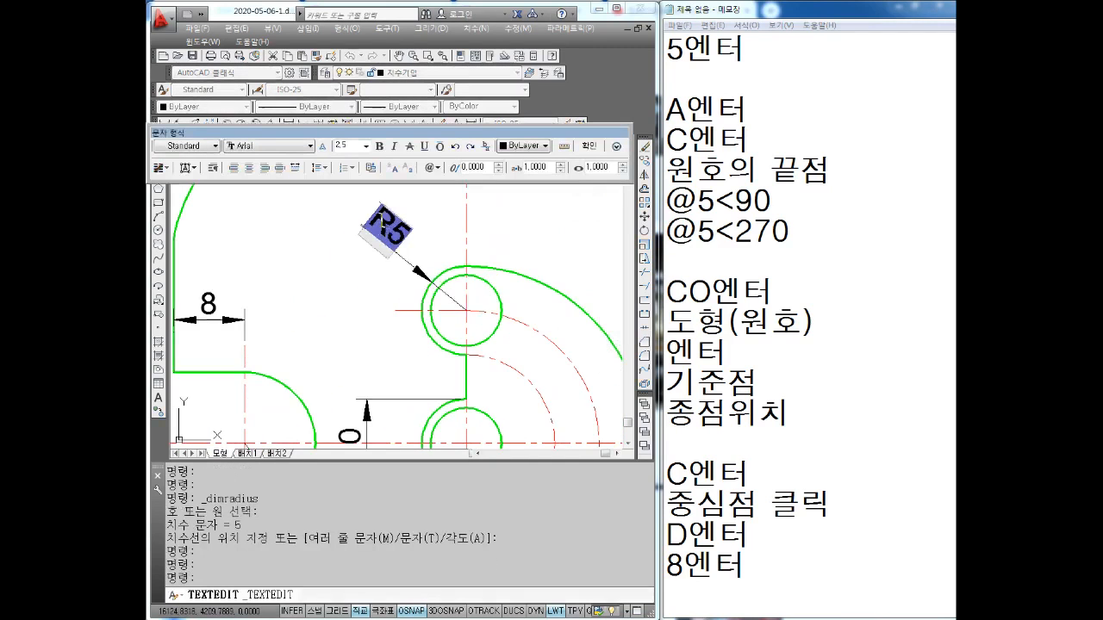
text(2)
click(328, 267)
key(Escape)
key(Escape)
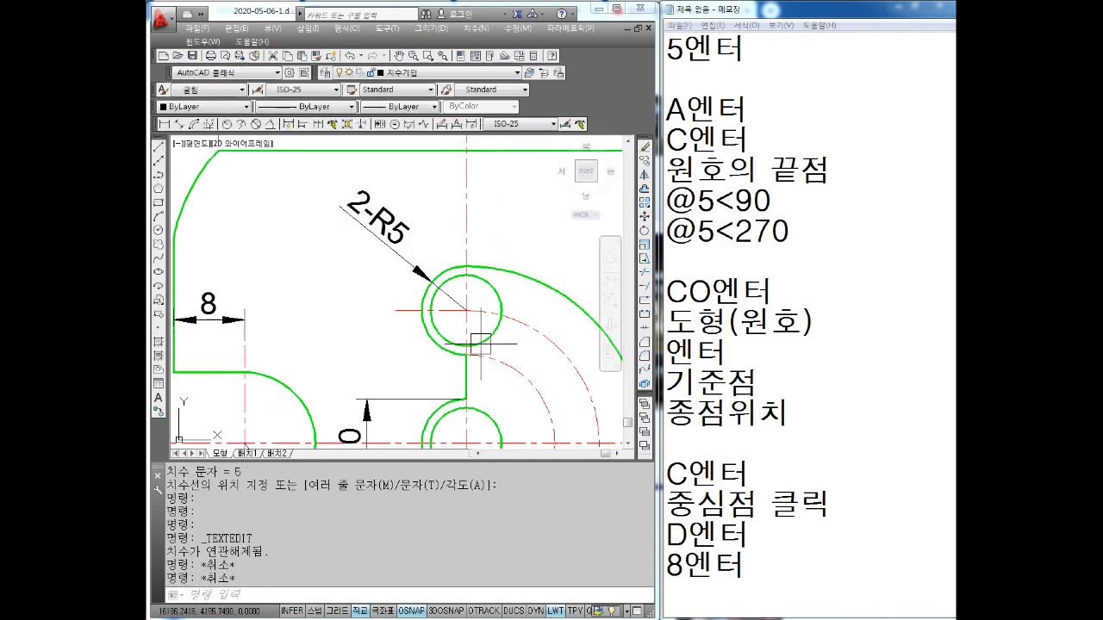
Step: Add a radius dimension to the curved slot's large outer arc, with its text placed outside at the upper right
middle_drag(491, 350, 429, 331)
middle_drag(495, 352, 447, 347)
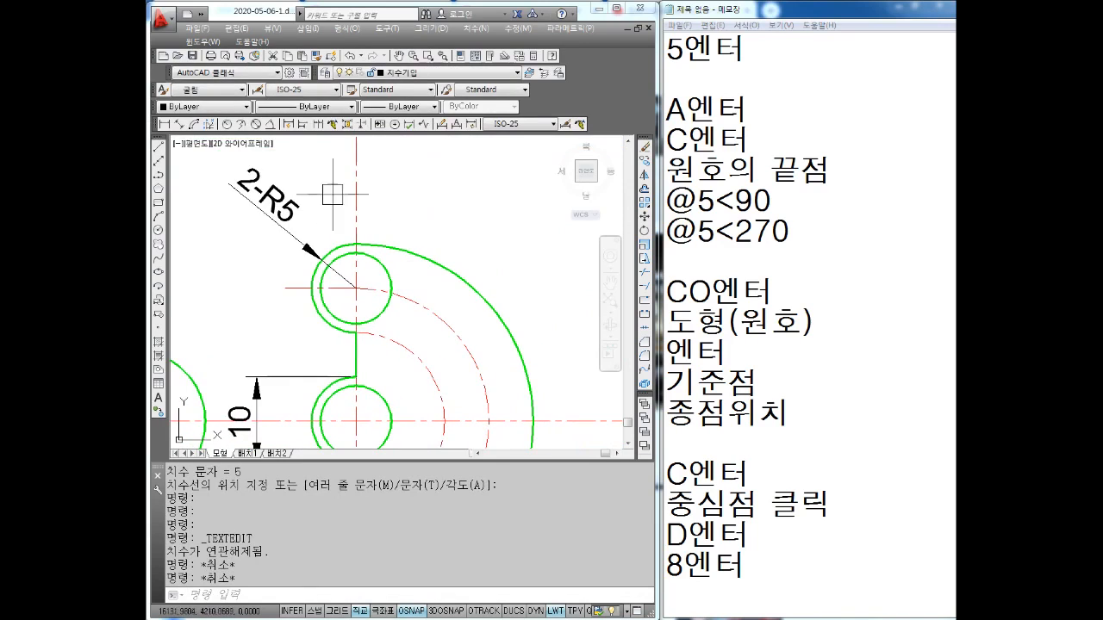
click(227, 124)
click(483, 298)
click(541, 265)
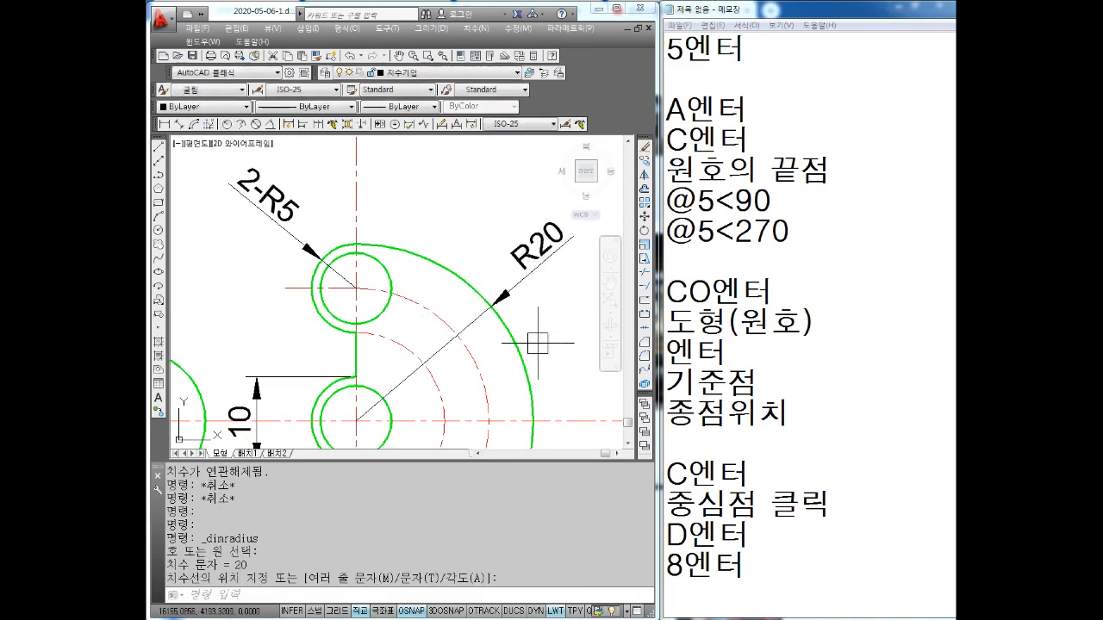
Step: Add a radius dimension to the smaller dashed arc inside the curved slot, with its text placed toward the lower right
middle_drag(539, 322, 506, 200)
key(Return)
click(376, 374)
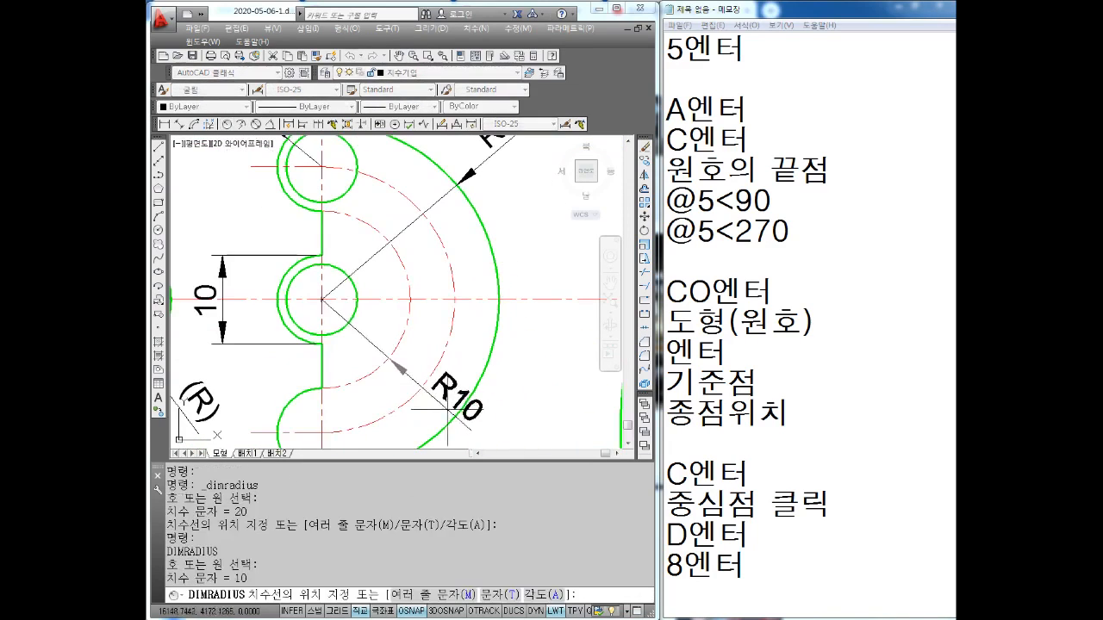
middle_drag(520, 456, 510, 401)
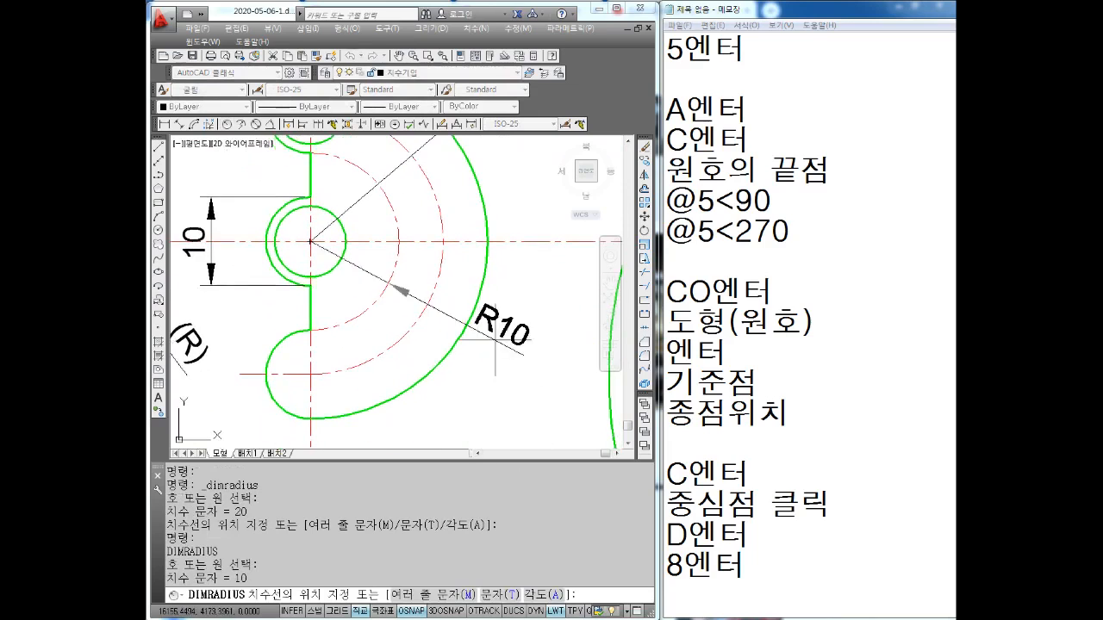
click(492, 388)
Step: Add a radius dimension to the concave arc on the inner profile's right side, with its text placed to the right of the arc
scroll(492, 379, down, 4)
mouse_move(551, 382)
middle_down()
mouse_move(420, 374)
mouse_move(406, 336)
middle_up()
key(Return)
scroll(385, 354, up, 2)
click(394, 357)
click(458, 330)
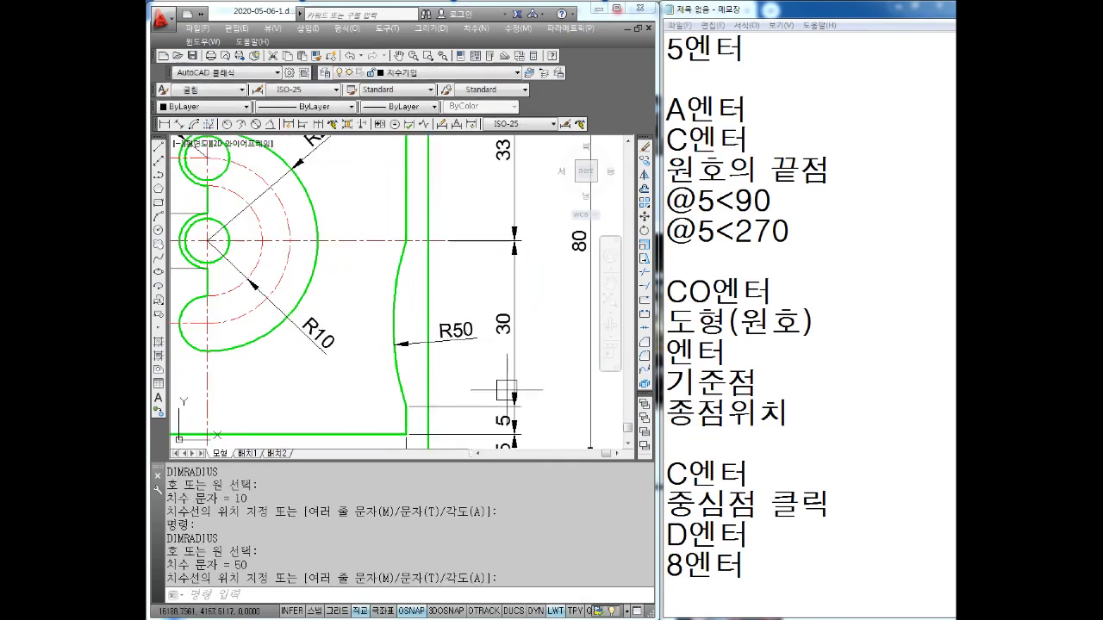
Step: Add a radius dimension to the rounded upper-right corner of the inner profile, with its text placed inside the profile
middle_drag(399, 145, 394, 266)
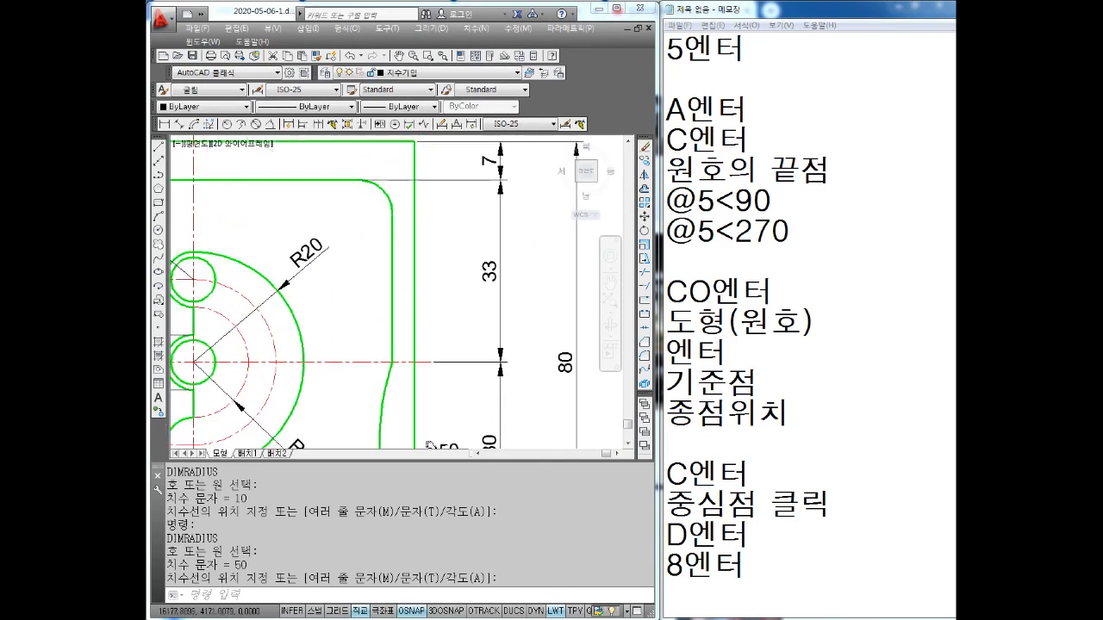
middle_drag(394, 222, 394, 313)
key(Return)
click(395, 281)
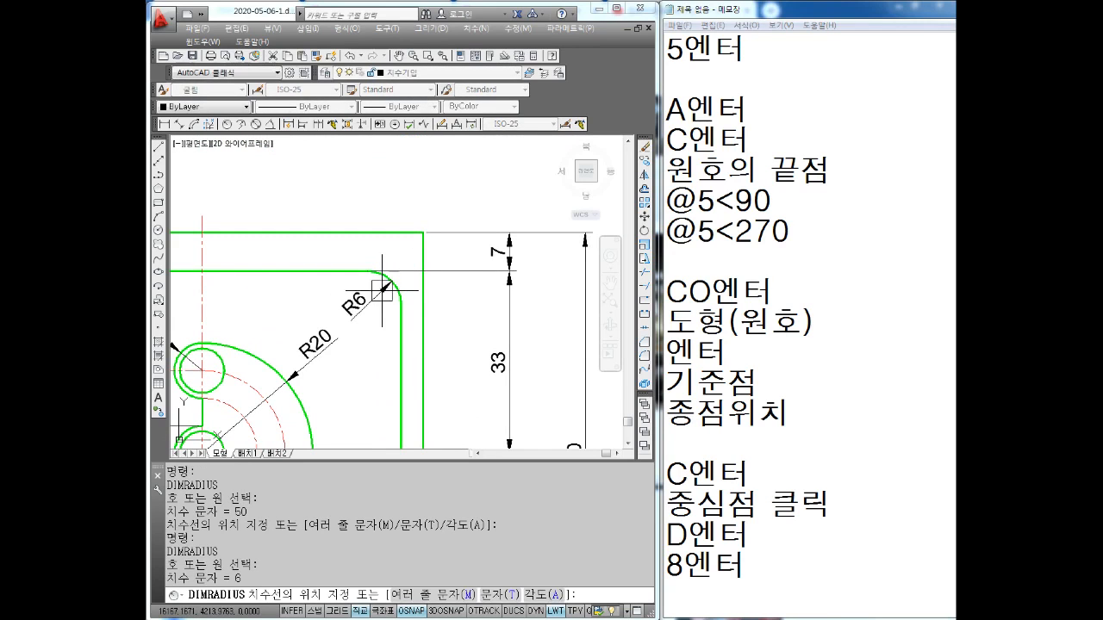
click(382, 290)
scroll(417, 298, down, 1)
mouse_move(414, 310)
middle_down()
mouse_move(497, 272)
mouse_move(451, 298)
mouse_move(447, 282)
middle_up()
key(Escape)
Step: Add a radius dimension to the inner profile's upper-left arc, with its text placed inside the profile
middle_drag(333, 194, 358, 255)
key(Escape)
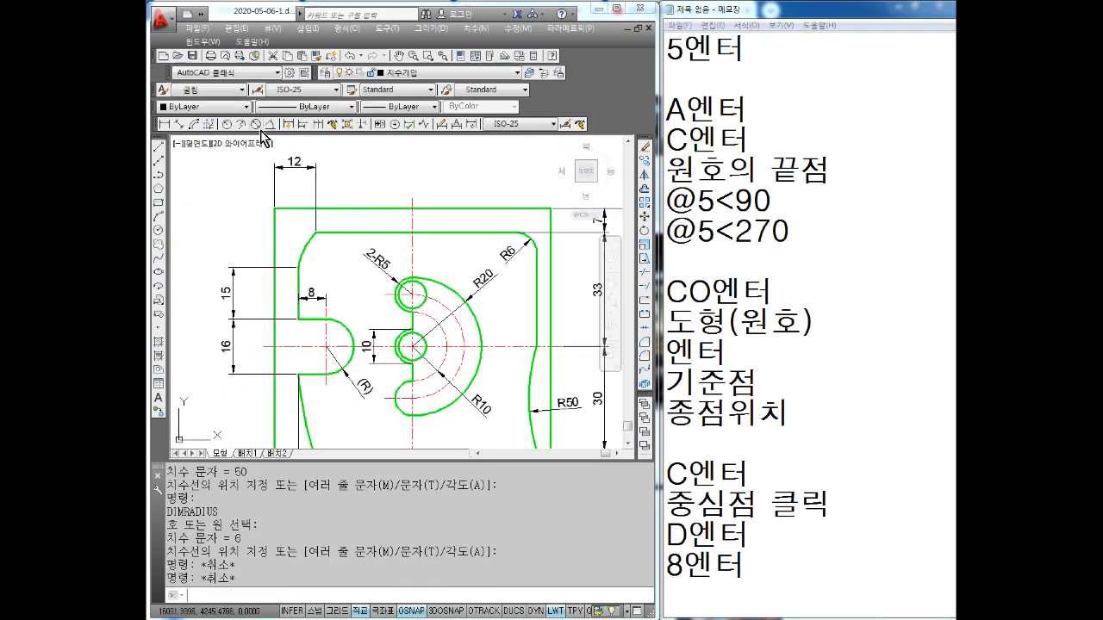
click(228, 124)
click(303, 249)
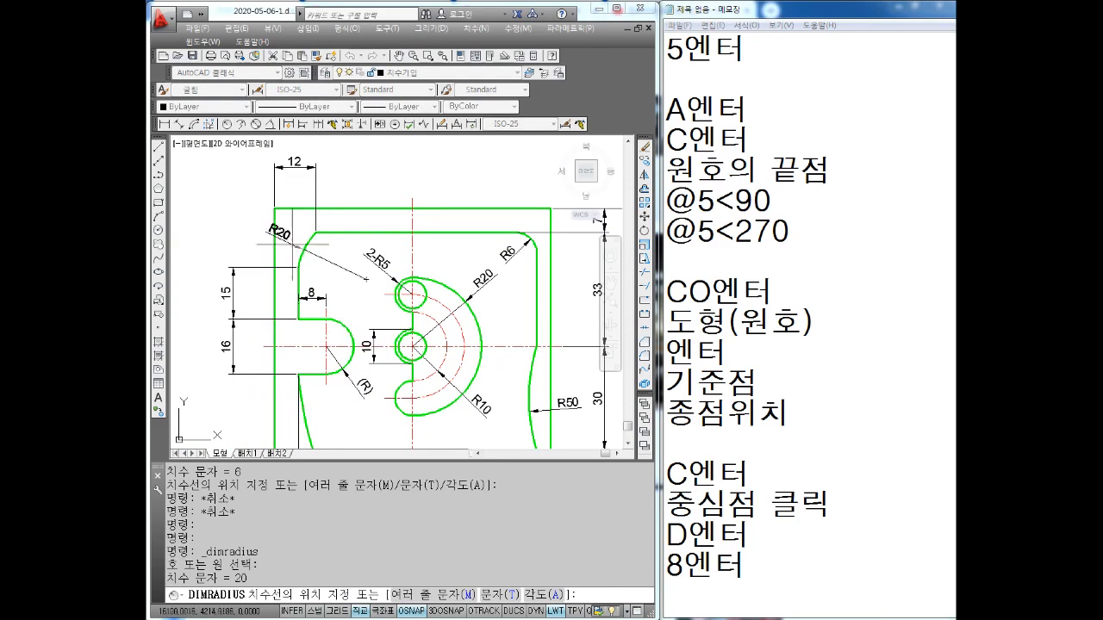
key(Escape)
scroll(379, 302, down, 3)
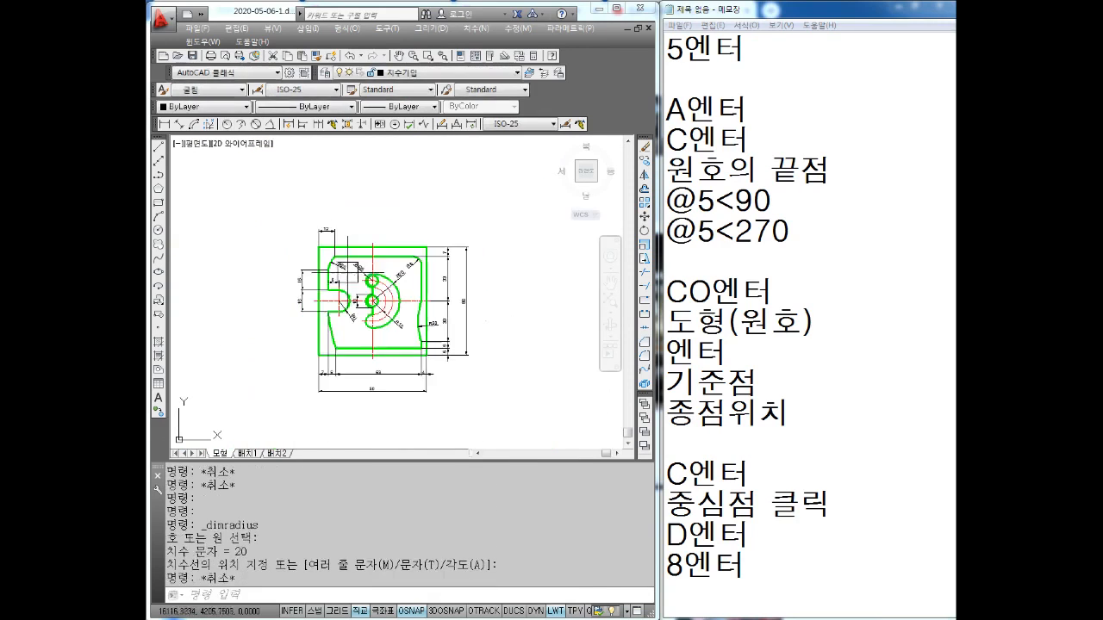
Step: Add a radius dimension to the inner profile's lower-left arc, with its text placed inside the profile
scroll(388, 314, up, 3)
scroll(362, 379, up, 4)
key(Return)
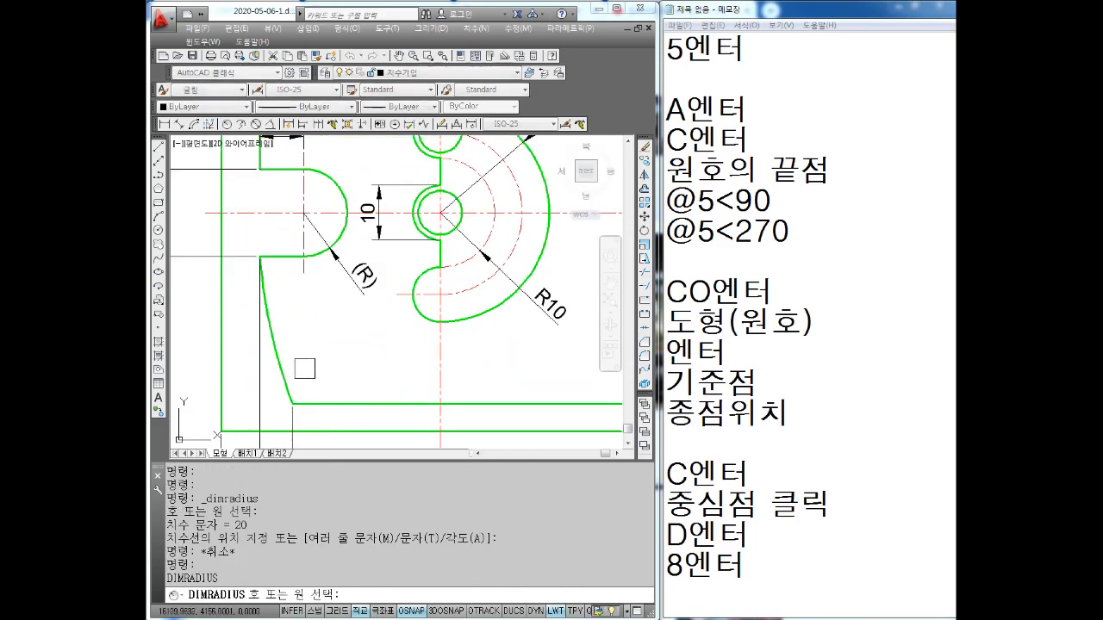
click(274, 336)
key(Escape)
scroll(352, 308, down, 4)
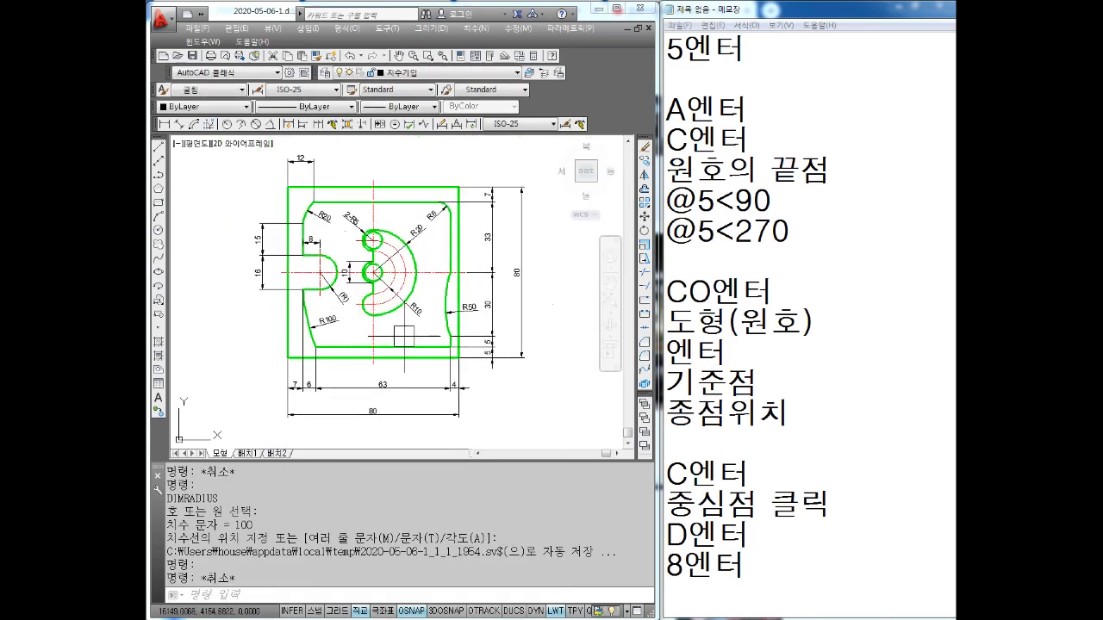
Step: Start a quick leader and set its multiline text attachment to underline the bottom line
scroll(361, 285, up, 4)
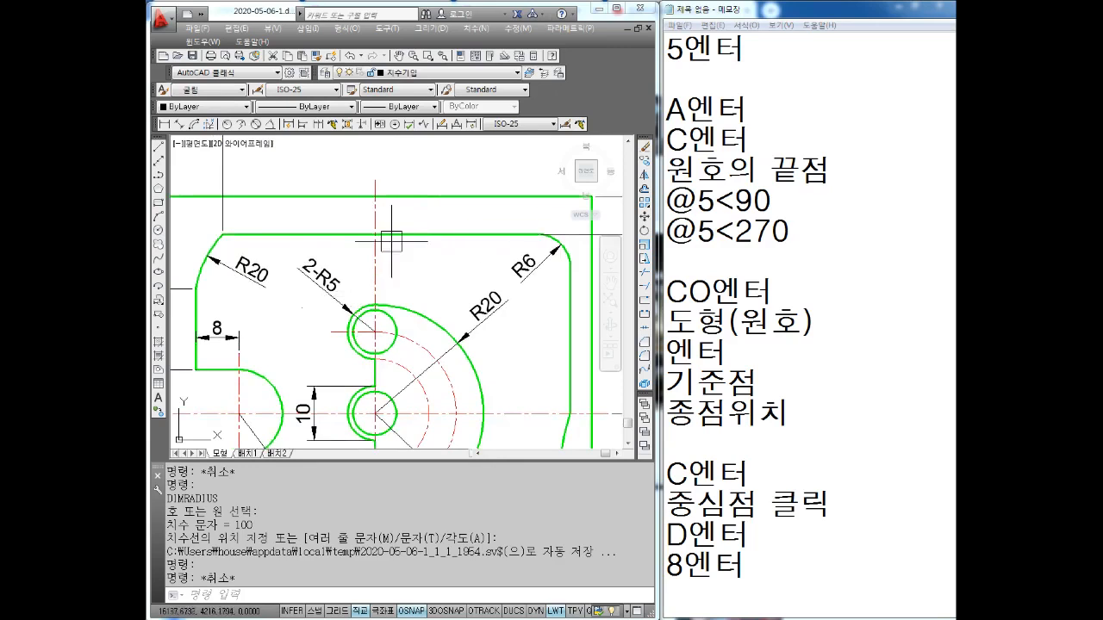
click(337, 126)
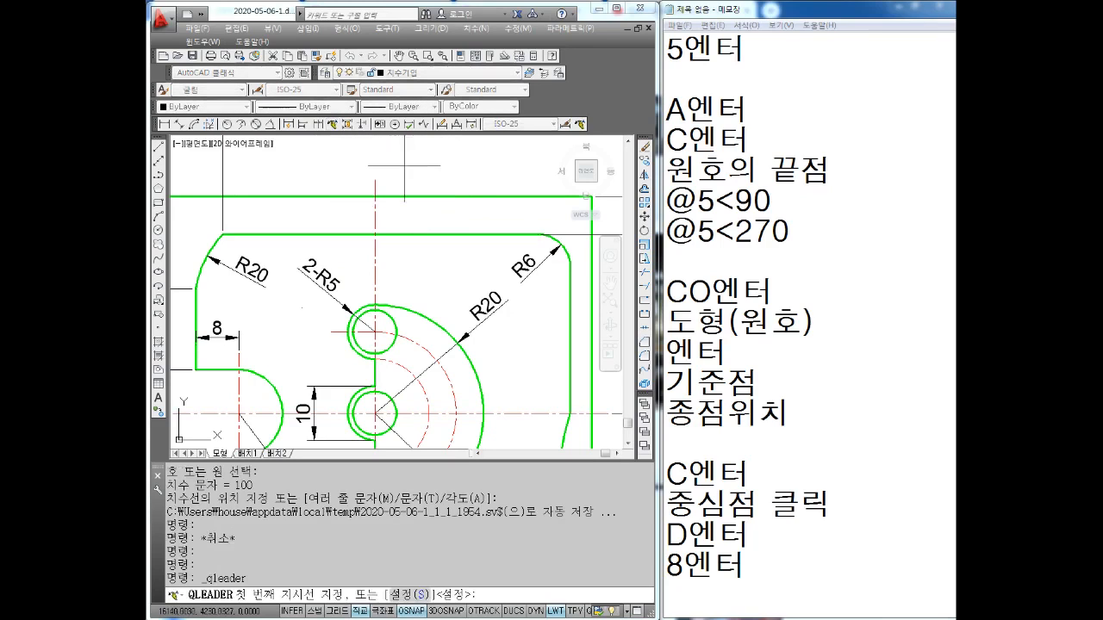
text(S)
key(Return)
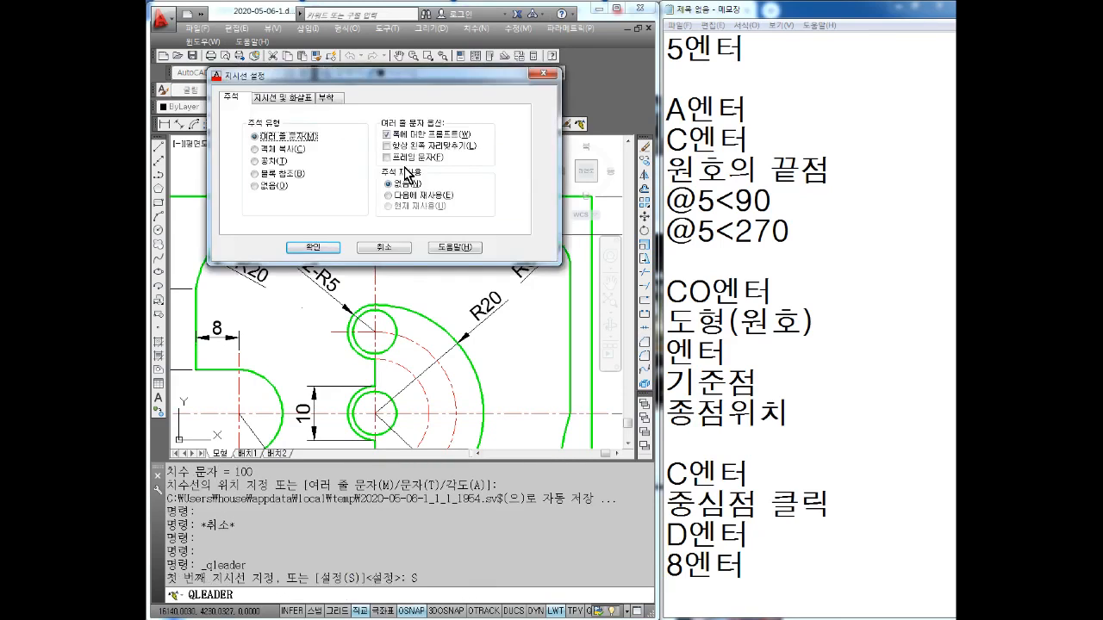
click(328, 98)
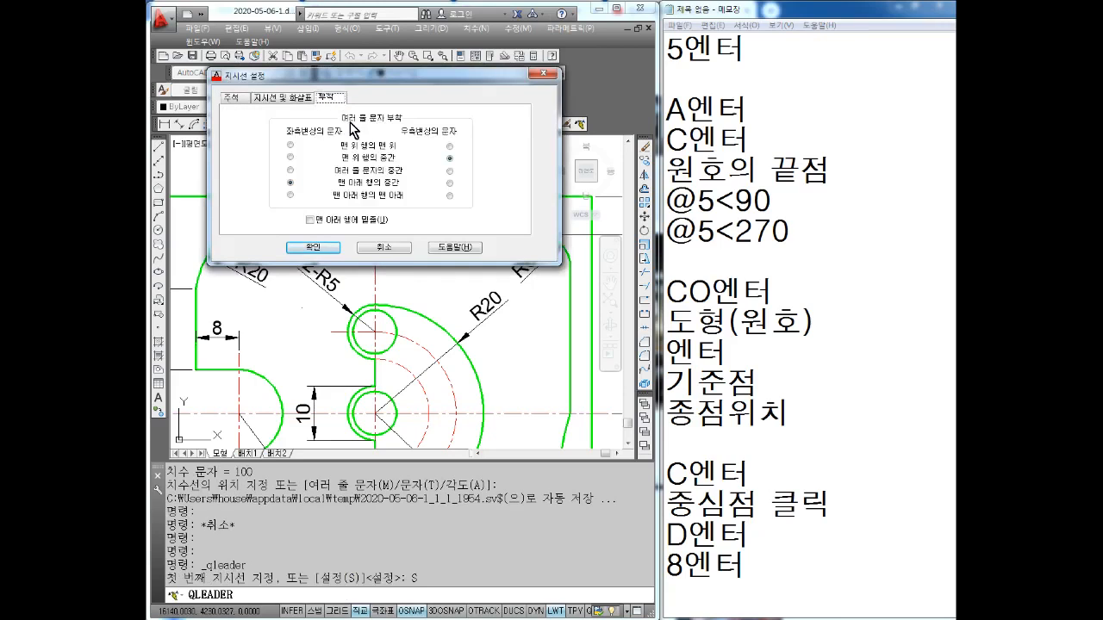
click(325, 222)
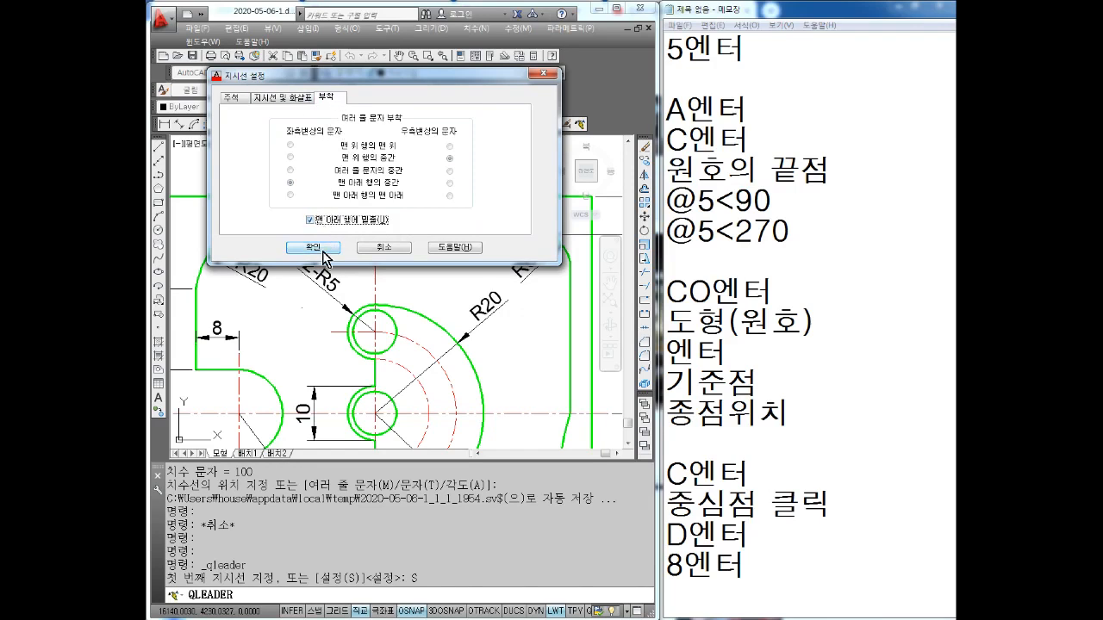
click(314, 247)
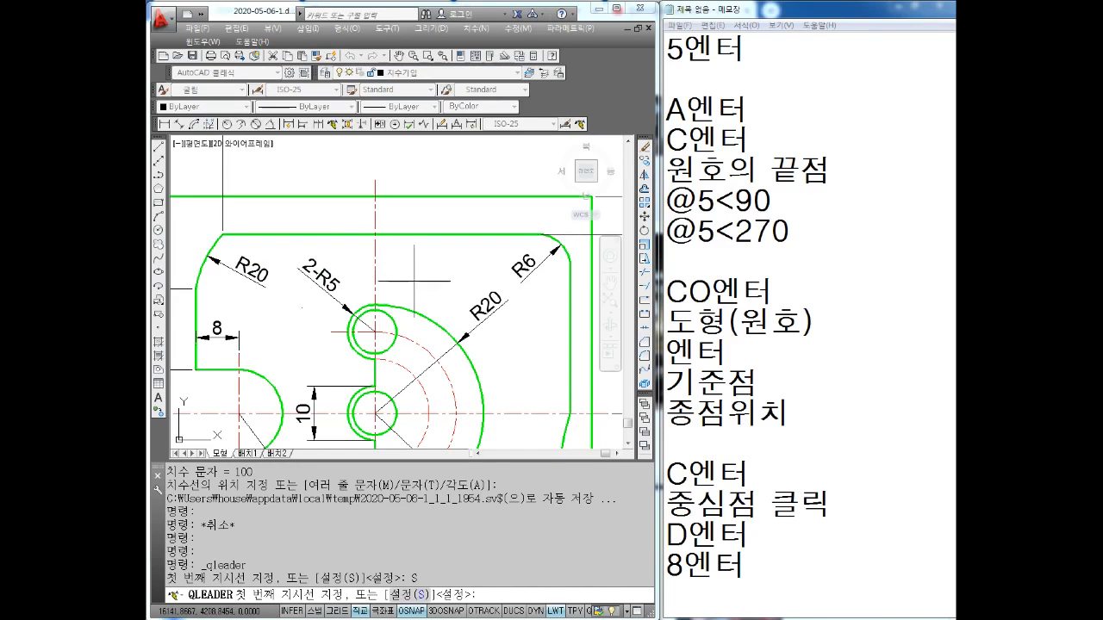
Step: Draw a leader from the upper small circle, with Ortho off, slanting up and right to a point above the part's top edge
mouse_move(421, 285)
middle_down()
mouse_move(353, 286)
mouse_move(355, 299)
middle_up()
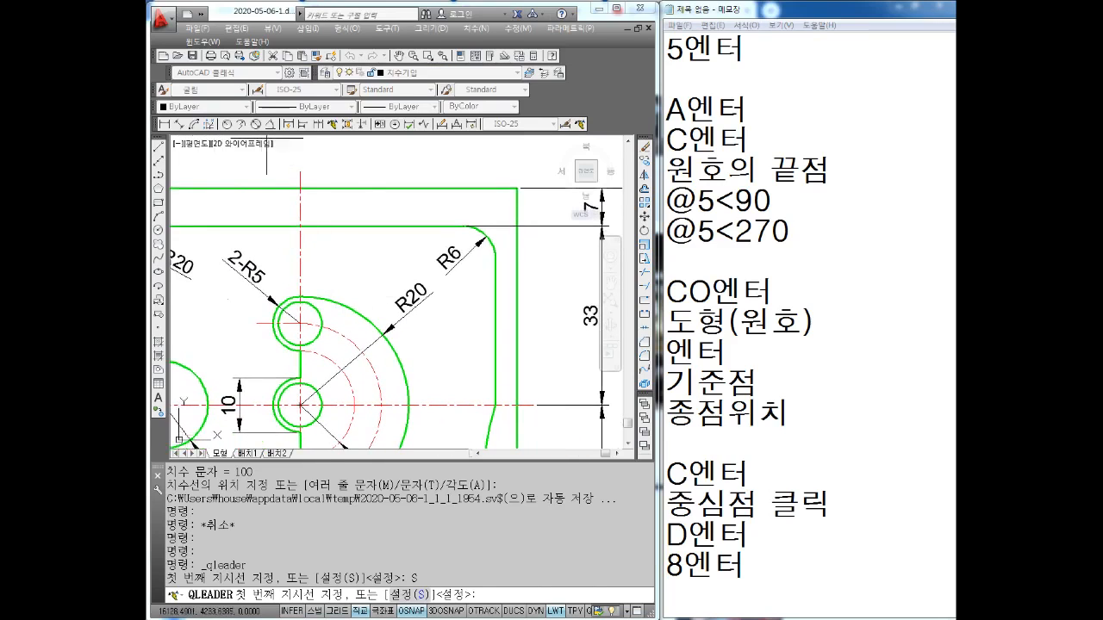
click(332, 124)
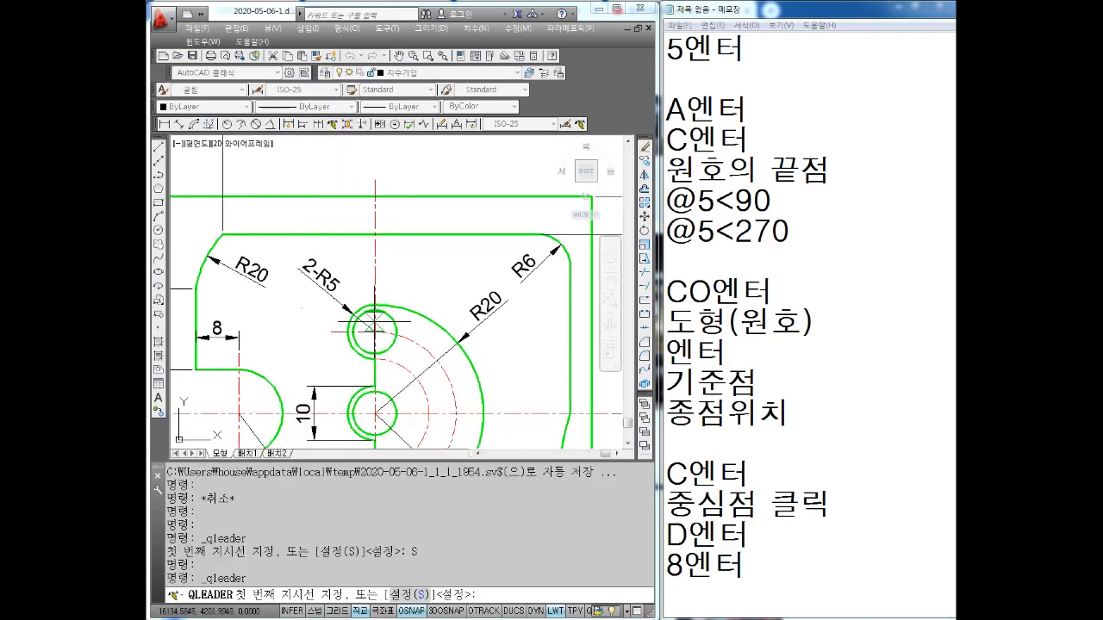
scroll(376, 318, up, 4)
click(395, 287)
scroll(482, 209, down, 4)
middle_drag(482, 209, 375, 311)
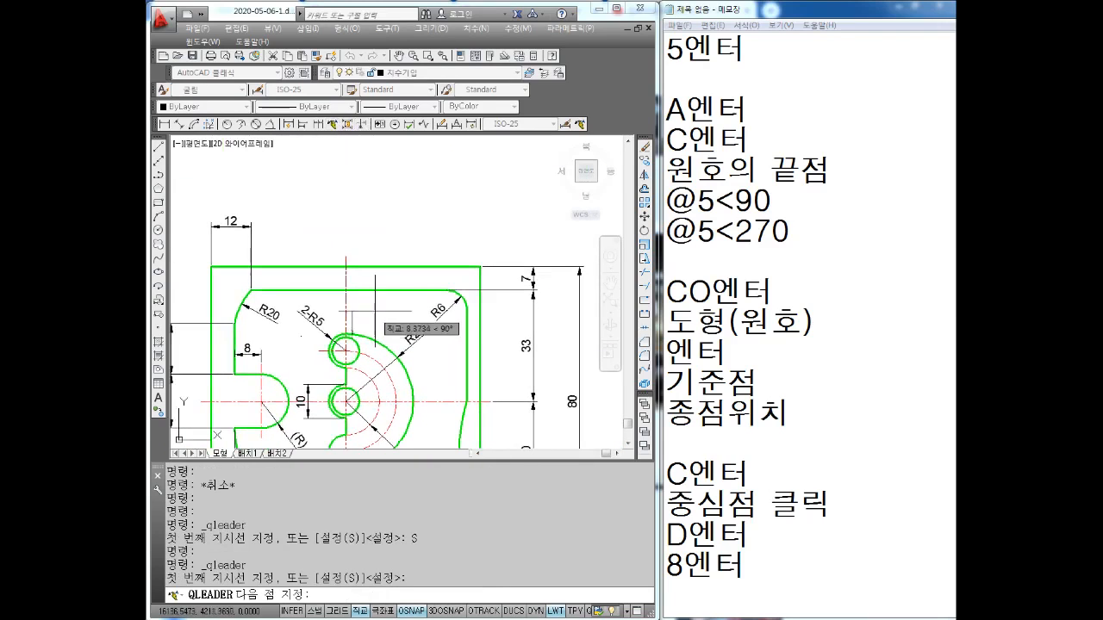
key(F8)
click(405, 252)
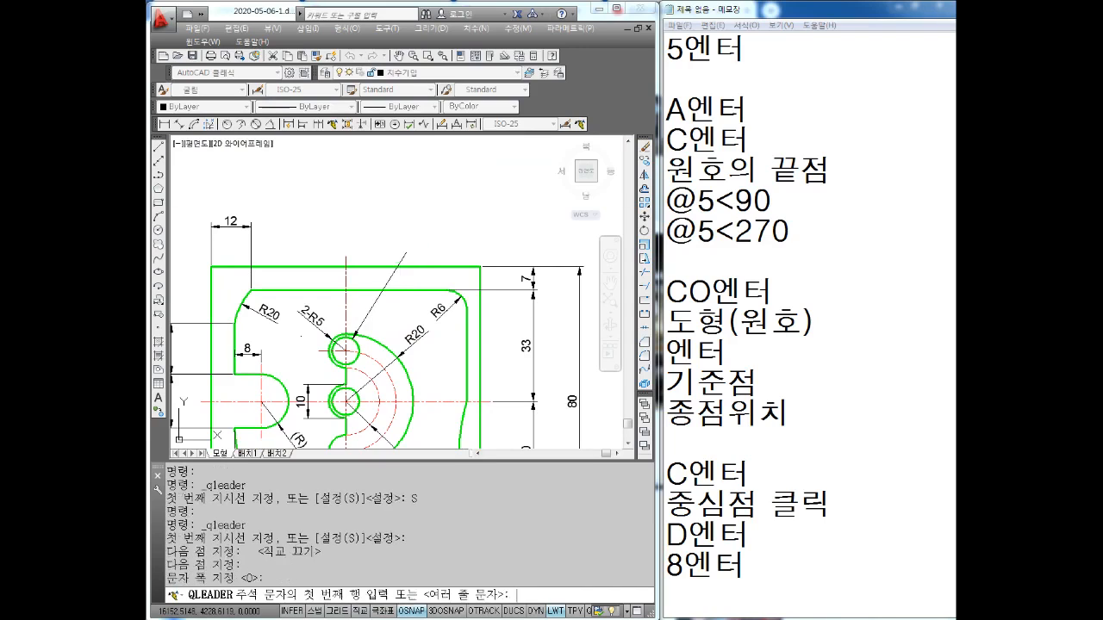
Step: Annotate the leader with the multiline text 2-Ø8, inserting the diameter symbol before the 8
key(Return)
key(Return)
key(Return)
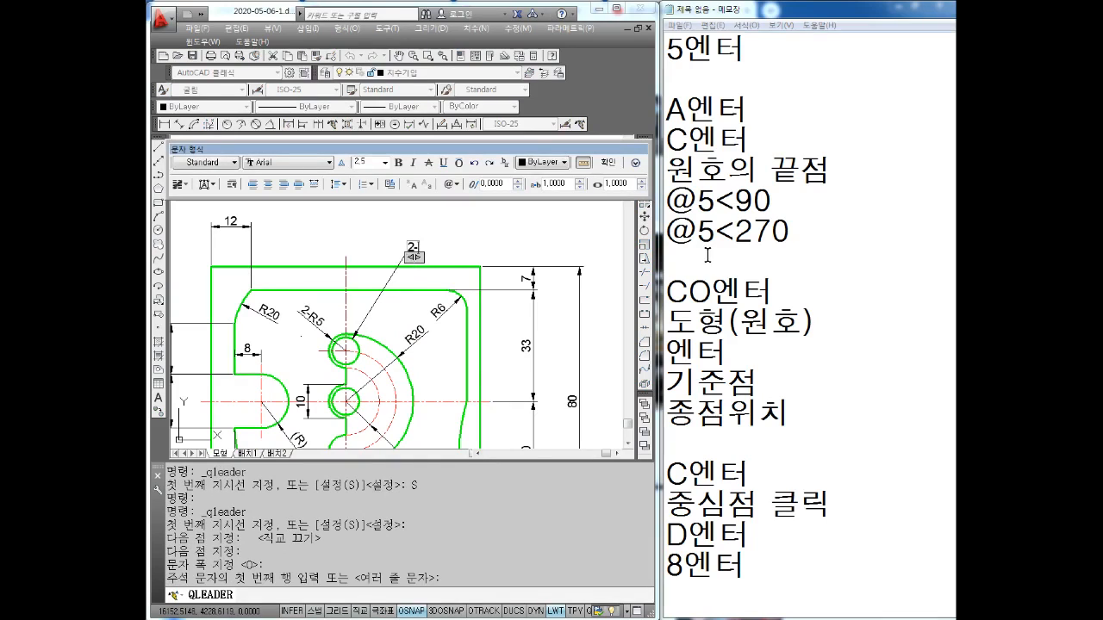
click(452, 184)
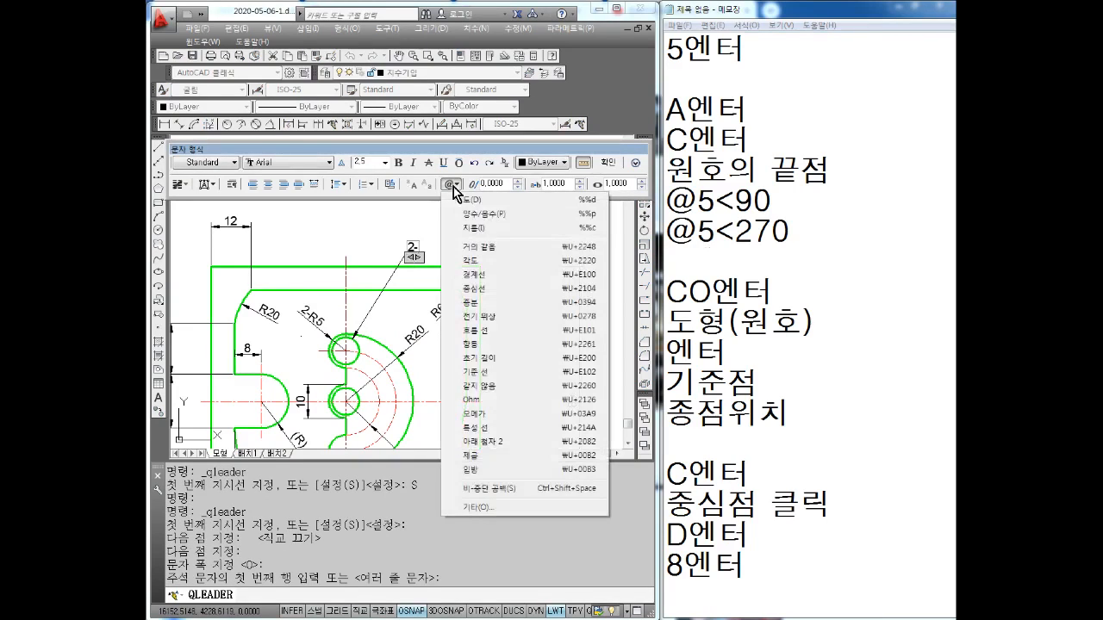
click(495, 230)
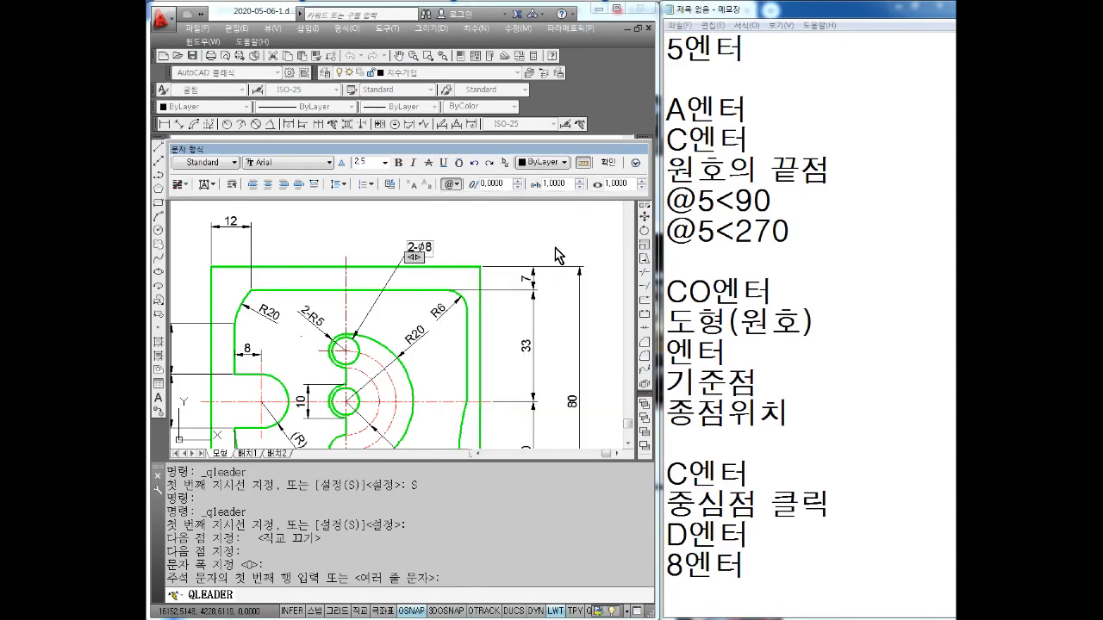
click(477, 356)
Step: Move the overall horizontal 80 dimension line below the part closer to the chain of dimensions above it
scroll(376, 312, up, 2)
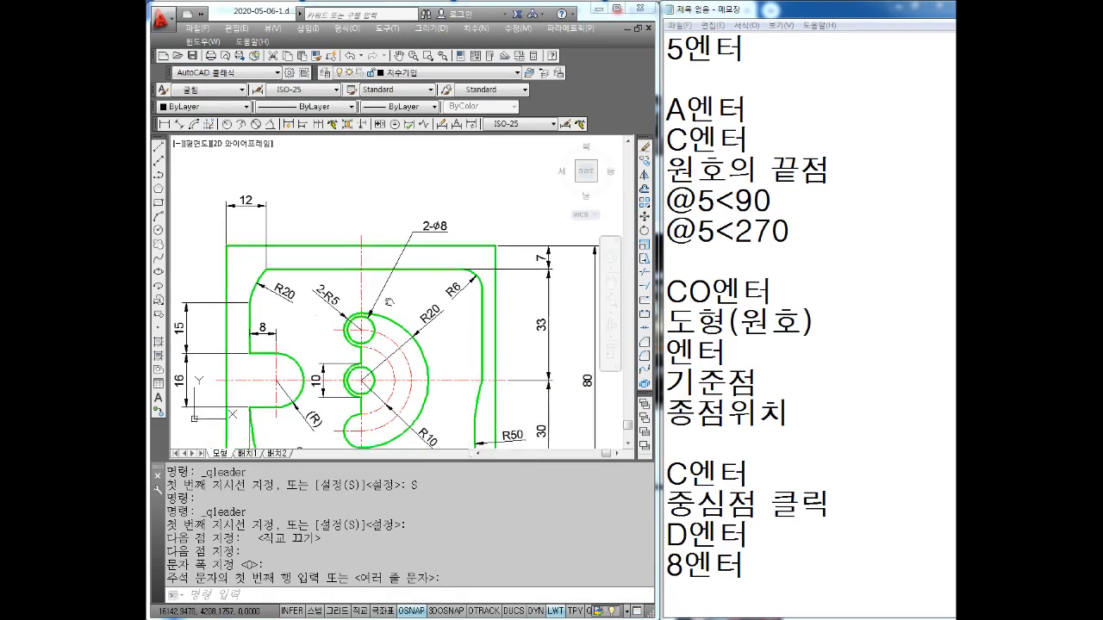
scroll(442, 225, up, 2)
scroll(418, 237, down, 4)
middle_drag(432, 353, 438, 289)
key(Escape)
click(424, 430)
scroll(451, 429, up, 2)
click(482, 430)
click(483, 413)
key(Escape)
Step: Move the overall vertical 80 dimension line beside the part closer to the neighbouring dimension chain
middle_drag(552, 304, 411, 392)
click(441, 311)
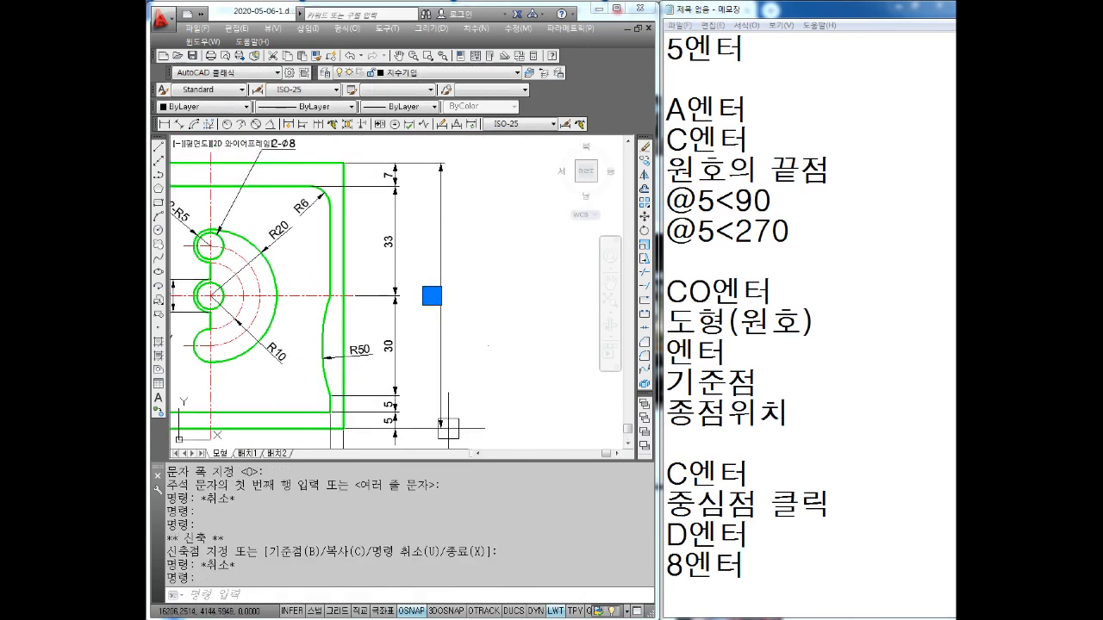
key(Escape)
key(Escape)
click(442, 348)
click(443, 435)
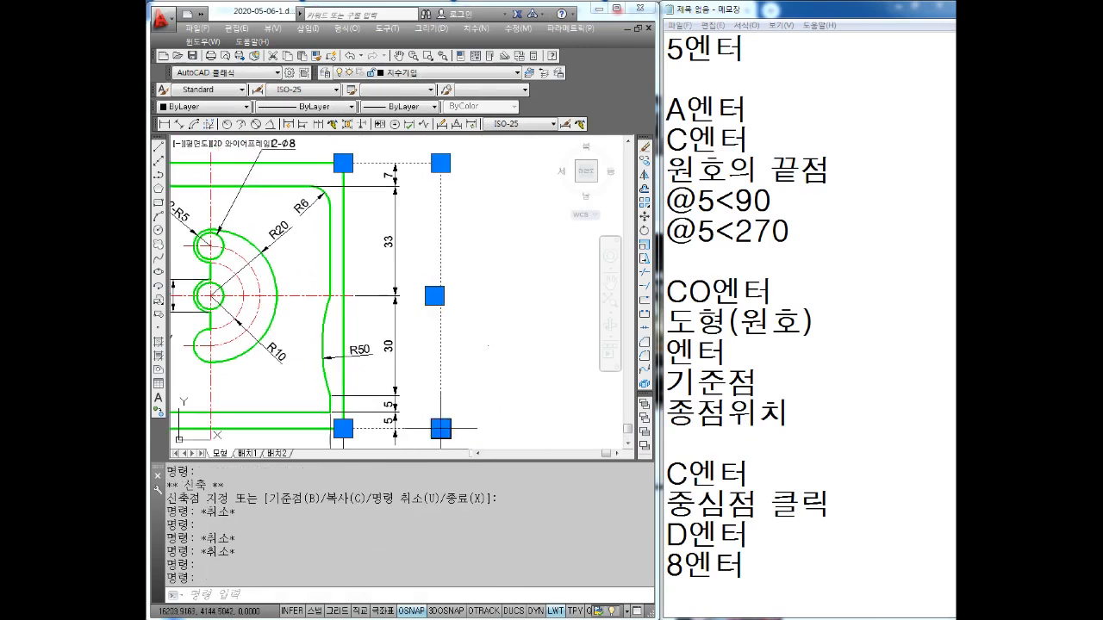
click(440, 428)
click(421, 430)
key(Escape)
scroll(428, 414, down, 2)
scroll(389, 410, up, 2)
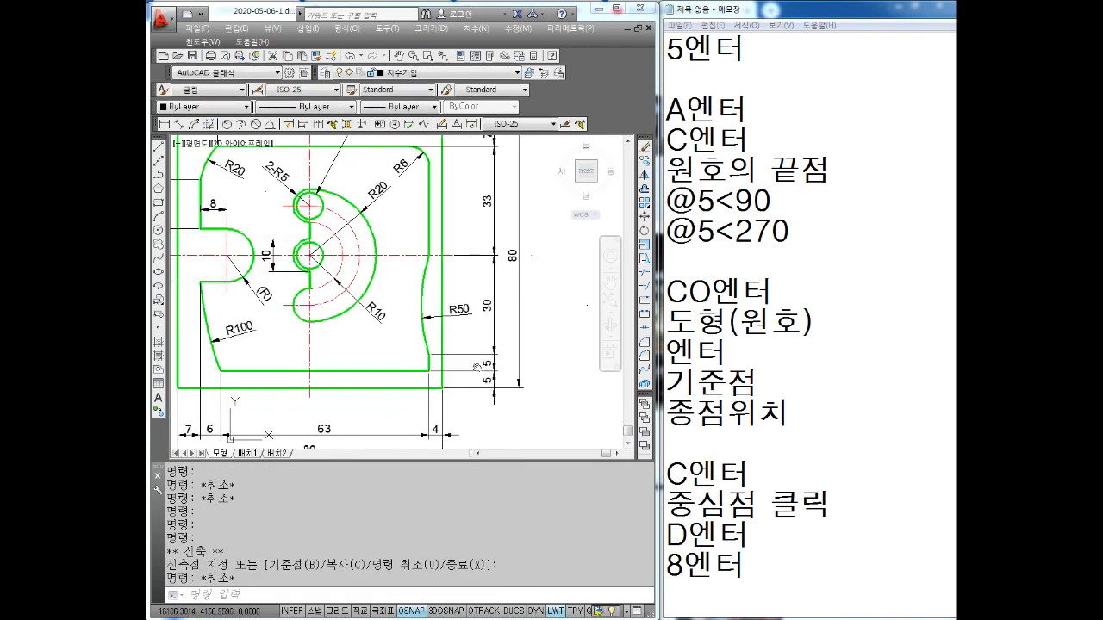